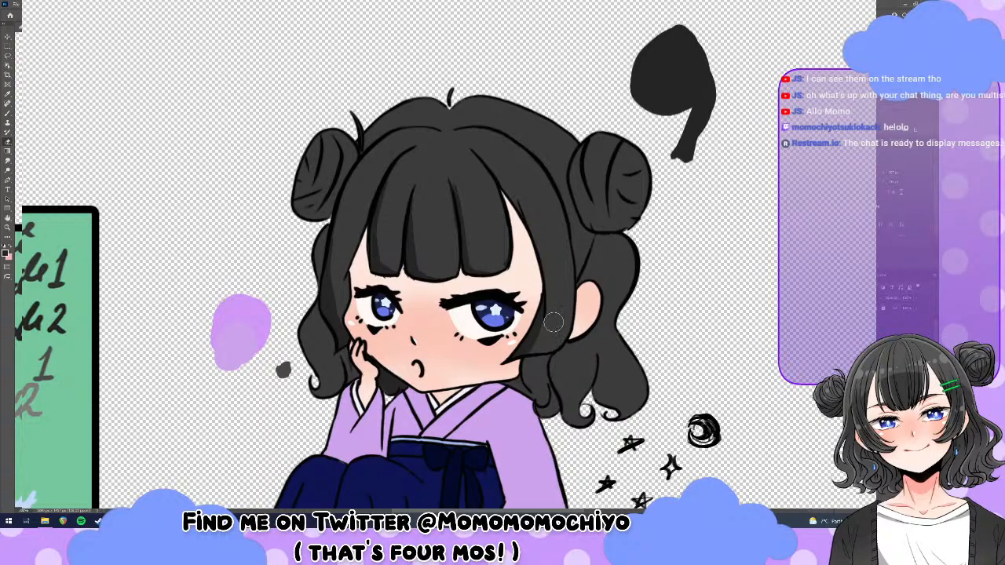
# Paint darker grey shading on the side lock beside the visible ear and on the curl below it, erasing the excess.
pyautogui.press('b')
pyautogui.click(8, 115)
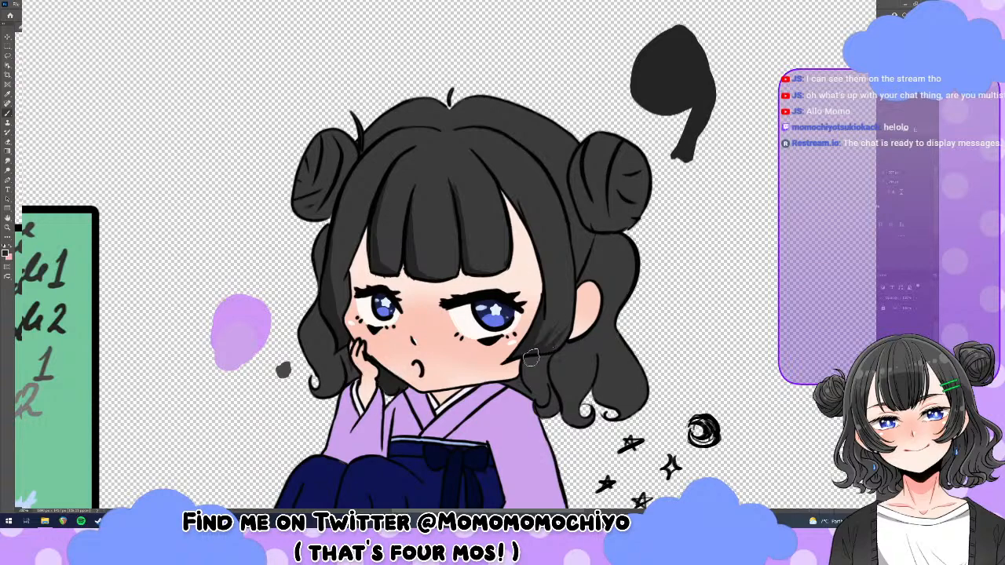
pyautogui.press('e')
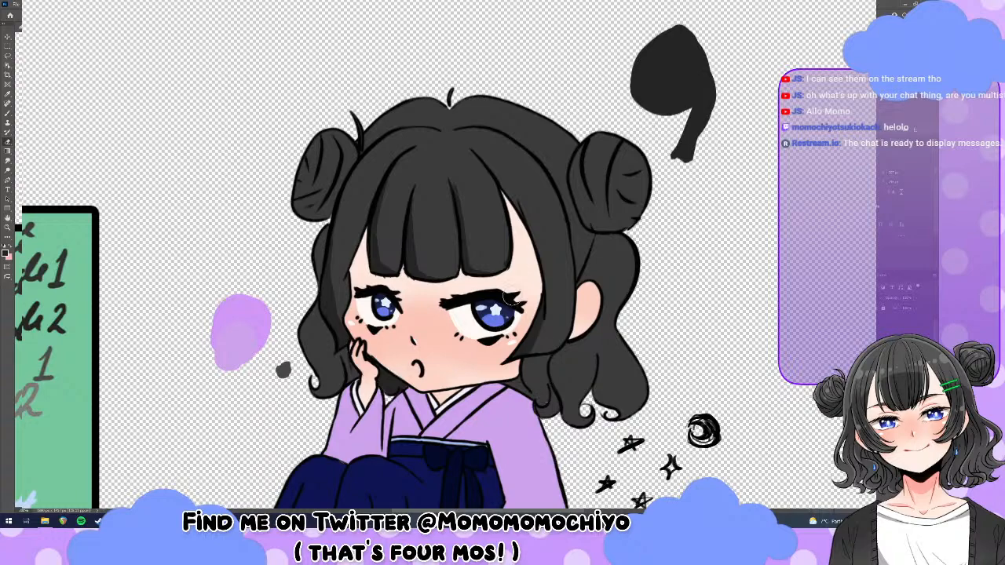
pyautogui.press('b')
pyautogui.press('e')
pyautogui.press('b')
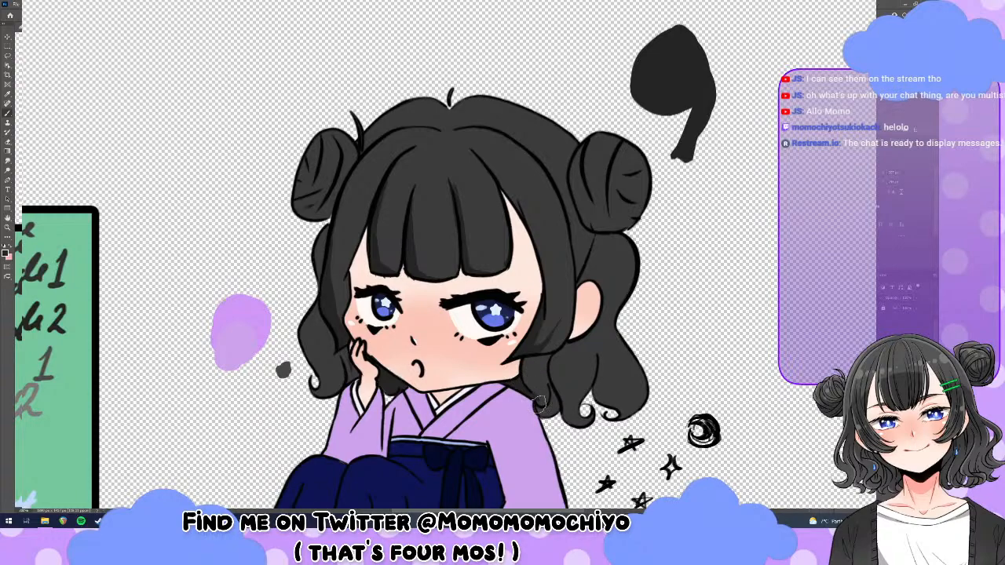
pyautogui.press('e')
pyautogui.press('b')
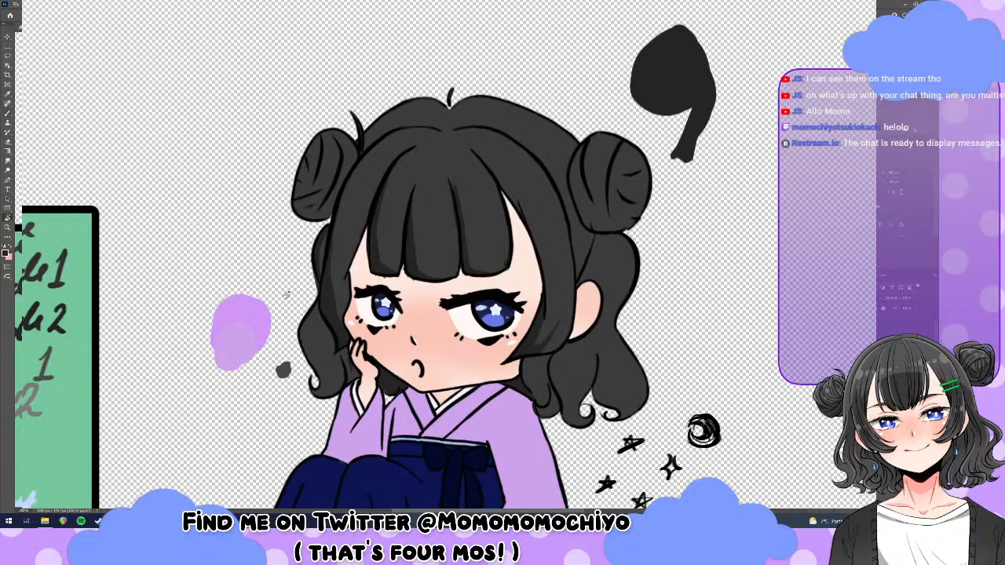
# Shade the curled hair beside the raised hand with darker grey and clean up its edges with the Eraser.
pyautogui.press('e')
pyautogui.press('b')
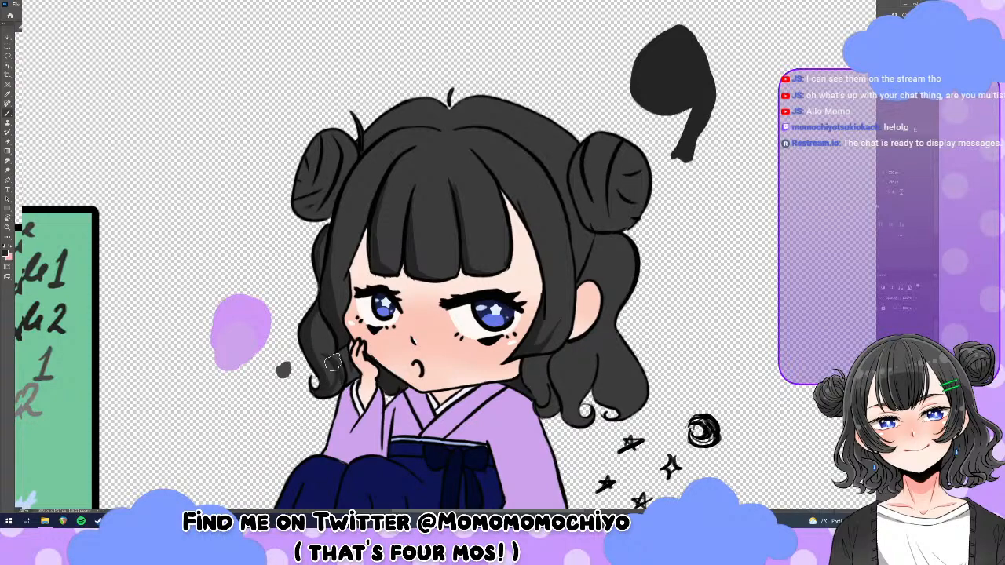
pyautogui.moveTo(336, 384)
pyautogui.mouseDown()
pyautogui.moveTo(322, 396)
pyautogui.moveTo(337, 369)
pyautogui.mouseUp()
pyautogui.press('e')
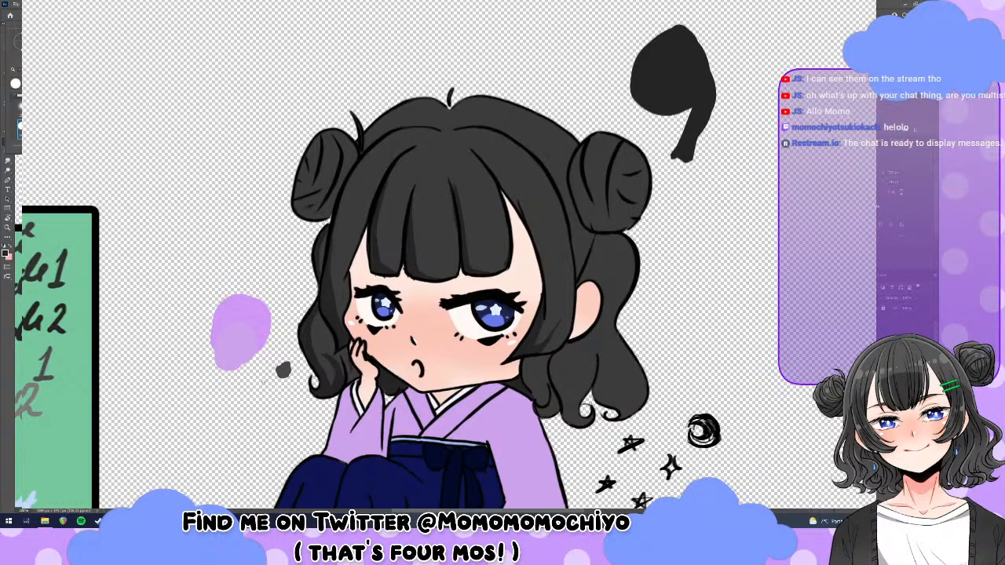
pyautogui.press('Escape')
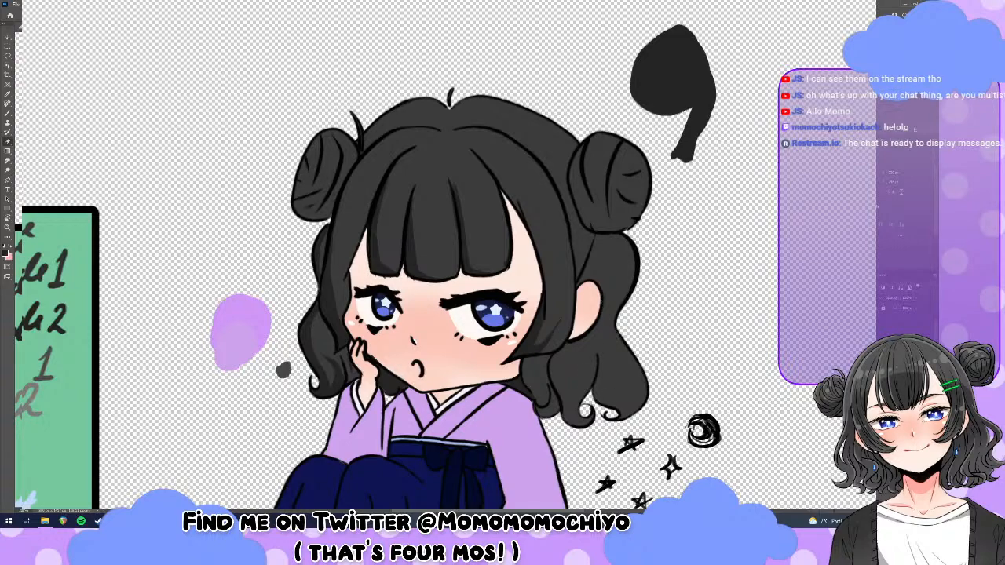
# Shade the middle curl below the ear with darker grey down to its tip, erasing paint outside the line art.
pyautogui.press('b')
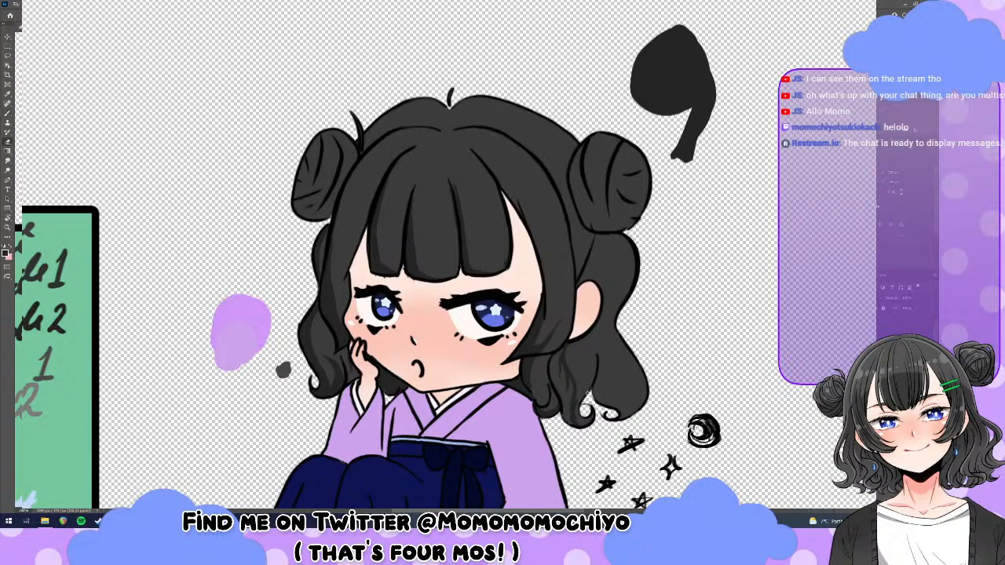
pyautogui.moveTo(582, 413); pyautogui.dragTo(580, 418)
pyautogui.press('b')
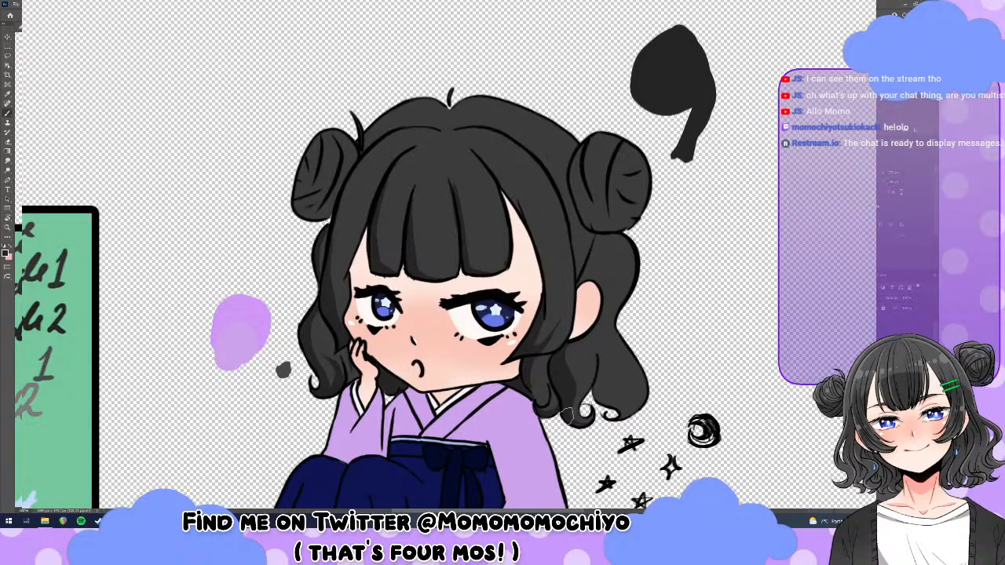
pyautogui.press('e')
pyautogui.press('b')
pyautogui.press('e')
pyautogui.click(595, 425)
pyautogui.moveTo(591, 428); pyautogui.dragTo(583, 431)
pyautogui.press('b')
pyautogui.moveTo(566, 411); pyautogui.dragTo(569, 416)
pyautogui.press('e')
# Shade the outermost curl on the ear side with darker grey, leaving the upper edge in the base colour.
pyautogui.press('b')
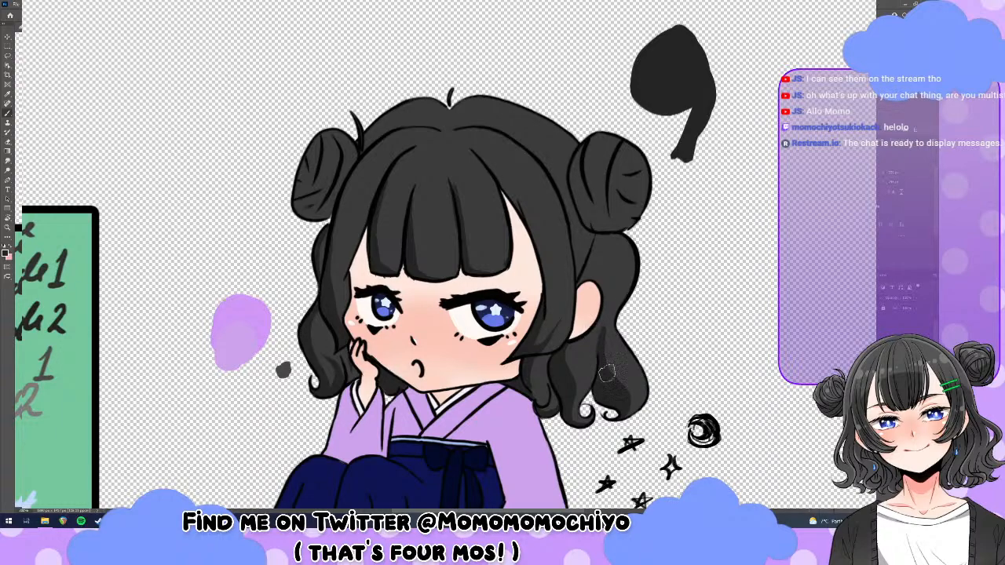
pyautogui.press('e')
pyautogui.moveTo(605, 344); pyautogui.dragTo(607, 367)
pyautogui.press('b')
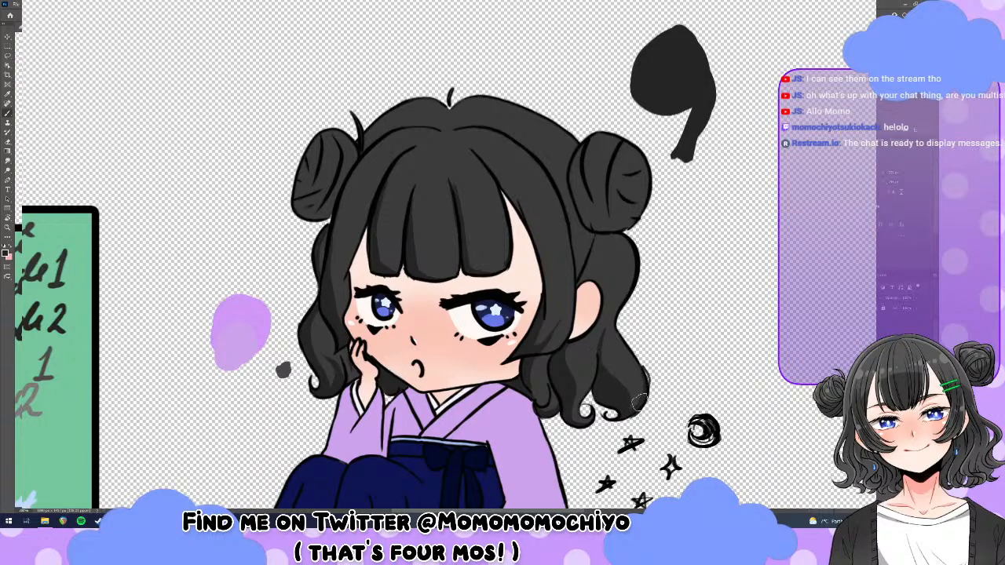
pyautogui.press('e')
pyautogui.press('b')
# Shade the underside and strands of the hair bun above the raised hand with darker grey, refining the strokes with the Eraser.
pyautogui.scroll(1, 297, 224)
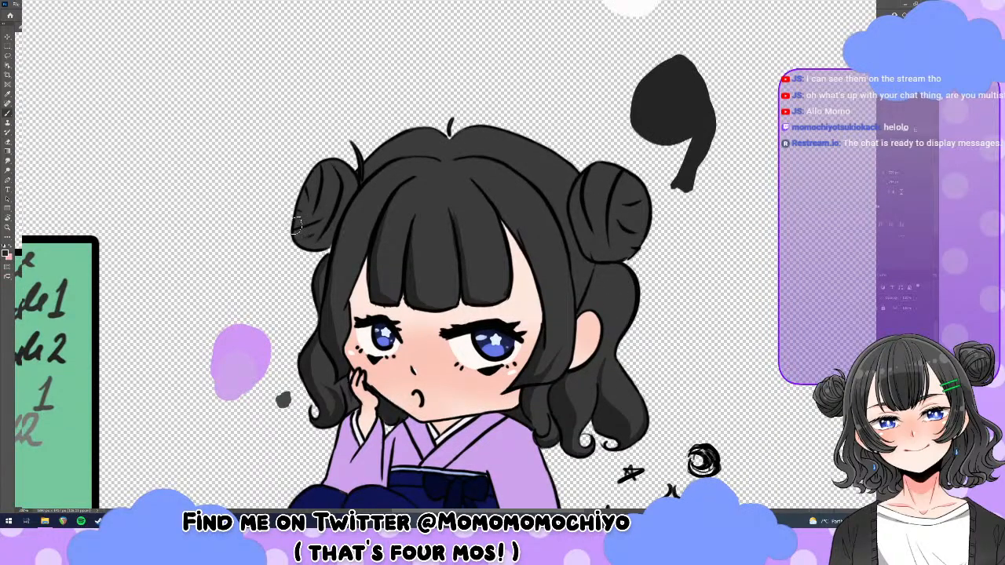
pyautogui.scroll(-1, 297, 225)
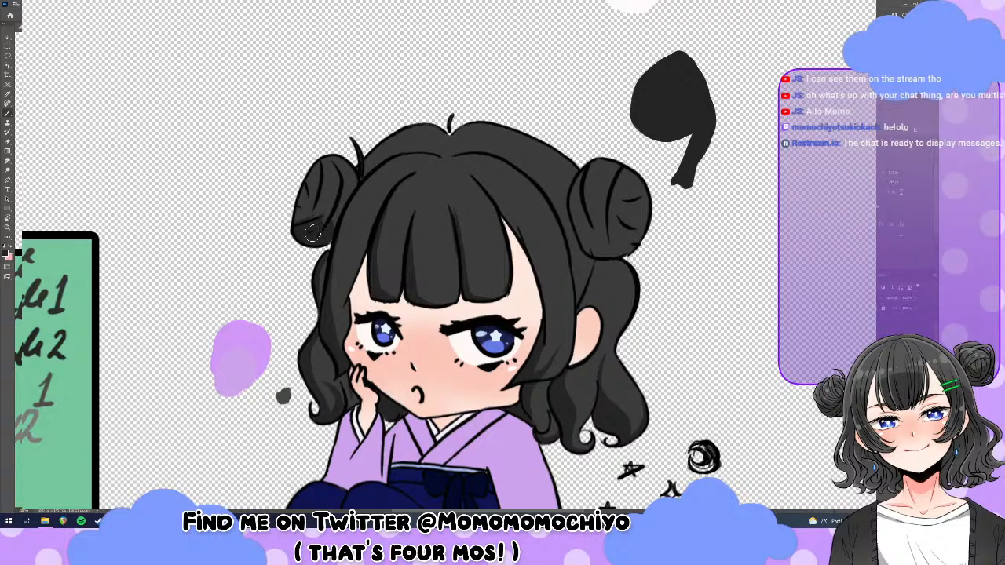
pyautogui.moveTo(301, 231); pyautogui.dragTo(292, 217)
pyautogui.press('e')
pyautogui.click(7, 161)
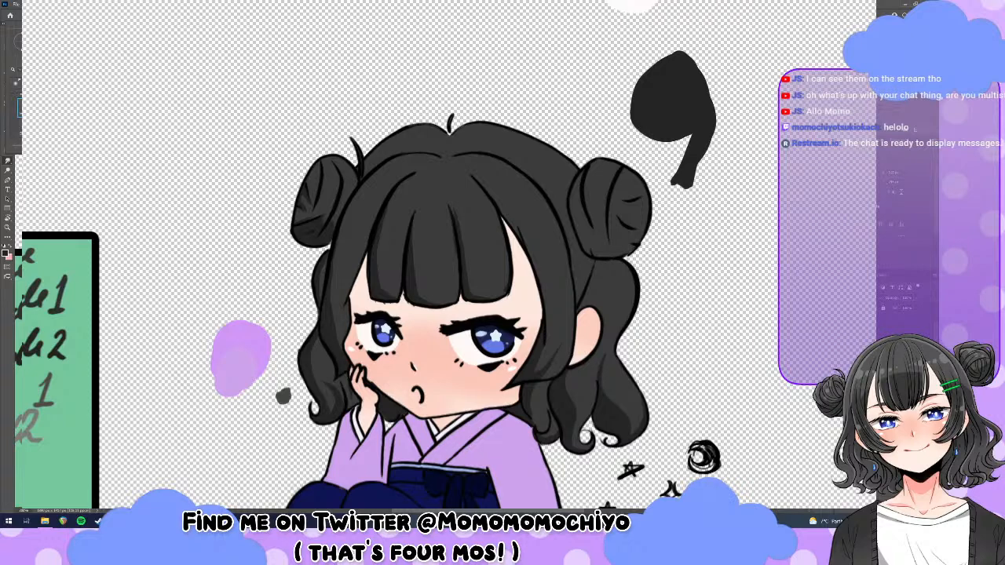
pyautogui.press('Return')
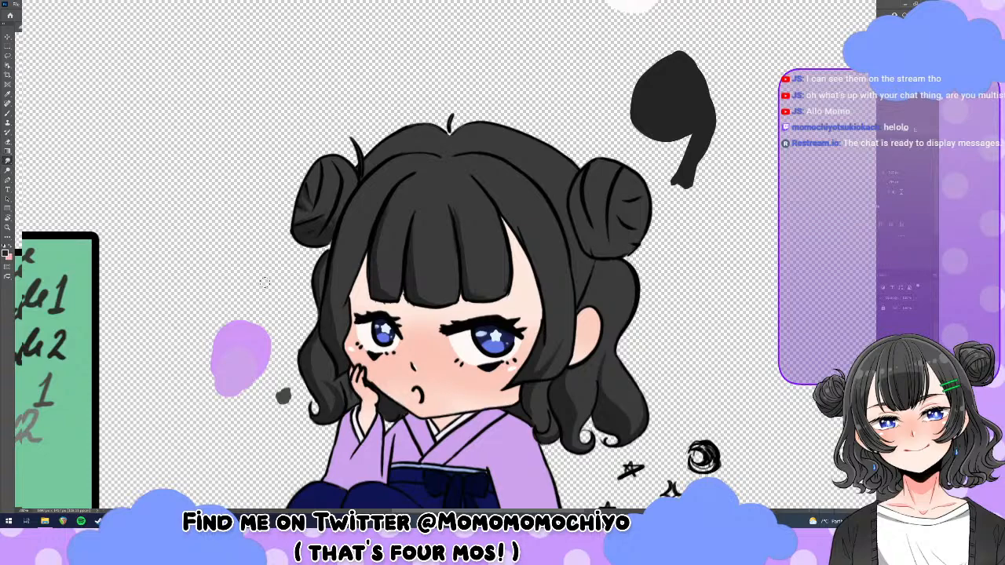
# Sketch an angular head outline with a pointed chin and rounded skull in the empty canvas area above the colour palette.
pyautogui.press('b')
pyautogui.moveTo(703, 456); pyautogui.dragTo(920, 457)
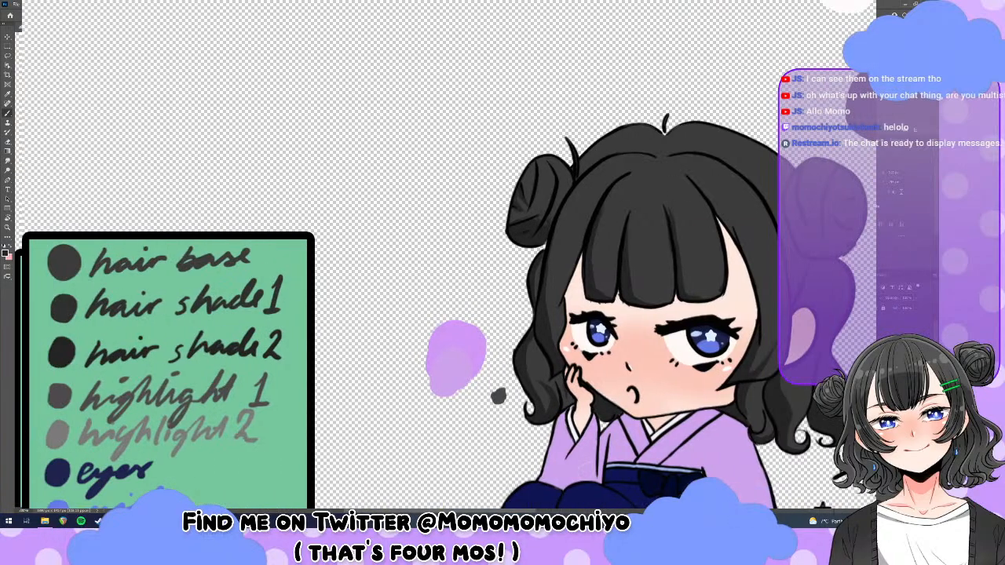
pyautogui.scroll(5, 447, 259)
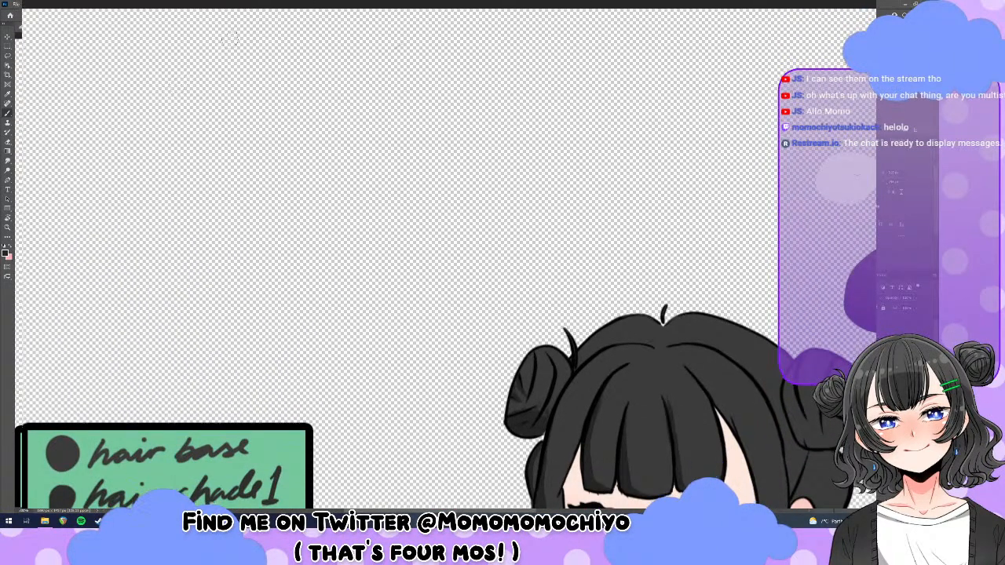
pyautogui.moveTo(232, 38)
pyautogui.mouseDown()
pyautogui.moveTo(176, 99)
pyautogui.moveTo(207, 139)
pyautogui.moveTo(179, 148)
pyautogui.moveTo(178, 166)
pyautogui.moveTo(264, 249)
pyautogui.moveTo(402, 159)
pyautogui.mouseUp()
pyautogui.moveTo(214, 36)
pyautogui.mouseDown()
pyautogui.moveTo(224, 28)
pyautogui.moveTo(417, 44)
pyautogui.moveTo(459, 123)
pyautogui.mouseUp()
# Draw two round eyes with lids, a small Y-shaped nose and a tiny open mouth inside the sketched head.
pyautogui.moveTo(280, 104)
pyautogui.mouseDown()
pyautogui.moveTo(303, 76)
pyautogui.moveTo(351, 106)
pyautogui.moveTo(356, 130)
pyautogui.mouseUp()
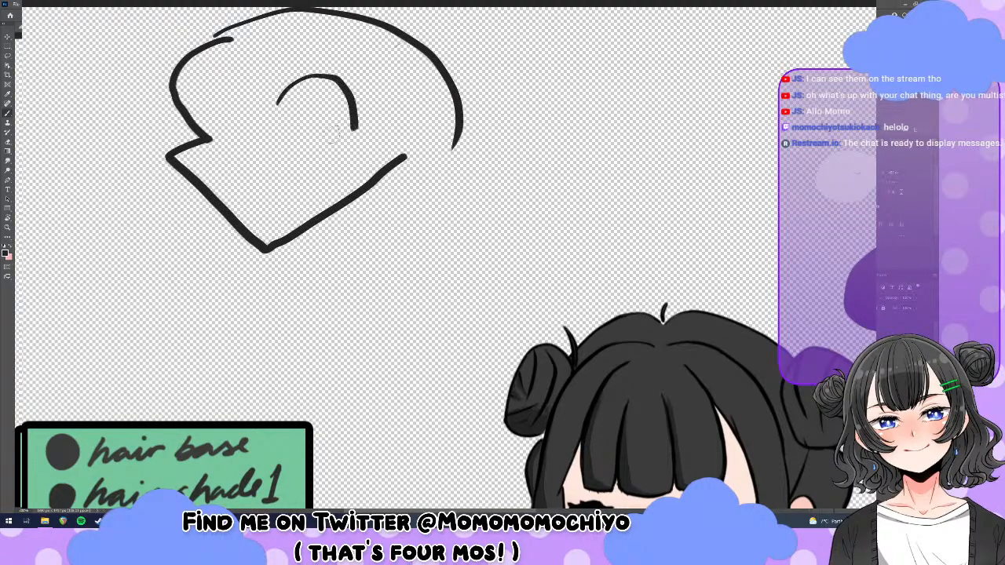
pyautogui.moveTo(291, 138); pyautogui.dragTo(317, 143)
pyautogui.moveTo(295, 80)
pyautogui.mouseDown()
pyautogui.moveTo(304, 132)
pyautogui.moveTo(300, 79)
pyautogui.mouseUp()
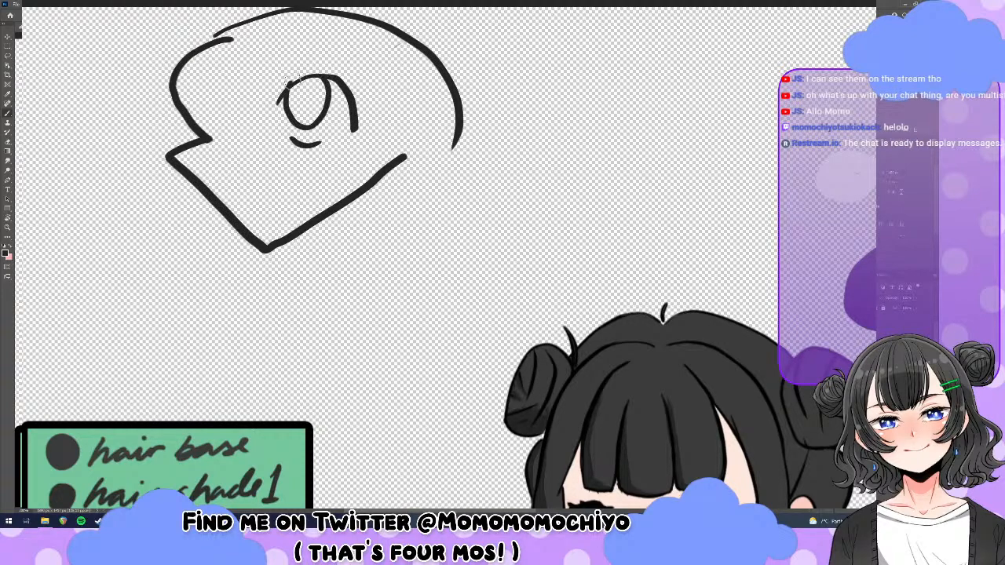
pyautogui.moveTo(233, 74)
pyautogui.mouseDown()
pyautogui.moveTo(202, 72)
pyautogui.moveTo(189, 113)
pyautogui.moveTo(229, 114)
pyautogui.mouseUp()
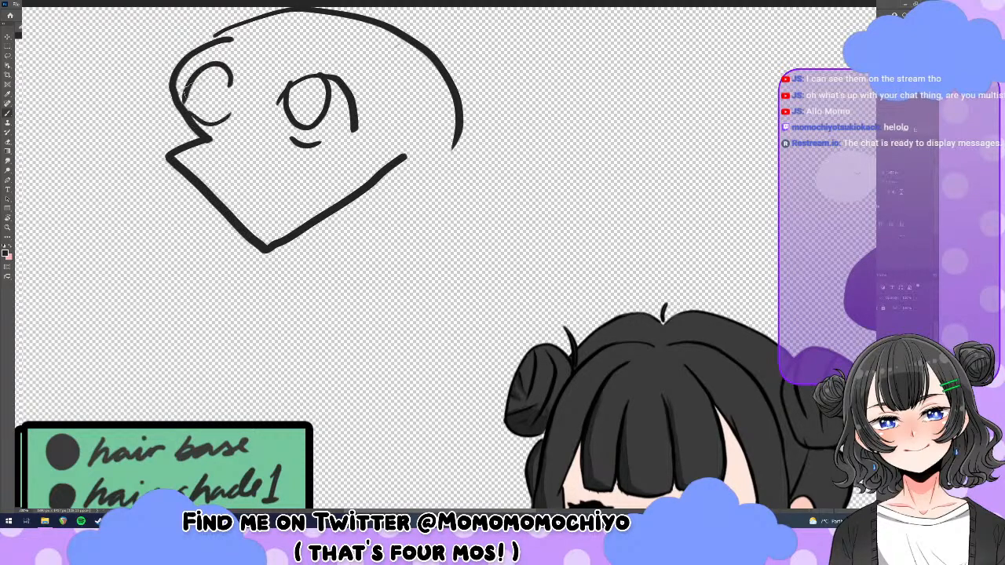
pyautogui.moveTo(192, 80); pyautogui.dragTo(216, 68)
pyautogui.moveTo(247, 116)
pyautogui.mouseDown()
pyautogui.moveTo(228, 136)
pyautogui.moveTo(242, 154)
pyautogui.moveTo(240, 189)
pyautogui.mouseUp()
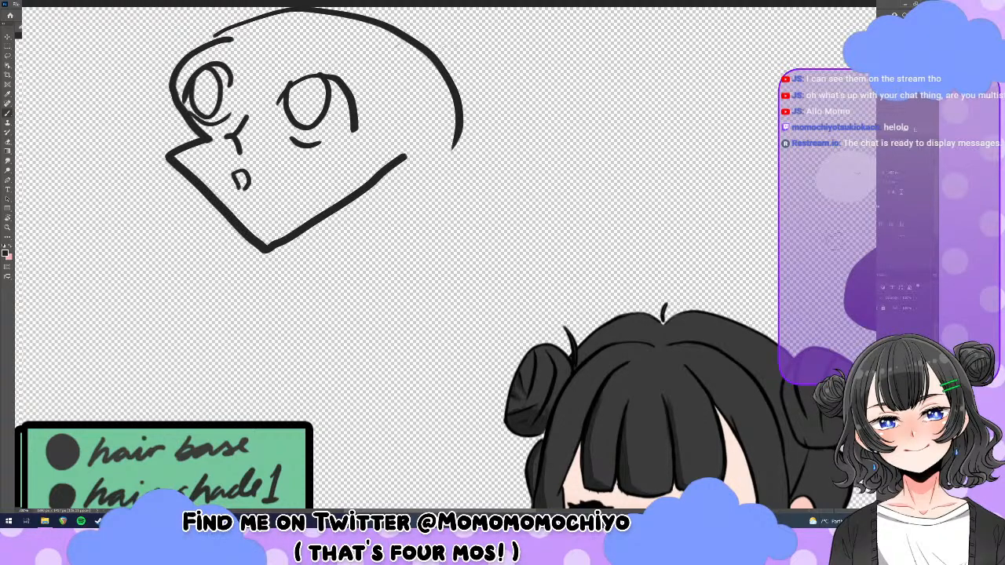
# Move the whole face sketch down and slightly left on the canvas, away from its top edge.
pyautogui.scroll(2, 448, 259)
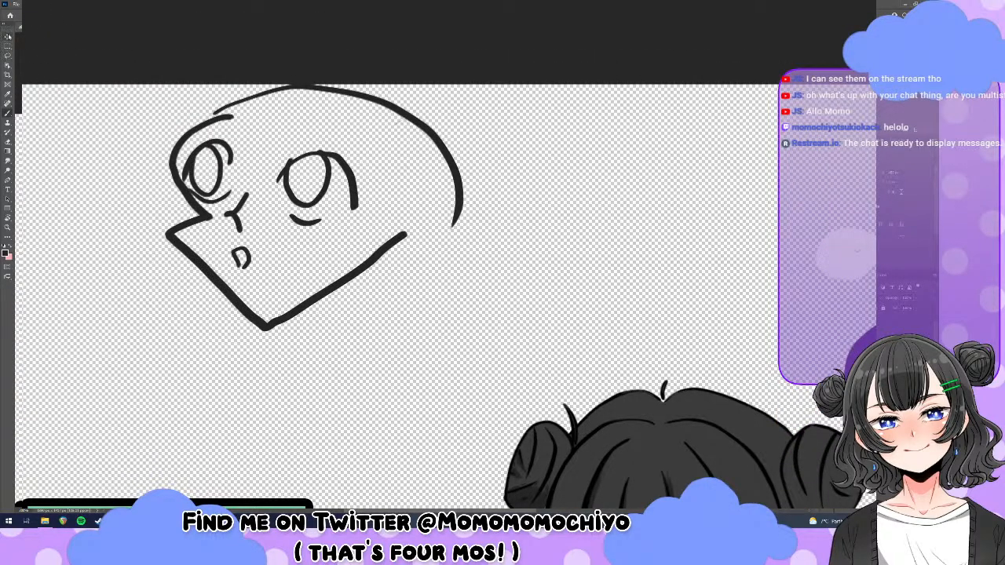
pyautogui.click(8, 55)
pyautogui.moveTo(206, 88)
pyautogui.mouseDown()
pyautogui.moveTo(156, 252)
pyautogui.moveTo(234, 355)
pyautogui.moveTo(569, 208)
pyautogui.moveTo(371, 91)
pyautogui.moveTo(138, 99)
pyautogui.mouseUp()
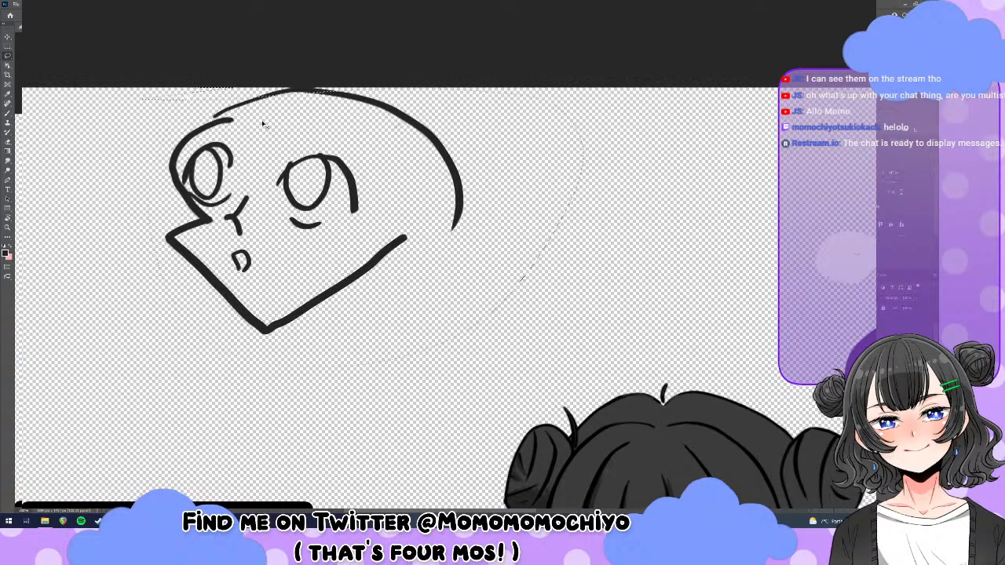
pyautogui.moveTo(224, 84)
pyautogui.mouseDown()
pyautogui.moveTo(143, 189)
pyautogui.moveTo(210, 344)
pyautogui.moveTo(375, 354)
pyautogui.moveTo(512, 203)
pyautogui.moveTo(443, 56)
pyautogui.moveTo(203, 64)
pyautogui.mouseUp()
pyautogui.hotkey('ctrl', 'd')
pyautogui.click(7, 37)
pyautogui.moveTo(322, 223)
pyautogui.mouseDown()
pyautogui.moveTo(308, 282)
pyautogui.moveTo(211, 193)
pyautogui.moveTo(232, 192)
pyautogui.mouseUp()
pyautogui.hotkey('ctrl', 'z')
pyautogui.moveTo(206, 203); pyautogui.dragTo(170, 261)
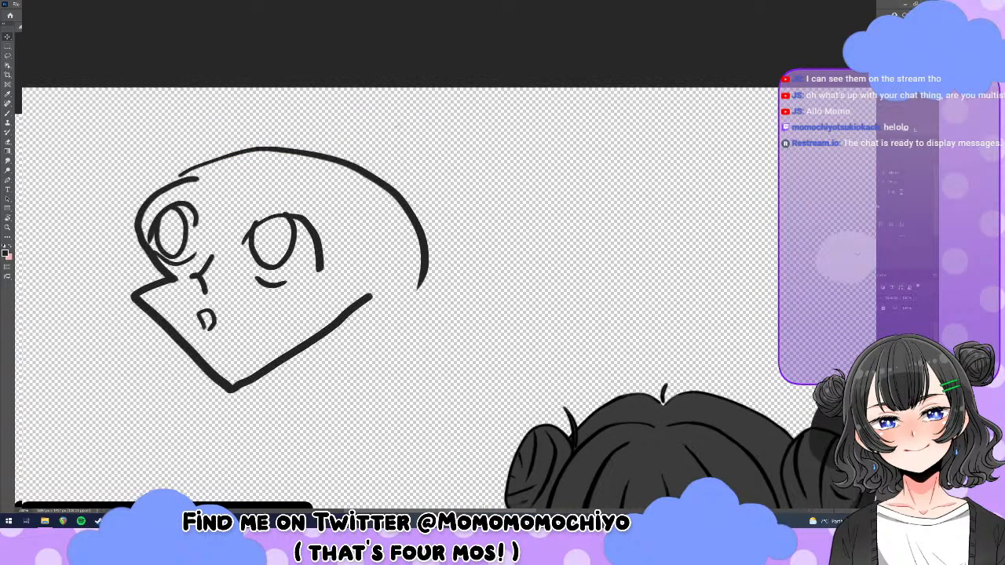
# Draw two tall pointed peaks of hair on the head, with outer hair lines running down both sides of the face.
pyautogui.click(8, 113)
pyautogui.moveTo(230, 171)
pyautogui.mouseDown()
pyautogui.moveTo(157, 170)
pyautogui.moveTo(130, 208)
pyautogui.moveTo(123, 253)
pyautogui.mouseUp()
pyautogui.moveTo(129, 310); pyautogui.dragTo(144, 385)
pyautogui.moveTo(231, 166)
pyautogui.mouseDown()
pyautogui.moveTo(273, 115)
pyautogui.moveTo(293, 110)
pyautogui.moveTo(425, 234)
pyautogui.moveTo(368, 399)
pyautogui.mouseUp()
pyautogui.moveTo(233, 167)
pyautogui.mouseDown()
pyautogui.moveTo(278, 110)
pyautogui.moveTo(354, 173)
pyautogui.mouseUp()
pyautogui.moveTo(250, 168)
pyautogui.mouseDown()
pyautogui.moveTo(310, 173)
pyautogui.moveTo(206, 172)
pyautogui.moveTo(213, 139)
pyautogui.moveTo(179, 175)
pyautogui.mouseUp()
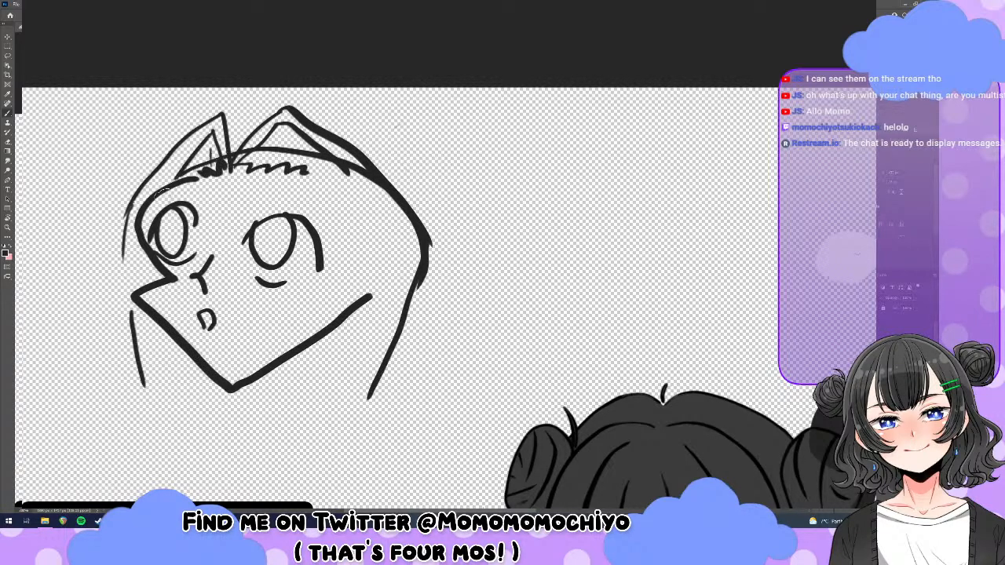
# Draw the tip of the far hair lock and a long pointed lock with a sideburn line on the near side.
pyautogui.moveTo(139, 353); pyautogui.dragTo(170, 417)
pyautogui.moveTo(345, 167); pyautogui.dragTo(360, 334)
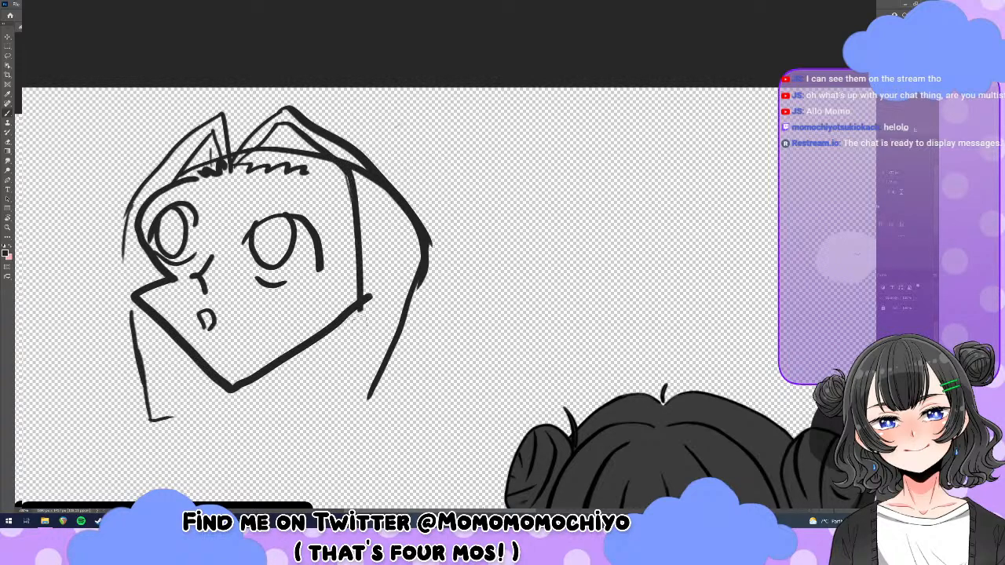
pyautogui.moveTo(386, 239)
pyautogui.mouseDown()
pyautogui.moveTo(340, 408)
pyautogui.moveTo(389, 354)
pyautogui.mouseUp()
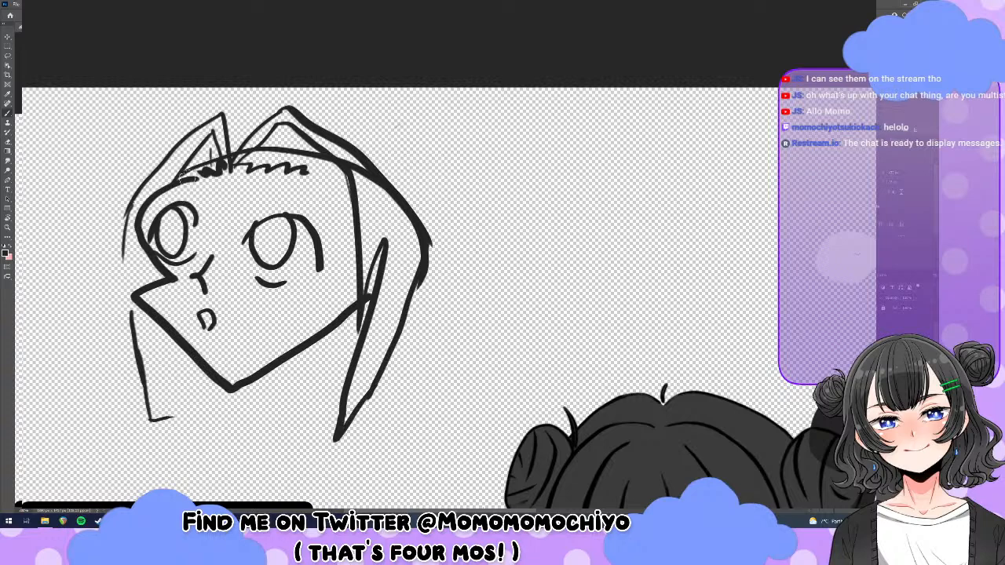
# Fill the inside of both hair peaks and the hairline with short hatching strokes.
pyautogui.moveTo(234, 161)
pyautogui.mouseDown()
pyautogui.moveTo(259, 135)
pyautogui.moveTo(282, 132)
pyautogui.mouseUp()
pyautogui.moveTo(272, 167); pyautogui.dragTo(308, 142)
pyautogui.moveTo(201, 177)
pyautogui.mouseDown()
pyautogui.moveTo(213, 141)
pyautogui.moveTo(201, 161)
pyautogui.mouseUp()
pyautogui.moveTo(290, 155); pyautogui.dragTo(296, 143)
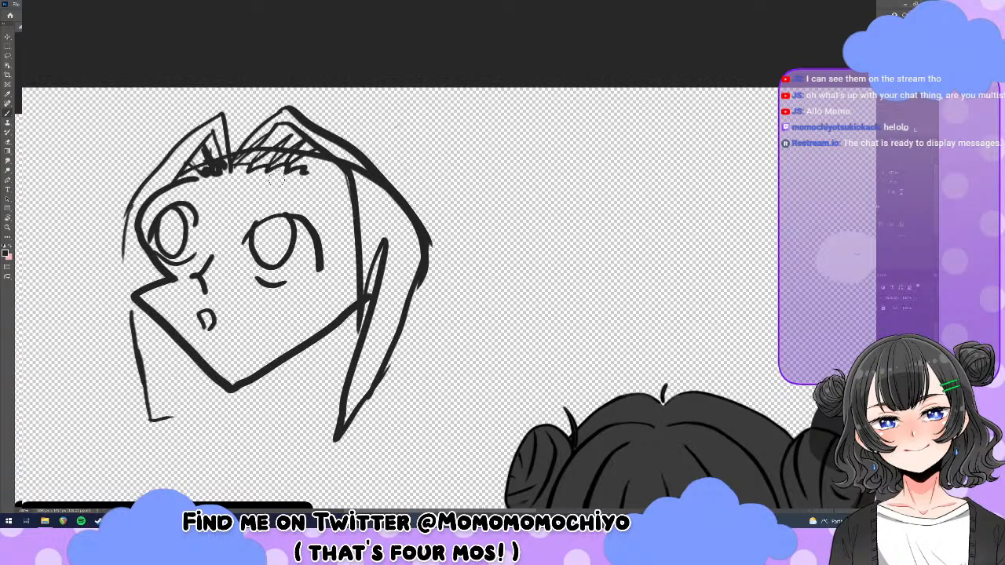
pyautogui.moveTo(308, 177); pyautogui.dragTo(309, 162)
pyautogui.moveTo(317, 174)
pyautogui.mouseDown()
pyautogui.moveTo(327, 157)
pyautogui.moveTo(336, 160)
pyautogui.mouseUp()
pyautogui.moveTo(342, 176)
pyautogui.mouseDown()
pyautogui.moveTo(355, 164)
pyautogui.moveTo(290, 136)
pyautogui.moveTo(292, 127)
pyautogui.mouseUp()
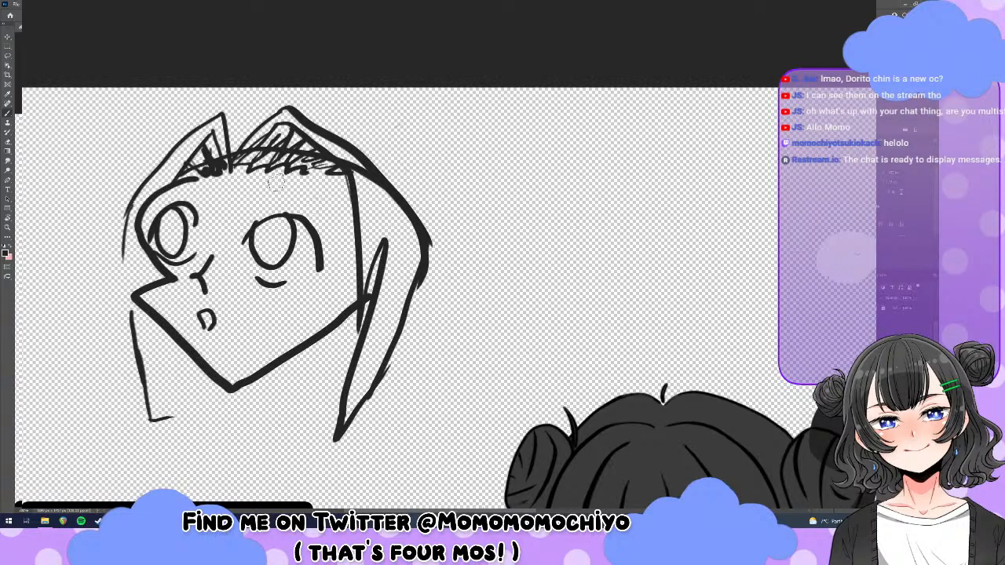
# Add a thin curved eyebrow above the near eye and small diagonal blush marks on both cheeks.
pyautogui.moveTo(234, 197); pyautogui.dragTo(311, 182)
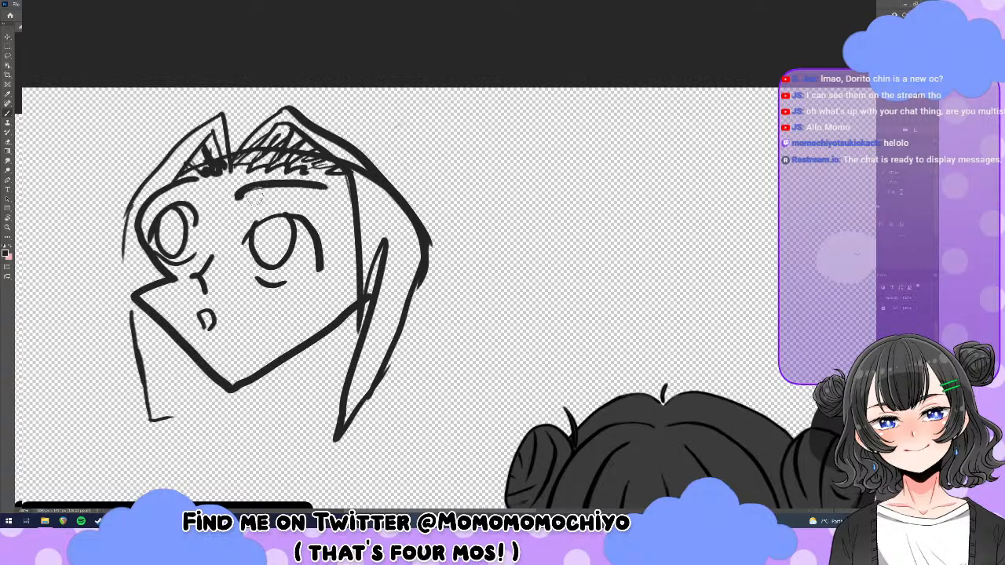
pyautogui.hotkey('ctrl', 'z')
pyautogui.moveTo(251, 193)
pyautogui.mouseDown()
pyautogui.moveTo(304, 187)
pyautogui.moveTo(316, 197)
pyautogui.mouseUp()
pyautogui.moveTo(289, 303); pyautogui.dragTo(306, 295)
pyautogui.moveTo(164, 292); pyautogui.dragTo(168, 285)
pyautogui.moveTo(171, 290); pyautogui.dragTo(176, 284)
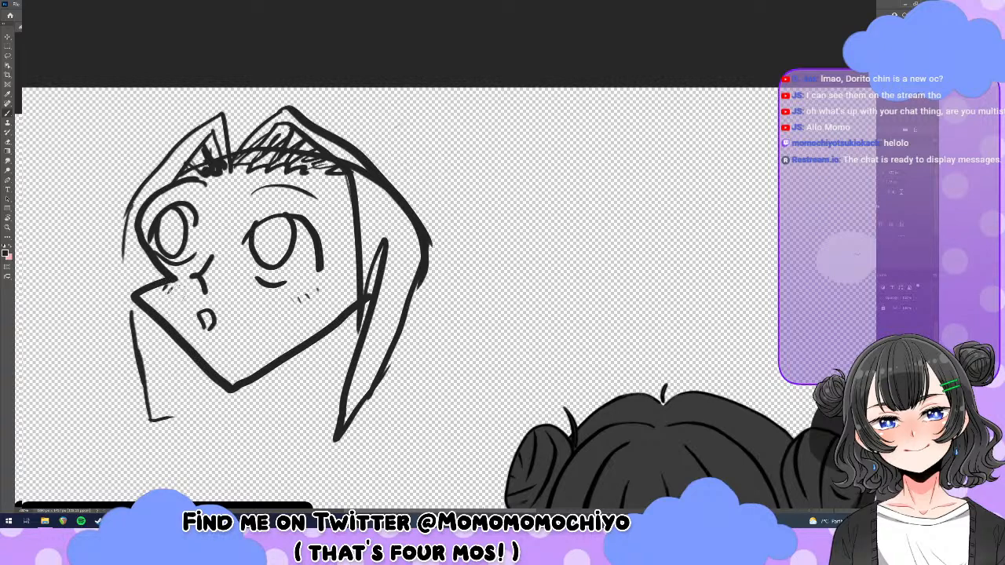
# Handwrite "How 2 draw anime" on three lines beside the sketched face.
pyautogui.moveTo(405, 102)
pyautogui.mouseDown()
pyautogui.moveTo(397, 148)
pyautogui.moveTo(445, 150)
pyautogui.mouseUp()
pyautogui.moveTo(445, 130)
pyautogui.mouseDown()
pyautogui.moveTo(474, 149)
pyautogui.moveTo(487, 125)
pyautogui.mouseUp()
pyautogui.moveTo(542, 121)
pyautogui.mouseDown()
pyautogui.moveTo(533, 134)
pyautogui.moveTo(548, 164)
pyautogui.mouseUp()
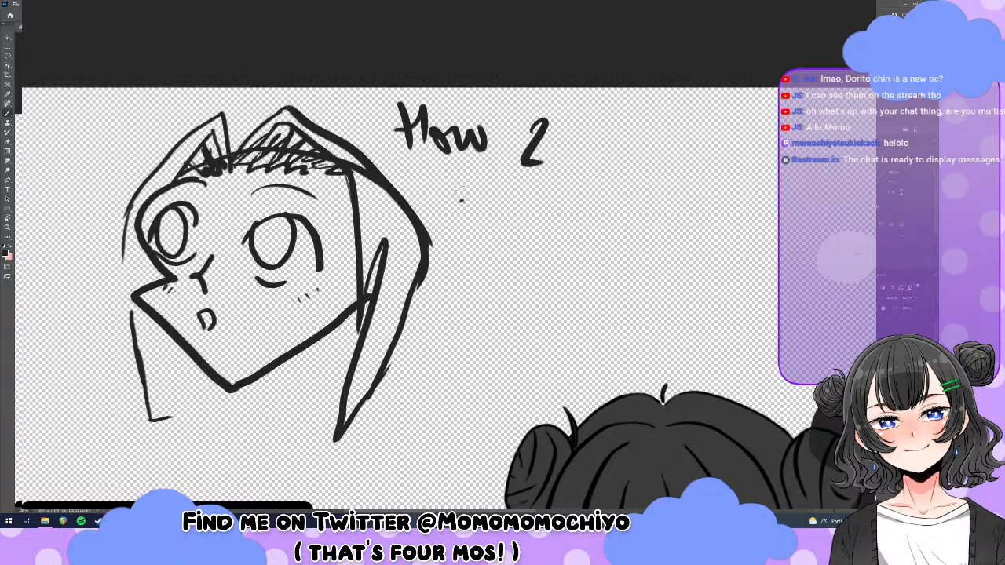
pyautogui.moveTo(463, 198)
pyautogui.mouseDown()
pyautogui.moveTo(465, 171)
pyautogui.moveTo(524, 203)
pyautogui.mouseUp()
pyautogui.moveTo(531, 190); pyautogui.dragTo(576, 185)
pyautogui.moveTo(491, 241)
pyautogui.mouseDown()
pyautogui.moveTo(474, 266)
pyautogui.moveTo(491, 270)
pyautogui.mouseUp()
pyautogui.moveTo(494, 267)
pyautogui.mouseDown()
pyautogui.moveTo(518, 243)
pyautogui.moveTo(554, 233)
pyautogui.mouseUp()
pyautogui.moveTo(542, 223)
pyautogui.mouseDown()
pyautogui.moveTo(581, 233)
pyautogui.moveTo(601, 225)
pyautogui.mouseUp()
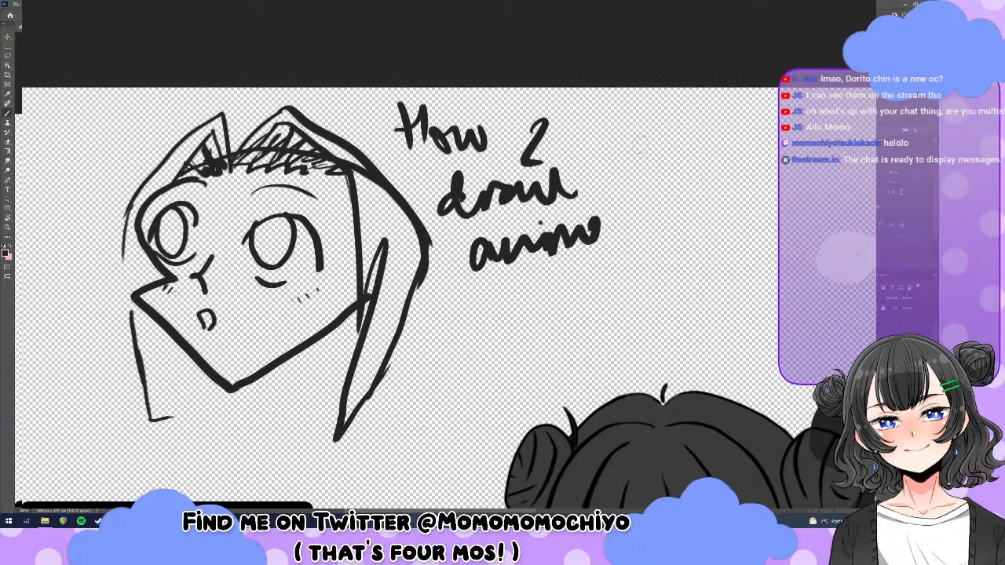
# Handwrite "big me" to the right of the "How 2 draw anime" lettering.
pyautogui.moveTo(634, 139)
pyautogui.mouseDown()
pyautogui.moveTo(630, 188)
pyautogui.moveTo(648, 174)
pyautogui.mouseUp()
pyautogui.moveTo(656, 160)
pyautogui.mouseDown()
pyautogui.moveTo(669, 177)
pyautogui.moveTo(661, 228)
pyautogui.mouseUp()
pyautogui.moveTo(716, 174)
pyautogui.mouseDown()
pyautogui.moveTo(744, 154)
pyautogui.moveTo(757, 174)
pyautogui.mouseUp()
pyautogui.moveTo(758, 167); pyautogui.dragTo(780, 168)
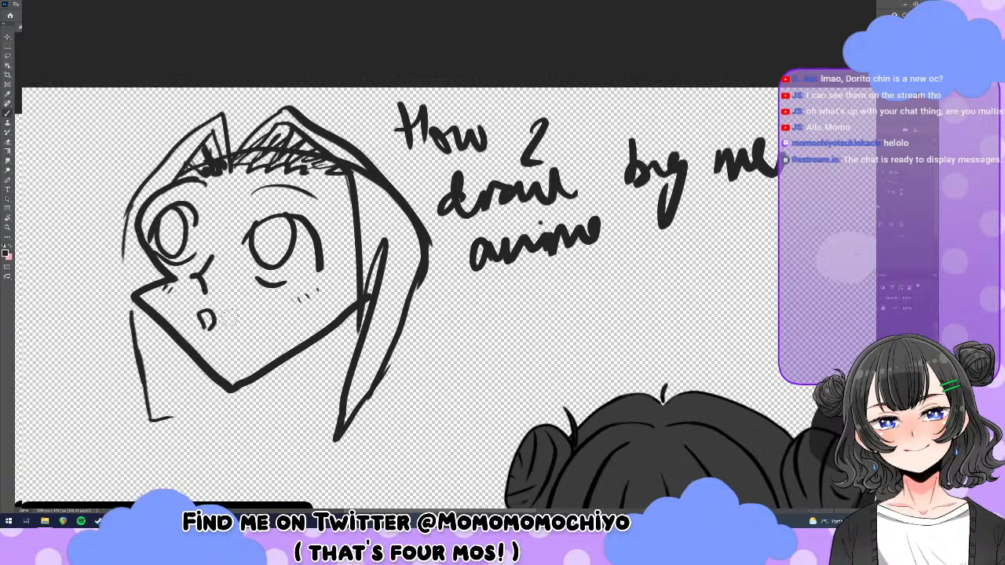
# Draw the inner edge of the far hair lock beside the jaw, closing it into a point.
pyautogui.moveTo(162, 325); pyautogui.dragTo(157, 396)
pyautogui.moveTo(168, 350); pyautogui.dragTo(148, 432)
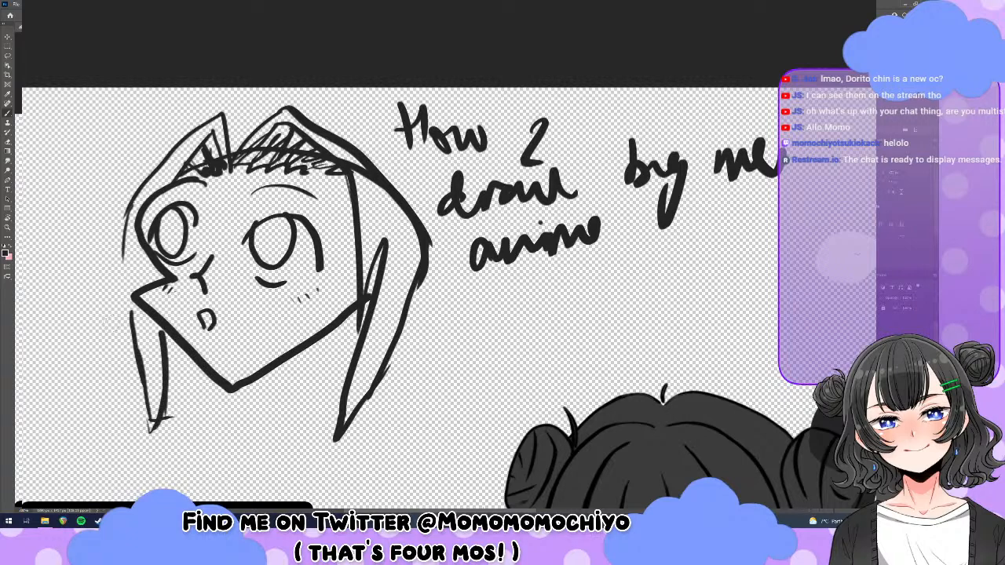
# Add a short tapered stroke beside the far cheek and an inner strand at the near jaw corner of the sketched face.
pyautogui.moveTo(119, 251); pyautogui.dragTo(126, 325)
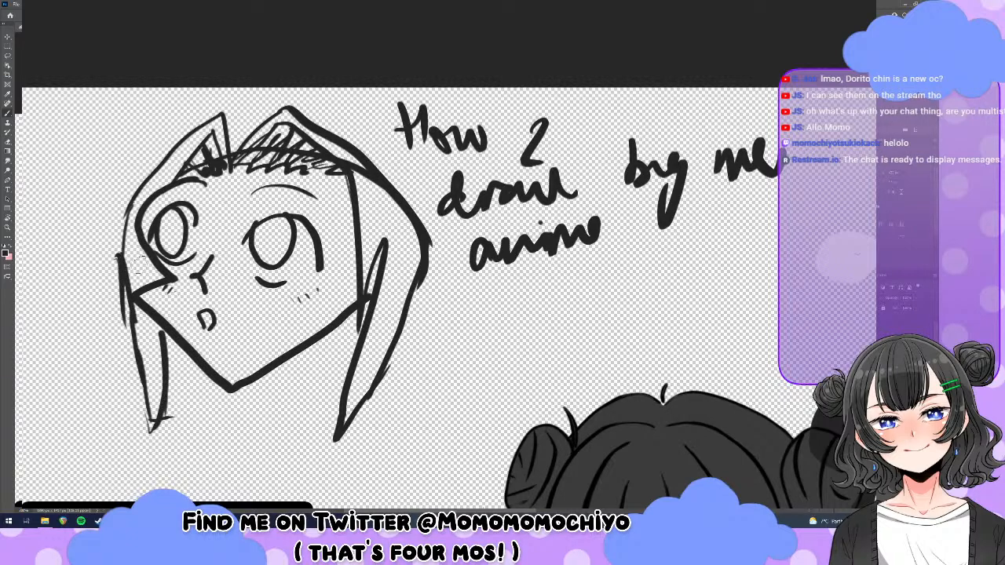
pyautogui.moveTo(365, 300); pyautogui.dragTo(322, 375)
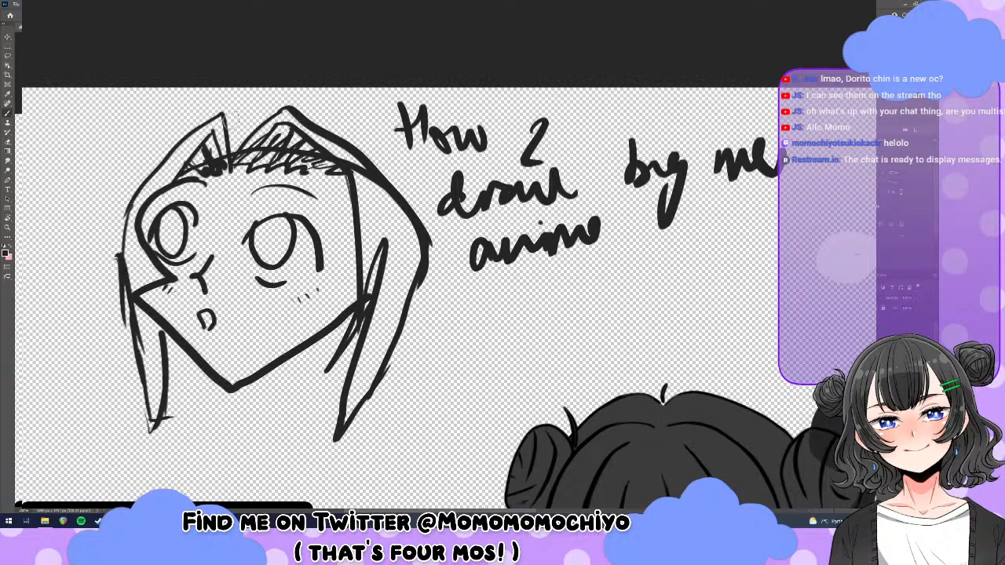
# Draw large bent hair strands sprouting from the parting and folding over the far side of the sketched head.
pyautogui.moveTo(223, 138); pyautogui.dragTo(265, 119)
pyautogui.moveTo(233, 164)
pyautogui.mouseDown()
pyautogui.moveTo(221, 91)
pyautogui.moveTo(105, 188)
pyautogui.moveTo(253, 91)
pyautogui.moveTo(126, 89)
pyautogui.moveTo(77, 198)
pyautogui.mouseUp()
pyautogui.moveTo(102, 125); pyautogui.dragTo(228, 88)
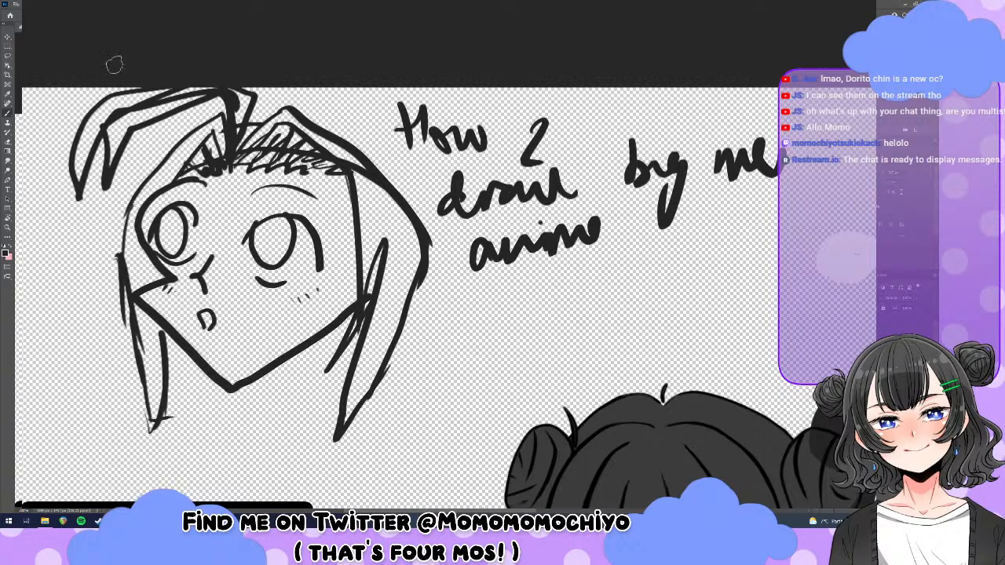
# Erase the loose dark blobs and wavy strokes over the chibi's bun, face, side locks and kimono.
pyautogui.click(7, 228)
pyautogui.moveTo(976, 290); pyautogui.dragTo(733, 290)
pyautogui.scroll(-5, 17, 408)
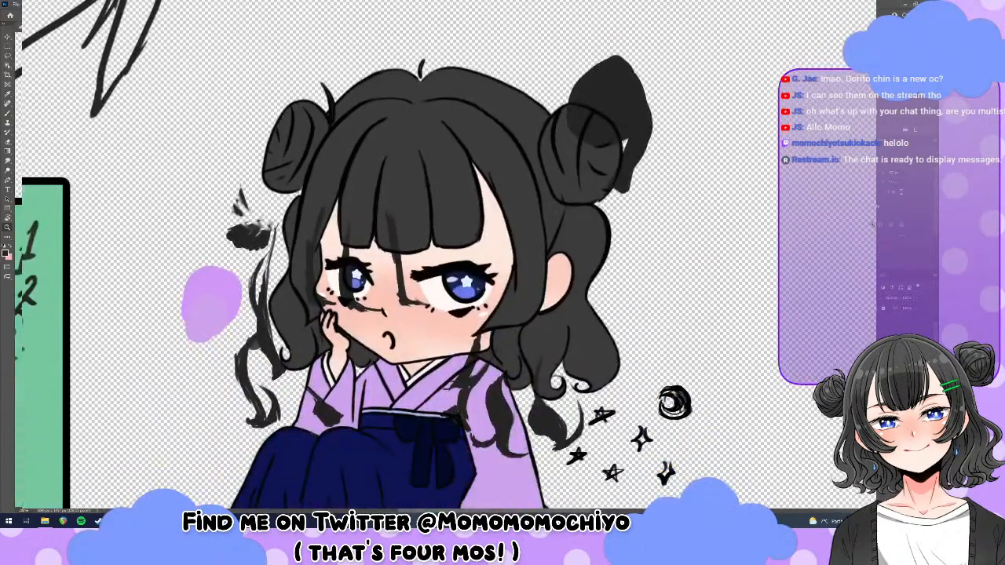
pyautogui.moveTo(82, 180); pyautogui.dragTo(99, 179)
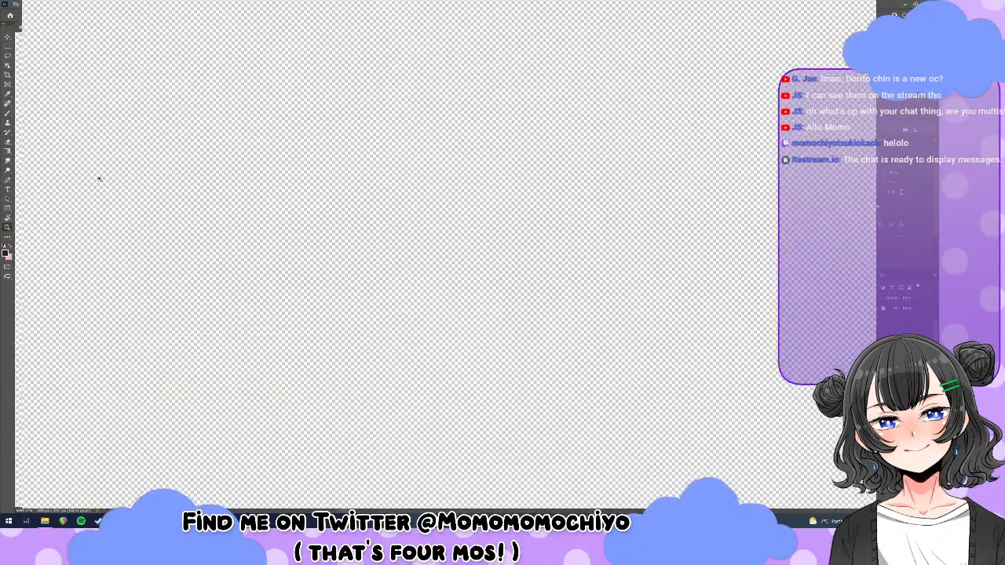
pyautogui.scroll(-8, 394, 198)
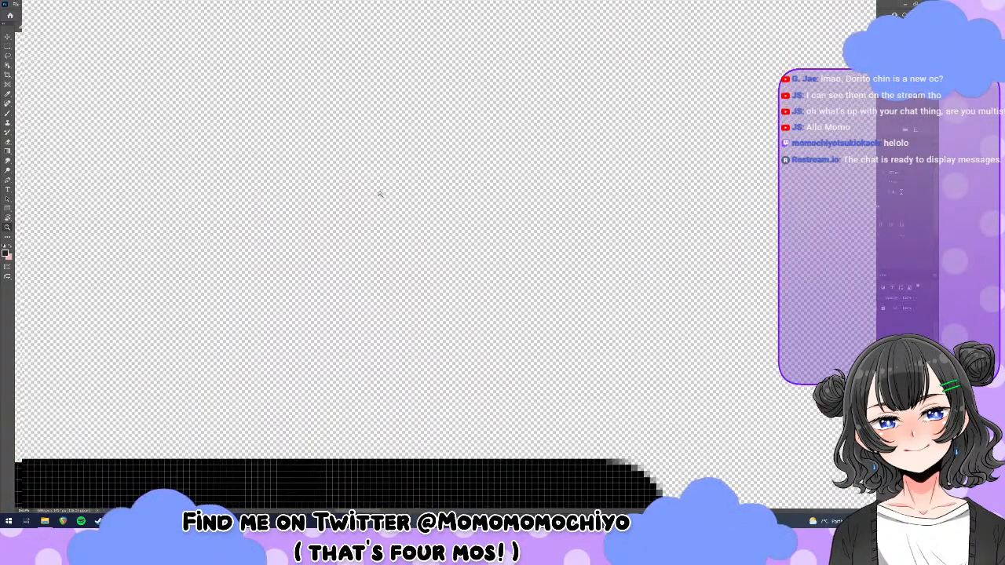
pyautogui.scroll(-3, 390, 212)
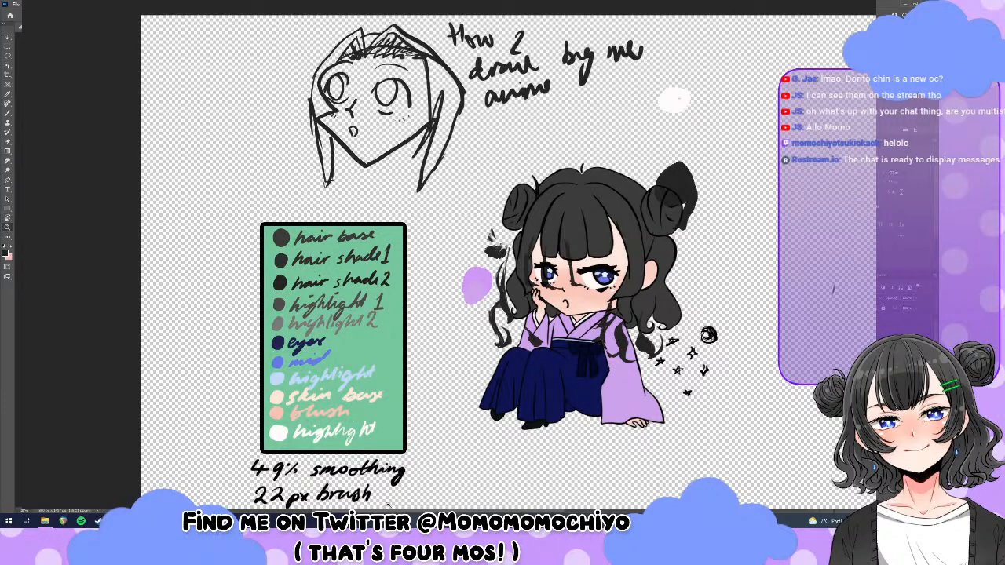
pyautogui.scroll(-1, 389, 505)
pyautogui.scroll(1, 720, 289)
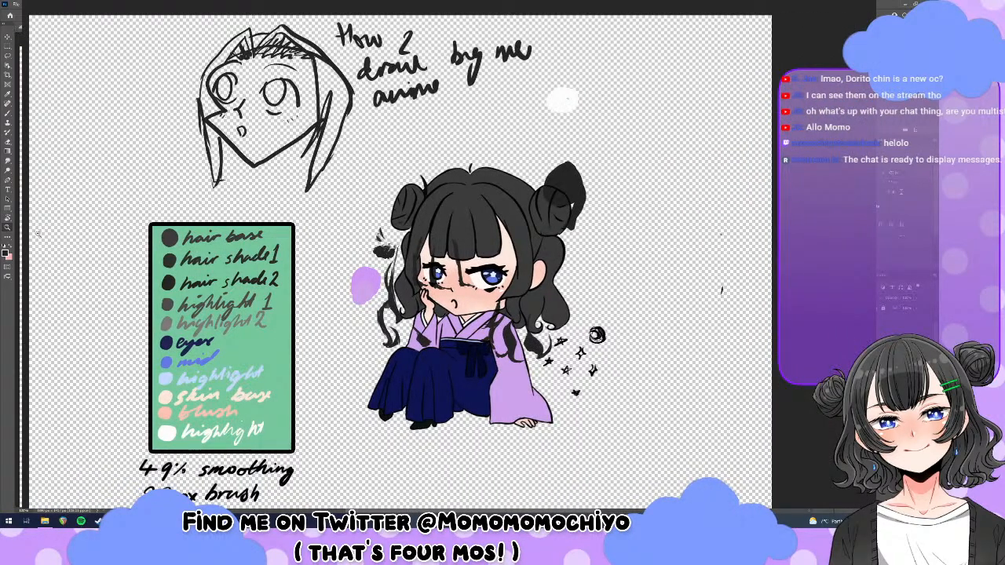
pyautogui.click(8, 143)
pyautogui.moveTo(540, 182)
pyautogui.mouseDown()
pyautogui.moveTo(549, 162)
pyautogui.moveTo(571, 216)
pyautogui.mouseUp()
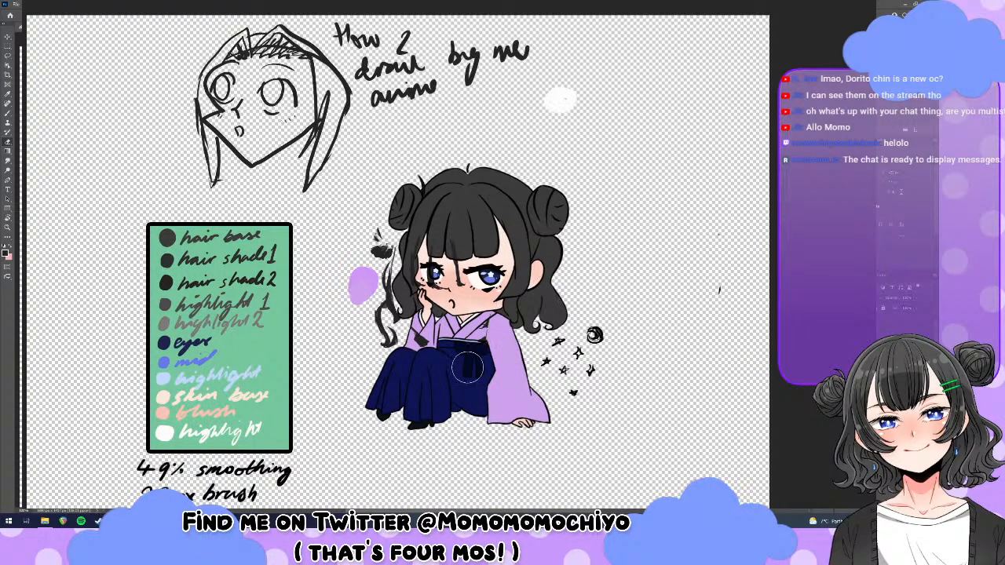
pyautogui.moveTo(395, 372)
pyautogui.mouseDown()
pyautogui.moveTo(383, 245)
pyautogui.moveTo(401, 217)
pyautogui.mouseUp()
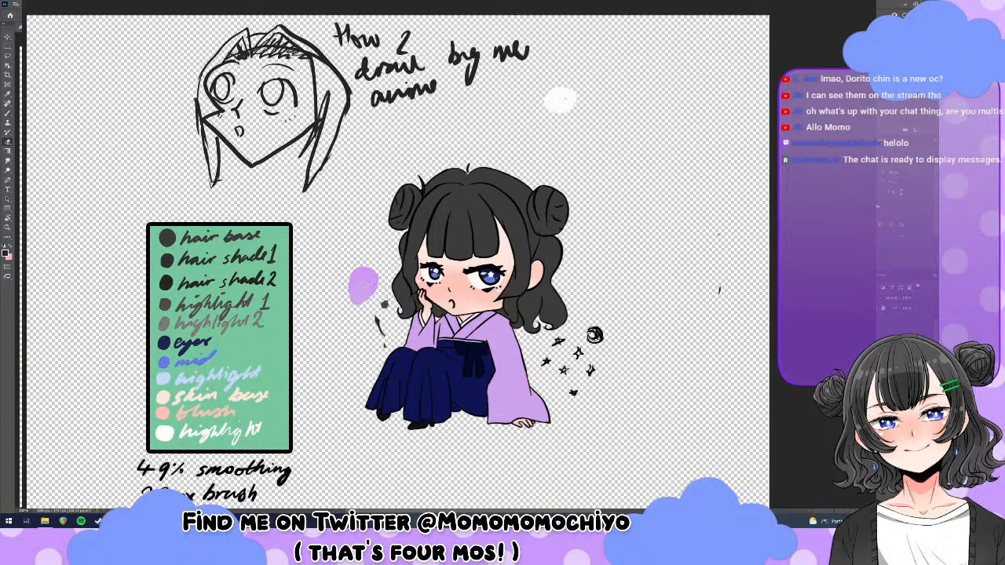
pyautogui.moveTo(379, 318); pyautogui.dragTo(382, 338)
# Doodle a small angular face with a pointed chin, frowning eyes and a tiny mouth beside the larger sketched head.
pyautogui.click(7, 114)
pyautogui.moveTo(130, 96)
pyautogui.mouseDown()
pyautogui.moveTo(104, 80)
pyautogui.moveTo(75, 108)
pyautogui.moveTo(67, 153)
pyautogui.moveTo(100, 187)
pyautogui.moveTo(122, 159)
pyautogui.moveTo(129, 93)
pyautogui.moveTo(77, 156)
pyautogui.mouseUp()
pyautogui.moveTo(100, 116)
pyautogui.mouseDown()
pyautogui.moveTo(104, 126)
pyautogui.moveTo(112, 115)
pyautogui.moveTo(85, 129)
pyautogui.moveTo(85, 114)
pyautogui.mouseUp()
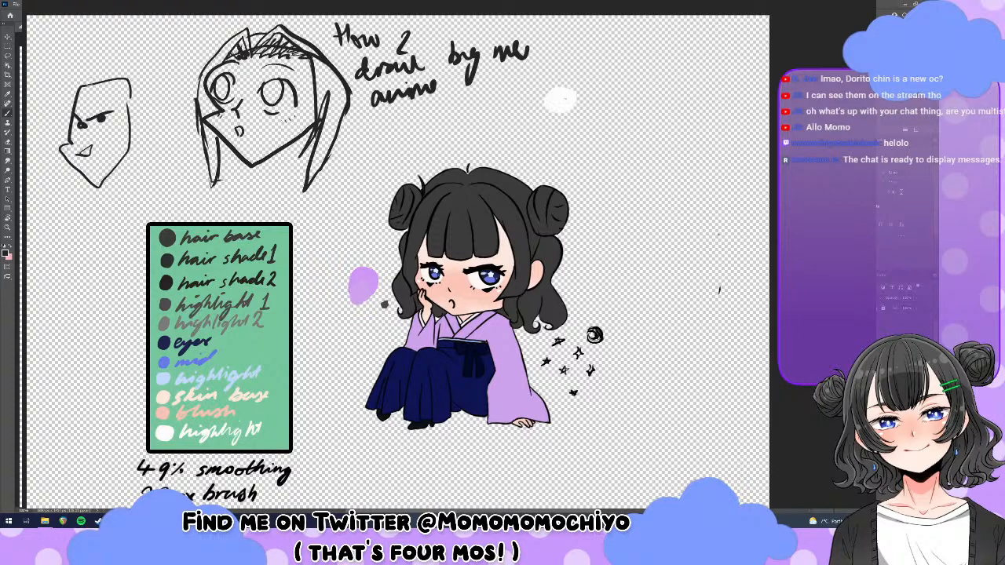
# Scribble a rounded topknot above the small angular face with overlapping outline strokes.
pyautogui.moveTo(96, 47); pyautogui.dragTo(92, 82)
pyautogui.moveTo(56, 47); pyautogui.dragTo(88, 56)
pyautogui.moveTo(60, 58)
pyautogui.mouseDown()
pyautogui.moveTo(57, 84)
pyautogui.moveTo(74, 100)
pyautogui.moveTo(52, 47)
pyautogui.mouseUp()
pyautogui.moveTo(49, 47); pyautogui.dragTo(97, 36)
pyautogui.moveTo(101, 37); pyautogui.dragTo(86, 87)
pyautogui.moveTo(113, 46)
pyautogui.mouseDown()
pyautogui.moveTo(96, 74)
pyautogui.moveTo(109, 27)
pyautogui.mouseUp()
pyautogui.moveTo(81, 26)
pyautogui.mouseDown()
pyautogui.moveTo(55, 39)
pyautogui.moveTo(59, 62)
pyautogui.mouseUp()
pyautogui.moveTo(56, 62)
pyautogui.mouseDown()
pyautogui.moveTo(81, 96)
pyautogui.moveTo(85, 30)
pyautogui.moveTo(96, 59)
pyautogui.mouseUp()
pyautogui.moveTo(89, 79); pyautogui.dragTo(93, 83)
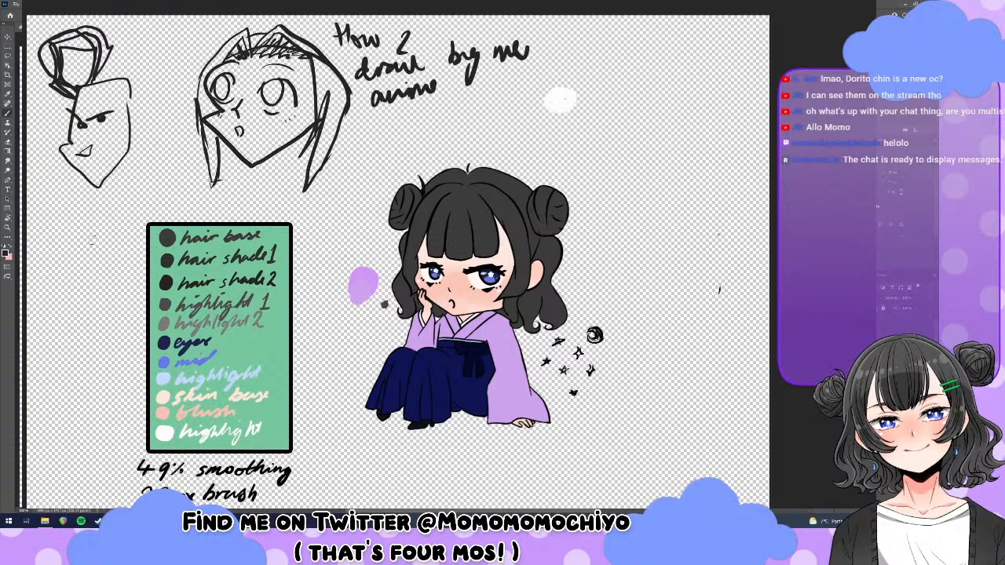
# Sketch a separate squared fringe shape with straight hanging side strands below the small angular face.
pyautogui.moveTo(112, 221); pyautogui.dragTo(109, 274)
pyautogui.moveTo(60, 224); pyautogui.dragTo(101, 221)
pyautogui.moveTo(62, 224); pyautogui.dragTo(61, 265)
pyautogui.moveTo(66, 229)
pyautogui.mouseDown()
pyautogui.moveTo(65, 242)
pyautogui.moveTo(102, 220)
pyautogui.mouseUp()
pyautogui.moveTo(102, 221)
pyautogui.mouseDown()
pyautogui.moveTo(110, 275)
pyautogui.moveTo(126, 226)
pyautogui.mouseUp()
pyautogui.moveTo(65, 212)
pyautogui.mouseDown()
pyautogui.moveTo(102, 203)
pyautogui.moveTo(38, 238)
pyautogui.mouseUp()
pyautogui.moveTo(43, 227)
pyautogui.mouseDown()
pyautogui.moveTo(41, 253)
pyautogui.moveTo(76, 201)
pyautogui.mouseUp()
pyautogui.moveTo(88, 199)
pyautogui.mouseDown()
pyautogui.moveTo(122, 237)
pyautogui.moveTo(124, 259)
pyautogui.mouseUp()
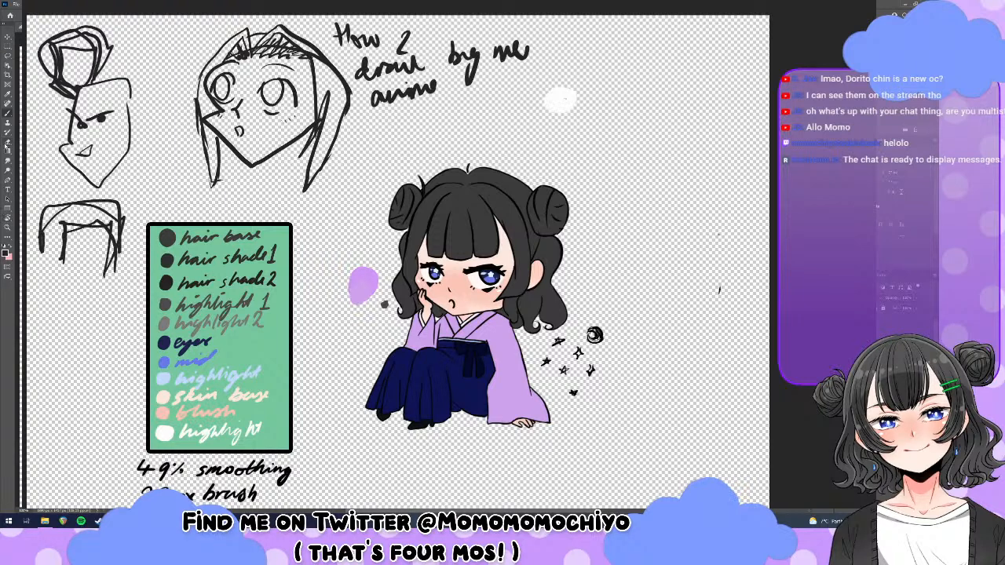
# Erase the squared fringe sketch, the topknot and the whole small angular face.
pyautogui.click(7, 146)
pyautogui.moveTo(114, 271); pyautogui.dragTo(55, 212)
pyautogui.moveTo(63, 39); pyautogui.dragTo(102, 87)
pyautogui.moveTo(79, 122); pyautogui.dragTo(82, 151)
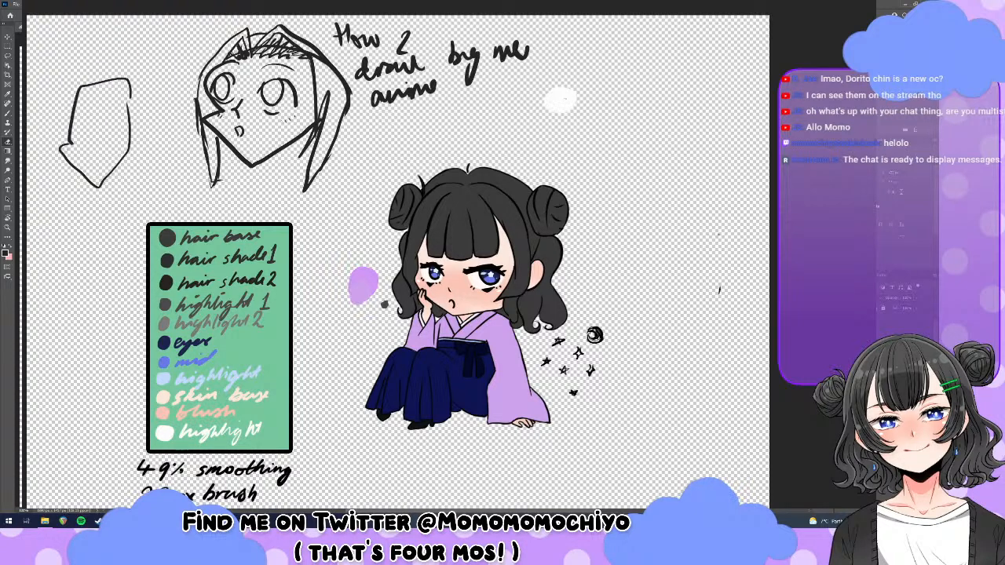
pyautogui.press('Delete')
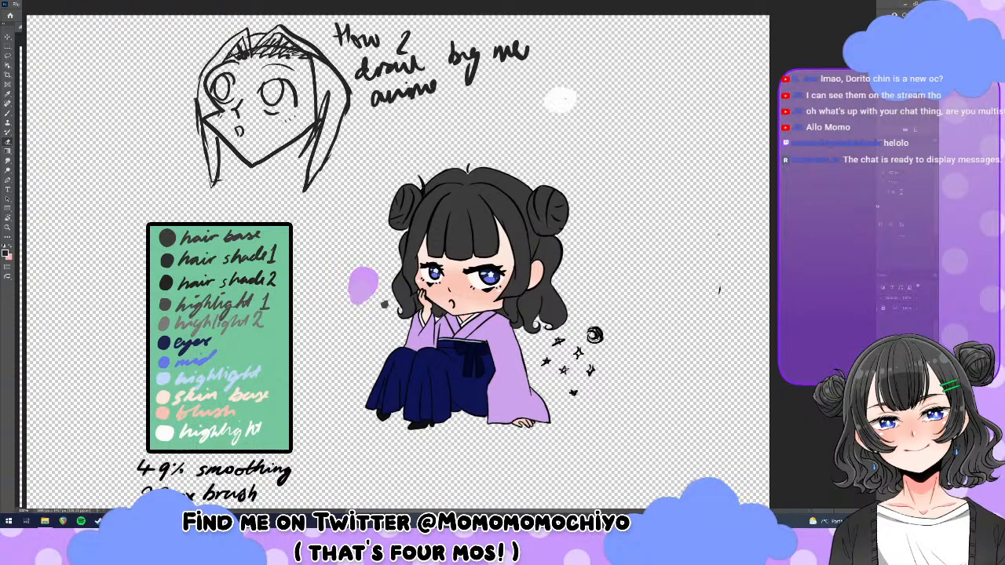
# Restore the loose dark strokes around the chibi character and clear them again.
pyautogui.hotkey('ctrl', 'z')
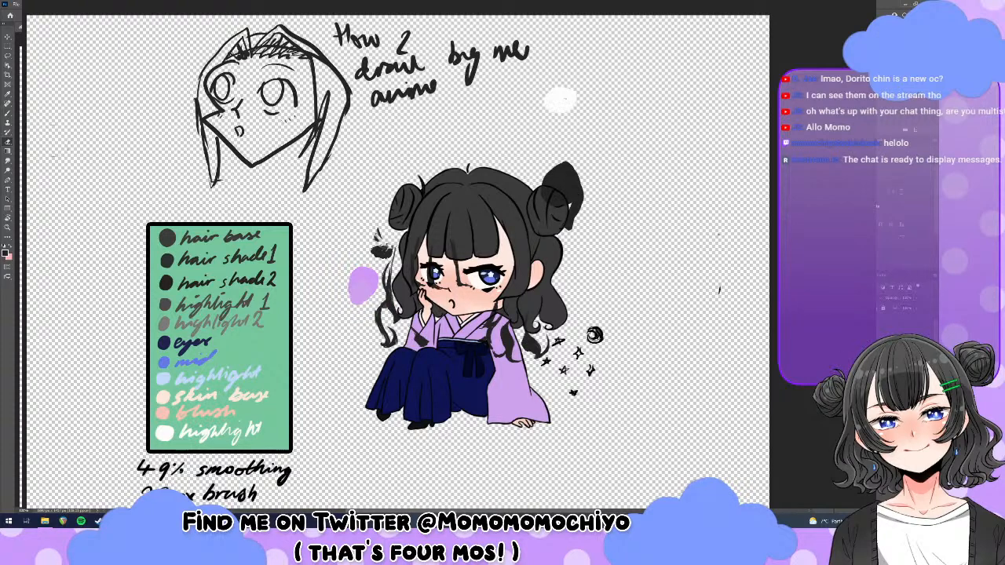
pyautogui.click(8, 116)
pyautogui.hotkey('ctrl', 'z')
# Paint dark shading along the outer edge of the chibi's leftmost fringe section and undo the last stroke.
pyautogui.hscroll(2, 471, 275)
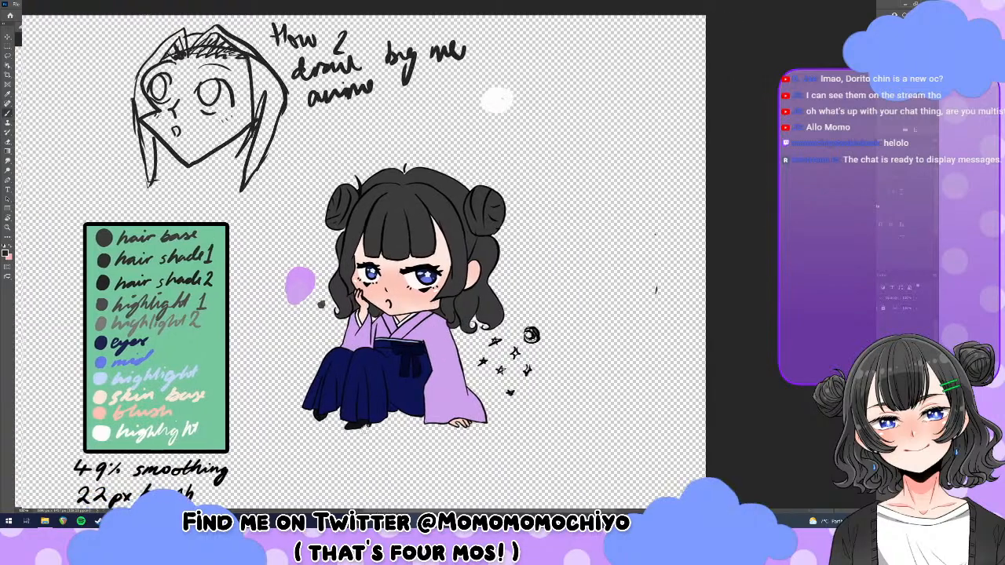
pyautogui.click(7, 227)
pyautogui.click(402, 229)
pyautogui.scroll(-3, 445, 255)
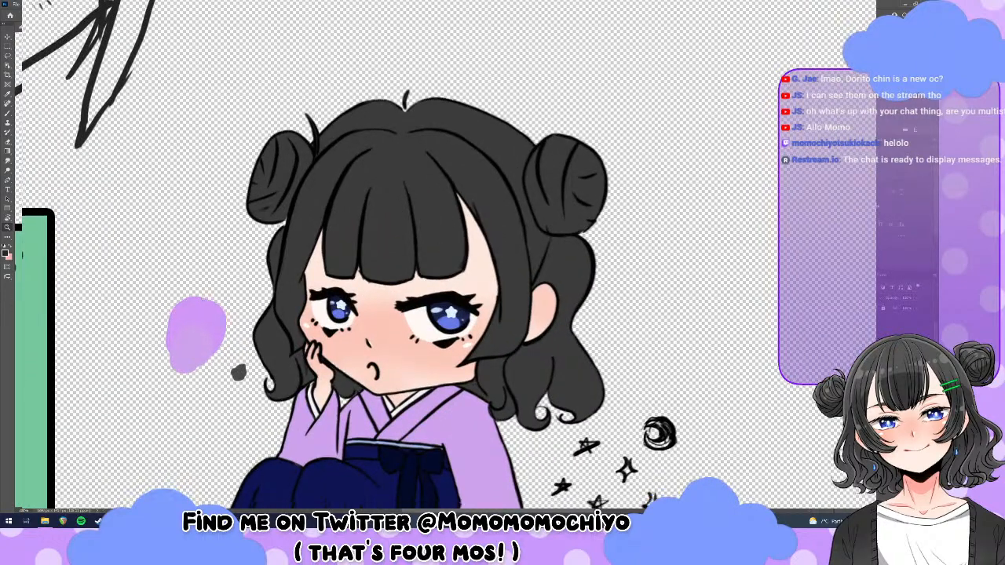
pyautogui.scroll(-1, 422, 258)
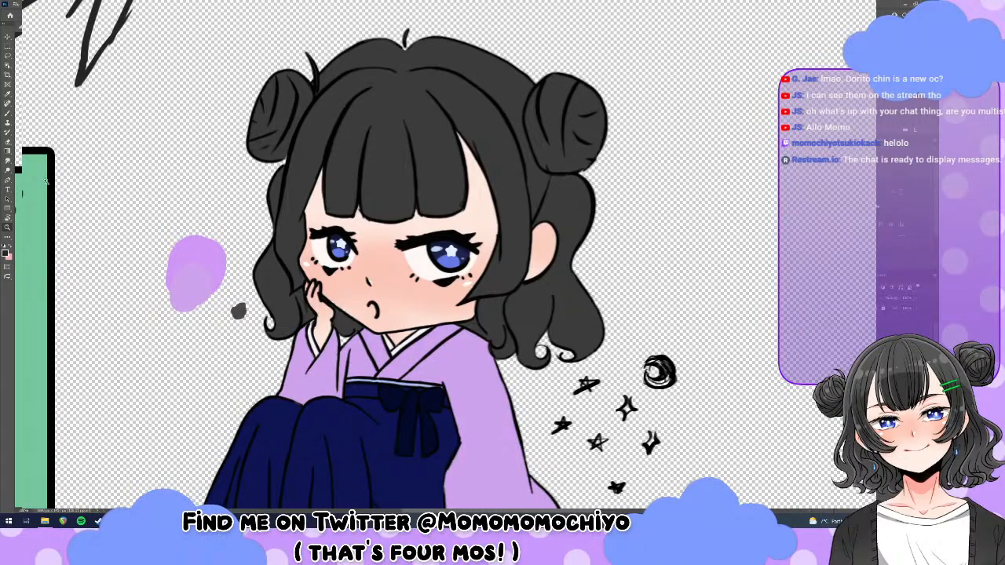
pyautogui.click(7, 115)
pyautogui.scroll(-1, 333, 146)
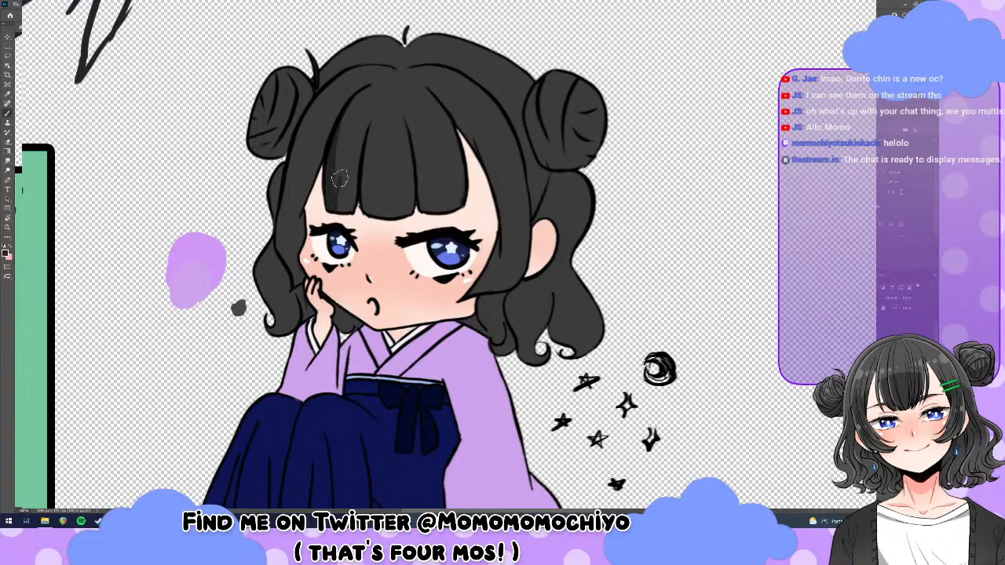
pyautogui.moveTo(339, 179); pyautogui.dragTo(340, 195)
pyautogui.hotkey('ctrl', 'z')
# Toggle the layer settings and clean up the shading on the leftmost fringe section with the eraser.
pyautogui.click(882, 355)
pyautogui.click(882, 355)
pyautogui.hotkey('ctrl', ',')
pyautogui.hotkey('ctrl', ',')
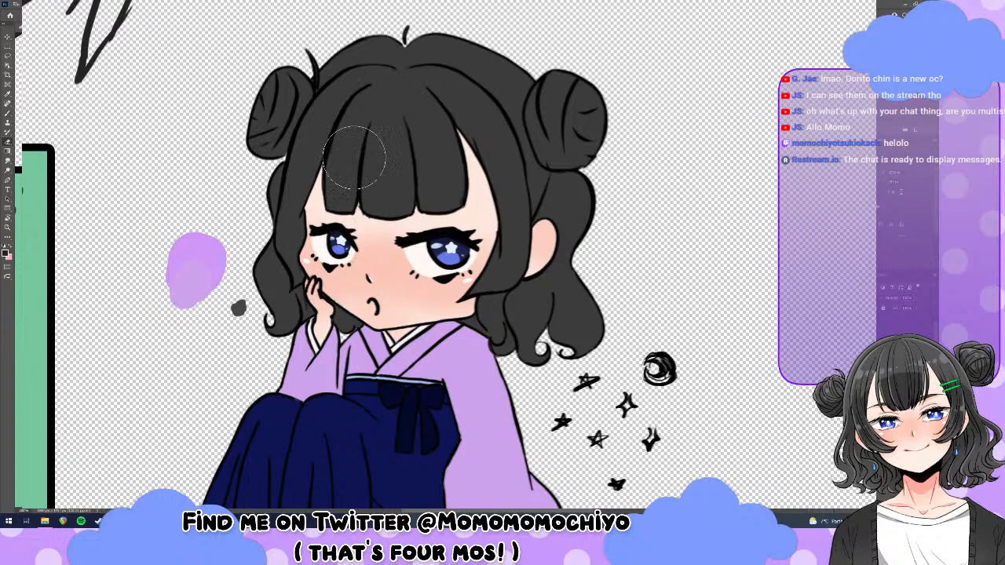
pyautogui.press('b')
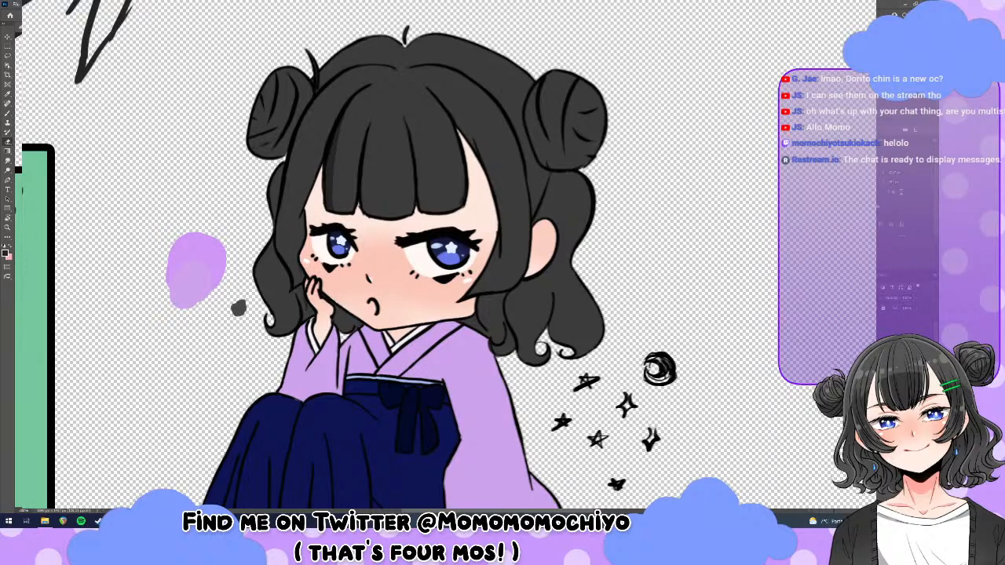
# Switch to another brush preset and paint thin streaks of shading down the leftmost fringe section.
pyautogui.click(42, 14)
pyautogui.click(92, 212)
pyautogui.click(9, 121)
pyautogui.click(7, 112)
pyautogui.press('e')
pyautogui.press('b')
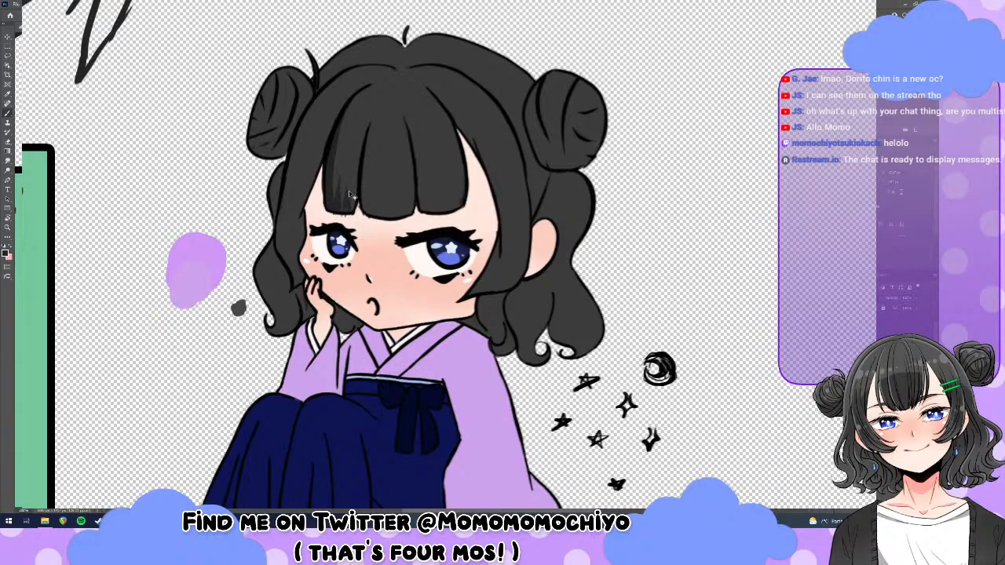
# Shade the left edge and lower tip of the middle fringe section, trimming the strokes with the eraser.
pyautogui.press('z')
pyautogui.press('b')
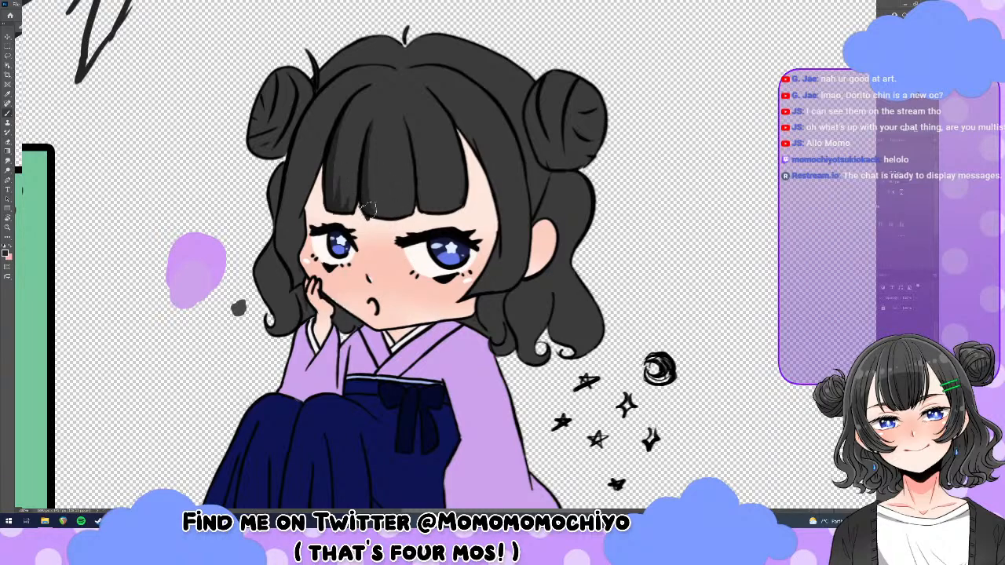
pyautogui.press('e')
pyautogui.press('b')
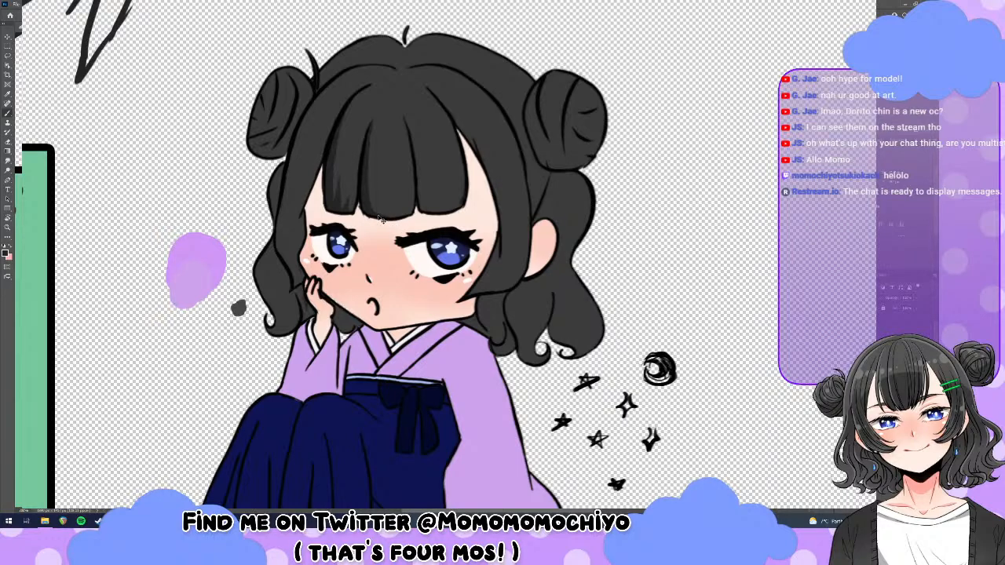
pyautogui.press('e')
pyautogui.press('b')
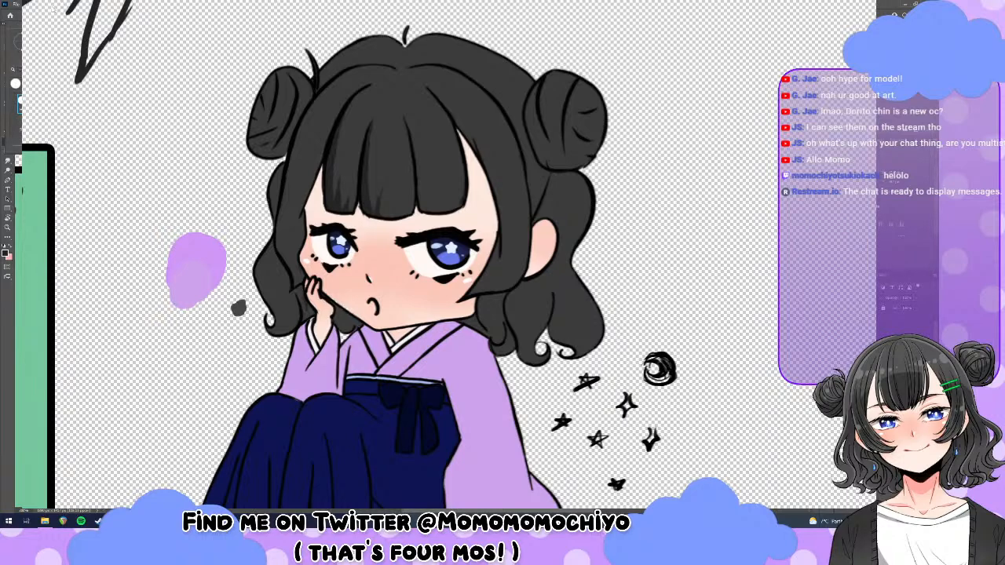
# Pick a smaller eraser tip and shape tapered shading streaks along the bottom of the middle fringe section.
pyautogui.click(213, 80)
pyautogui.click(226, 169)
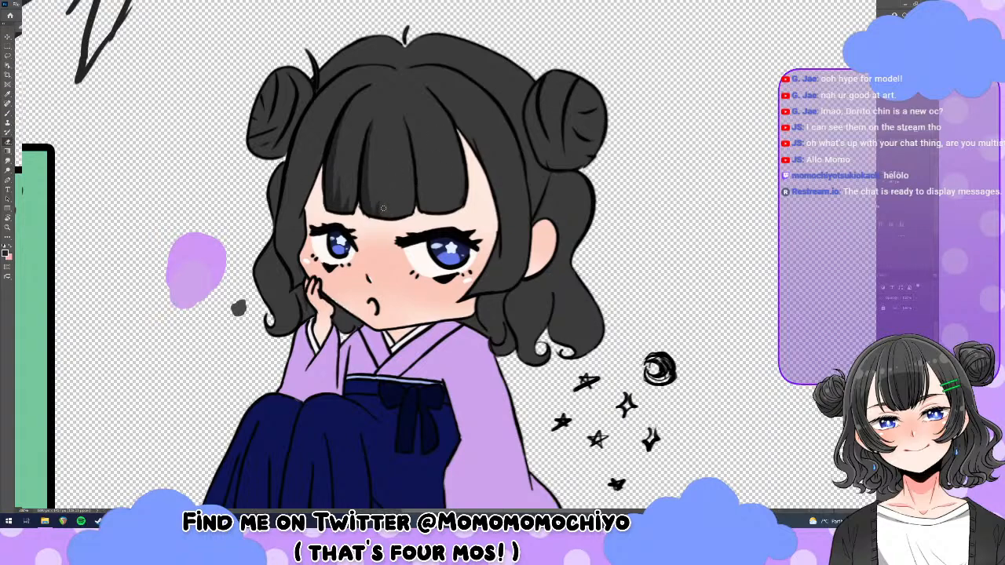
pyautogui.press('b')
pyautogui.moveTo(380, 211)
pyautogui.mouseDown()
pyautogui.moveTo(380, 186)
pyautogui.moveTo(386, 200)
pyautogui.mouseUp()
pyautogui.press('e')
pyautogui.press('b')
pyautogui.press('e')
pyautogui.moveTo(385, 212); pyautogui.dragTo(390, 188)
pyautogui.press('b')
pyautogui.press('e')
# Shade the pointed tip of the side lock beside the near cheek, alternating painting and erasing.
pyautogui.scroll(-3, 447, 256)
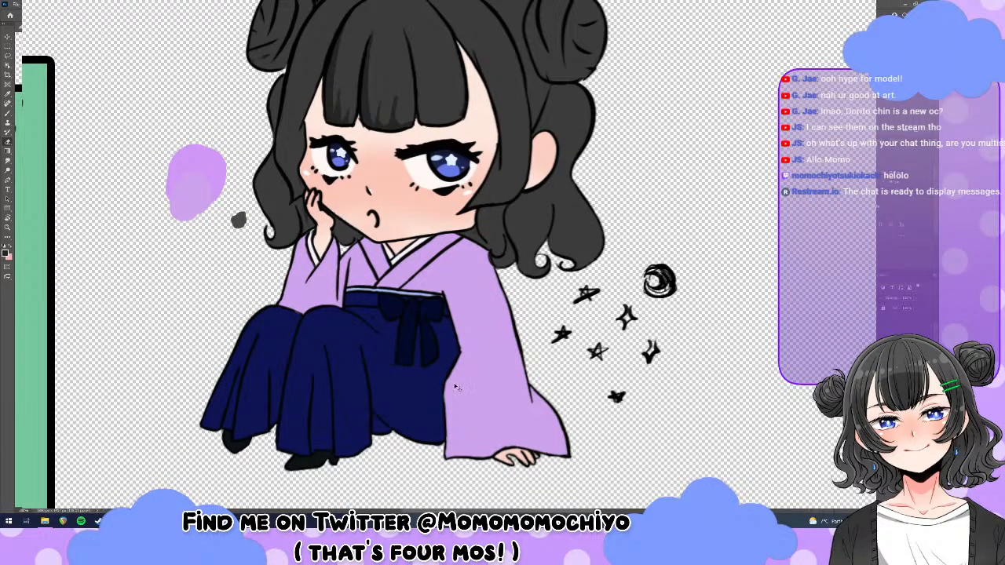
pyautogui.scroll(5, 547, 260)
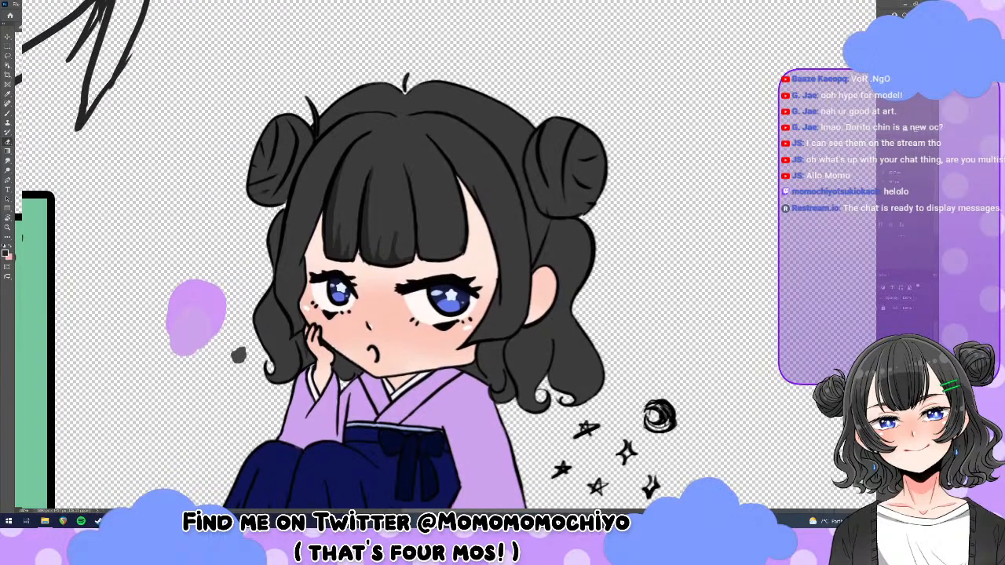
pyautogui.scroll(1, 377, 241)
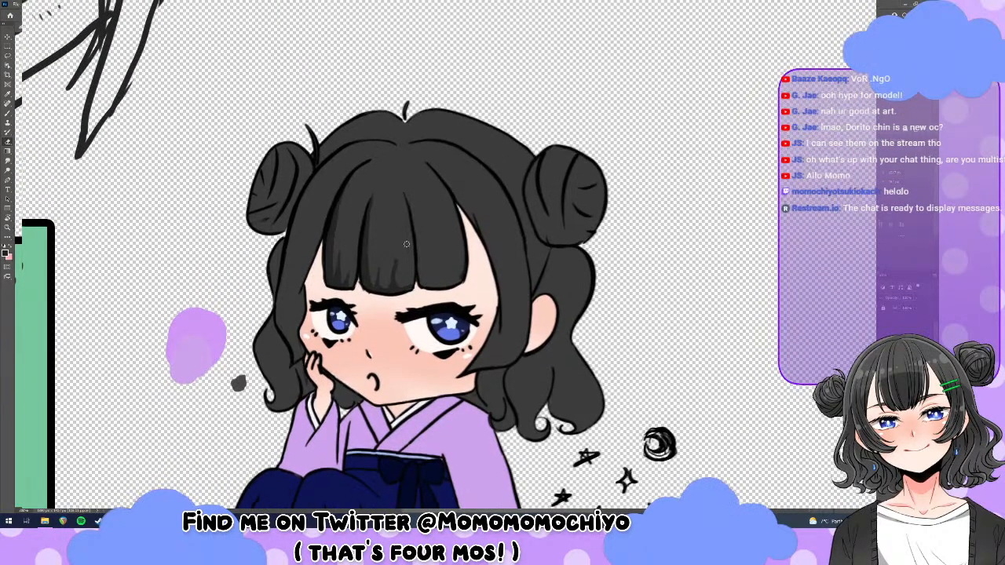
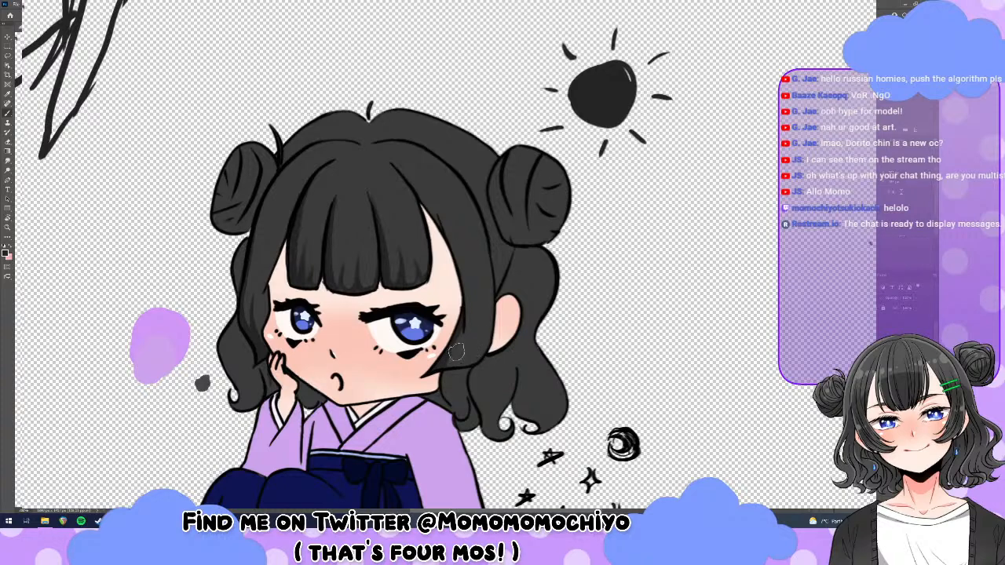
pyautogui.press('e')
pyautogui.press('b')
pyautogui.press('e')
pyautogui.press('b')
pyautogui.moveTo(444, 361); pyautogui.dragTo(439, 367)
pyautogui.press('e')
pyautogui.press('b')
pyautogui.press('e')
pyautogui.press('b')
pyautogui.press('e')
pyautogui.press('b')
# Sample the hair shades and extend the shading up the near side lock in front of the ear, refining its edges.
pyautogui.keyDown('alt'); pyautogui.click(480, 325); pyautogui.keyUp('alt')
pyautogui.moveTo(479, 317); pyautogui.dragTo(472, 336)
pyautogui.keyDown('alt'); pyautogui.click(444, 363); pyautogui.keyUp('alt')
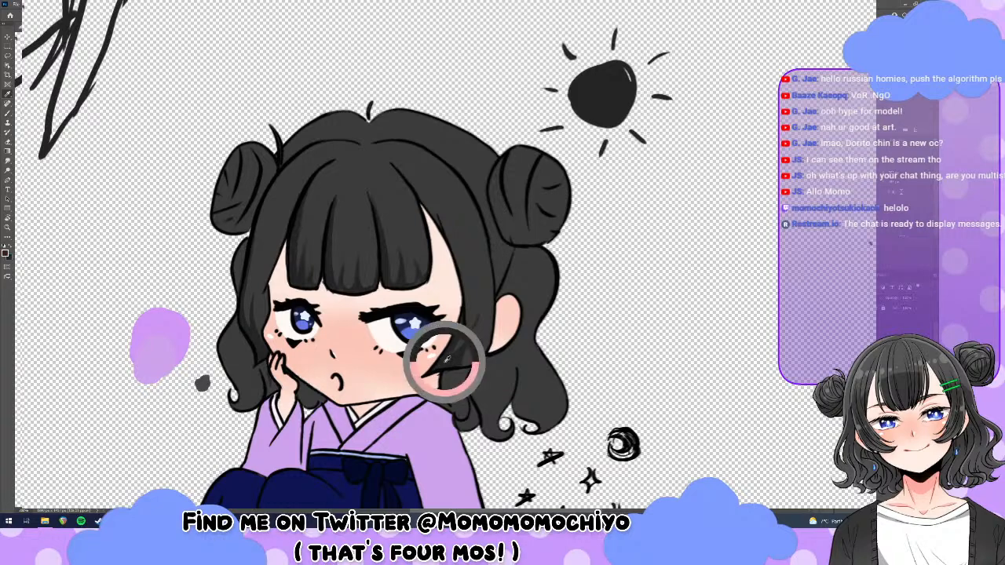
pyautogui.moveTo(444, 363)
pyautogui.mouseDown()
pyautogui.moveTo(465, 346)
pyautogui.moveTo(464, 359)
pyautogui.moveTo(468, 344)
pyautogui.mouseUp()
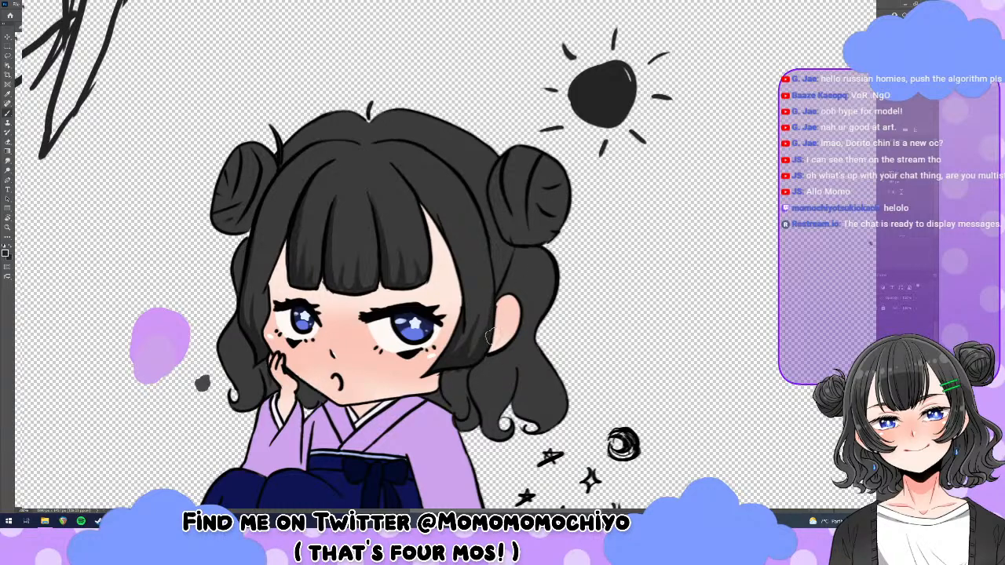
pyautogui.press('e')
pyautogui.press('b')
pyautogui.press('h')
pyautogui.moveTo(478, 309); pyautogui.dragTo(493, 304)
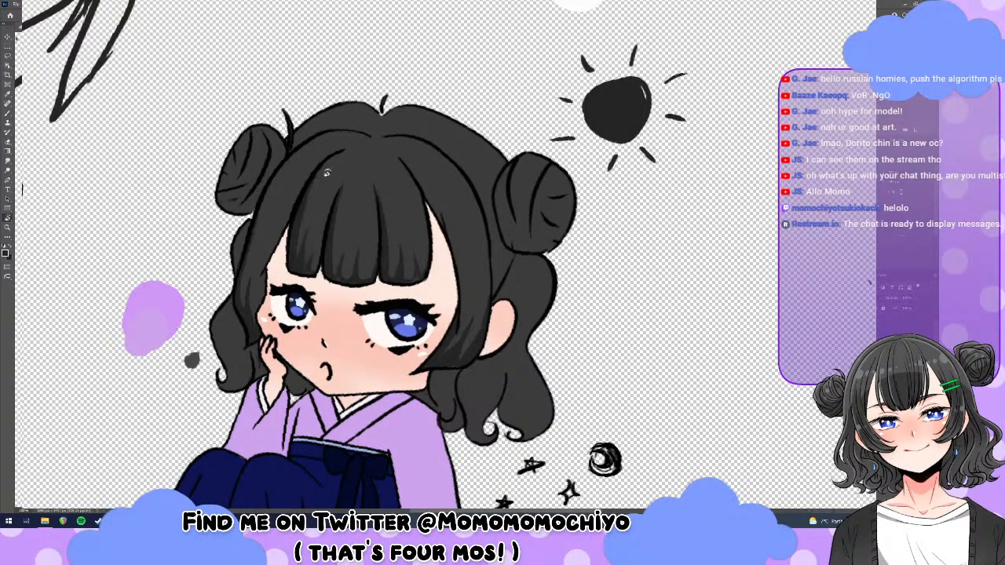
pyautogui.press('Escape')
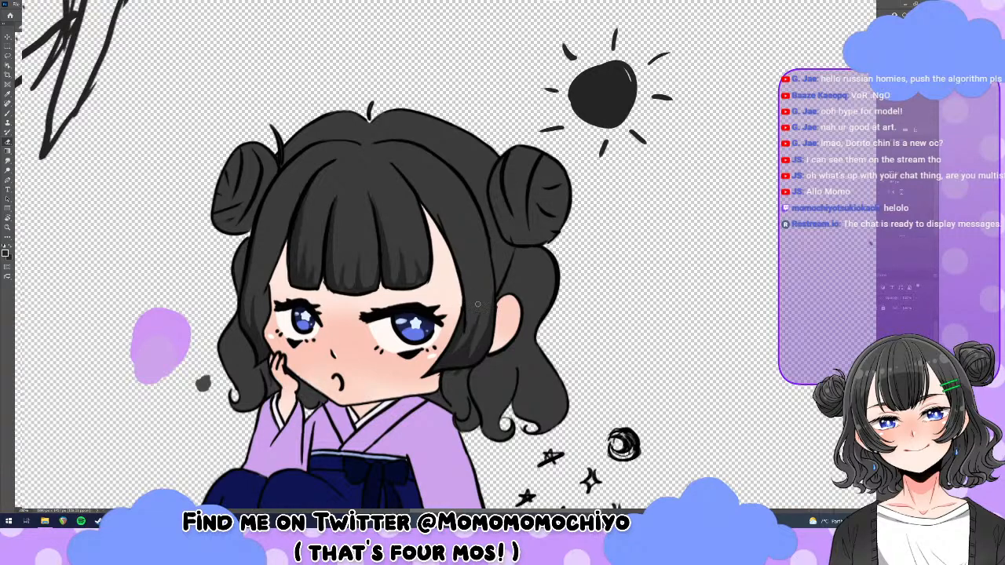
# Refine the shading on the near side lock beside the cheek, alternating brush and eraser strokes.
pyautogui.click(48, 17)
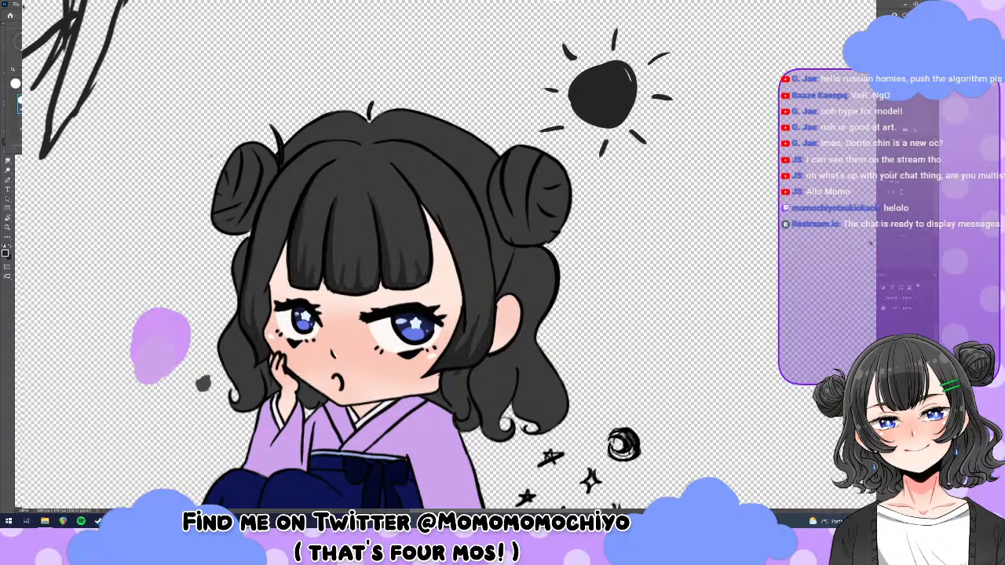
pyautogui.press('Escape')
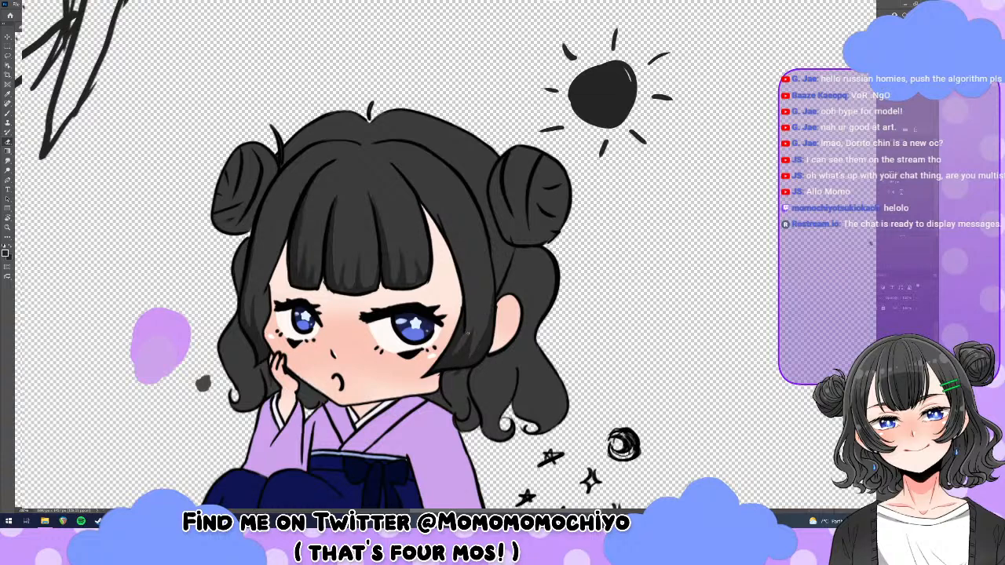
pyautogui.press('b')
pyautogui.press('e')
pyautogui.press('b')
pyautogui.press('e')
pyautogui.press('b')
pyautogui.press('e')
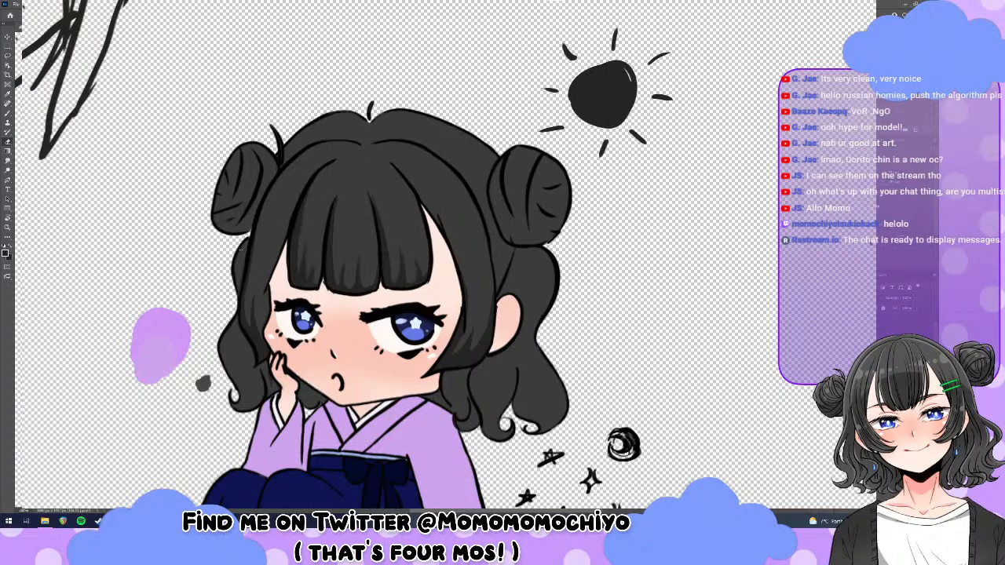
# Block in darker shading along the undersides of both hair buns, trimming the edges with the eraser.
pyautogui.press('b')
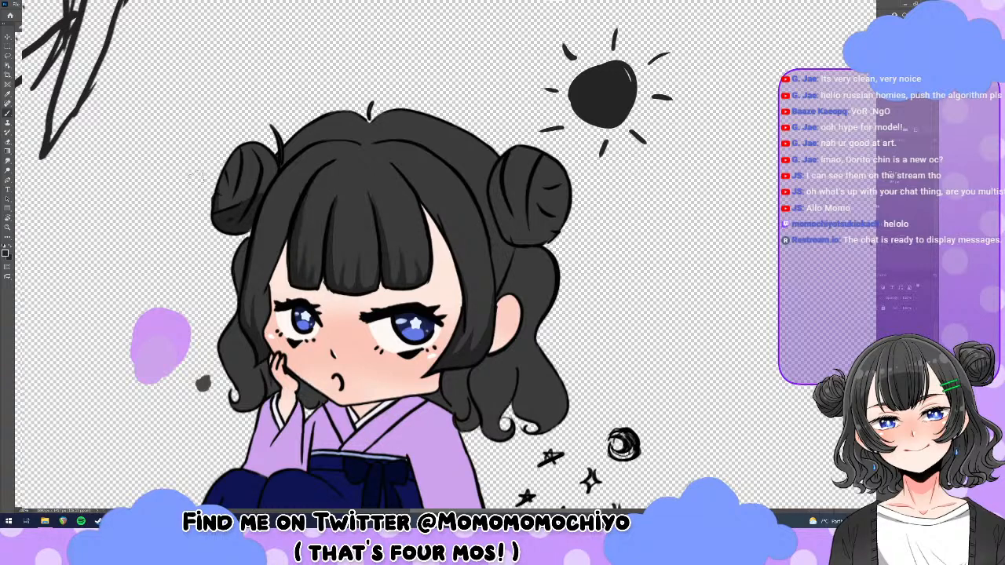
pyautogui.press('e')
pyautogui.press('b')
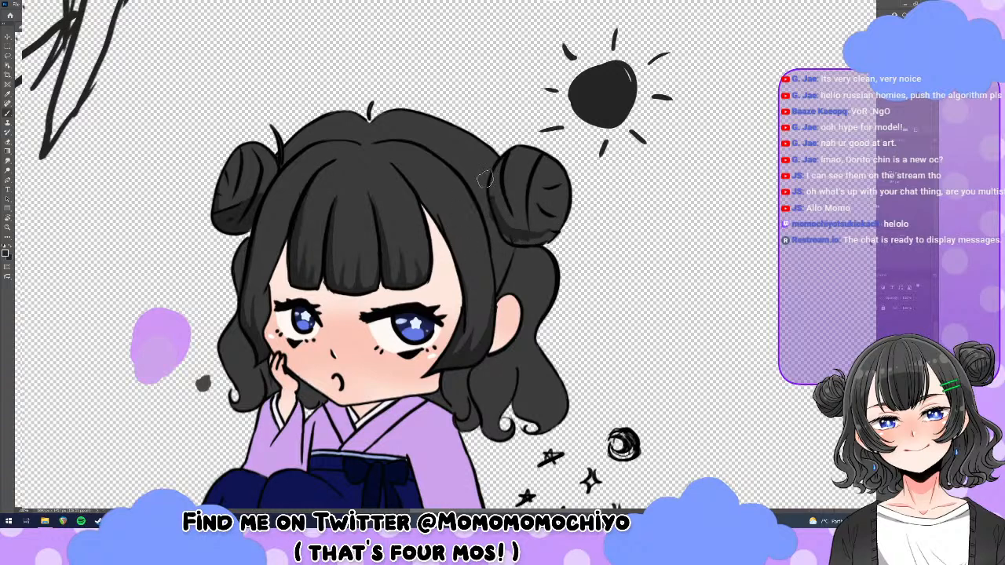
pyautogui.press('e')
pyautogui.press('b')
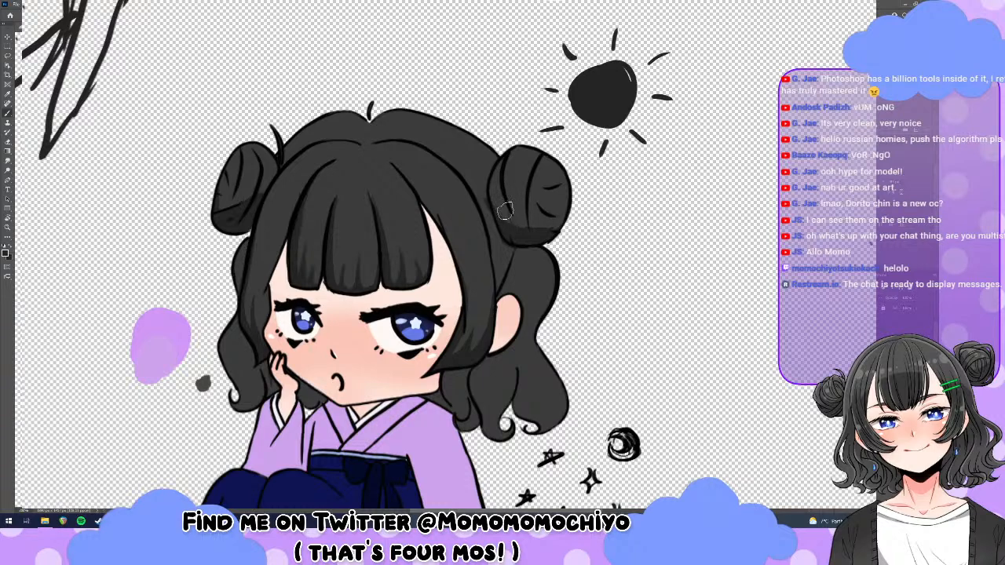
# Shape the near bun's shading into tapered streaks along its lower curve, alternating brush and eraser.
pyautogui.press('e')
pyautogui.press('b')
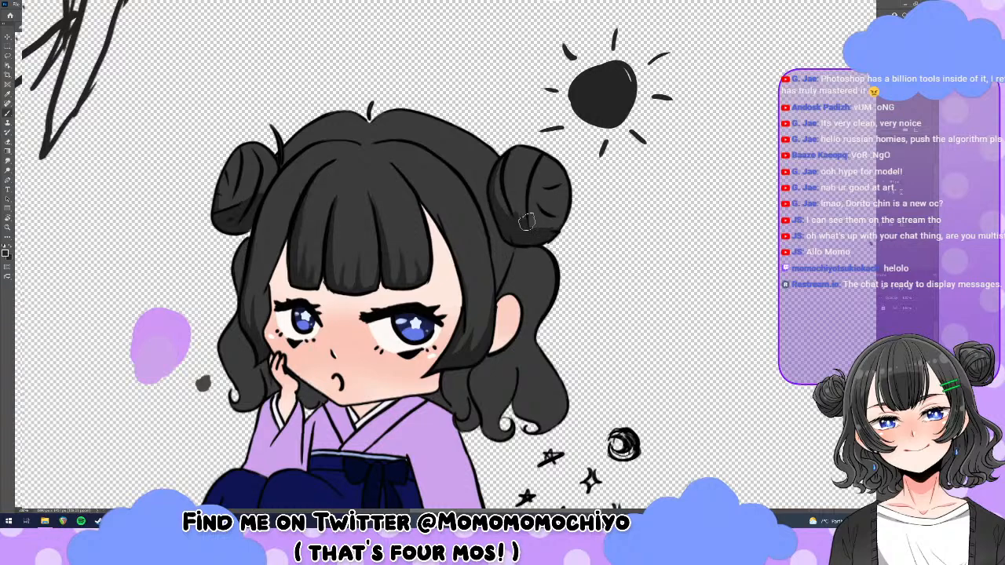
pyautogui.press('e')
pyautogui.press('b')
pyautogui.press('e')
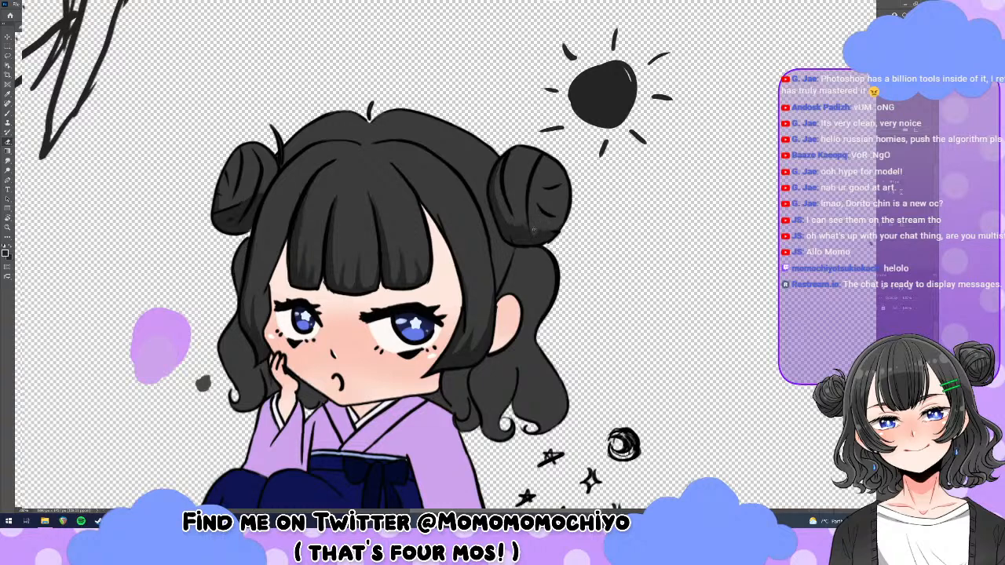
# Shade the far wavy lock beside the raised hand down to its curled tip, trimming with the eraser.
pyautogui.press('b')
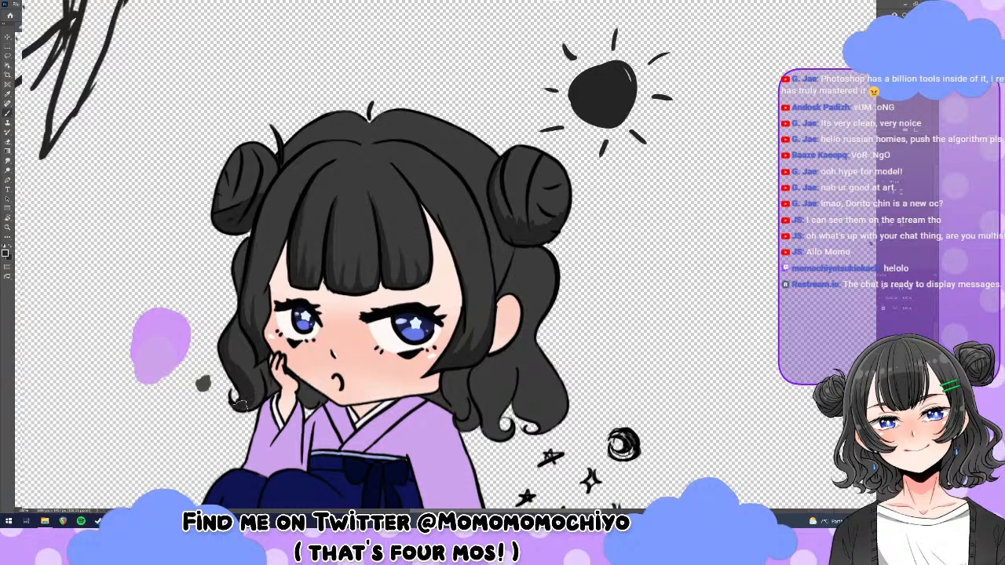
pyautogui.press('e')
pyautogui.press('b')
pyautogui.press('e')
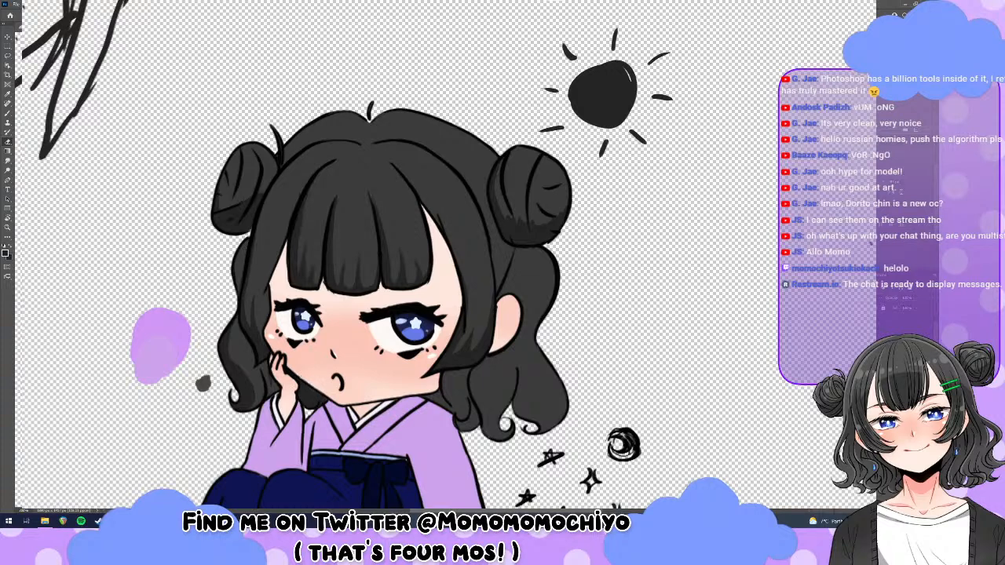
pyautogui.press('b')
pyautogui.press('e')
# Shade the small curl under the near side lock above the shoulder, cleaning its edges with the eraser.
pyautogui.press('b')
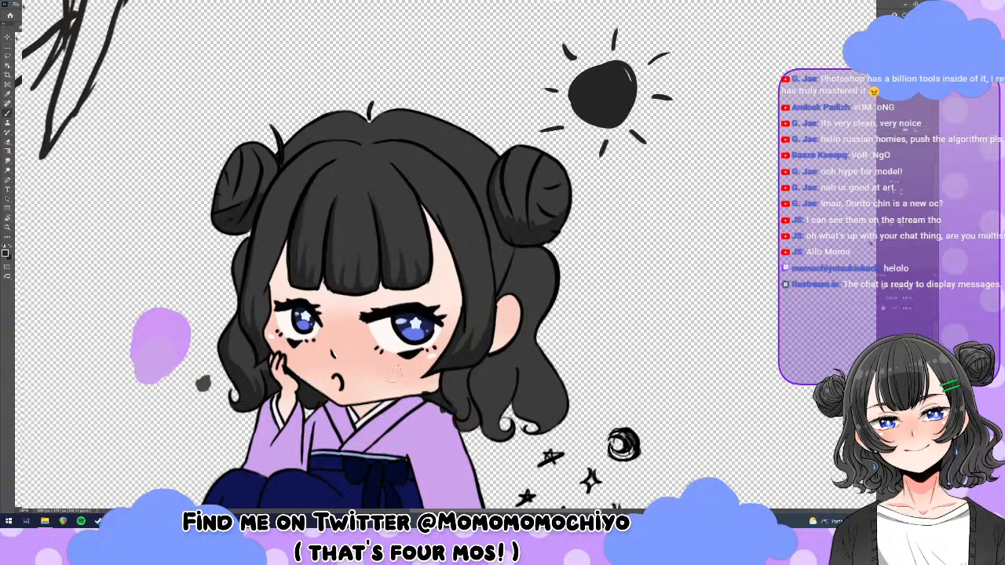
pyautogui.press('e')
pyautogui.click(446, 411)
pyautogui.moveTo(455, 418); pyautogui.dragTo(452, 418)
pyautogui.press('b')
pyautogui.click(460, 420)
pyautogui.moveTo(470, 422); pyautogui.dragTo(477, 418)
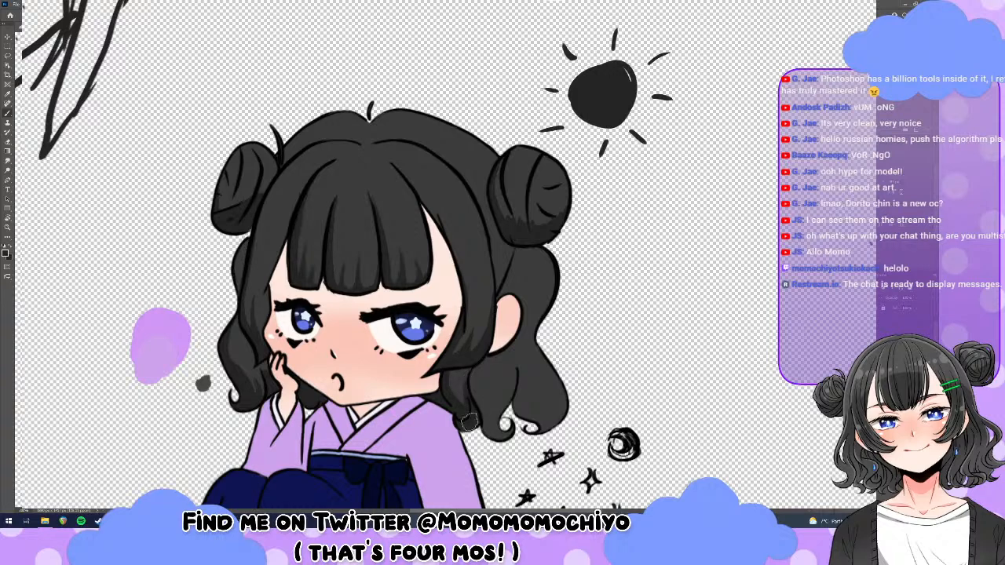
pyautogui.press('e')
pyautogui.press('b')
# Shade the wavy locks hanging behind the near ear, darkening the inner folds and the lower curls.
pyautogui.hscroll(-5, 440, 257)
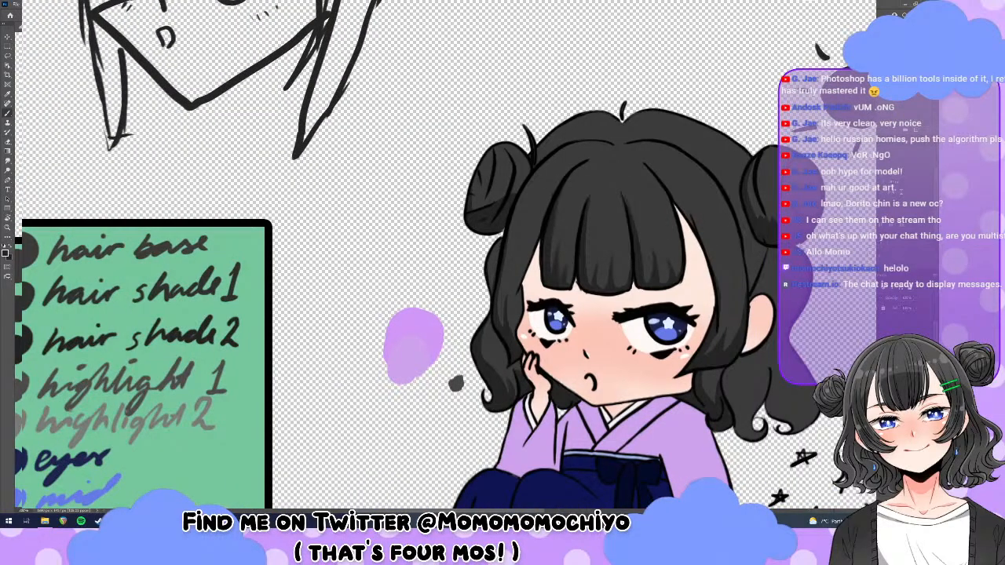
pyautogui.scroll(4, 440, 258)
pyautogui.scroll(-6, 439, 257)
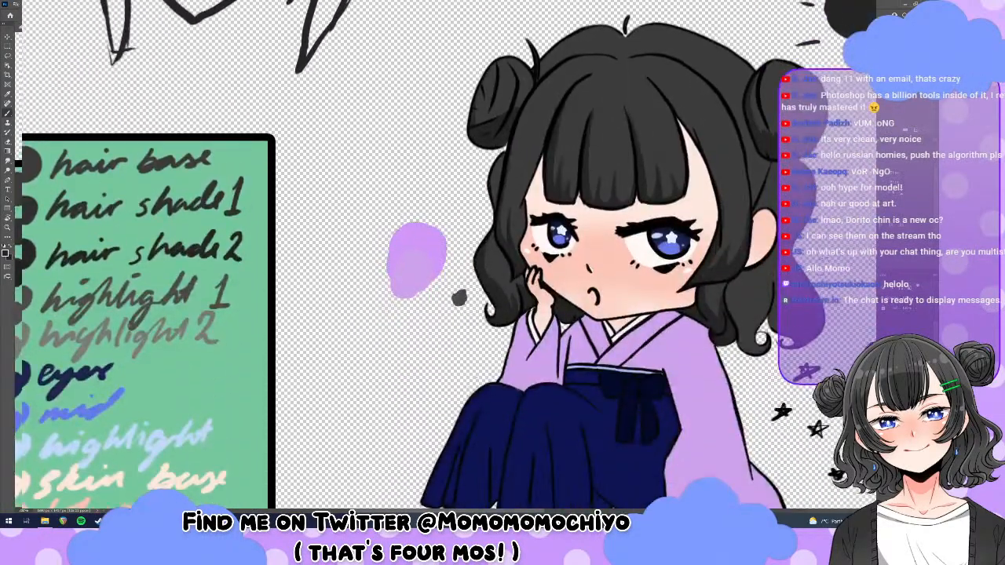
pyautogui.hscroll(5, 440, 257)
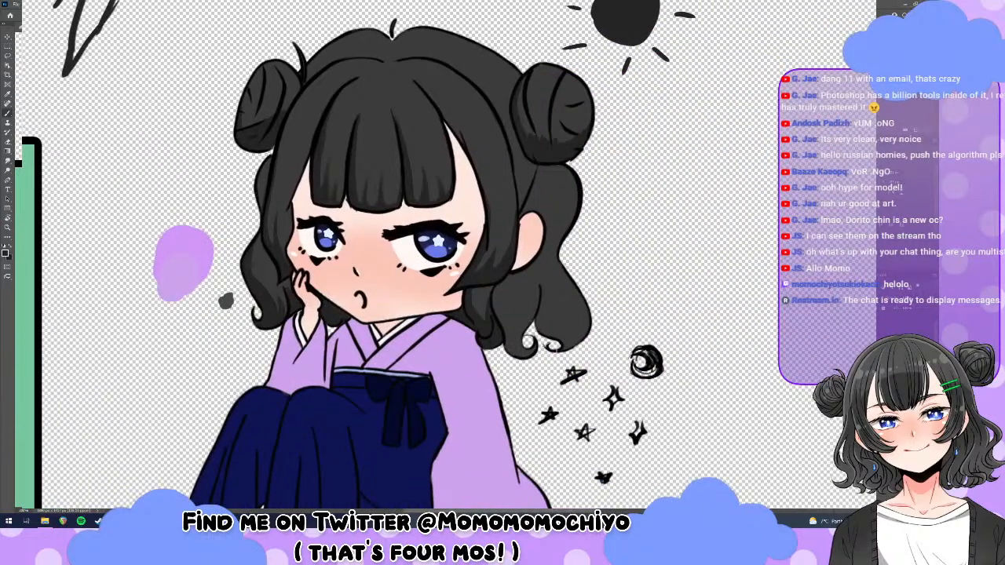
pyautogui.hscroll(-1, 506, 291)
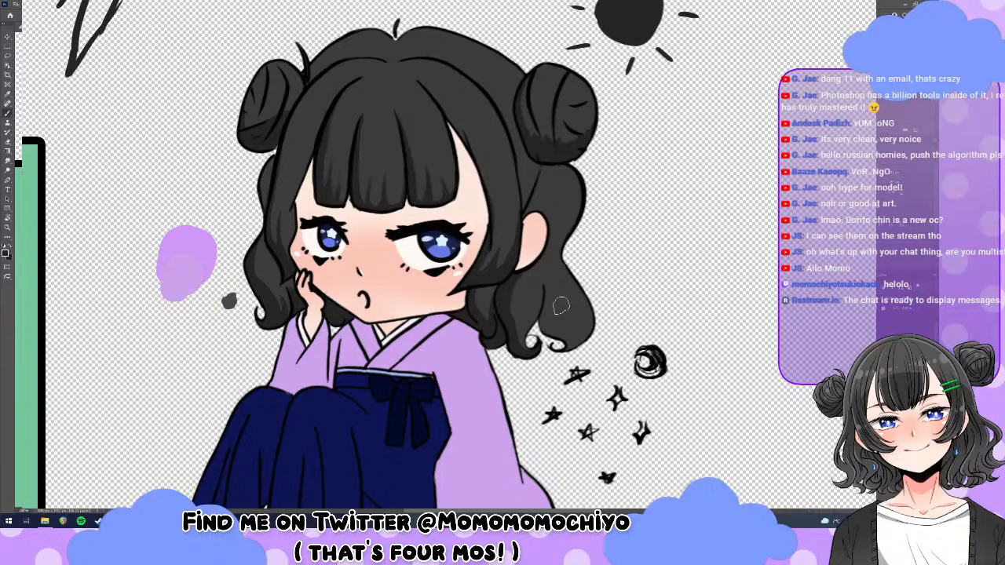
pyautogui.press('e')
pyautogui.press('b')
pyautogui.moveTo(553, 324); pyautogui.dragTo(589, 335)
pyautogui.hscroll(1, 661, 252)
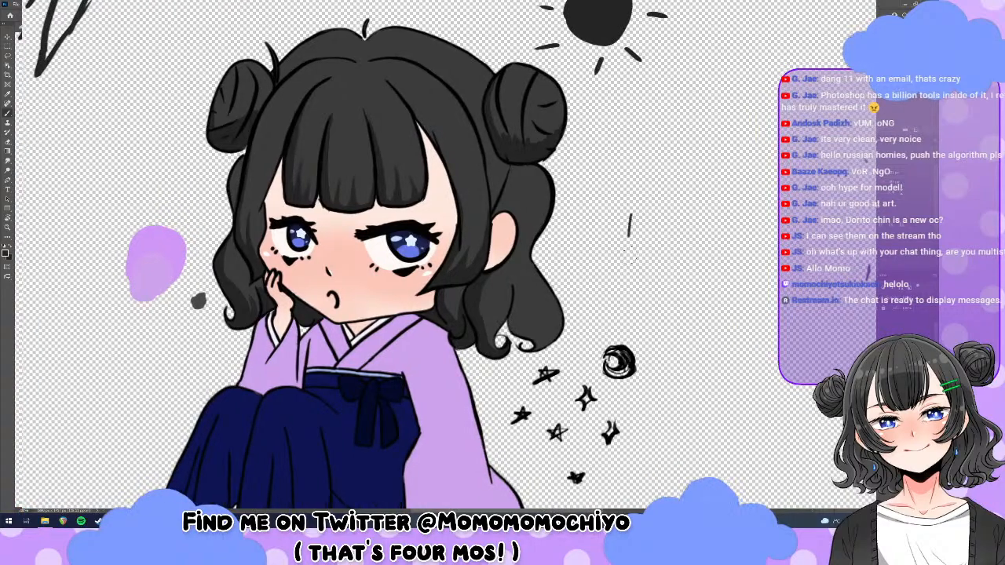
pyautogui.moveTo(629, 224); pyautogui.dragTo(627, 253)
pyautogui.moveTo(628, 200); pyautogui.dragTo(680, 211)
pyautogui.moveTo(696, 190)
pyautogui.mouseDown()
pyautogui.moveTo(699, 208)
pyautogui.moveTo(736, 189)
pyautogui.mouseUp()
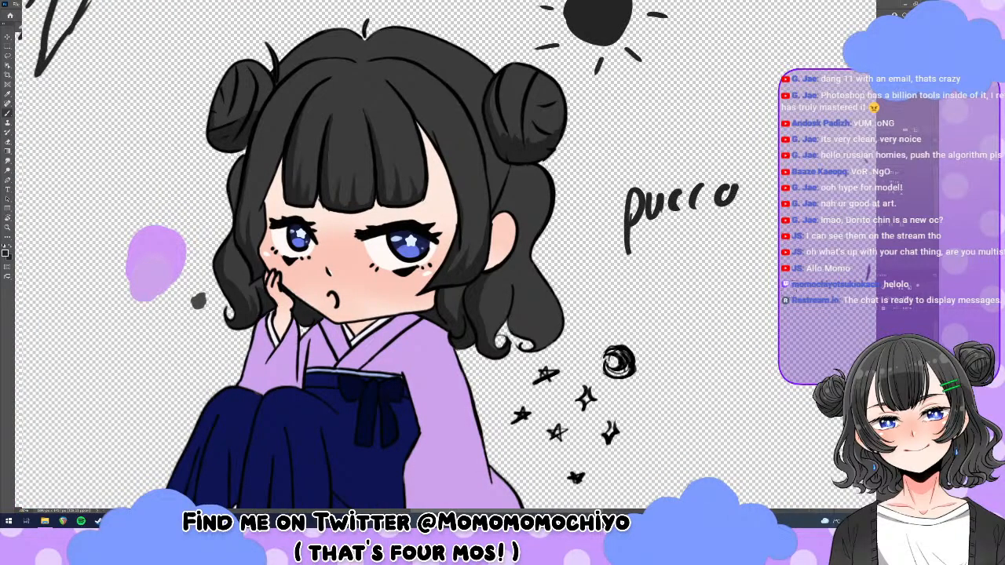
pyautogui.hotkey('ctrl', 'z')
pyautogui.hotkey('ctrl', 'z')
pyautogui.hotkey('ctrl', 'z')
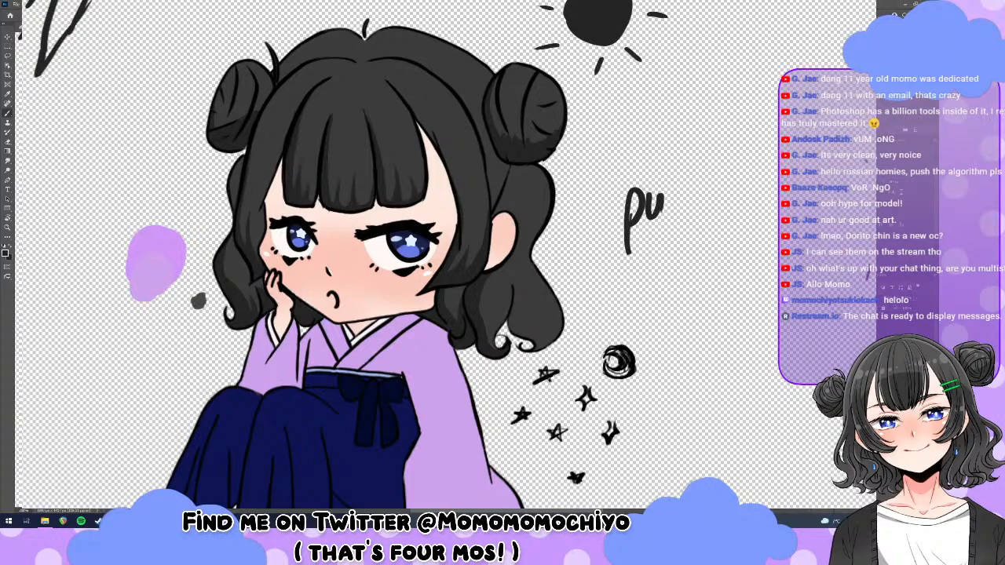
pyautogui.hotkey('ctrl', 'z')
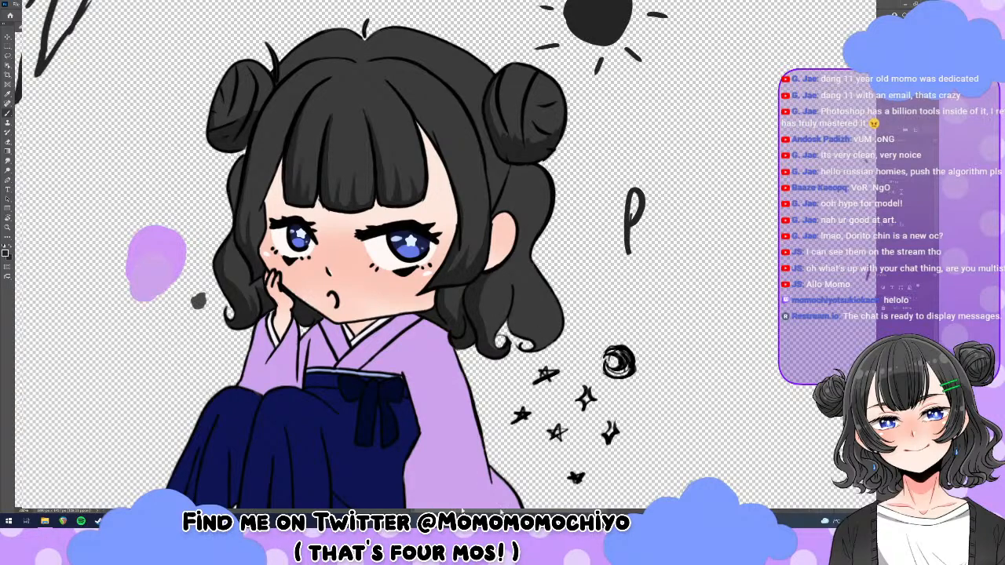
pyautogui.hotkey('ctrl', 'z')
# Shade the lower tip of the outermost wavy lock and carve the strokes into tapered streaks with the eraser.
pyautogui.moveTo(514, 330); pyautogui.dragTo(462, 324)
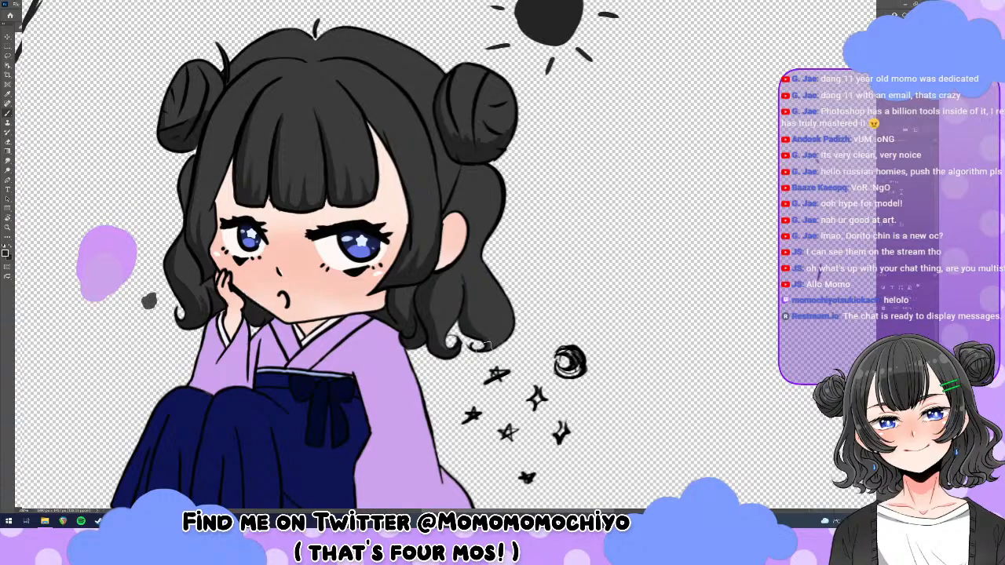
pyautogui.moveTo(477, 332); pyautogui.dragTo(465, 318)
pyautogui.press('e')
pyautogui.press('b')
pyautogui.press('e')
pyautogui.press('b')
pyautogui.moveTo(486, 349); pyautogui.dragTo(477, 340)
pyautogui.press('e')
pyautogui.moveTo(488, 343); pyautogui.dragTo(487, 345)
pyautogui.press('b')
pyautogui.press('e')
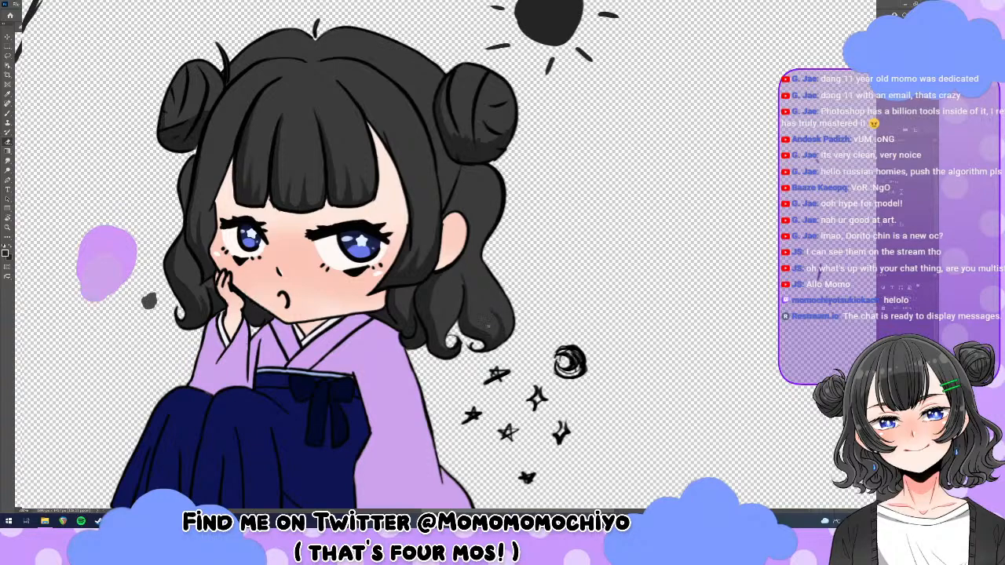
# Shade the root of the back hair in the gap between the near bun and the ear.
pyautogui.press('b')
pyautogui.press('e')
pyautogui.press('b')
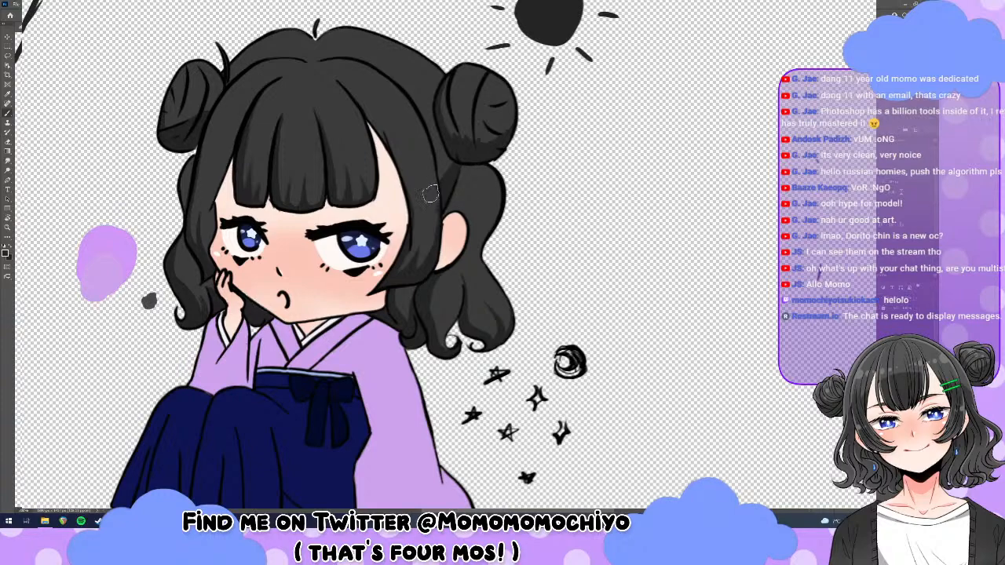
pyautogui.press('r')
pyautogui.moveTo(429, 204)
pyautogui.mouseDown()
pyautogui.moveTo(463, 206)
pyautogui.moveTo(432, 207)
pyautogui.mouseUp()
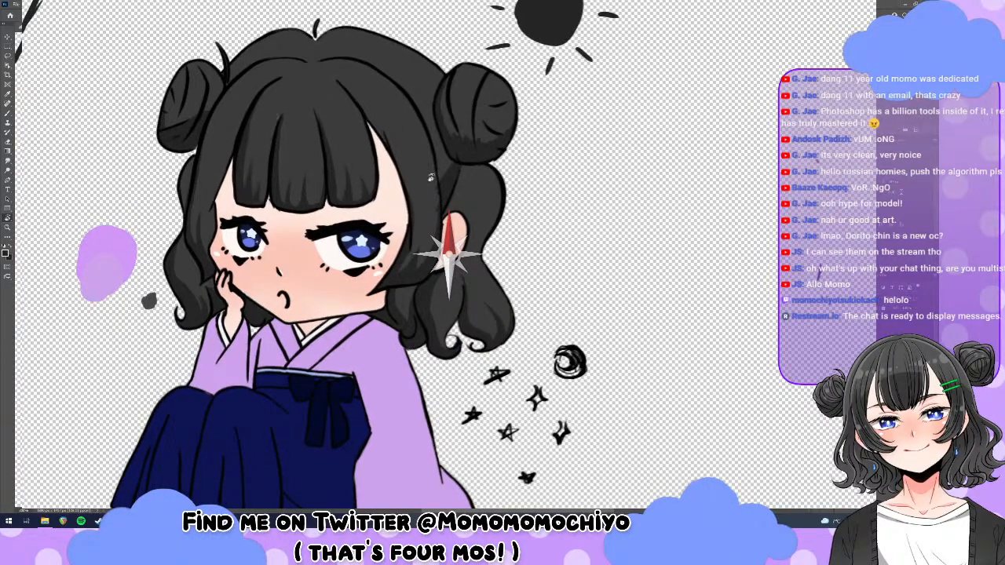
pyautogui.press('b')
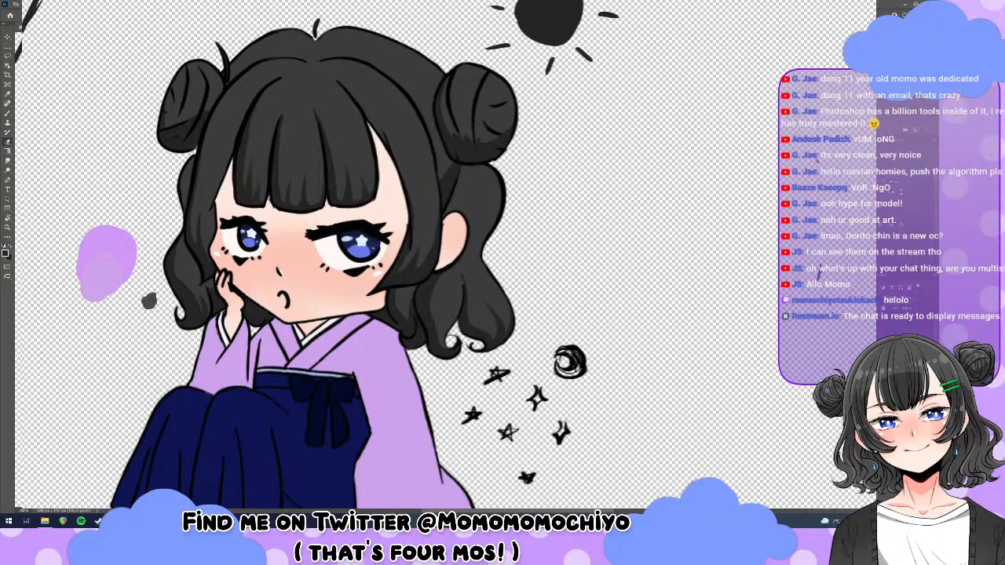
pyautogui.scroll(3, 445, 255)
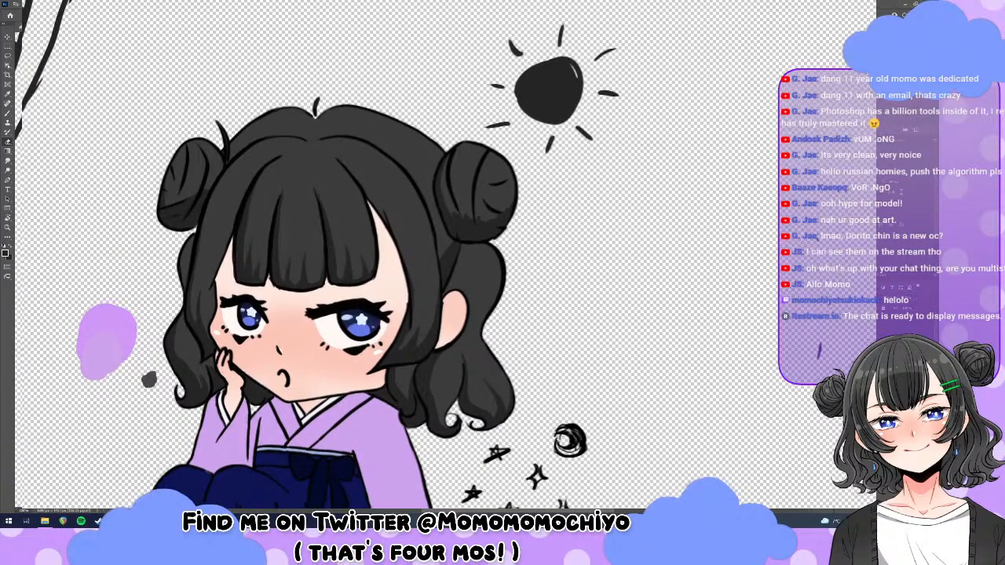
pyautogui.scroll(1, 439, 214)
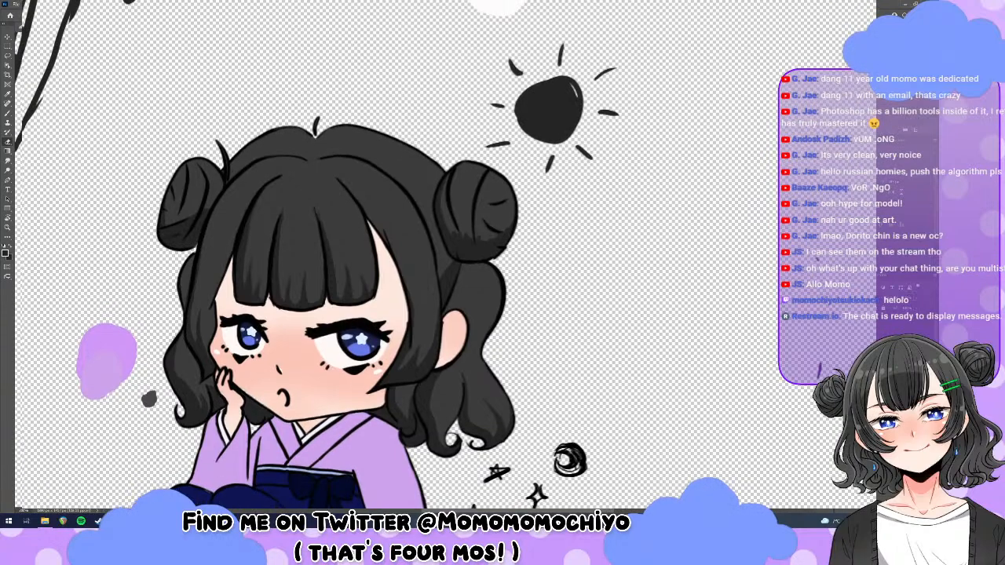
pyautogui.scroll(-1, 188, 267)
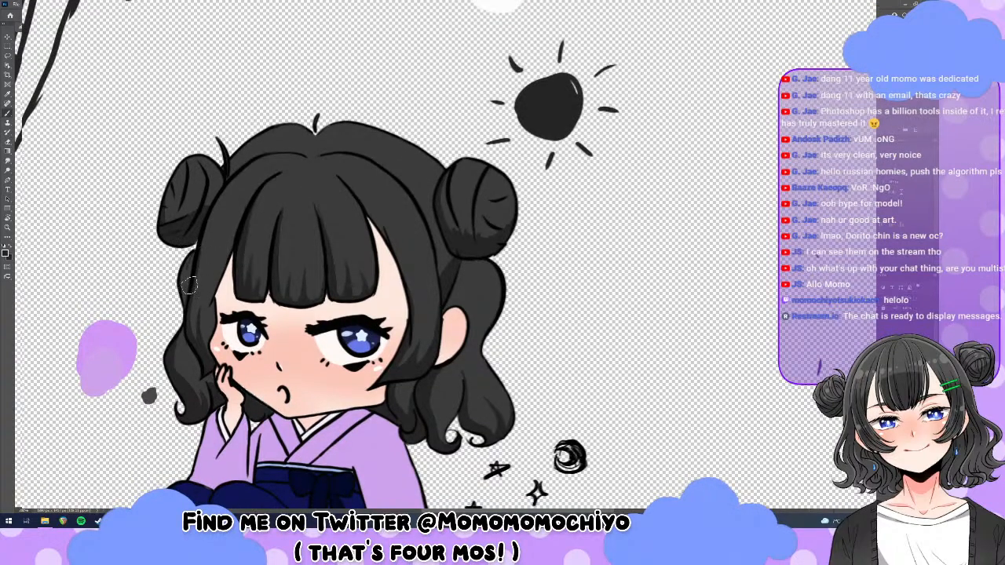
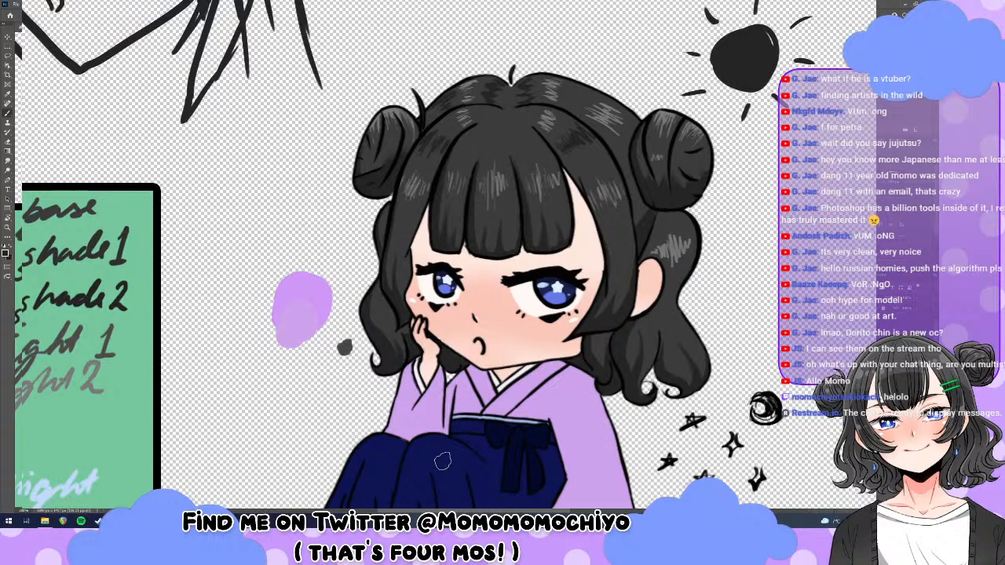
# Add short dark strokes across the crown and the top of the fringe sections, softening them with the eraser.
pyautogui.press('x')
pyautogui.press('x')
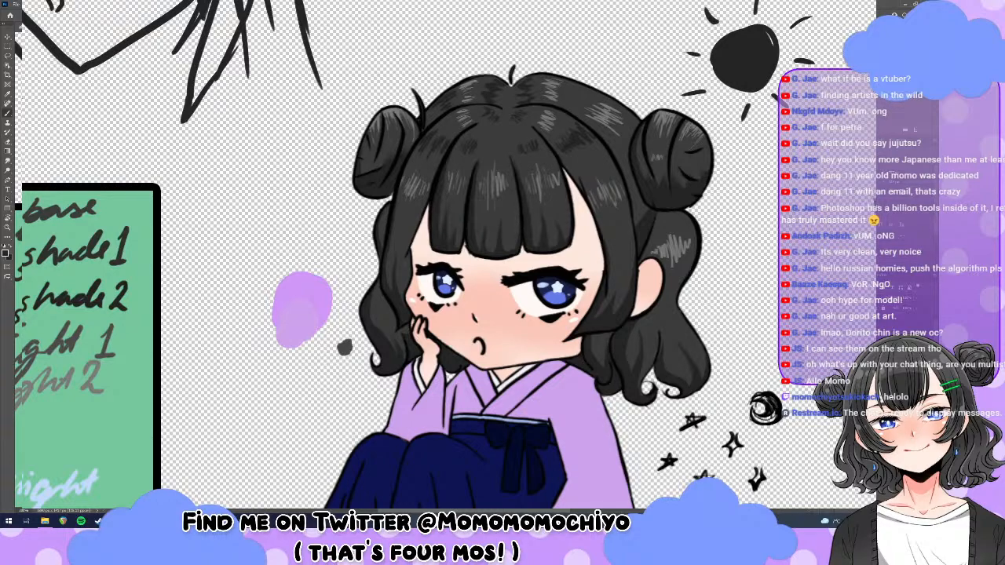
pyautogui.scroll(-5, 445, 255)
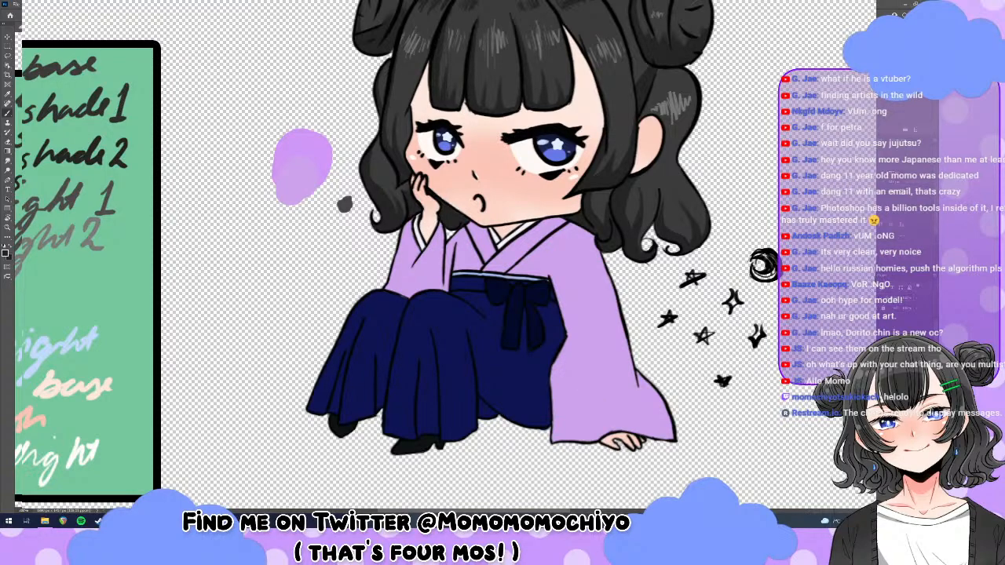
pyautogui.scroll(6, 492, 186)
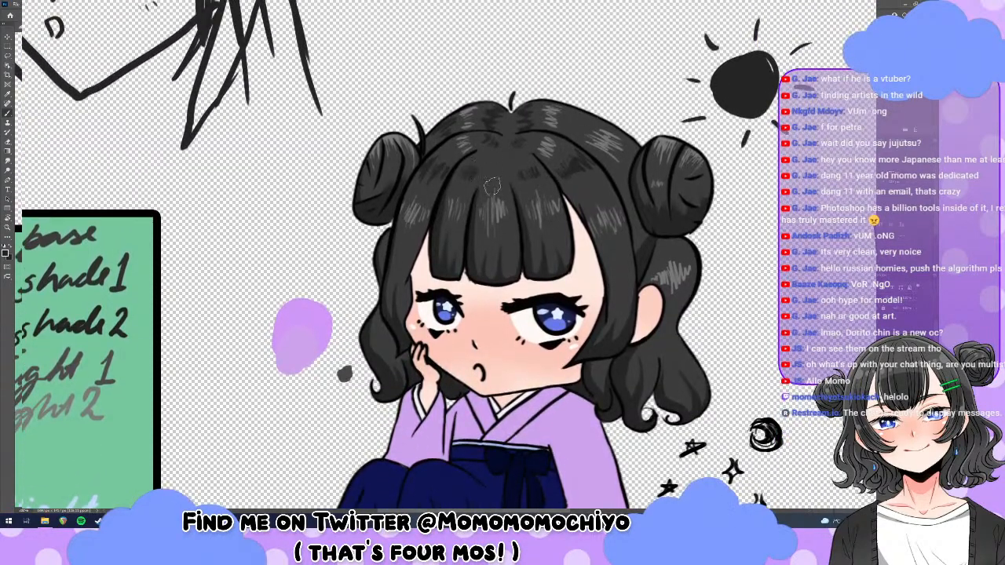
pyautogui.scroll(-1, 518, 177)
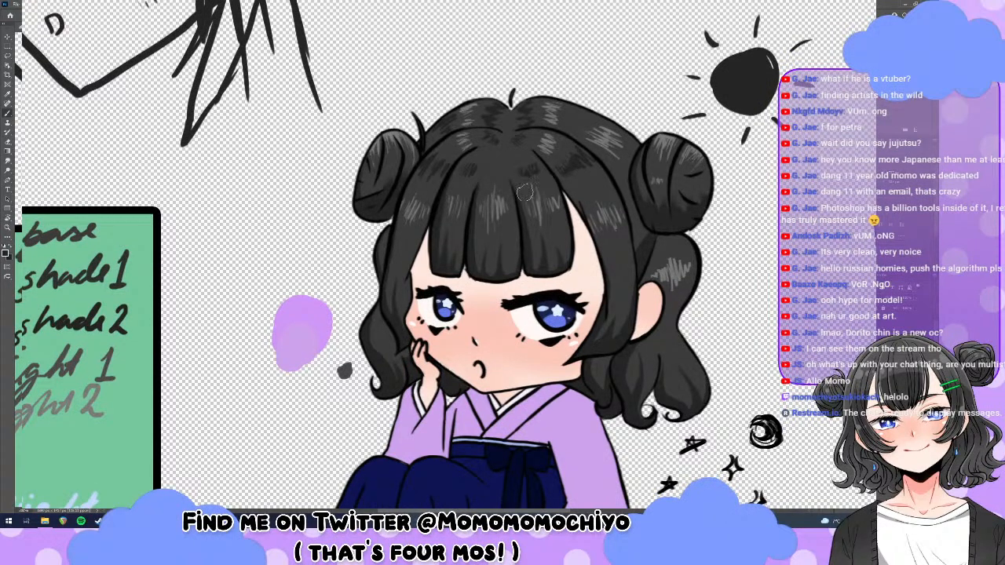
pyautogui.press('e')
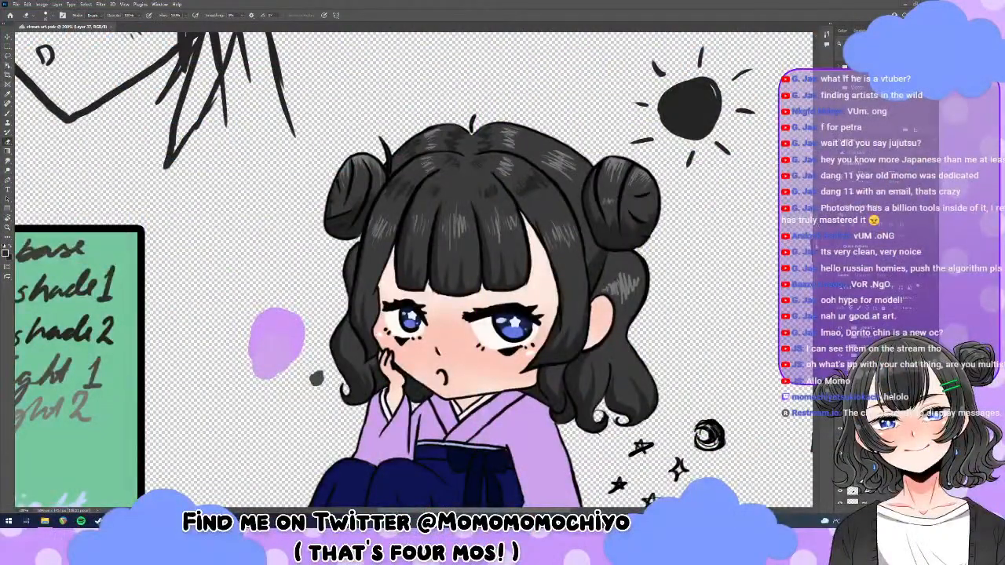
pyautogui.scroll(-2, 414, 270)
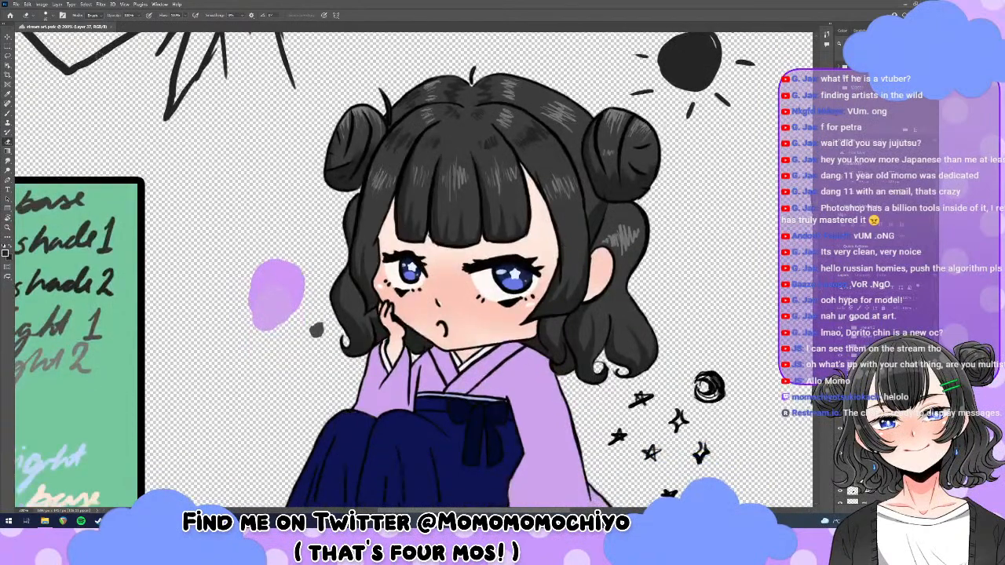
# Review the whole chibi drawing, switch to the ref sheet document and examine the two full-body kimono figures.
pyautogui.click(8, 228)
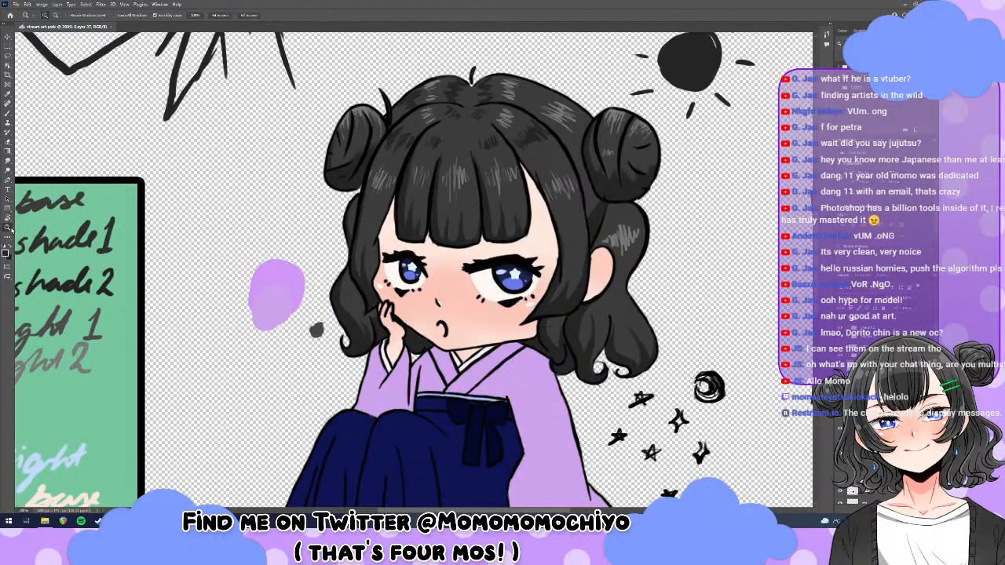
pyautogui.click(56, 15)
pyautogui.click(264, 130)
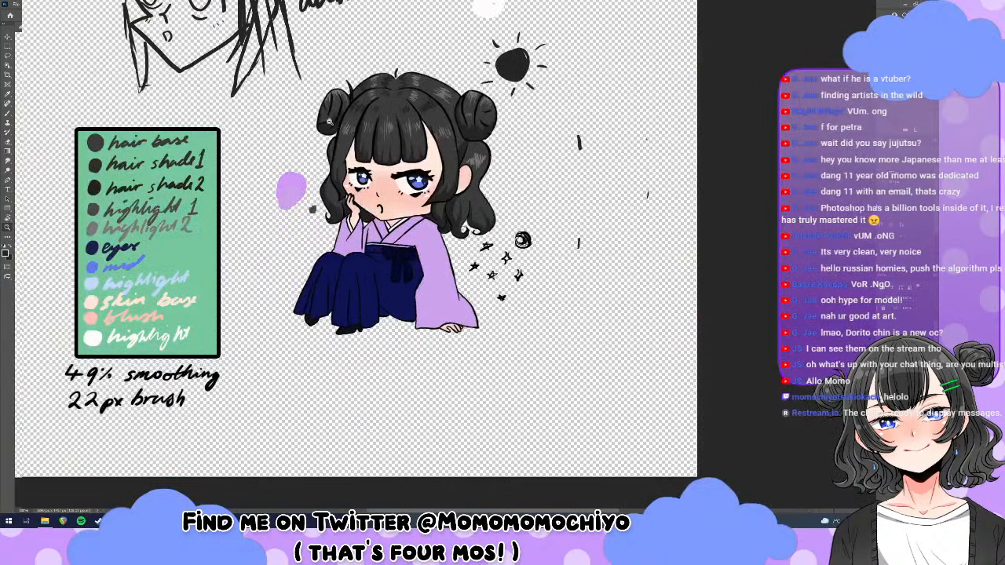
pyautogui.scroll(3, 328, 119)
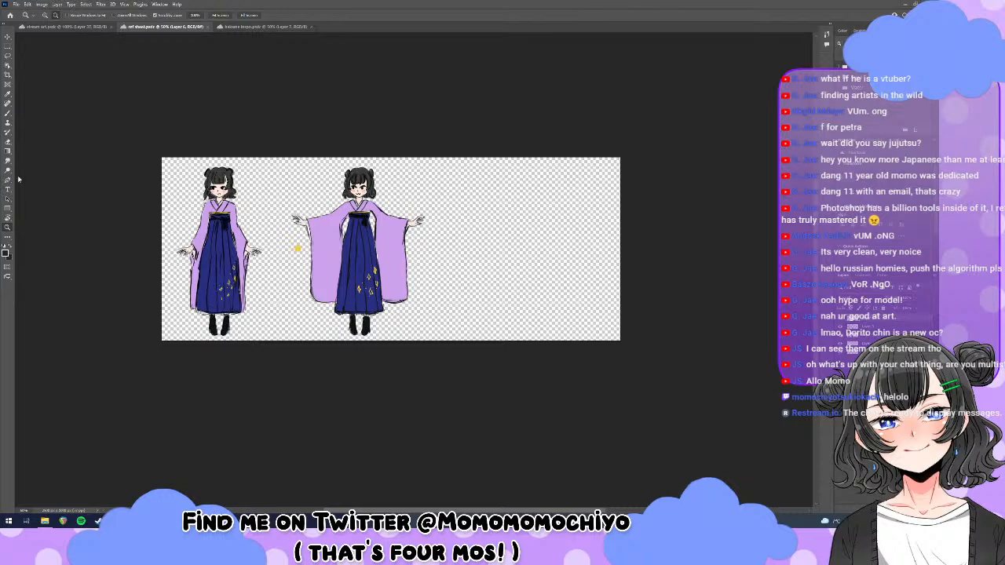
pyautogui.click(203, 143)
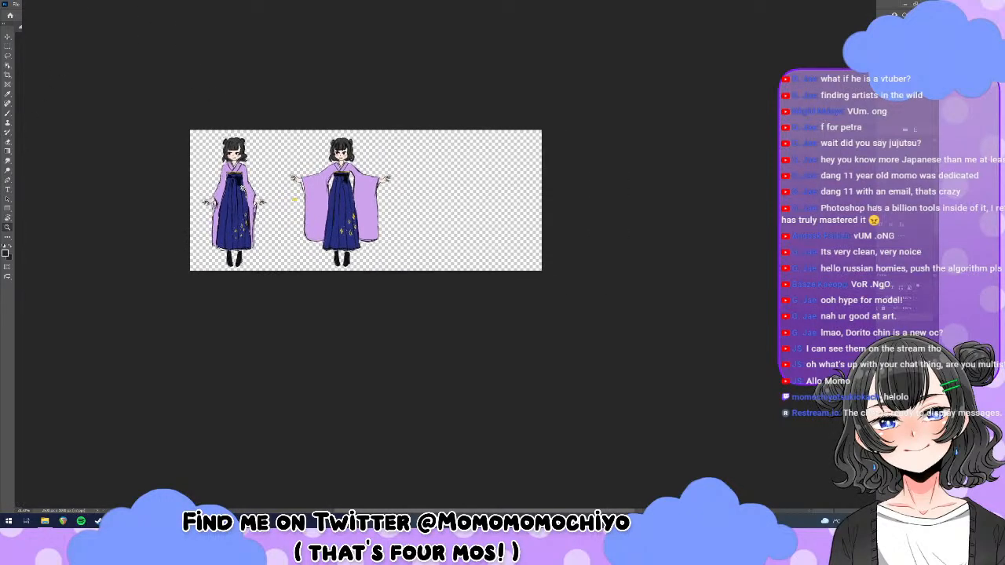
pyautogui.click(248, 186)
pyautogui.click(249, 187)
pyautogui.click(251, 185)
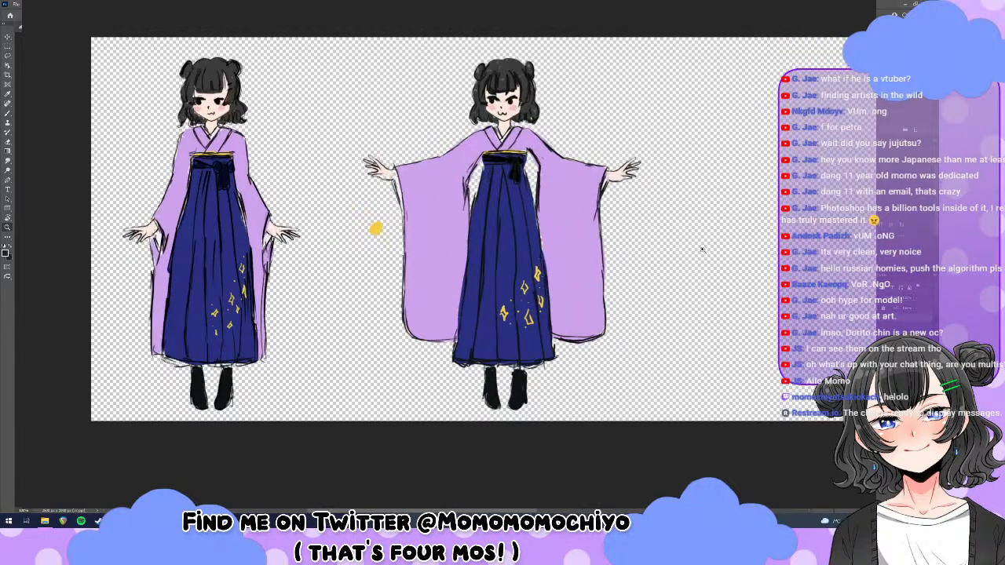
pyautogui.moveTo(376, 228); pyautogui.dragTo(379, 287)
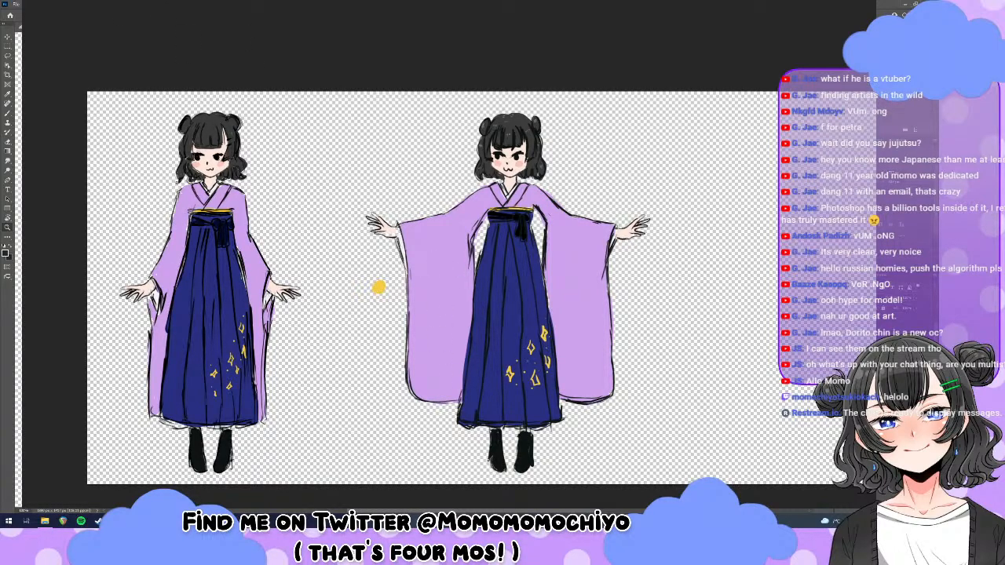
pyautogui.moveTo(378, 287); pyautogui.dragTo(313, 284)
# Cross out all four hands of the two full-body figures with black brush strokes.
pyautogui.click(7, 114)
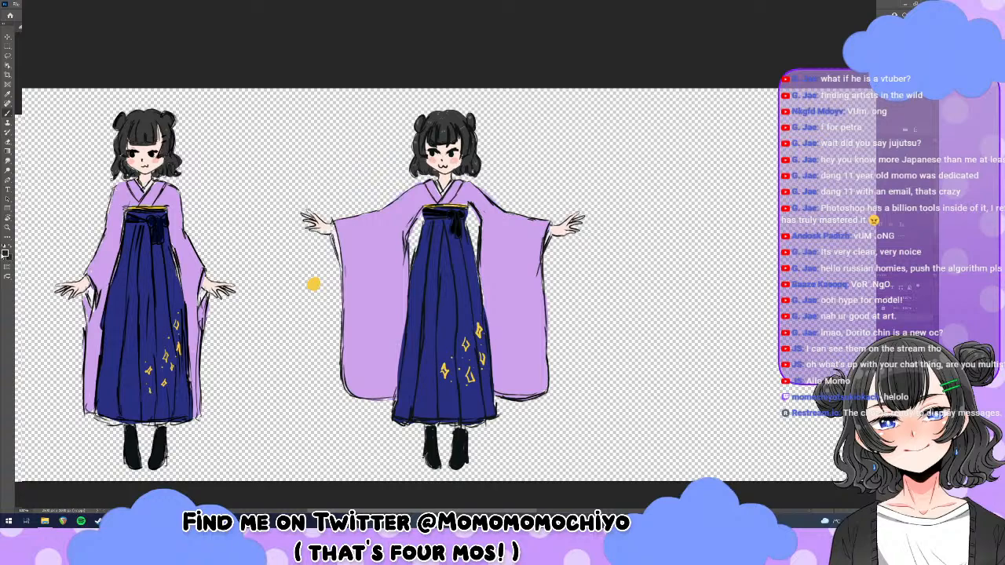
pyautogui.moveTo(50, 267)
pyautogui.mouseDown()
pyautogui.moveTo(102, 307)
pyautogui.moveTo(59, 316)
pyautogui.mouseUp()
pyautogui.moveTo(202, 264); pyautogui.dragTo(255, 304)
pyautogui.moveTo(238, 266); pyautogui.dragTo(227, 310)
pyautogui.moveTo(315, 194)
pyautogui.mouseDown()
pyautogui.moveTo(332, 240)
pyautogui.moveTo(300, 253)
pyautogui.mouseUp()
pyautogui.moveTo(564, 208)
pyautogui.mouseDown()
pyautogui.moveTo(589, 246)
pyautogui.moveTo(554, 259)
pyautogui.mouseUp()
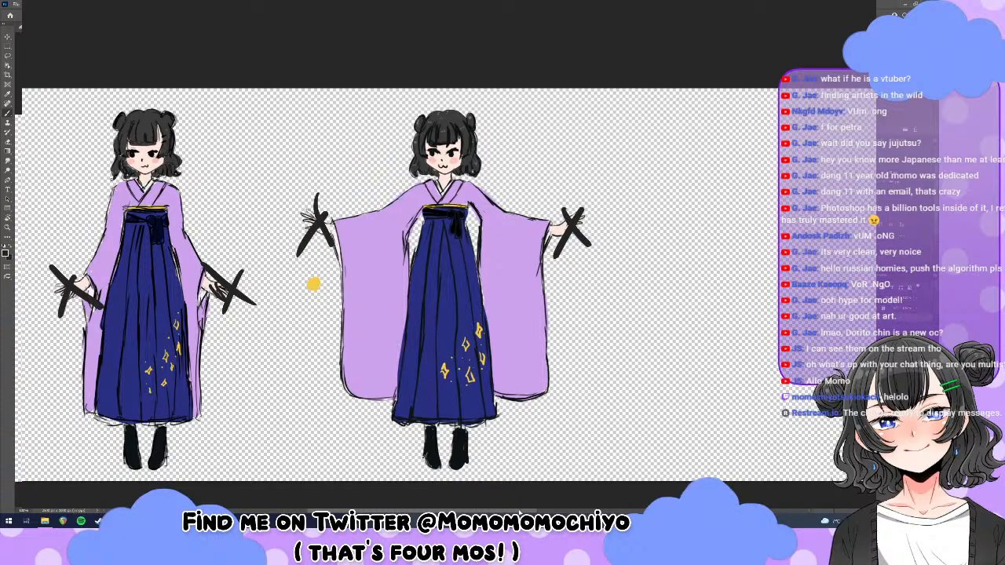
# Draw black arrows pointing at the first figure's upper sleeve and at both of her boots.
pyautogui.hscroll(-2, 520, 512)
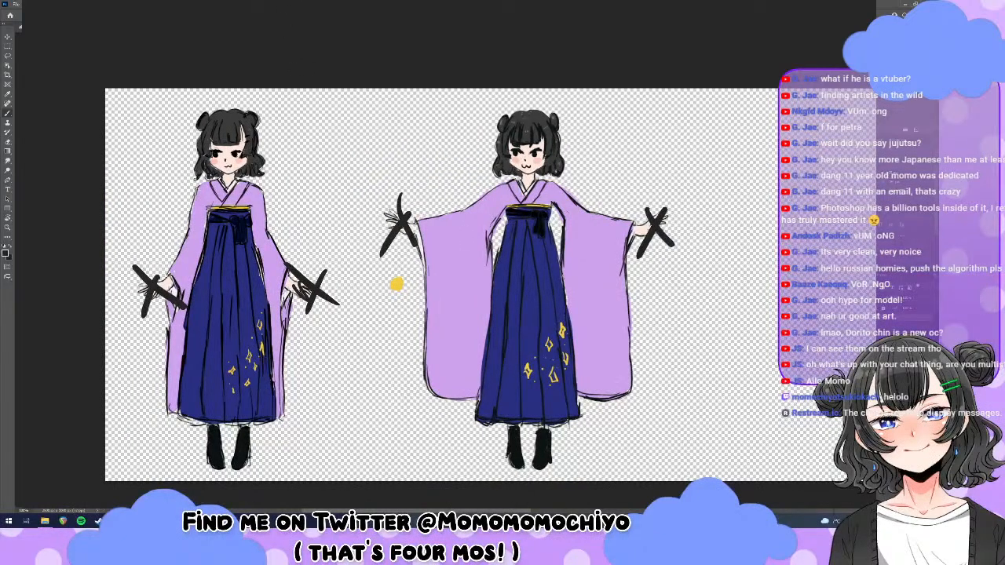
pyautogui.hscroll(-1, 439, 284)
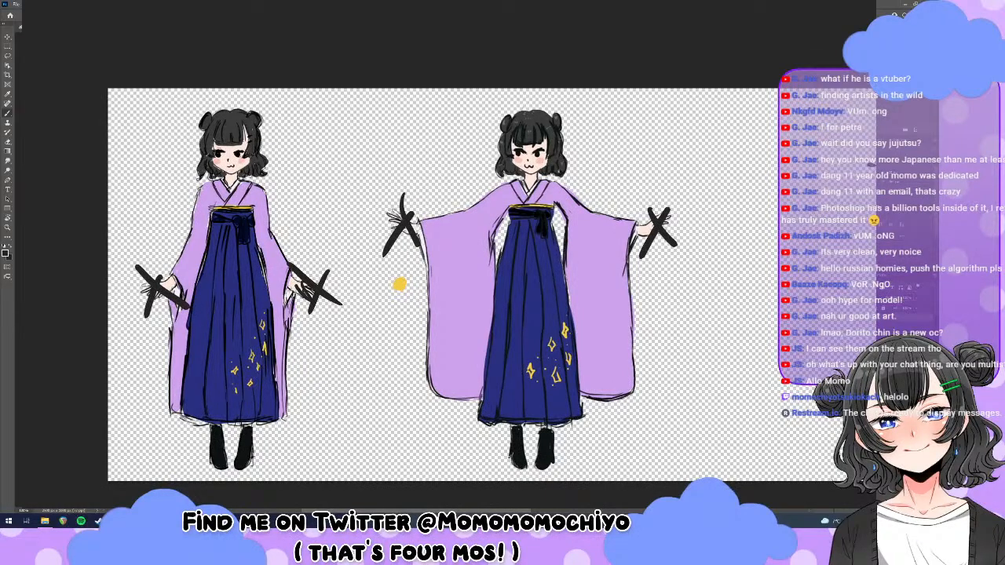
pyautogui.scroll(1, 493, 238)
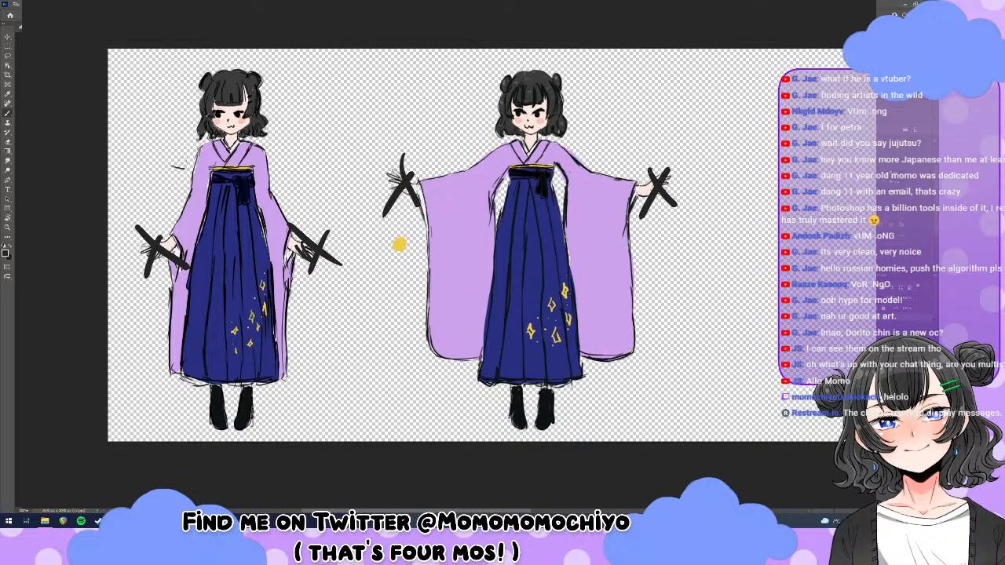
pyautogui.moveTo(169, 149); pyautogui.dragTo(186, 167)
pyautogui.moveTo(178, 159); pyautogui.dragTo(185, 168)
pyautogui.moveTo(268, 390); pyautogui.dragTo(280, 393)
pyautogui.moveTo(269, 391); pyautogui.dragTo(294, 411)
pyautogui.moveTo(196, 402)
pyautogui.mouseDown()
pyautogui.moveTo(196, 418)
pyautogui.moveTo(202, 410)
pyautogui.mouseUp()
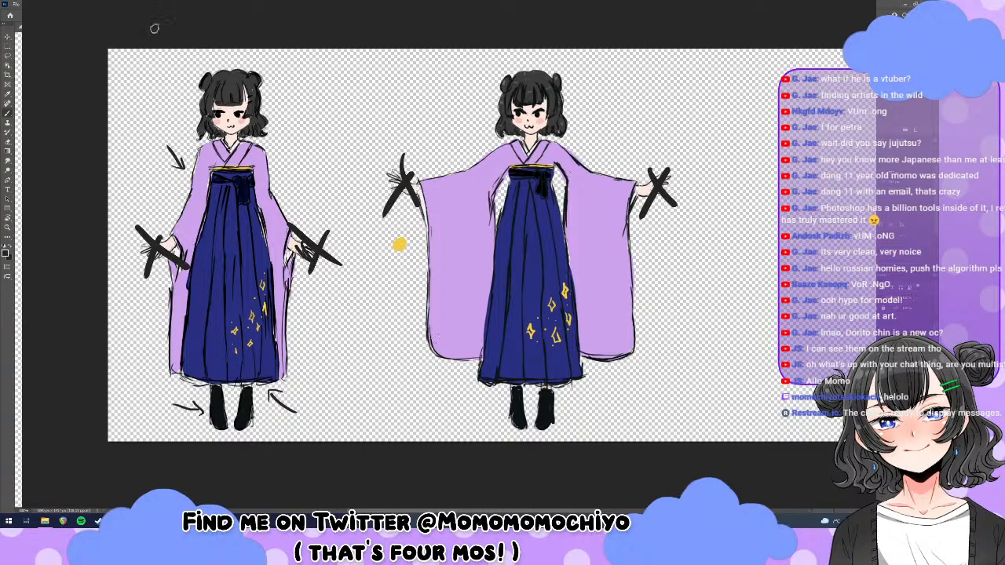
# Try a light blue stroke over the yellow waistband of the figure with lowered arms.
pyautogui.hscroll(3, 405, 259)
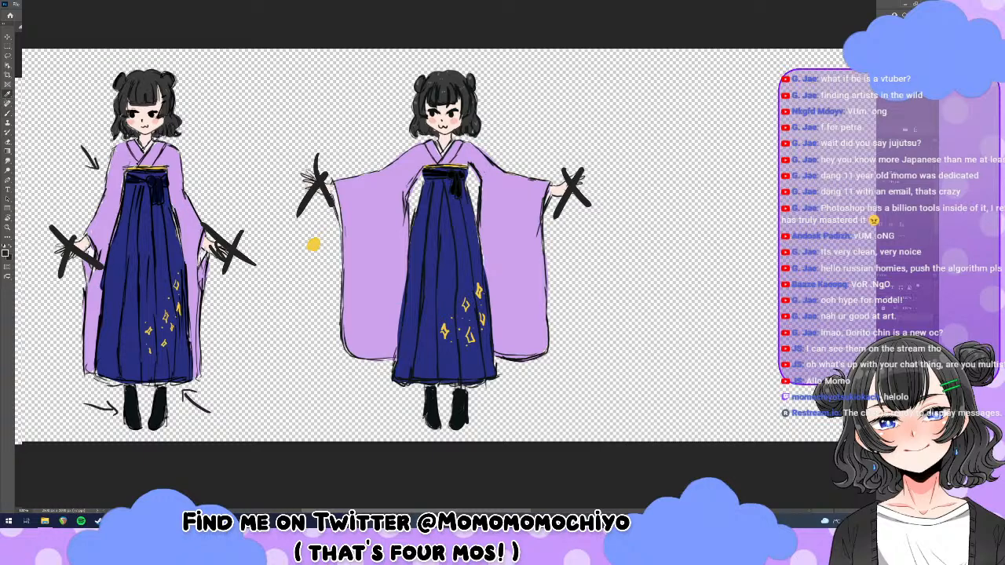
pyautogui.keyDown('alt'); pyautogui.click(135, 166); pyautogui.keyUp('alt')
pyautogui.moveTo(166, 168); pyautogui.dragTo(119, 168)
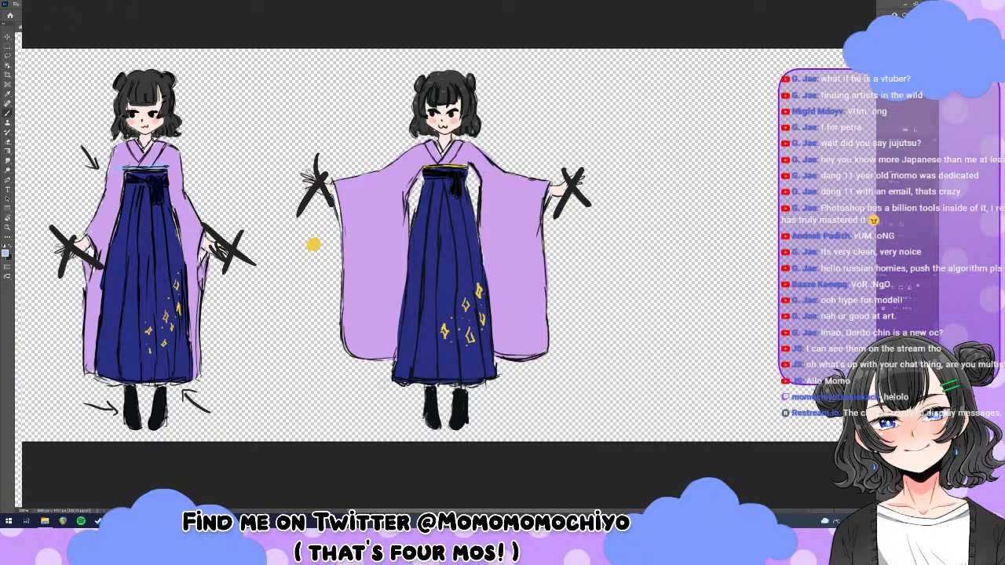
# Sample the lilac and mark the sleeve of the standing kimono model in the reference photos with an arrow.
pyautogui.hotkey('ctrl', 'Tab')
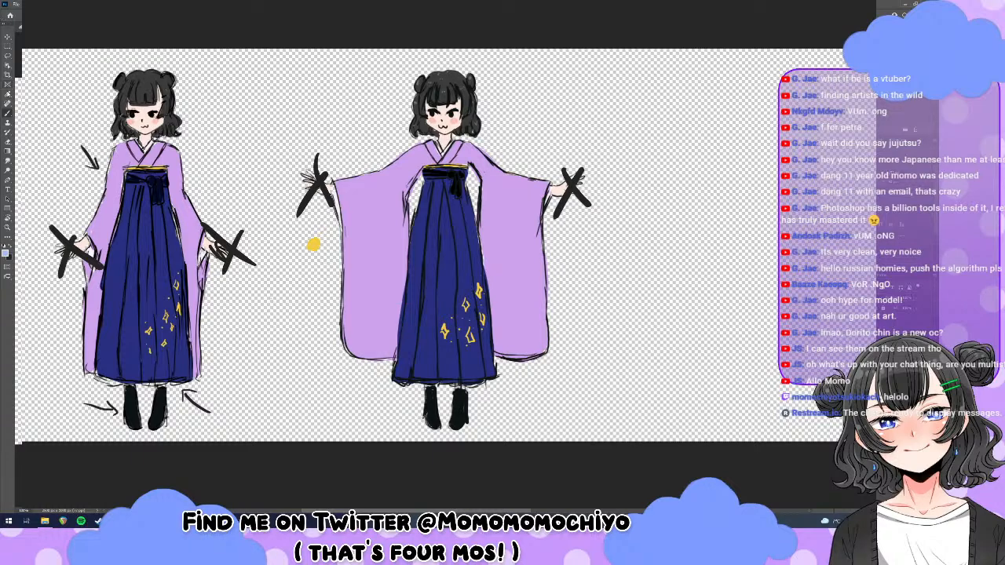
pyautogui.click(10, 95)
pyautogui.click(8, 112)
pyautogui.moveTo(370, 236); pyautogui.dragTo(357, 267)
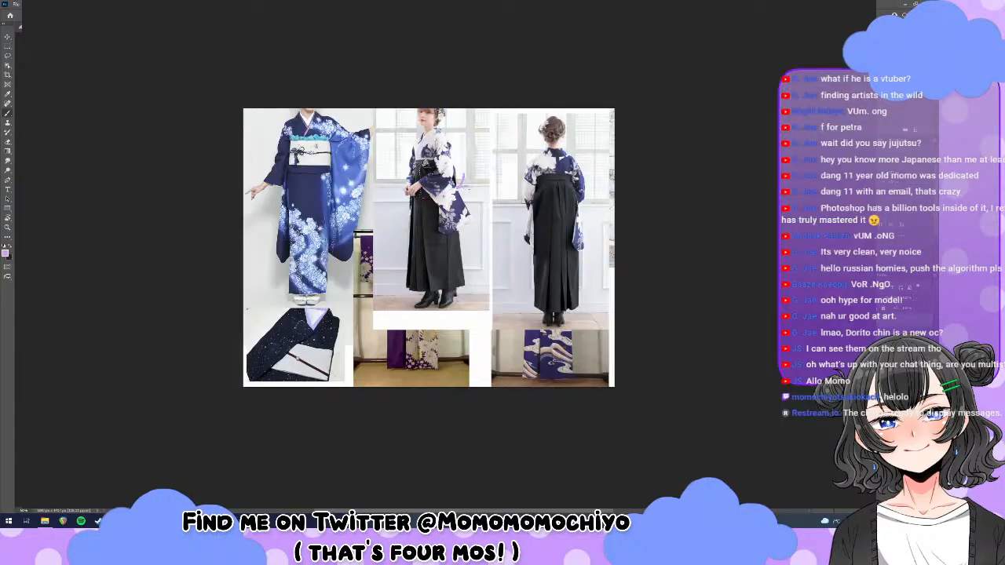
pyautogui.hotkey('ctrl', 'Tab')
pyautogui.moveTo(488, 153); pyautogui.dragTo(465, 182)
pyautogui.click(173, 2)
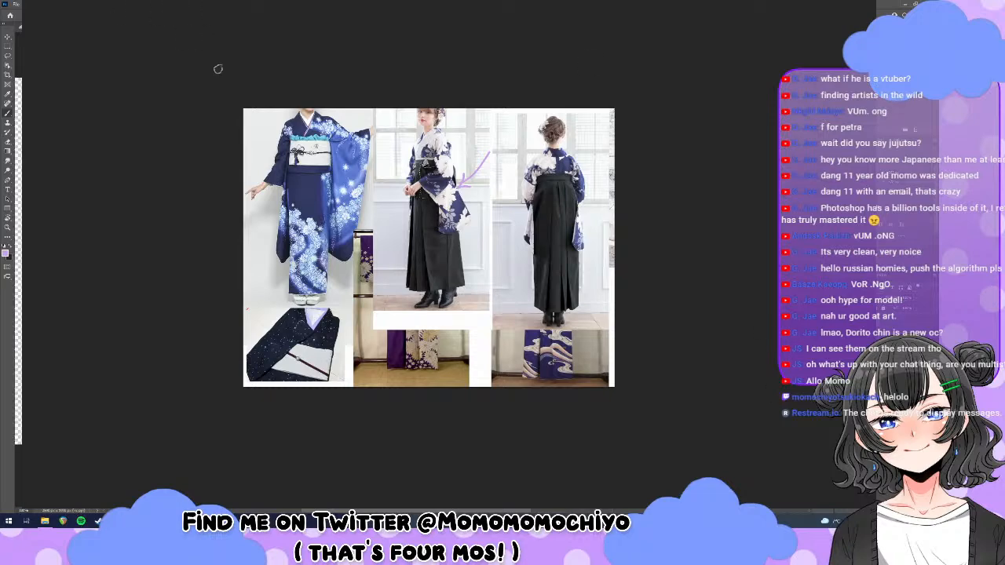
# Return to the figure sheet and hide and reshow the line art to inspect the flat colours.
pyautogui.hotkey('ctrl', 'Tab')
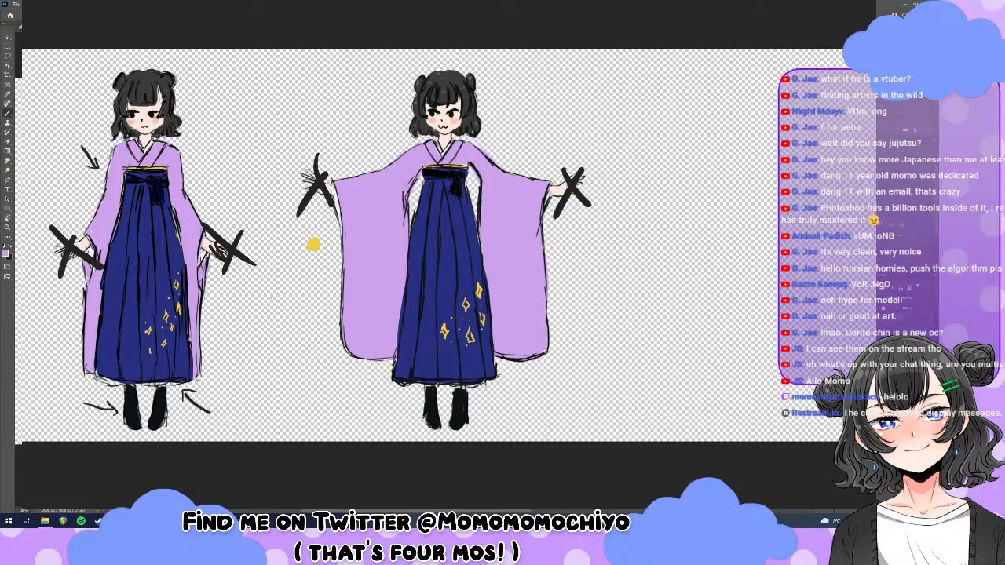
pyautogui.hotkey('ctrl', ',')
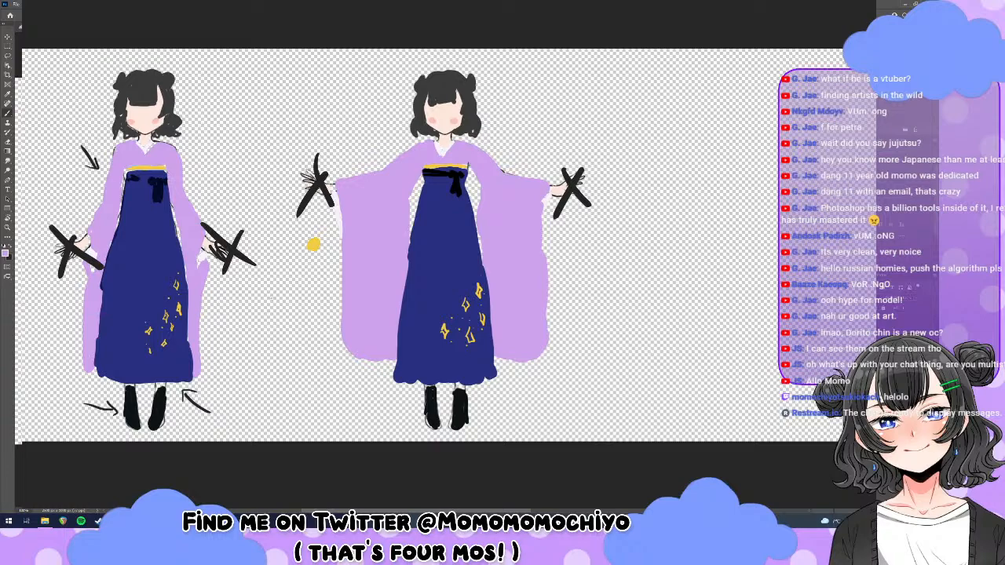
pyautogui.hotkey('ctrl', ',')
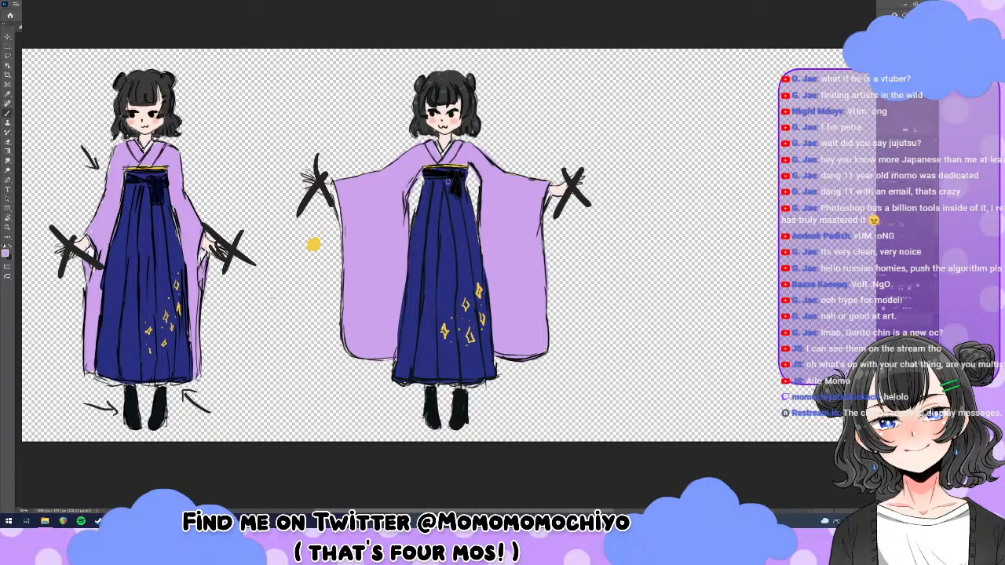
pyautogui.moveTo(458, 183); pyautogui.dragTo(461, 185)
pyautogui.moveTo(457, 179); pyautogui.dragTo(460, 174)
# Go back to the kimono photos and try lilac annotation strokes over them, undoing each one.
pyautogui.hotkey('ctrl', 'Tab')
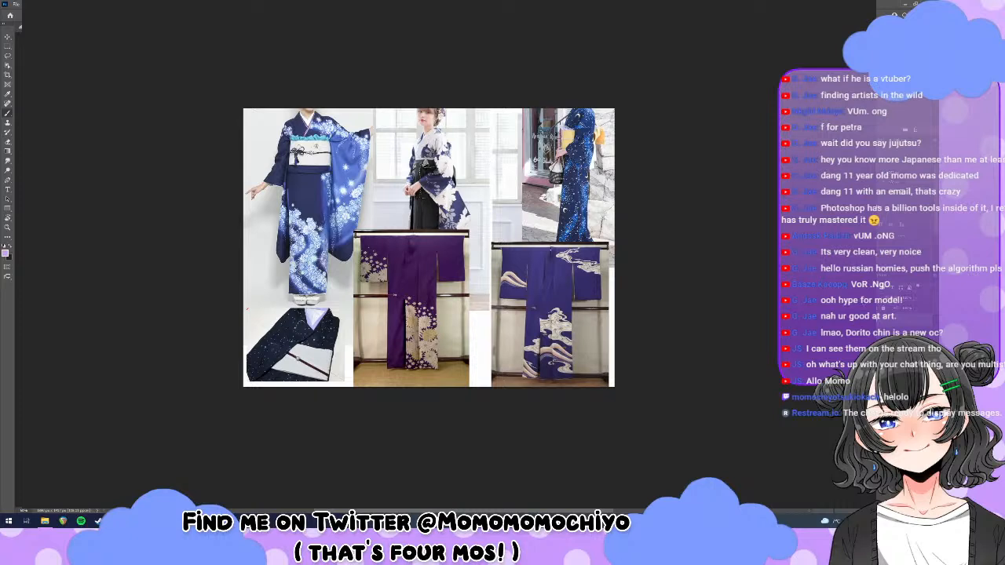
pyautogui.hotkey('ctrl', 'v')
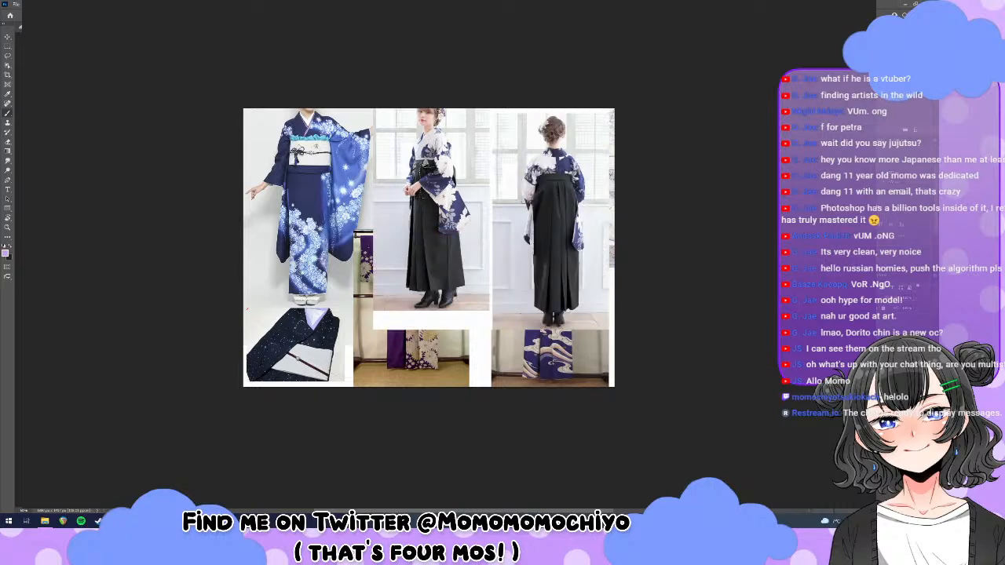
pyautogui.hotkey('ctrl', 'z')
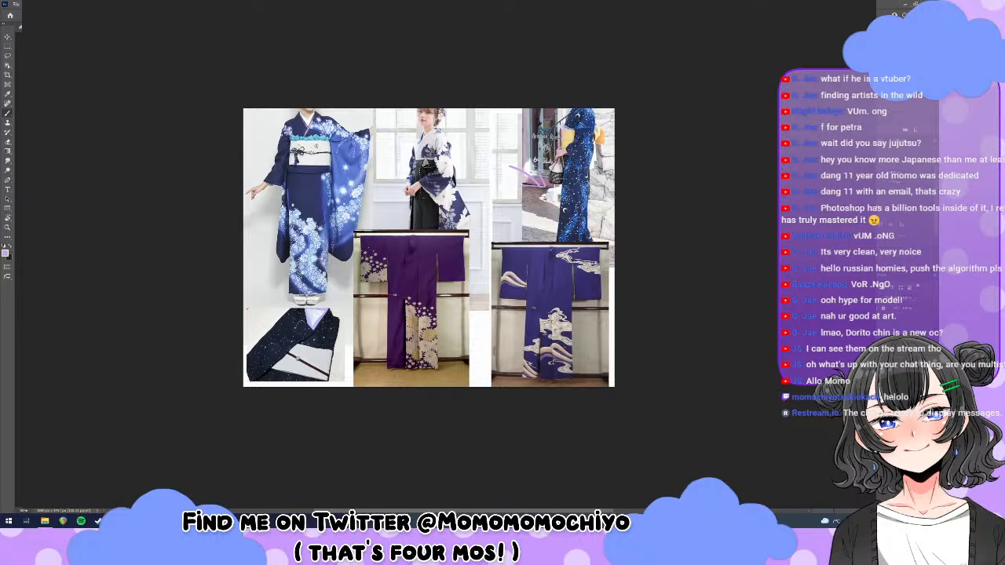
pyautogui.hotkey('ctrl', 'z')
pyautogui.moveTo(251, 312)
pyautogui.mouseDown()
pyautogui.moveTo(275, 314)
pyautogui.moveTo(276, 251)
pyautogui.mouseUp()
pyautogui.hotkey('ctrl', 'z')
pyautogui.moveTo(522, 236); pyautogui.dragTo(431, 227)
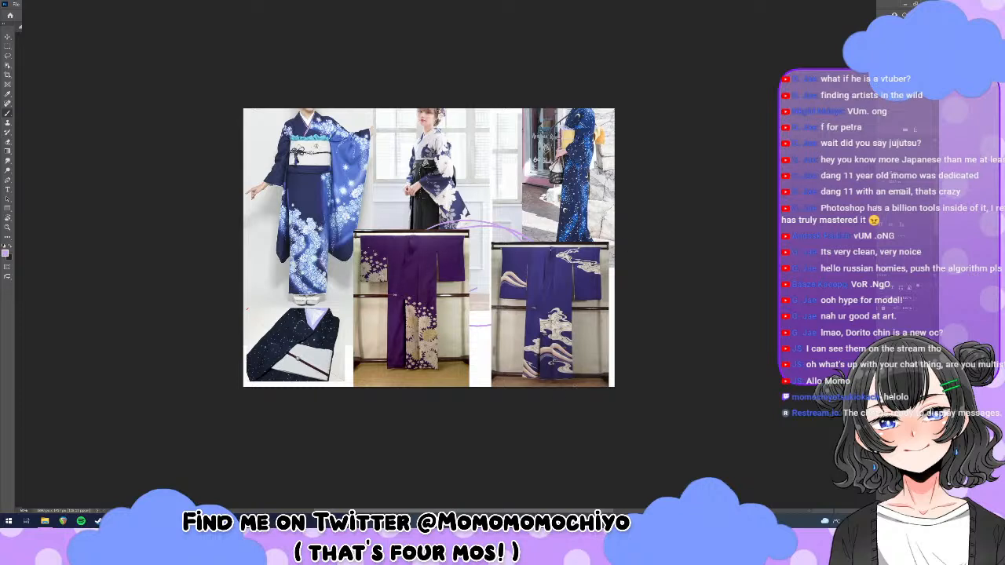
pyautogui.hotkey('ctrl', 'z')
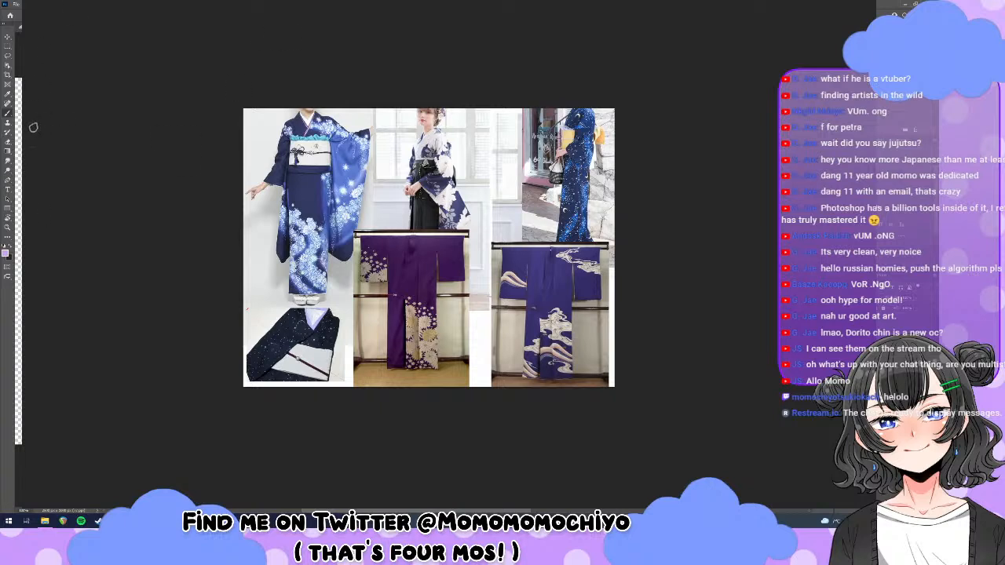
# Switch to the figure sheet and sample the yellow of the star pattern on the arms-out figure's skirt.
pyautogui.press('i')
pyautogui.press('b')
pyautogui.hotkey('ctrl', 'Tab')
pyautogui.keyDown('alt'); pyautogui.click(466, 308); pyautogui.keyUp('alt')
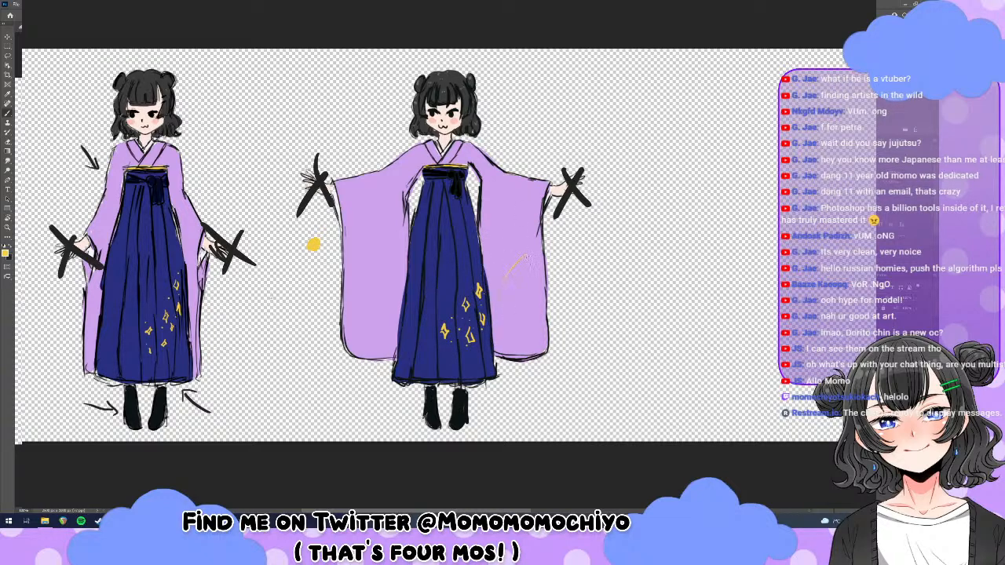
# Try yellow curved strokes across the sleeve next to the skirt's star pattern, undoing all of them.
pyautogui.moveTo(535, 252); pyautogui.dragTo(498, 297)
pyautogui.moveTo(485, 336); pyautogui.dragTo(484, 343)
pyautogui.moveTo(532, 259)
pyautogui.mouseDown()
pyautogui.moveTo(510, 296)
pyautogui.moveTo(527, 298)
pyautogui.moveTo(498, 359)
pyautogui.mouseUp()
pyautogui.moveTo(518, 295); pyautogui.dragTo(504, 316)
pyautogui.hotkey('ctrl', 'z')
pyautogui.hotkey('ctrl', 'z')
pyautogui.hotkey('ctrl', 'z')
pyautogui.hotkey('ctrl', 'z')
pyautogui.hotkey('ctrl', 'z')
pyautogui.hotkey('ctrl', 'z')
# Sketch thin yellow flowing lines on both sleeves and beside the collar of the arms-out figure.
pyautogui.moveTo(507, 277); pyautogui.dragTo(541, 326)
pyautogui.moveTo(494, 249); pyautogui.dragTo(520, 275)
pyautogui.moveTo(456, 167); pyautogui.dragTo(473, 146)
pyautogui.moveTo(354, 203); pyautogui.dragTo(358, 238)
pyautogui.moveTo(341, 183)
pyautogui.mouseDown()
pyautogui.moveTo(363, 226)
pyautogui.moveTo(364, 278)
pyautogui.mouseUp()
pyautogui.moveTo(377, 206); pyautogui.dragTo(385, 250)
# Erase the yellow lines on the sleeve nearest the yellow swatch and redraw them as curves sweeping toward the skirt.
pyautogui.press('e')
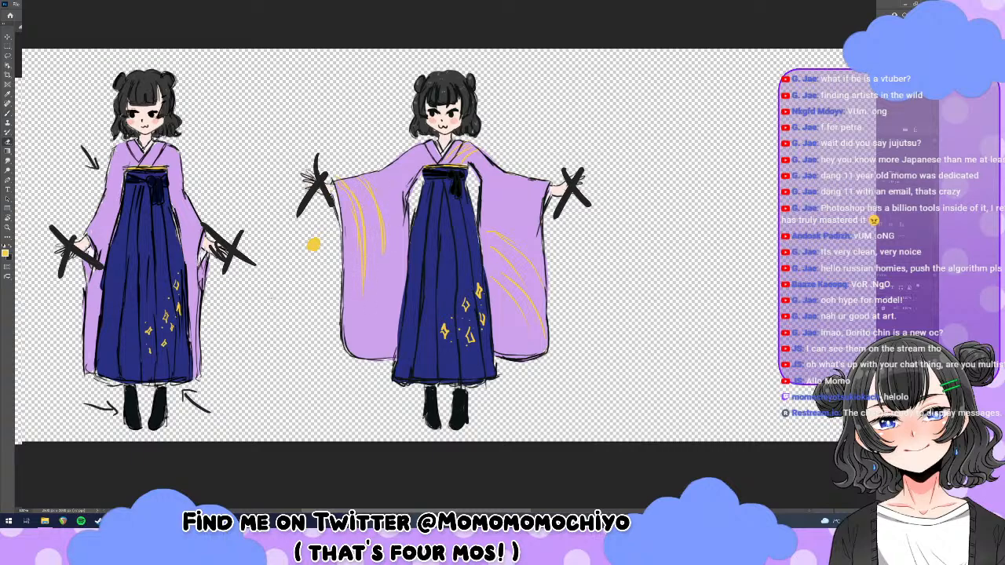
pyautogui.click(59, 11)
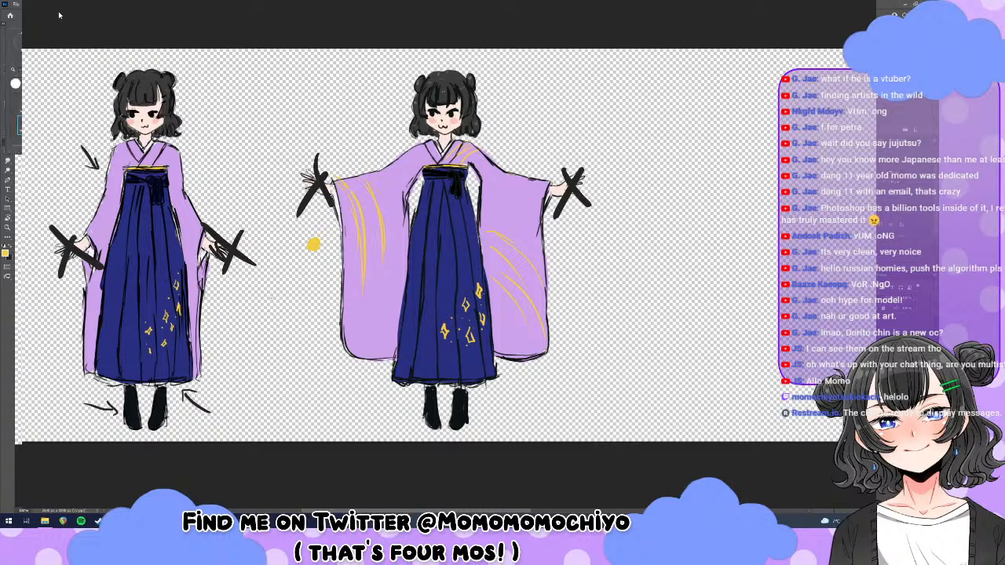
pyautogui.click(331, 148)
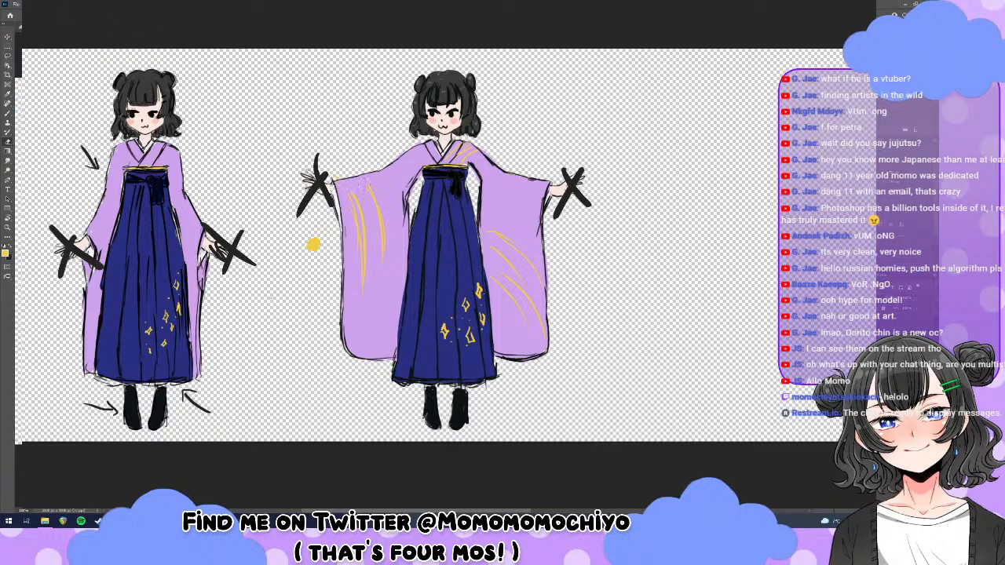
pyautogui.moveTo(354, 194)
pyautogui.mouseDown()
pyautogui.moveTo(372, 193)
pyautogui.moveTo(380, 220)
pyautogui.moveTo(363, 270)
pyautogui.mouseUp()
pyautogui.press('b')
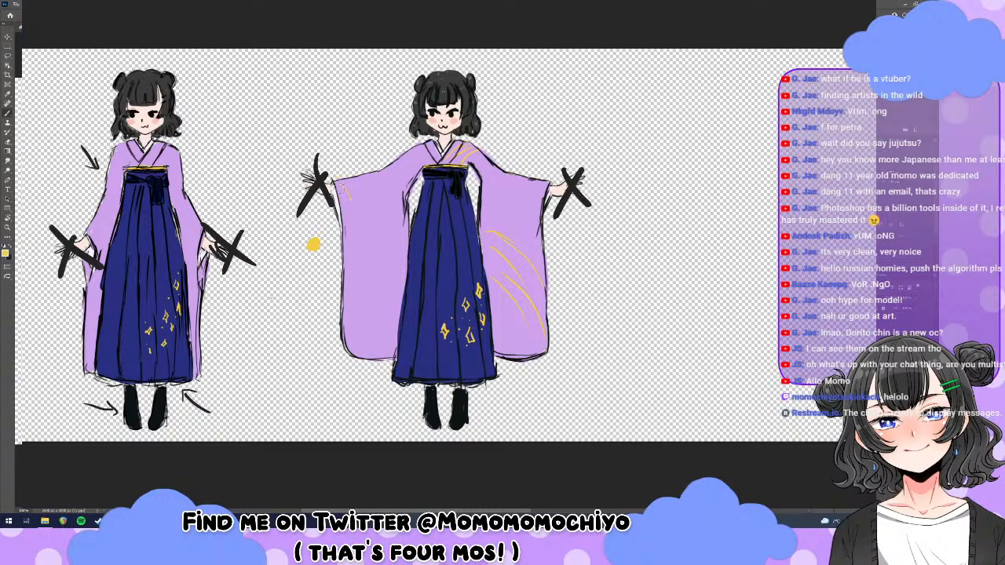
pyautogui.moveTo(347, 190)
pyautogui.mouseDown()
pyautogui.moveTo(342, 216)
pyautogui.moveTo(376, 234)
pyautogui.mouseUp()
pyautogui.moveTo(378, 187)
pyautogui.mouseDown()
pyautogui.moveTo(412, 259)
pyautogui.moveTo(385, 289)
pyautogui.mouseUp()
# Erase the yellow lines on the opposite sleeve and redraw them as curves from its outer edge down toward the skirt.
pyautogui.press('e')
pyautogui.moveTo(416, 245); pyautogui.dragTo(424, 255)
pyautogui.moveTo(520, 250); pyautogui.dragTo(534, 307)
pyautogui.press('b')
pyautogui.moveTo(537, 240); pyautogui.dragTo(503, 288)
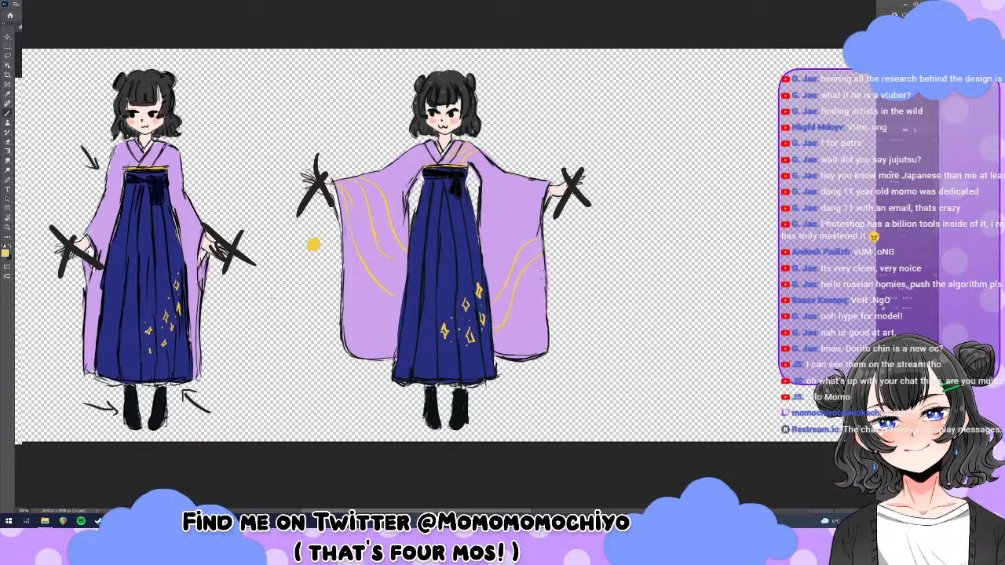
pyautogui.moveTo(540, 270); pyautogui.dragTo(515, 319)
# Add more yellow curves to the sleeve nearest the swatch and thicken them into tapered flowing bands.
pyautogui.moveTo(360, 198); pyautogui.dragTo(366, 295)
pyautogui.moveTo(357, 230); pyautogui.dragTo(359, 245)
pyautogui.moveTo(363, 289)
pyautogui.mouseDown()
pyautogui.moveTo(368, 305)
pyautogui.moveTo(401, 324)
pyautogui.mouseUp()
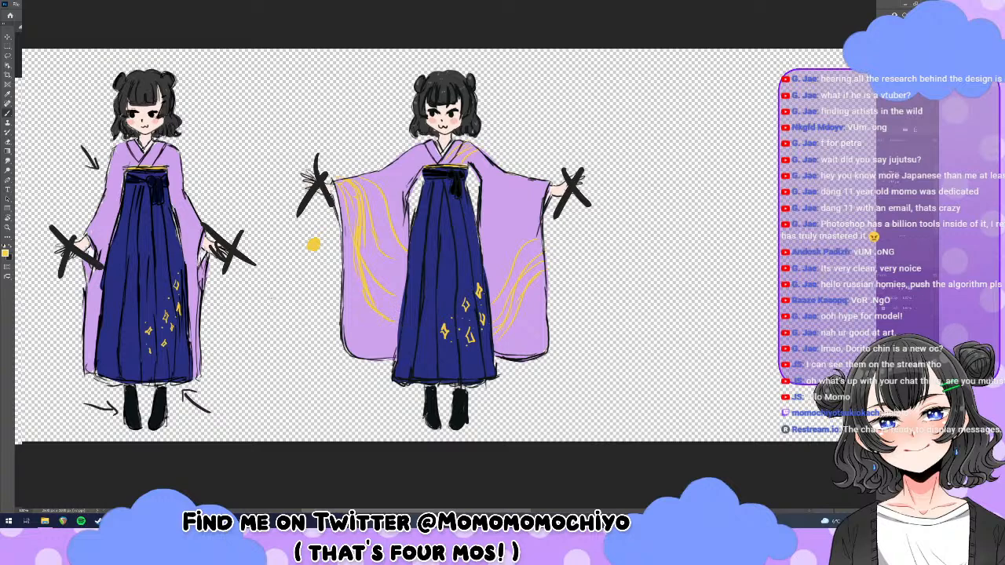
pyautogui.moveTo(356, 253); pyautogui.dragTo(357, 270)
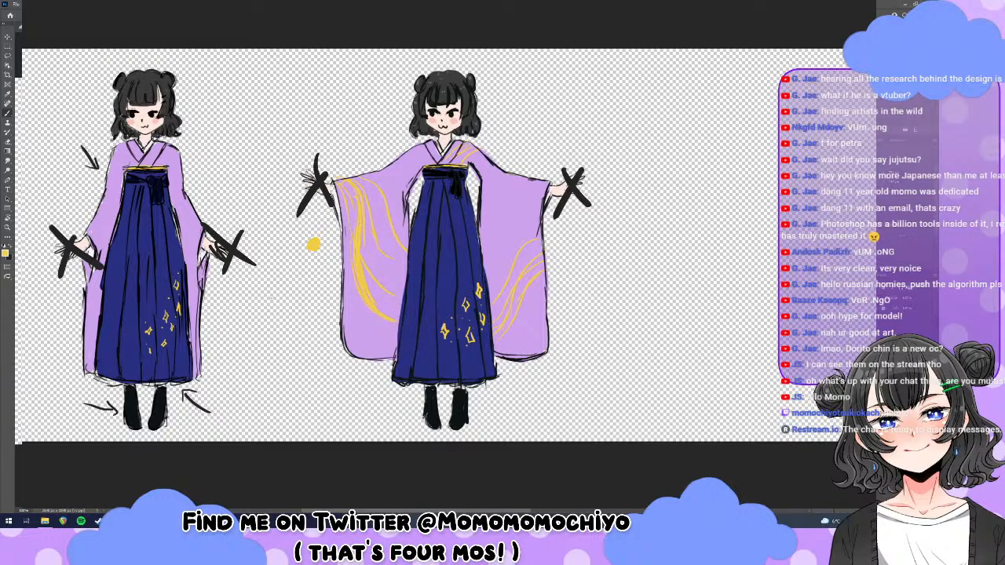
pyautogui.moveTo(342, 184); pyautogui.dragTo(355, 212)
pyautogui.moveTo(367, 189); pyautogui.dragTo(382, 223)
pyautogui.hotkey('ctrl', 'z')
pyautogui.moveTo(367, 189); pyautogui.dragTo(390, 266)
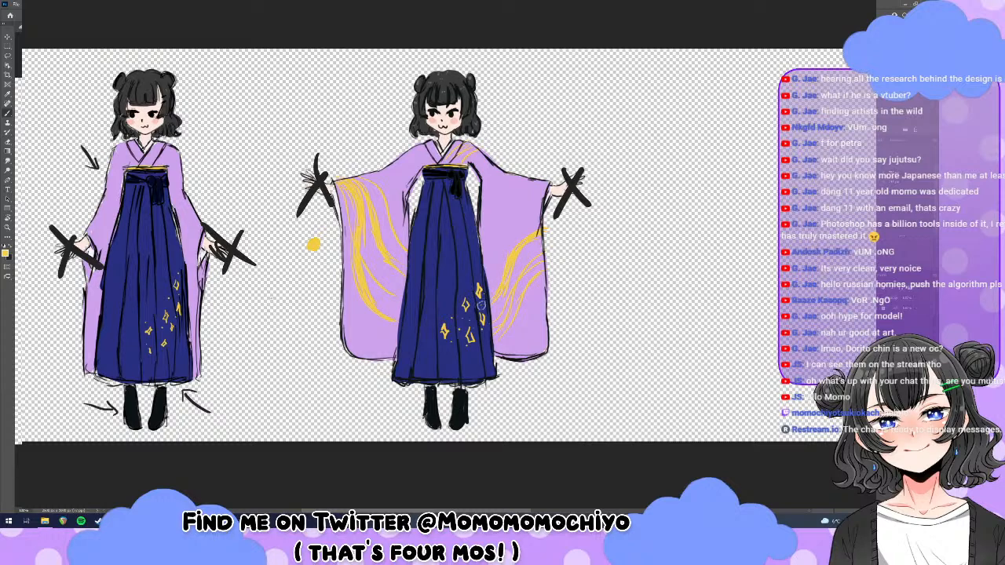
# Refine the opposite sleeve's yellow bands with brush and eraser, adding a curve across its upper part.
pyautogui.press('e')
pyautogui.press('b')
pyautogui.press('e')
pyautogui.press('b')
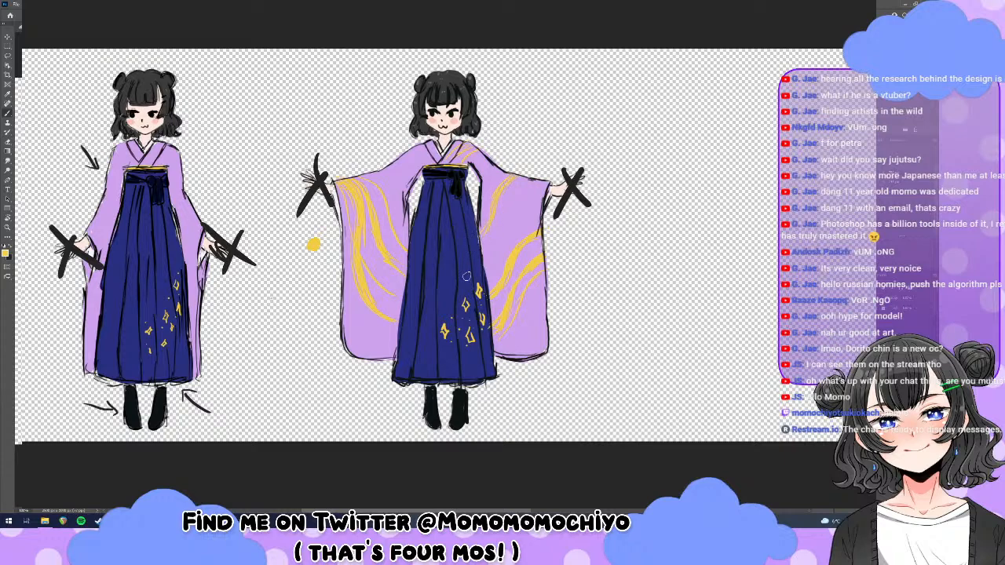
# Build up the yellow streaks across the kimono's chest and clean their edges with brush and eraser.
pyautogui.press('e')
pyautogui.press('b')
pyautogui.press('e')
pyautogui.press('b')
pyautogui.press('e')
# Consult the kimono reference photos, and paint small yellow hair clips on both figures.
pyautogui.hotkey('ctrl', 'Tab')
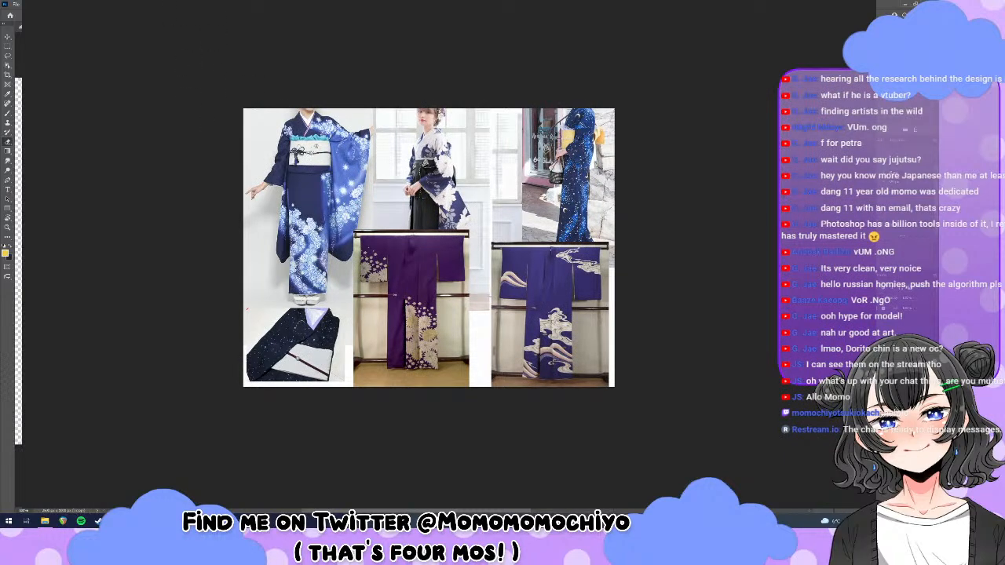
pyautogui.hotkey('ctrl', 'Tab')
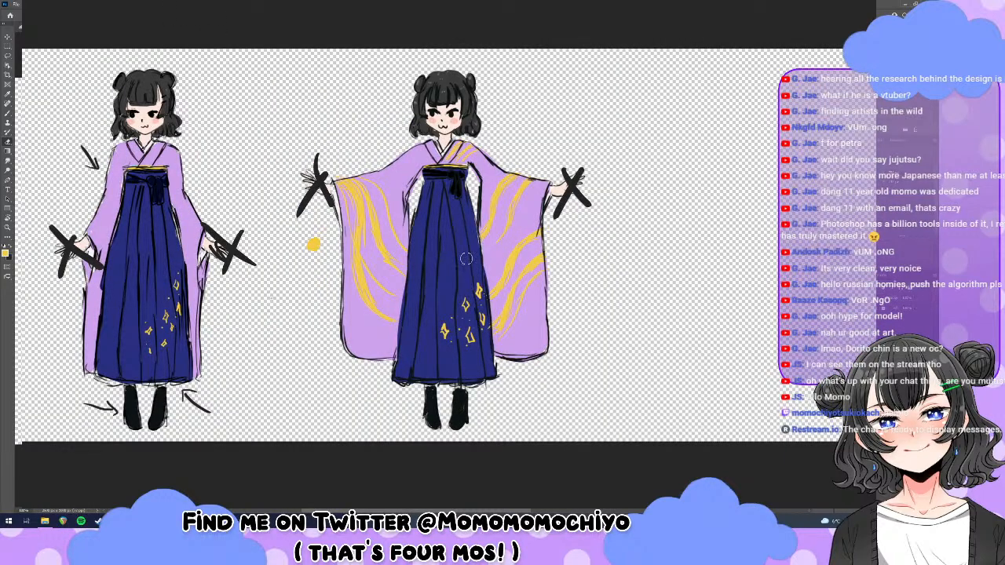
pyautogui.press('b')
pyautogui.hscroll(2, 369, 336)
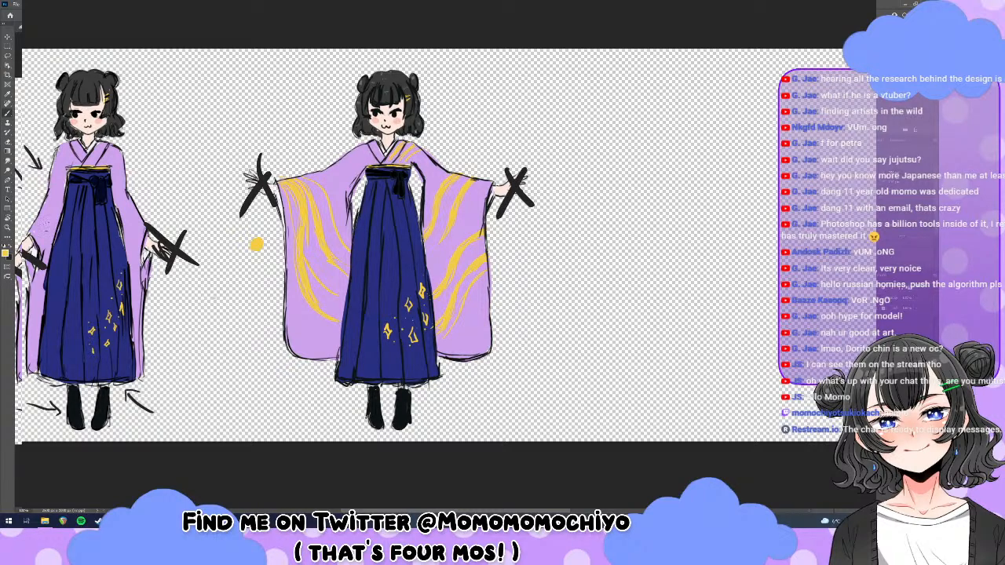
# Set the brush colour to pale cream and zoom in on the figure with outstretched sleeves.
pyautogui.press('i')
pyautogui.press('b')
pyautogui.press('z')
pyautogui.moveTo(315, 246); pyautogui.dragTo(311, 245)
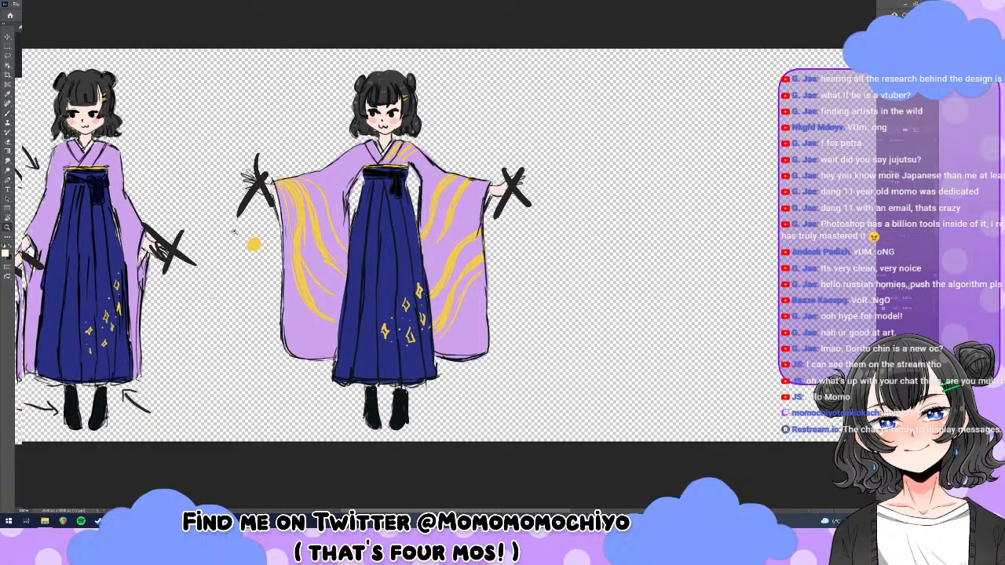
pyautogui.click(301, 208)
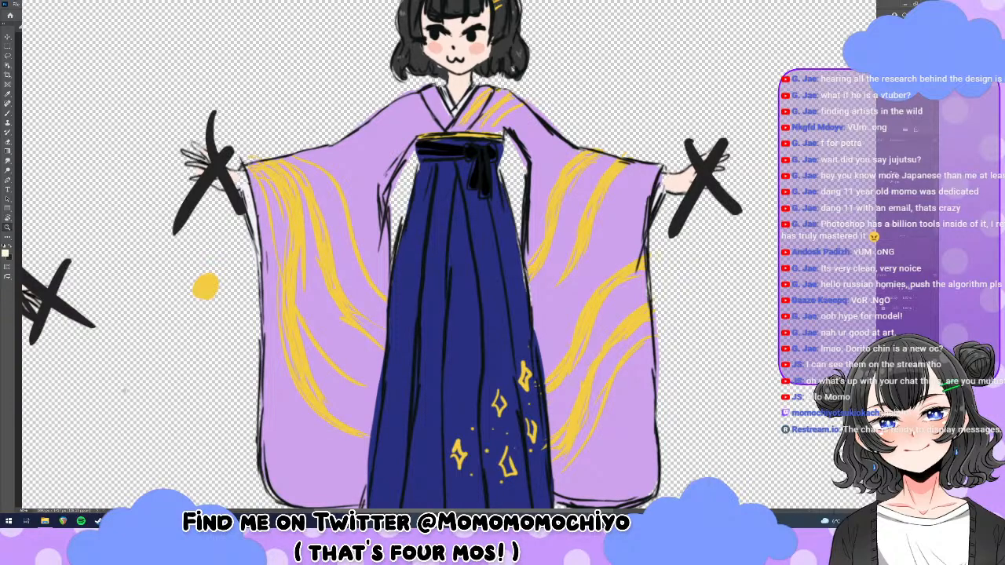
pyautogui.click(168, 11)
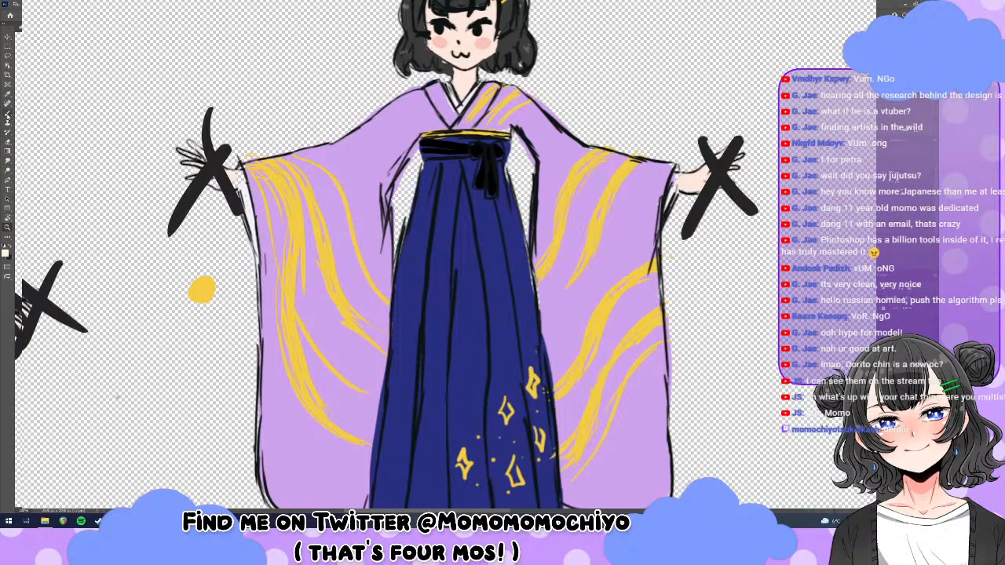
pyautogui.click(7, 114)
# Try a trail of small cream stars down the upper part of the sleeve nearest the yellow swatch.
pyautogui.moveTo(323, 190); pyautogui.dragTo(324, 192)
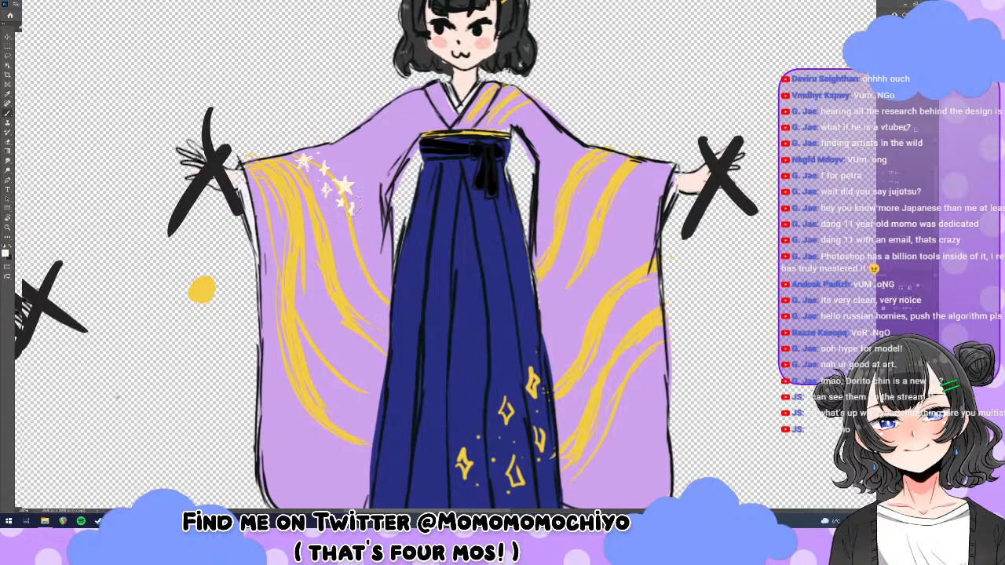
pyautogui.click(354, 206)
pyautogui.moveTo(347, 231)
pyautogui.mouseDown()
pyautogui.moveTo(365, 267)
pyautogui.moveTo(348, 242)
pyautogui.mouseUp()
pyautogui.click(355, 218)
pyautogui.click(344, 230)
pyautogui.moveTo(363, 233)
pyautogui.mouseDown()
pyautogui.moveTo(363, 252)
pyautogui.moveTo(369, 242)
pyautogui.mouseUp()
# Undo the trail of cream stars on the sleeve nearest the yellow swatch.
pyautogui.hotkey('ctrl', 'z')
pyautogui.hotkey('ctrl', 'z')
pyautogui.hotkey('ctrl', 'z')
pyautogui.hotkey('ctrl', 'z')
pyautogui.hotkey('ctrl', 'z')
pyautogui.hotkey('ctrl', 'z')
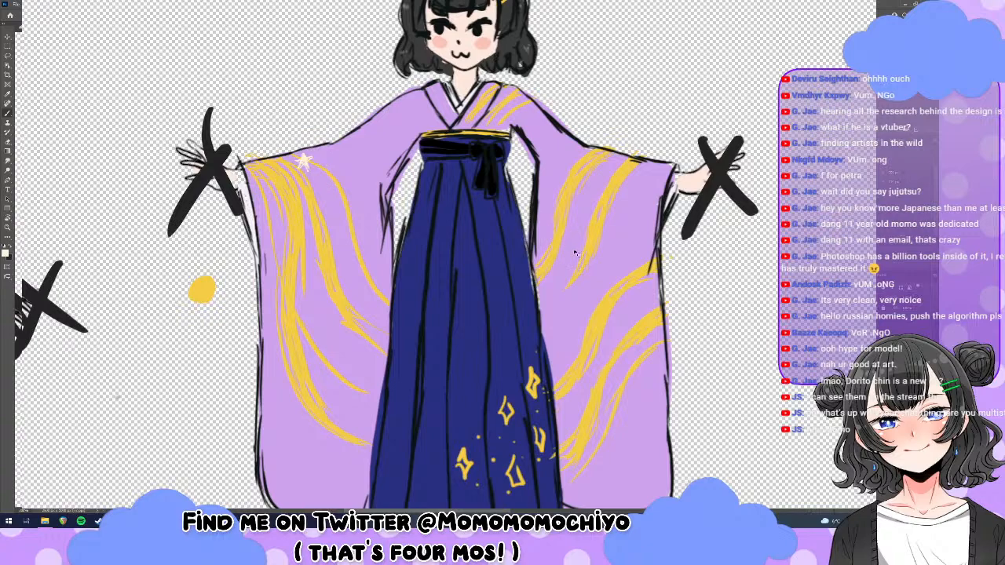
pyautogui.hotkey('ctrl', 'z')
pyautogui.hotkey('ctrl', 'z')
# Draw small cream stars along the upper part of the sleeve's innermost yellow curve.
pyautogui.press('e')
pyautogui.press('b')
pyautogui.click(331, 181)
pyautogui.click(332, 179)
pyautogui.moveTo(335, 194); pyautogui.dragTo(329, 206)
pyautogui.moveTo(339, 202)
pyautogui.mouseDown()
pyautogui.moveTo(338, 220)
pyautogui.moveTo(342, 203)
pyautogui.moveTo(337, 218)
pyautogui.moveTo(355, 214)
pyautogui.moveTo(336, 214)
pyautogui.moveTo(341, 222)
pyautogui.mouseUp()
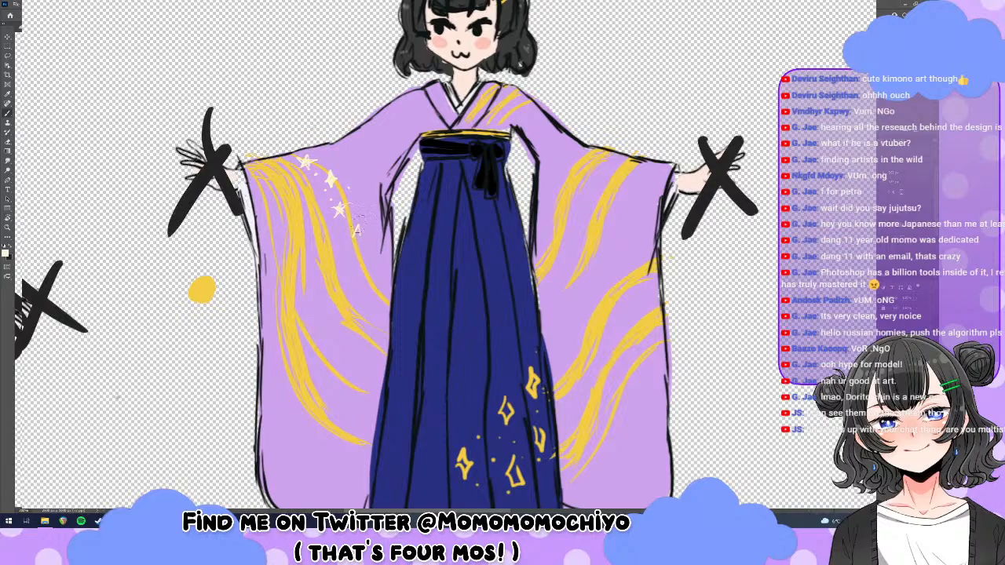
pyautogui.moveTo(352, 227); pyautogui.dragTo(356, 231)
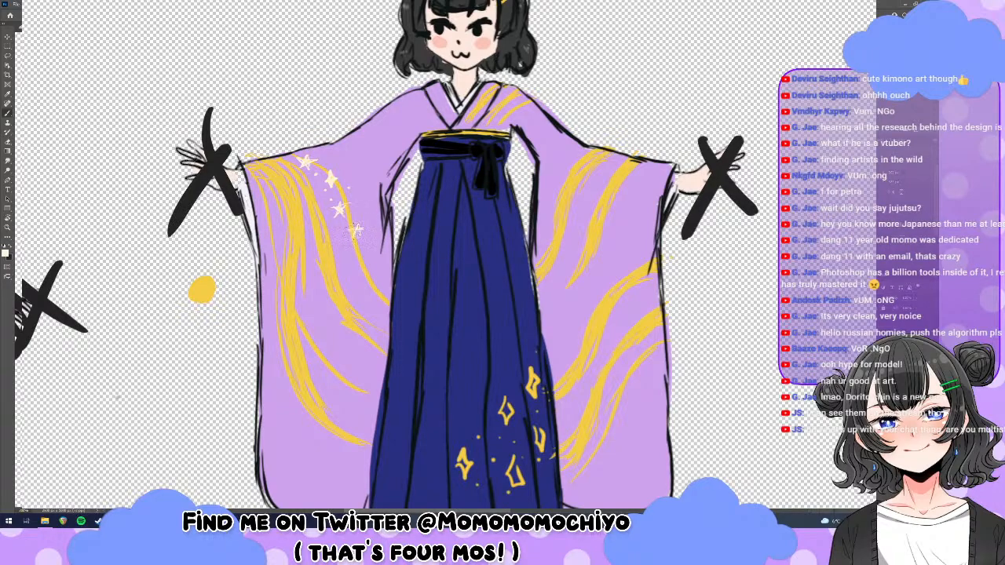
pyautogui.click(355, 230)
# Reshape the second star and add more cream stars farther down the innermost yellow curve, using brush and eraser.
pyautogui.press('e')
pyautogui.press('b')
pyautogui.moveTo(388, 214); pyautogui.dragTo(386, 224)
pyautogui.moveTo(390, 186); pyautogui.dragTo(387, 206)
pyautogui.moveTo(402, 169); pyautogui.dragTo(388, 202)
pyautogui.press('e')
pyautogui.moveTo(334, 179); pyautogui.dragTo(325, 176)
pyautogui.press('b')
pyautogui.moveTo(329, 182)
pyautogui.mouseDown()
pyautogui.moveTo(335, 171)
pyautogui.moveTo(325, 193)
pyautogui.moveTo(339, 187)
pyautogui.moveTo(323, 195)
pyautogui.moveTo(341, 173)
pyautogui.moveTo(325, 189)
pyautogui.moveTo(339, 193)
pyautogui.moveTo(339, 174)
pyautogui.mouseUp()
pyautogui.click(354, 227)
pyautogui.click(346, 250)
pyautogui.press('e')
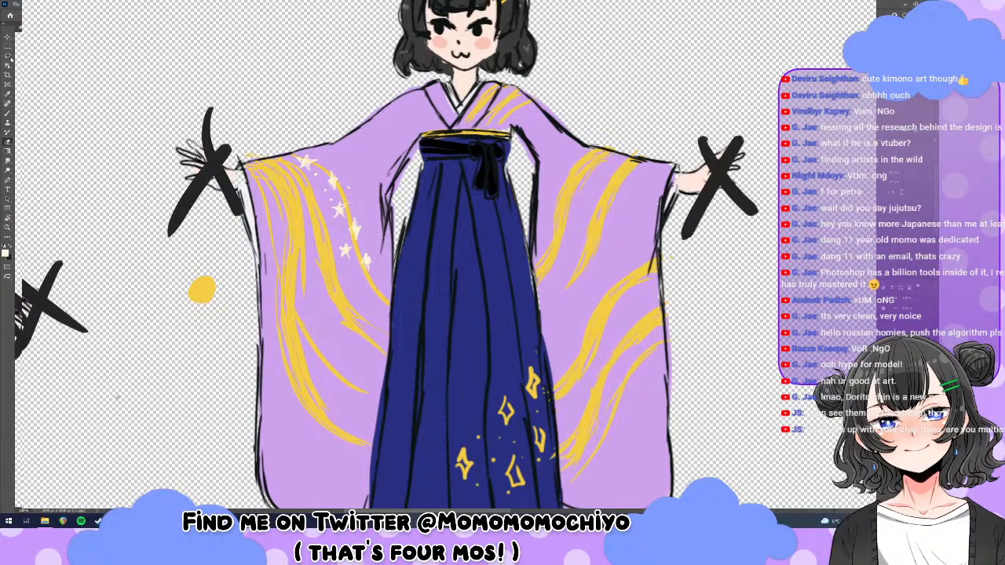
# Adjust the eraser settings and draw three more cream stars around the lower end of the innermost curve.
pyautogui.click(20, 13)
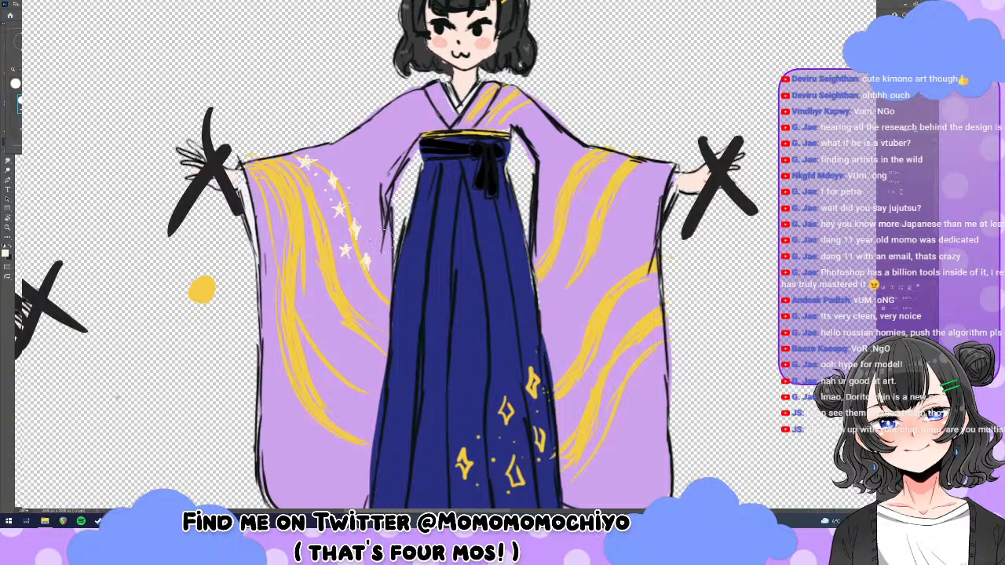
pyautogui.click(383, 258)
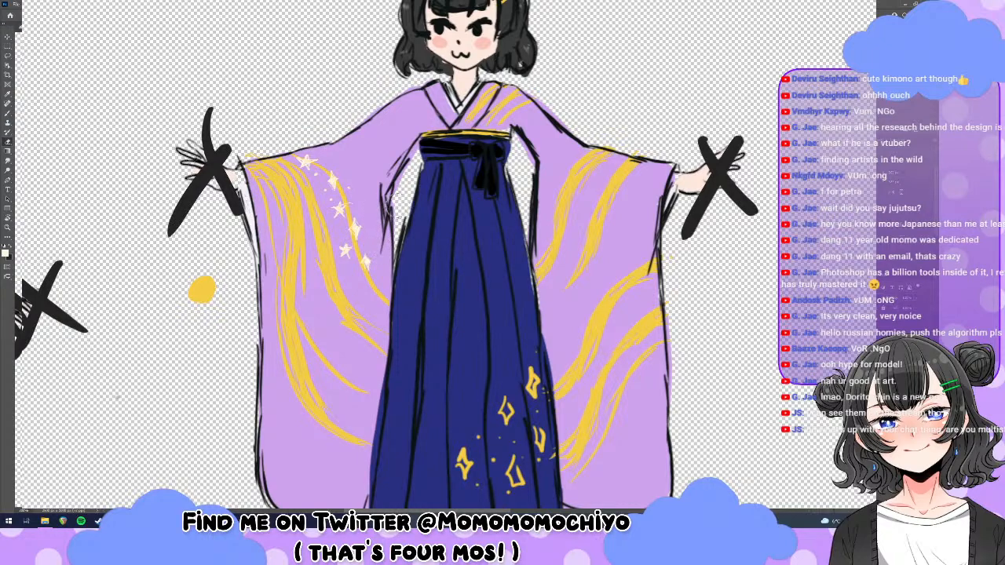
pyautogui.press('b')
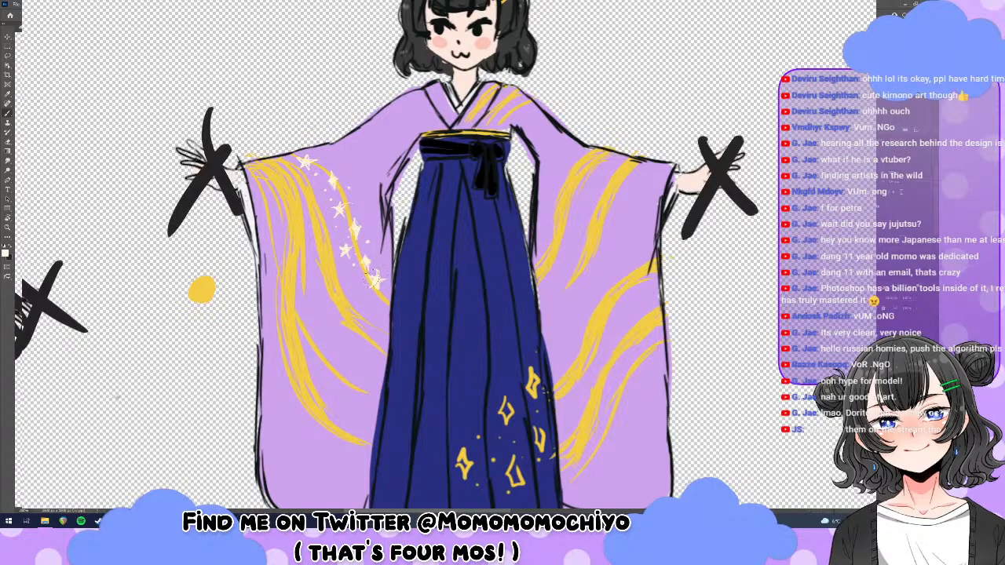
pyautogui.click(377, 280)
pyautogui.click(363, 282)
pyautogui.press('e')
pyautogui.press('b')
pyautogui.click(373, 307)
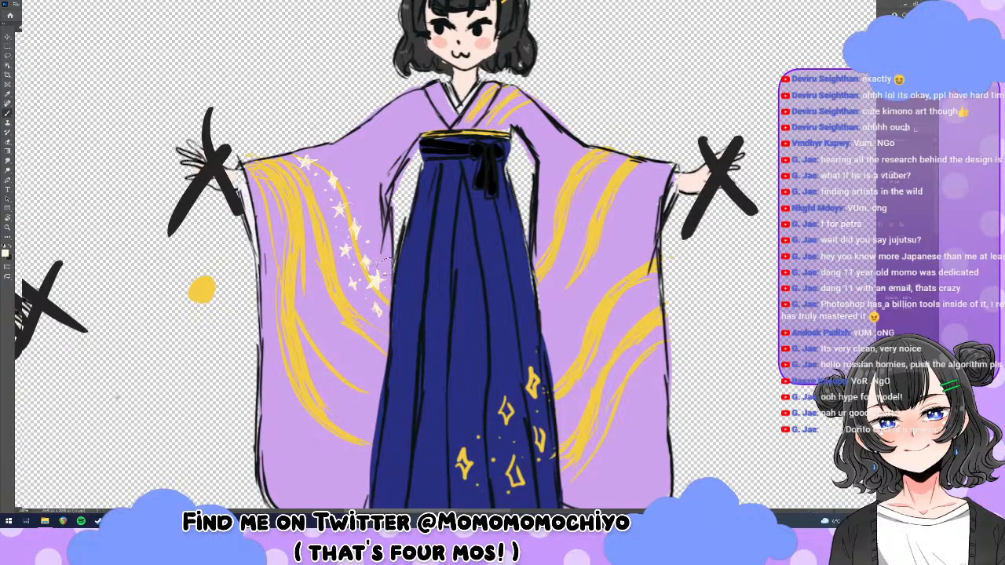
# Refine the lowest star on the innermost curve with eraser and brush.
pyautogui.press('e')
pyautogui.press('b')
pyautogui.press('e')
pyautogui.moveTo(393, 332); pyautogui.dragTo(397, 346)
pyautogui.press('b')
pyautogui.moveTo(375, 301); pyautogui.dragTo(380, 306)
# Temporarily hide the yellow bands and base colours to examine the stars, and restore them.
pyautogui.click(882, 338)
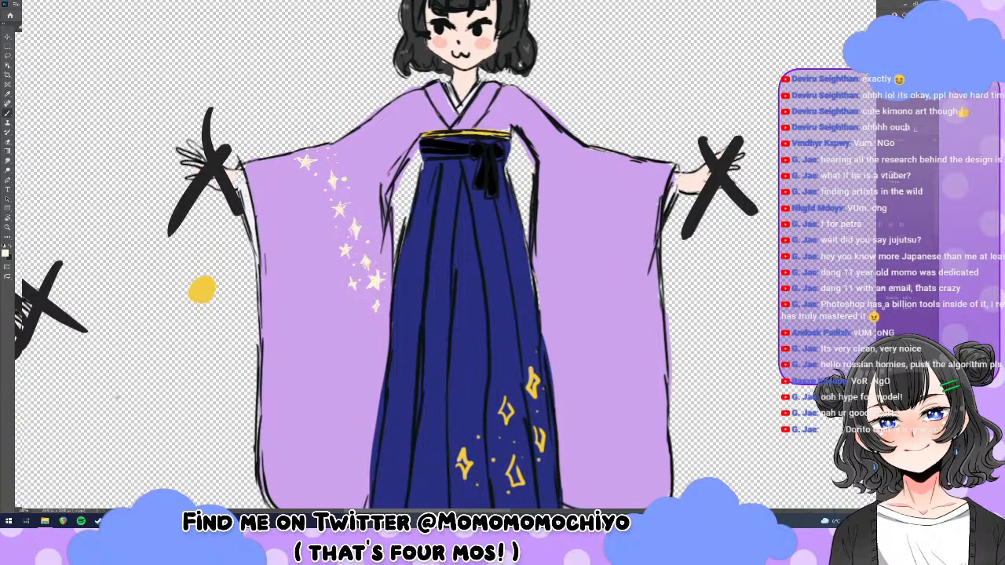
pyautogui.click(881, 353)
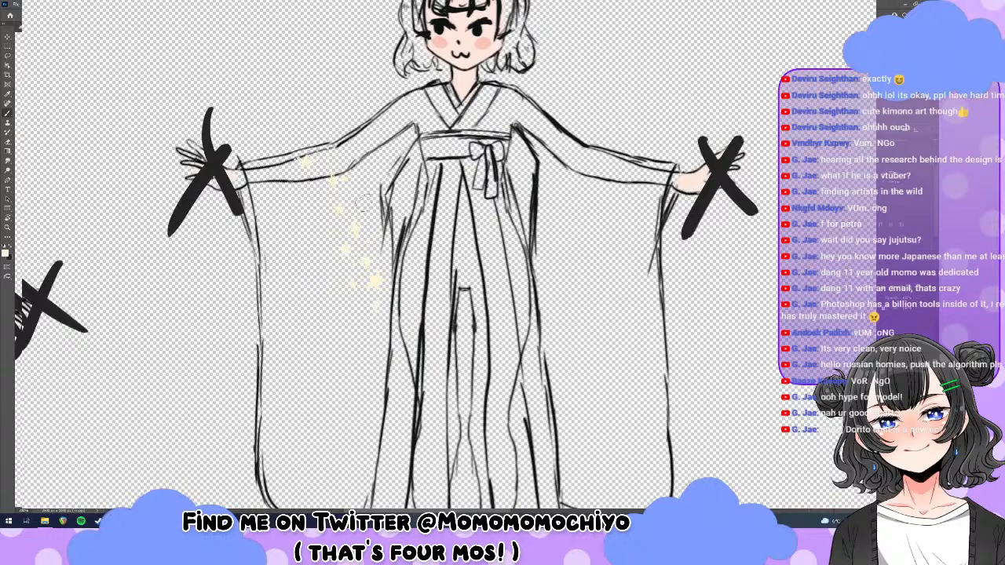
pyautogui.hotkey('ctrl', 'z')
pyautogui.hotkey('ctrl', 'z')
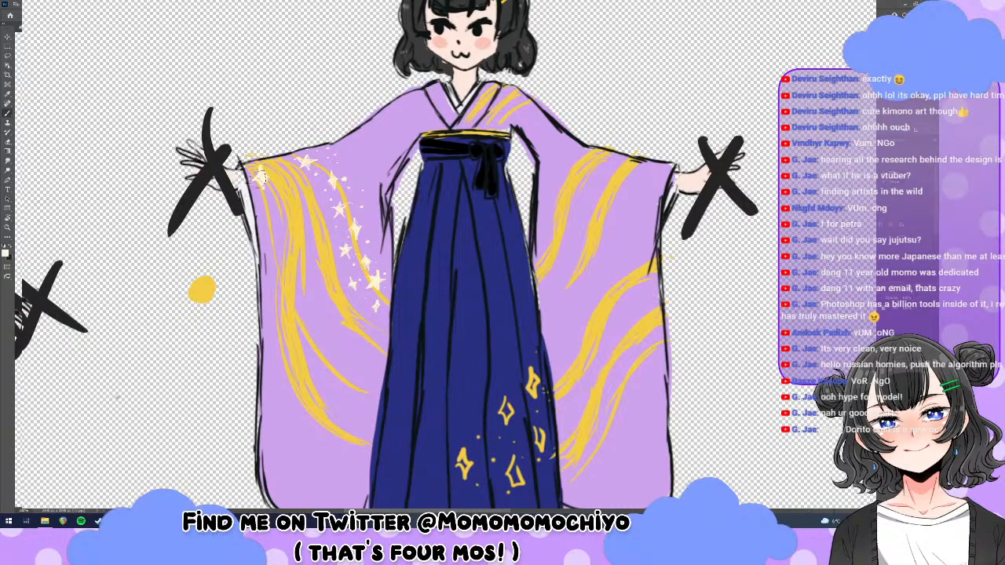
# Draw cream four-pointed stars down the upper half of the sleeve's outer yellow band, cleaning them with the eraser.
pyautogui.press('e')
pyautogui.press('b')
pyautogui.press('e')
pyautogui.click(35, 16)
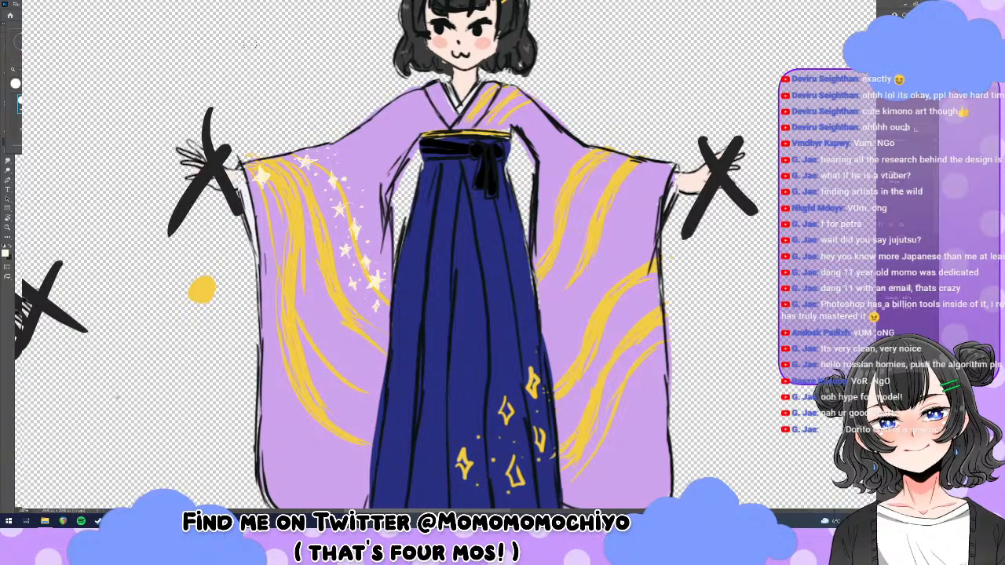
pyautogui.click(281, 184)
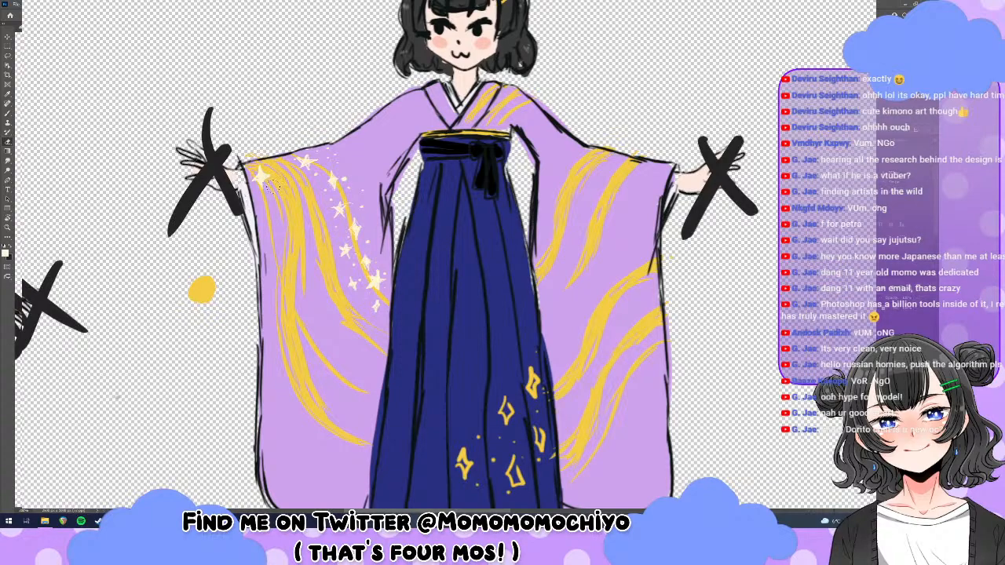
pyautogui.press('b')
pyautogui.moveTo(293, 184); pyautogui.dragTo(292, 201)
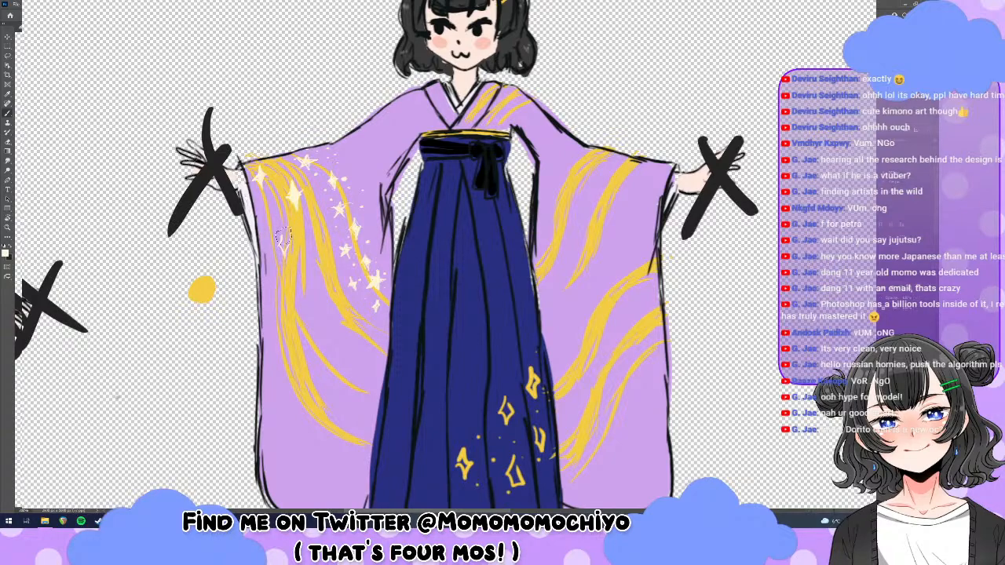
pyautogui.click(284, 245)
pyautogui.press('e')
pyautogui.press('b')
# Check the chibi sheet, and continue the cream stars and tiny dots down the outer band to its lower end.
pyautogui.hotkey('ctrl', 'Tab')
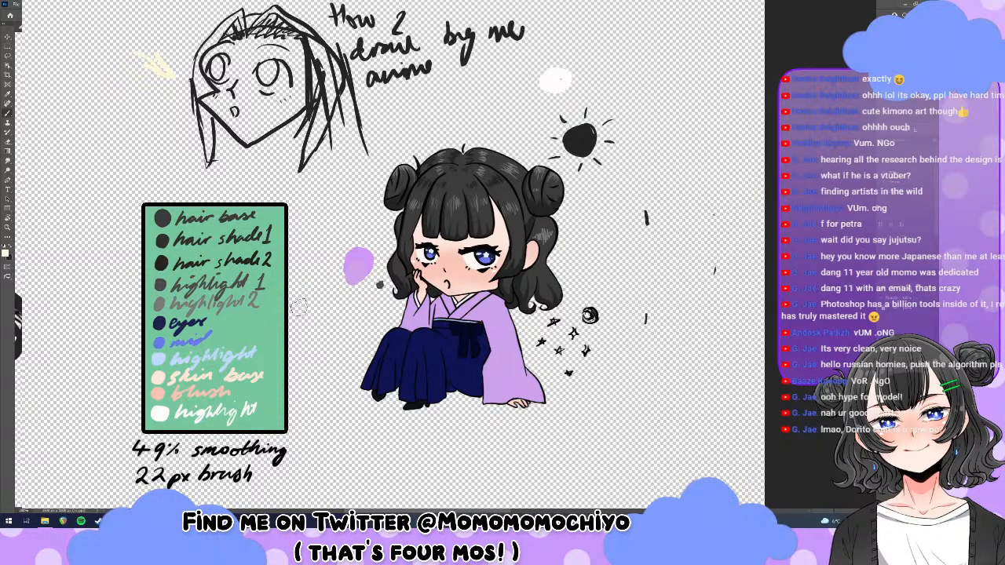
pyautogui.hotkey('ctrl', 'Tab')
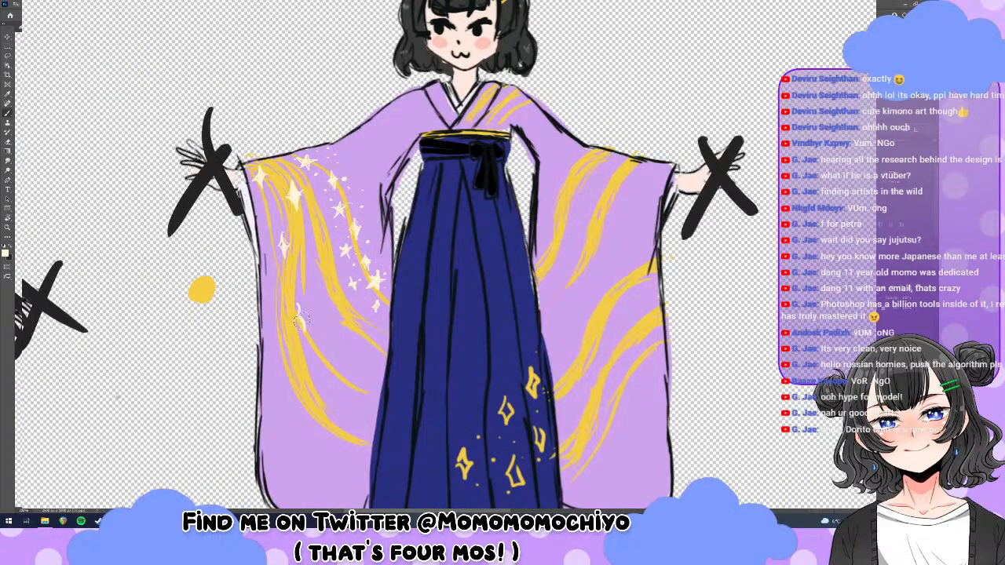
pyautogui.moveTo(302, 306); pyautogui.dragTo(303, 322)
pyautogui.press('e')
pyautogui.press('b')
pyautogui.press('e')
pyautogui.press('b')
pyautogui.press('e')
pyautogui.press('b')
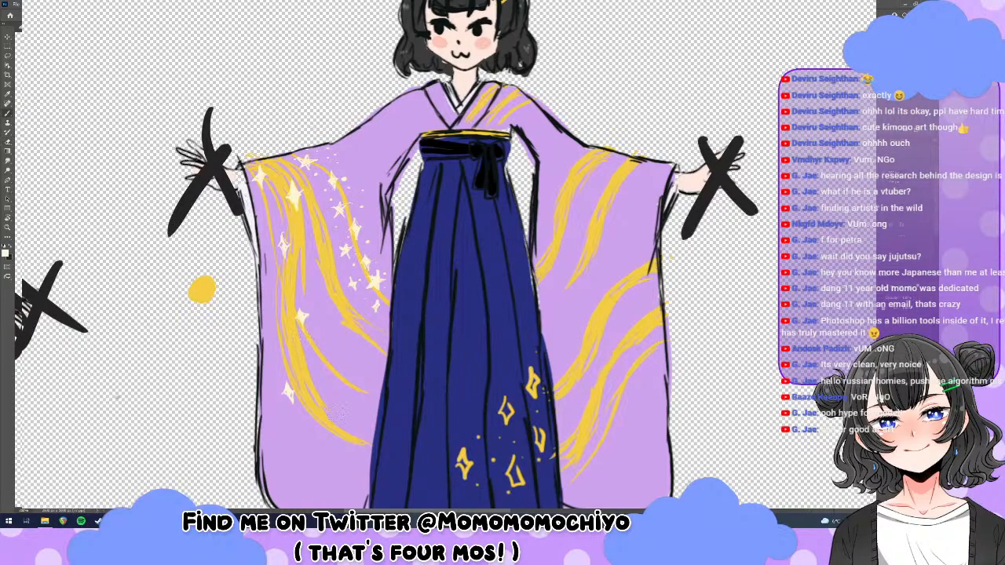
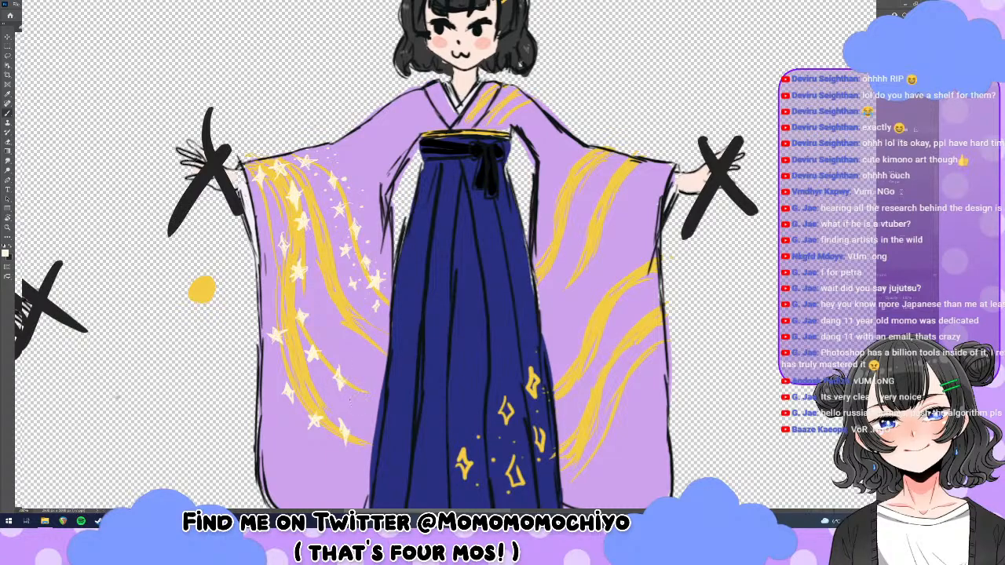
pyautogui.press('e')
pyautogui.press('b')
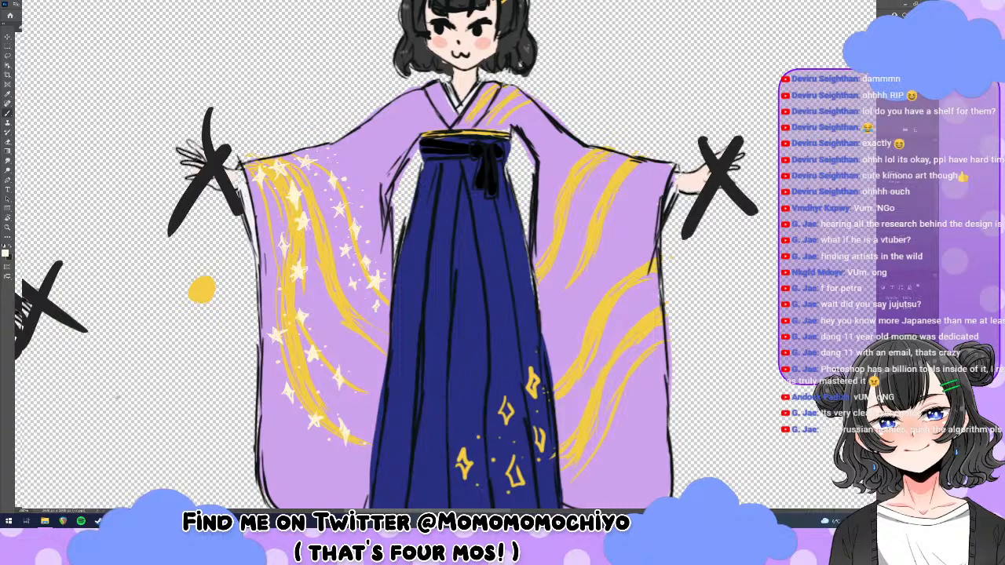
# Choose a soft brush, check the stars without the yellow bands, and undo a wavy test stroke beside the figure.
pyautogui.hotkey('ctrl', 'z')
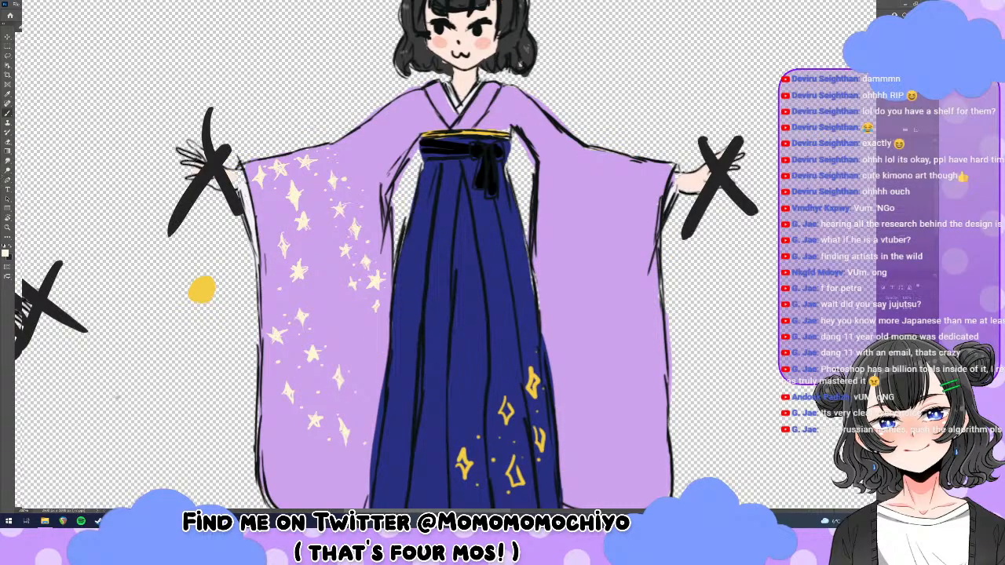
pyautogui.click(40, 15)
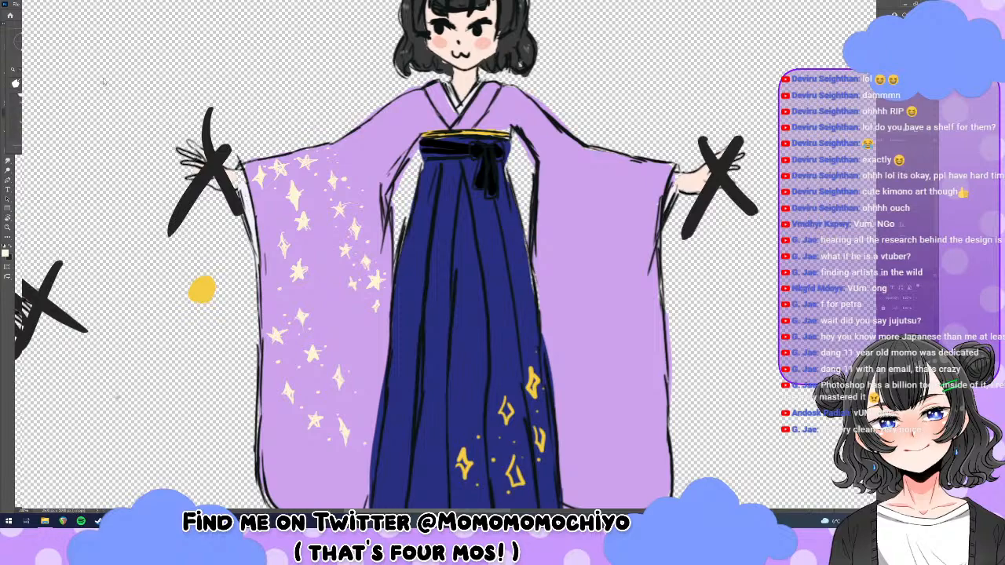
pyautogui.hotkey('ctrl', 'z')
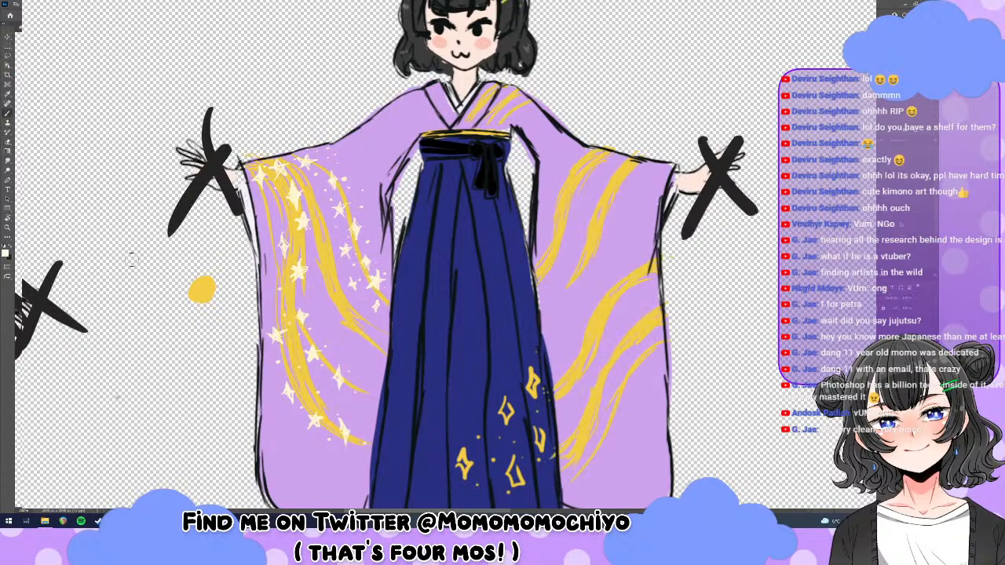
pyautogui.moveTo(86, 117); pyautogui.dragTo(157, 369)
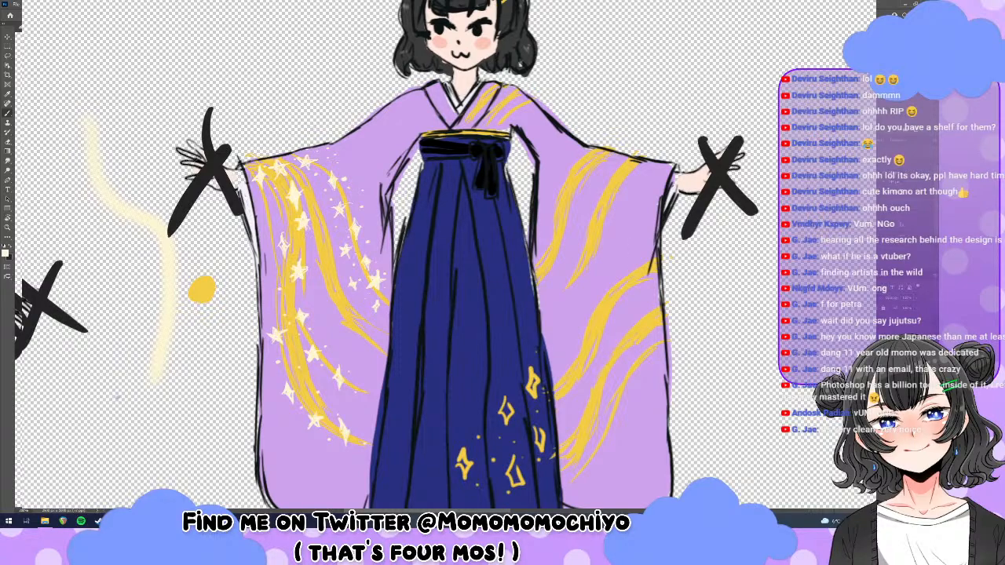
pyautogui.hotkey('ctrl', 'z')
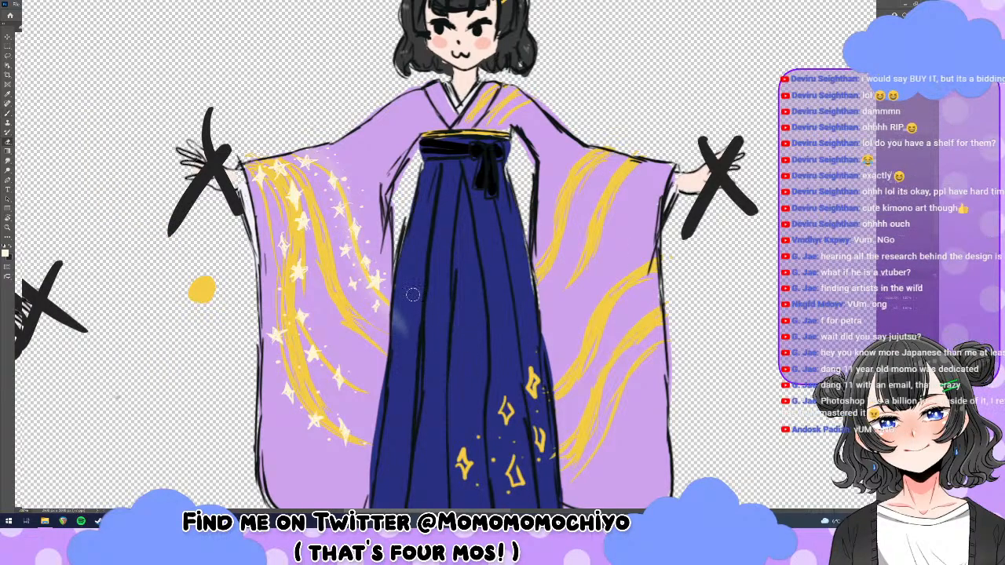
# Paint a soft cream glow along the innermost and middle yellow bands of the starred sleeve.
pyautogui.press('b')
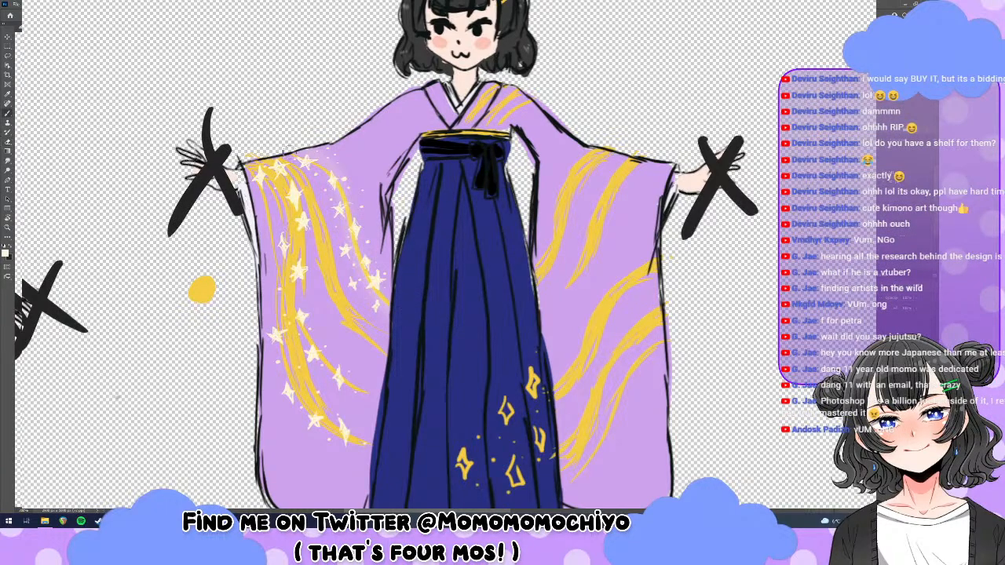
pyautogui.moveTo(310, 155); pyautogui.dragTo(376, 273)
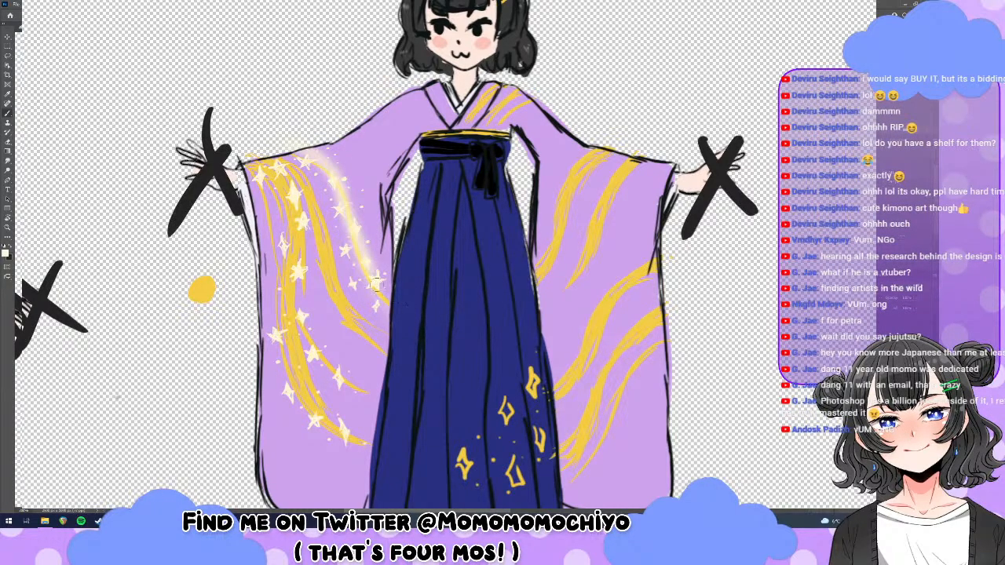
pyautogui.moveTo(271, 157)
pyautogui.mouseDown()
pyautogui.moveTo(296, 182)
pyautogui.moveTo(318, 269)
pyautogui.moveTo(369, 349)
pyautogui.mouseUp()
# Paint a soft cream glow along the starred sleeve's outer yellow band and its lower branches, reworking the first stroke.
pyautogui.moveTo(247, 165)
pyautogui.mouseDown()
pyautogui.moveTo(268, 182)
pyautogui.moveTo(314, 400)
pyautogui.moveTo(346, 424)
pyautogui.mouseUp()
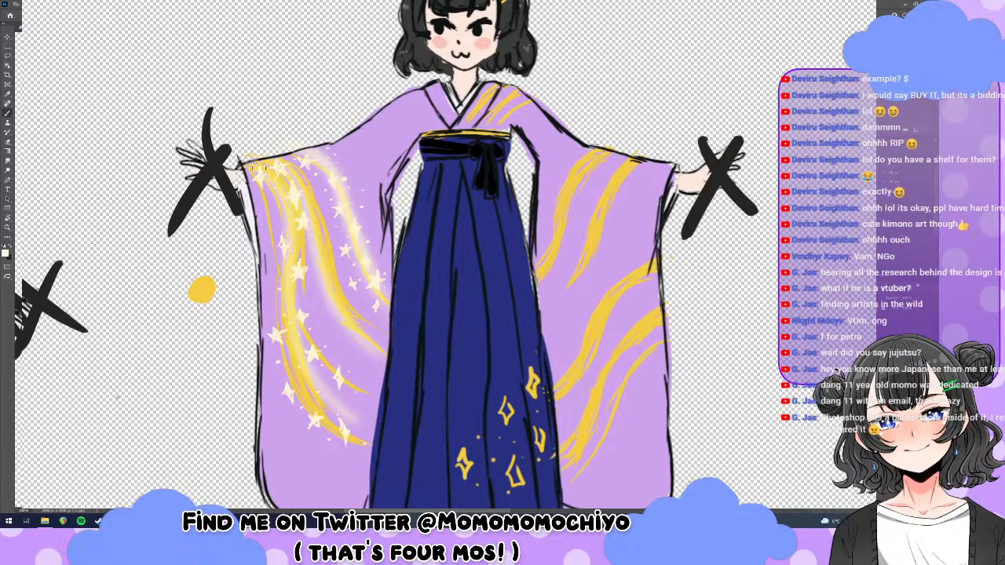
pyautogui.hotkey('ctrl', 'z')
pyautogui.moveTo(270, 172)
pyautogui.mouseDown()
pyautogui.moveTo(291, 253)
pyautogui.moveTo(282, 330)
pyautogui.mouseUp()
pyautogui.moveTo(291, 295); pyautogui.dragTo(296, 355)
pyautogui.moveTo(293, 317); pyautogui.dragTo(309, 382)
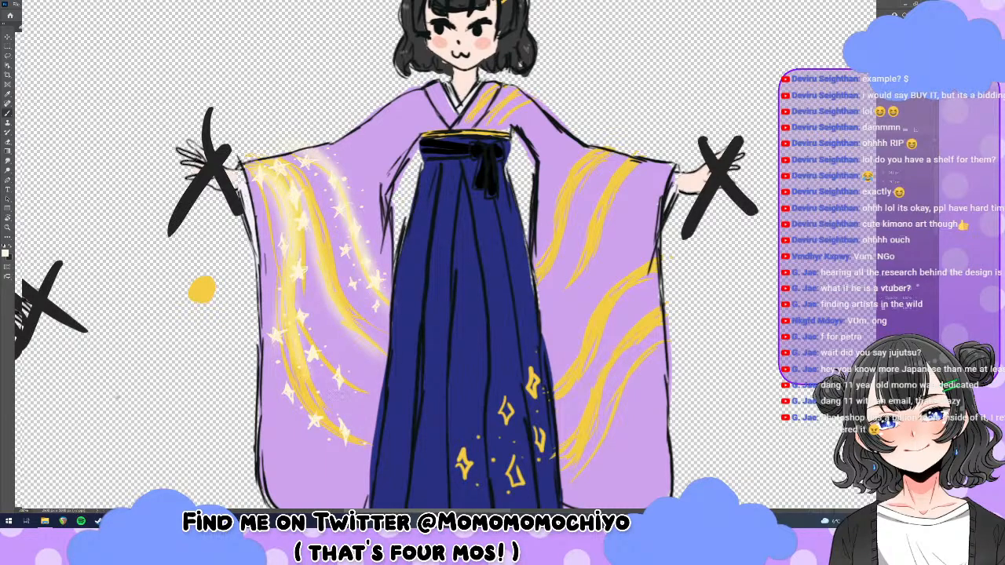
pyautogui.moveTo(292, 295); pyautogui.dragTo(310, 388)
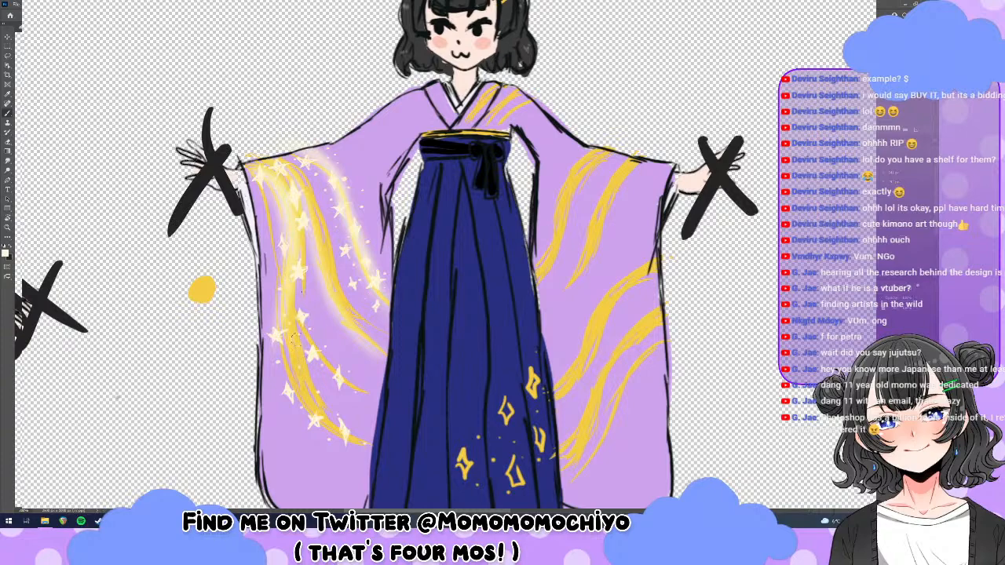
pyautogui.moveTo(286, 337)
pyautogui.mouseDown()
pyautogui.moveTo(337, 456)
pyautogui.moveTo(318, 351)
pyautogui.moveTo(358, 395)
pyautogui.mouseUp()
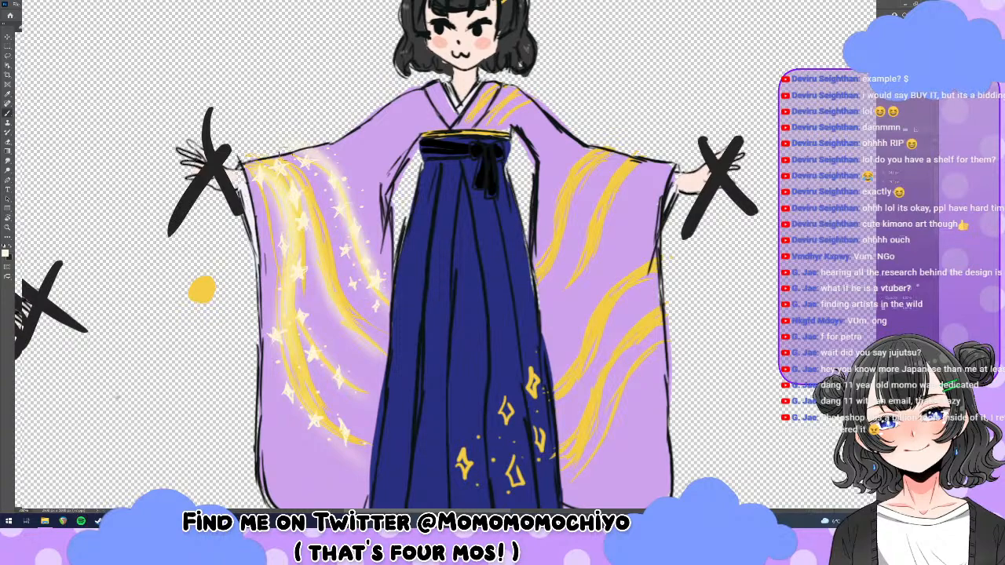
# Hide the yellow bands and build up the cream glow along the middle and outer star trails of the sleeve.
pyautogui.hotkey('ctrl', ',')
pyautogui.moveTo(297, 182); pyautogui.dragTo(315, 258)
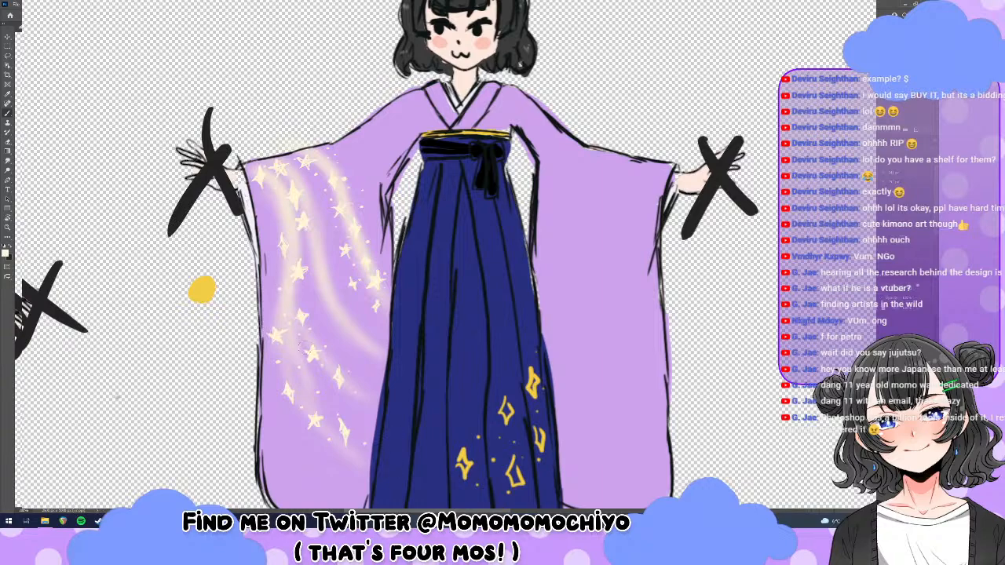
pyautogui.moveTo(284, 340); pyautogui.dragTo(308, 392)
pyautogui.moveTo(292, 353); pyautogui.dragTo(316, 404)
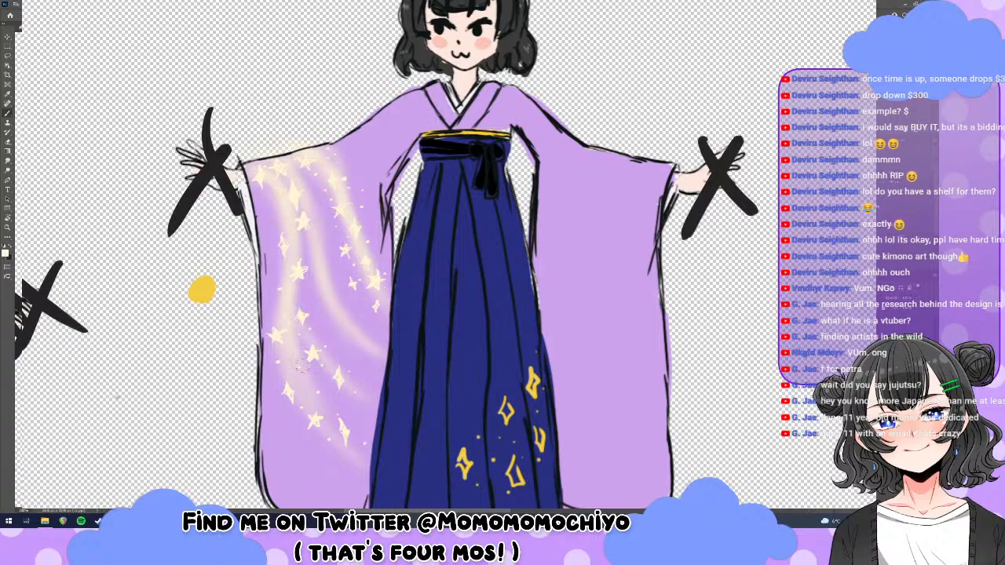
pyautogui.moveTo(293, 367); pyautogui.dragTo(311, 417)
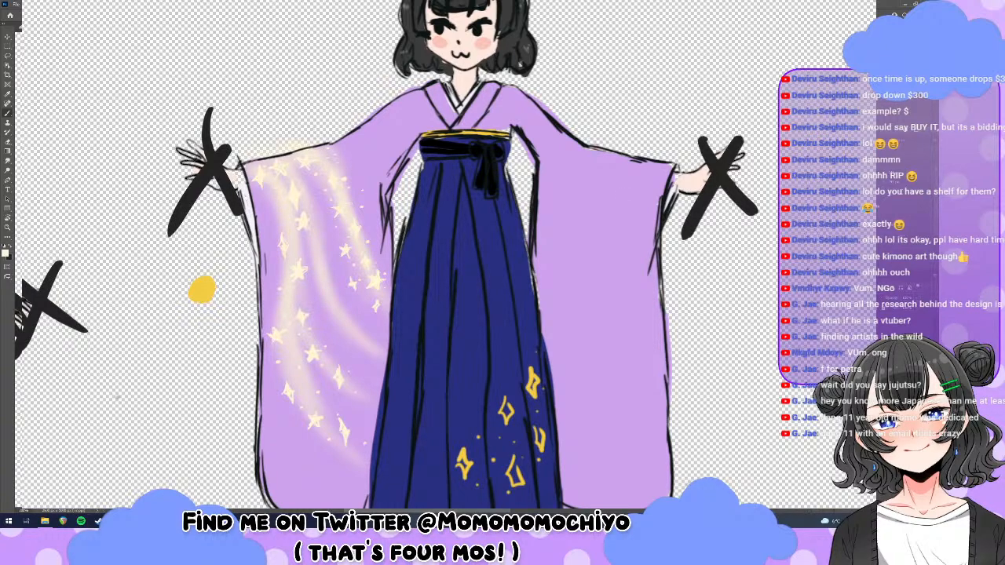
# Soften the sleeve's glow, erasing the excess near its upper edge and lightly repainting it with the brush.
pyautogui.press('e')
pyautogui.moveTo(907, 309); pyautogui.dragTo(909, 308)
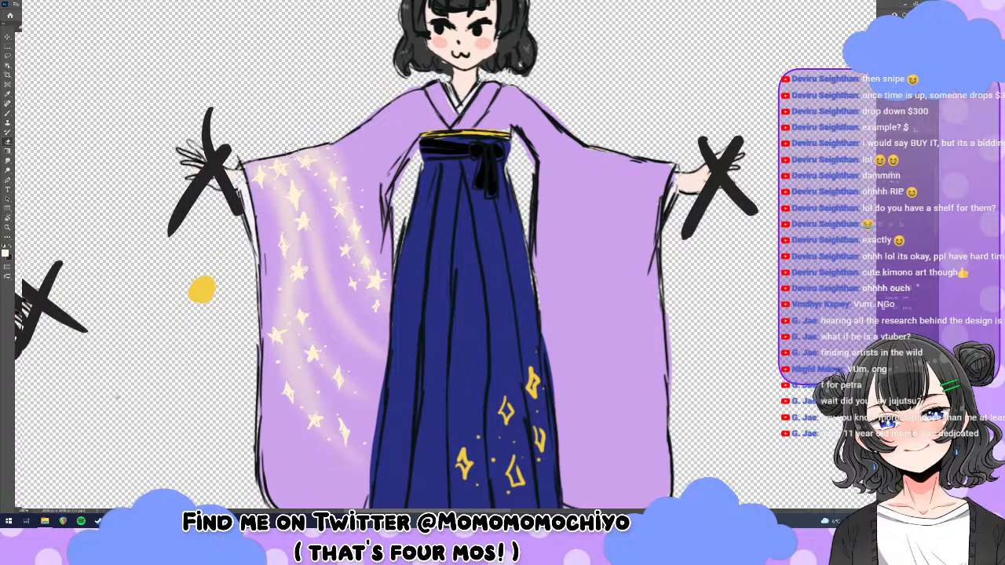
pyautogui.moveTo(313, 154); pyautogui.dragTo(280, 174)
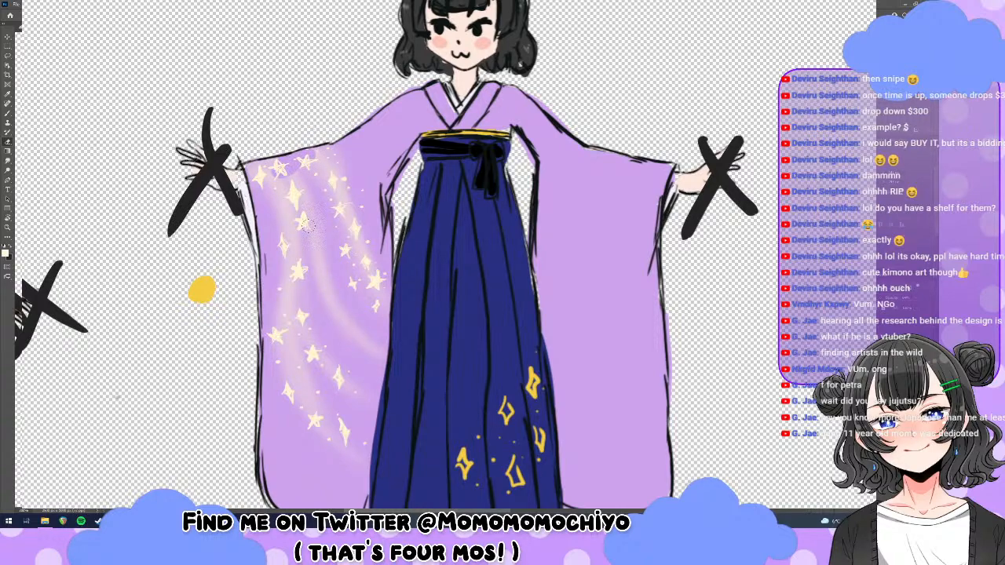
pyautogui.press('b')
pyautogui.moveTo(313, 157)
pyautogui.mouseDown()
pyautogui.moveTo(281, 168)
pyautogui.moveTo(289, 163)
pyautogui.mouseUp()
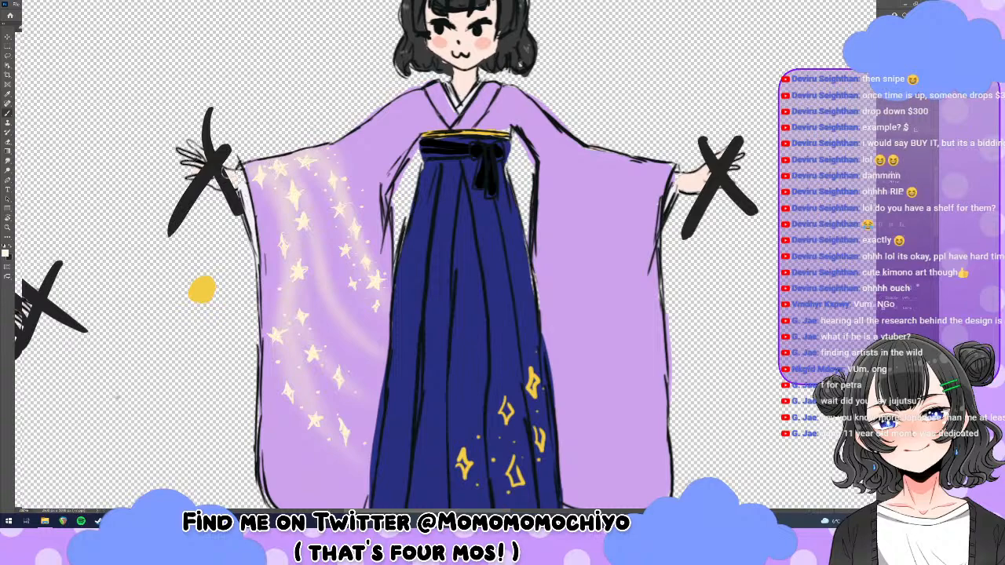
pyautogui.press('e')
pyautogui.press('b')
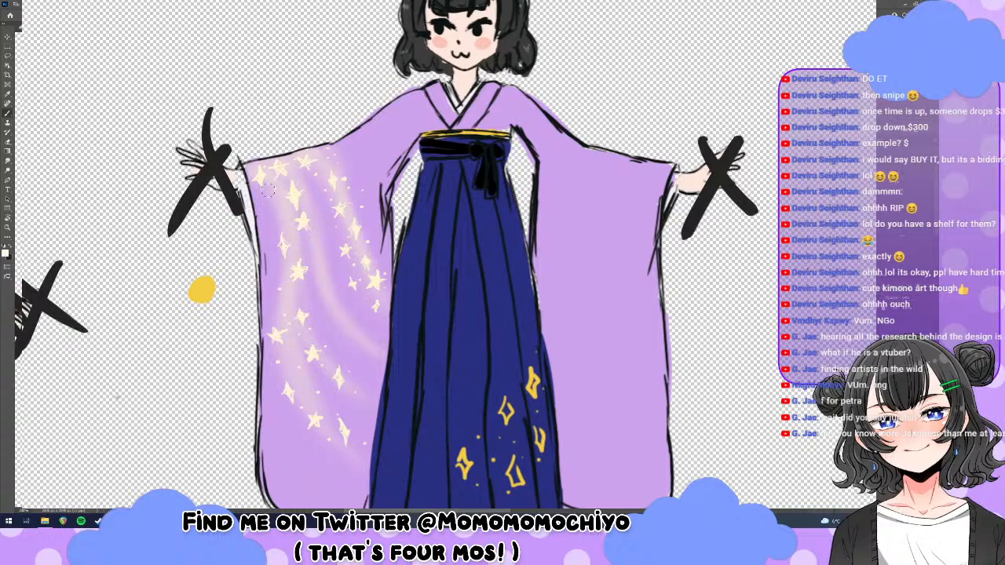
pyautogui.press('e')
pyautogui.press('b')
# Switch to the star-drawing brush, test it with a dab beside the figure, and undo the dab.
pyautogui.click(37, 15)
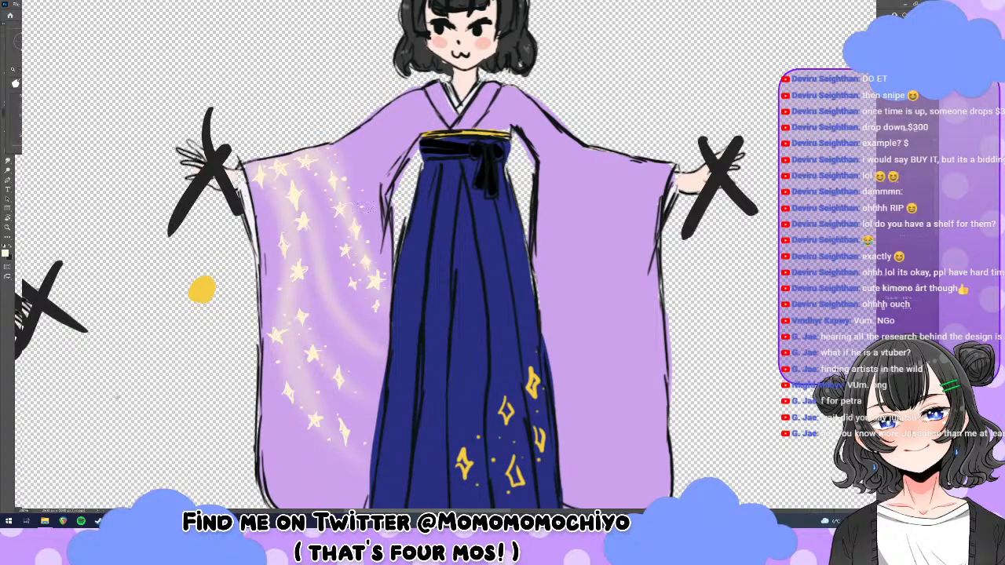
pyautogui.click(123, 223)
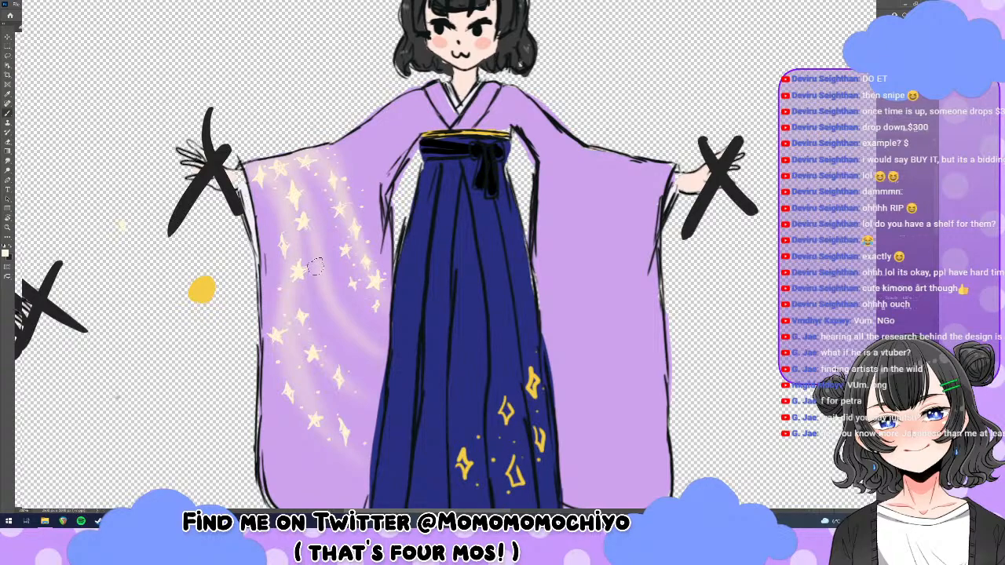
pyautogui.hotkey('ctrl', 'z')
pyautogui.press('e')
pyautogui.press('b')
# Check the glow without the stars, and show the stars and yellow bands again.
pyautogui.press('Delete')
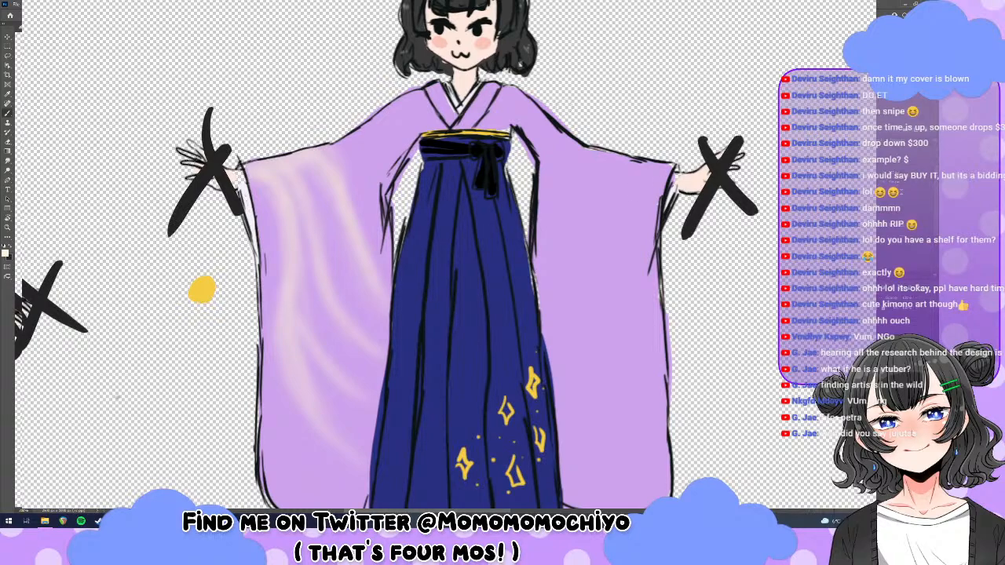
pyautogui.click(881, 334)
pyautogui.click(881, 322)
pyautogui.click(881, 334)
pyautogui.click(881, 334)
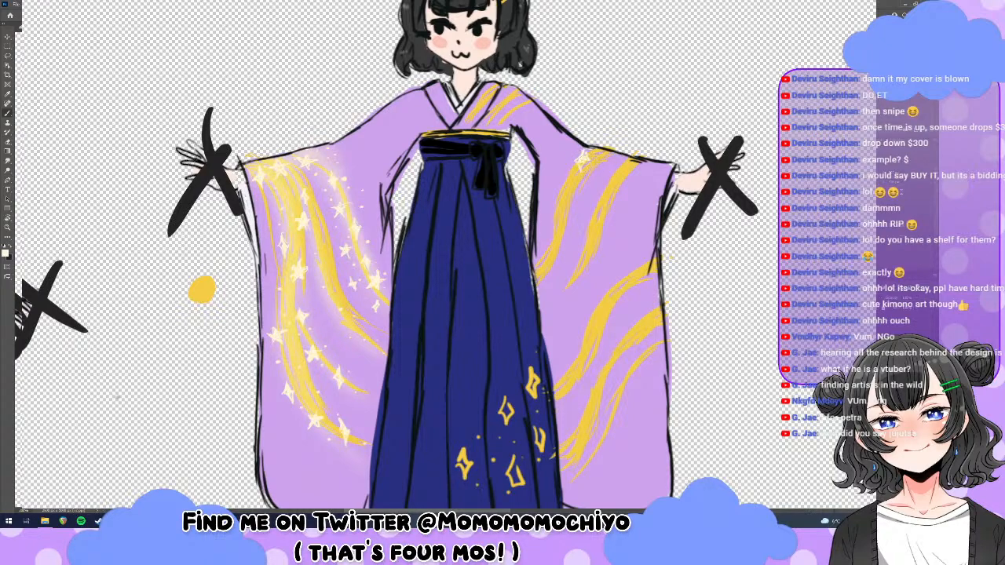
# Draw cream four-pointed stars down the innermost upper yellow band of the undecorated sleeve, refining them with the eraser.
pyautogui.press('e')
pyautogui.press('b')
pyautogui.press('e')
pyautogui.press('b')
pyautogui.moveTo(556, 185); pyautogui.dragTo(558, 204)
pyautogui.click(558, 191)
pyautogui.press('e')
pyautogui.press('b')
pyautogui.moveTo(562, 240); pyautogui.dragTo(554, 247)
pyautogui.press('e')
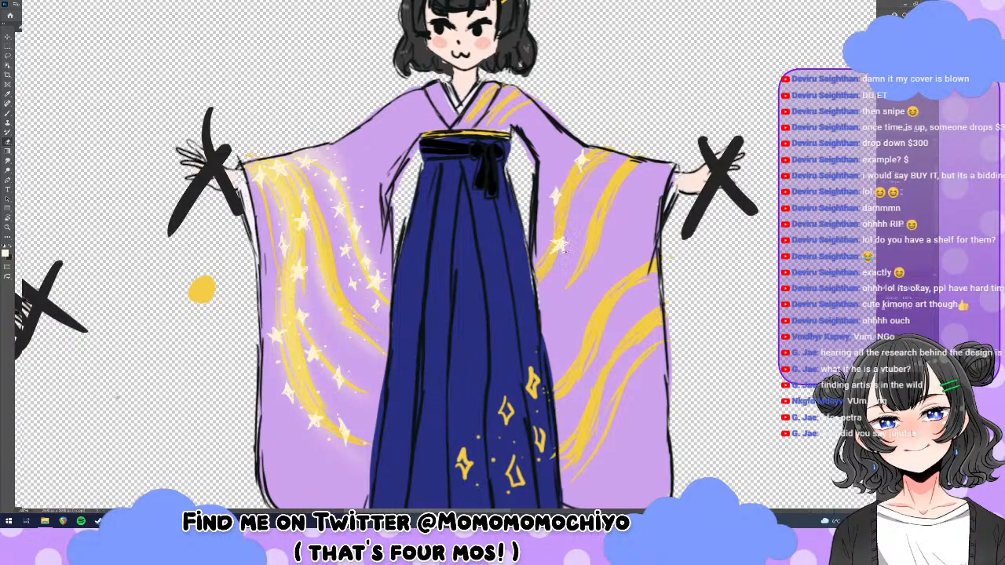
pyautogui.moveTo(561, 244); pyautogui.dragTo(560, 250)
pyautogui.press('b')
pyautogui.moveTo(560, 237)
pyautogui.mouseDown()
pyautogui.moveTo(560, 251)
pyautogui.moveTo(567, 244)
pyautogui.mouseUp()
pyautogui.moveTo(778, 29)
pyautogui.mouseDown()
pyautogui.moveTo(782, 39)
pyautogui.moveTo(748, 63)
pyautogui.mouseUp()
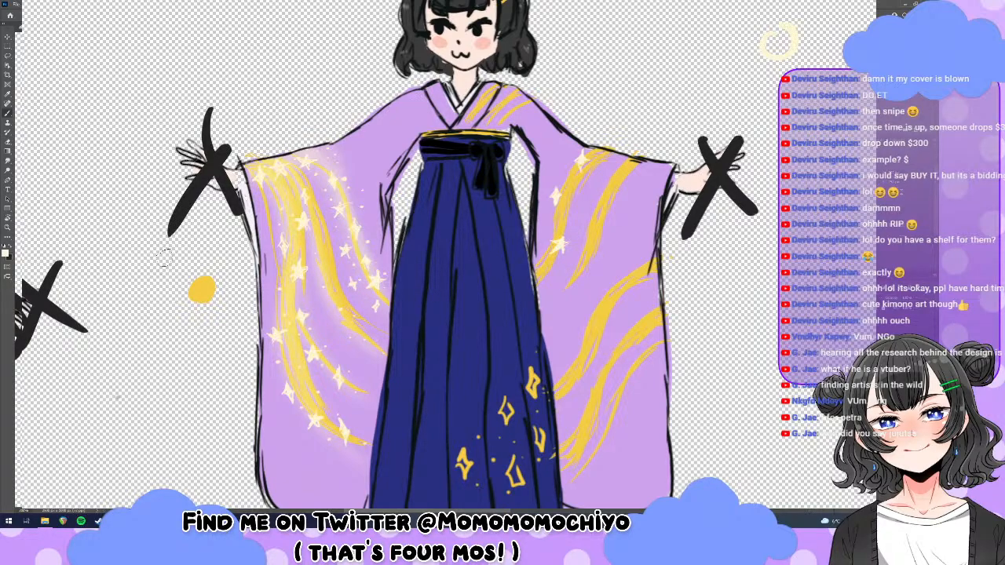
pyautogui.press('x')
pyautogui.moveTo(778, 39)
pyautogui.mouseDown()
pyautogui.moveTo(794, 24)
pyautogui.moveTo(777, 57)
pyautogui.moveTo(748, 35)
pyautogui.moveTo(785, 65)
pyautogui.moveTo(771, 114)
pyautogui.moveTo(787, 78)
pyautogui.moveTo(799, 92)
pyautogui.moveTo(802, 74)
pyautogui.mouseUp()
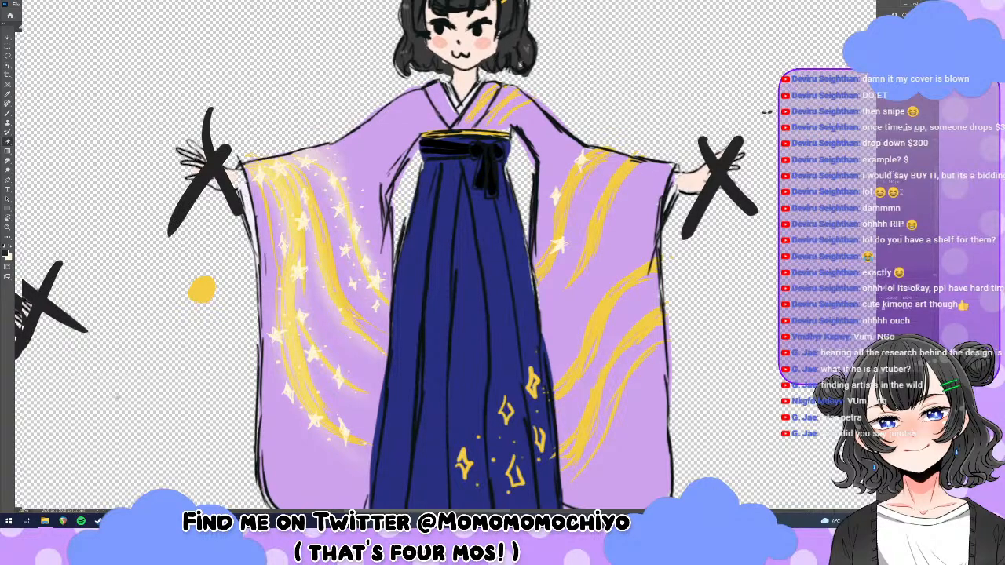
pyautogui.press('b')
pyautogui.moveTo(642, 51)
pyautogui.mouseDown()
pyautogui.moveTo(685, 48)
pyautogui.moveTo(681, 26)
pyautogui.moveTo(621, 92)
pyautogui.moveTo(609, 66)
pyautogui.mouseUp()
pyautogui.moveTo(685, 35)
pyautogui.mouseDown()
pyautogui.moveTo(689, 96)
pyautogui.moveTo(659, 58)
pyautogui.mouseUp()
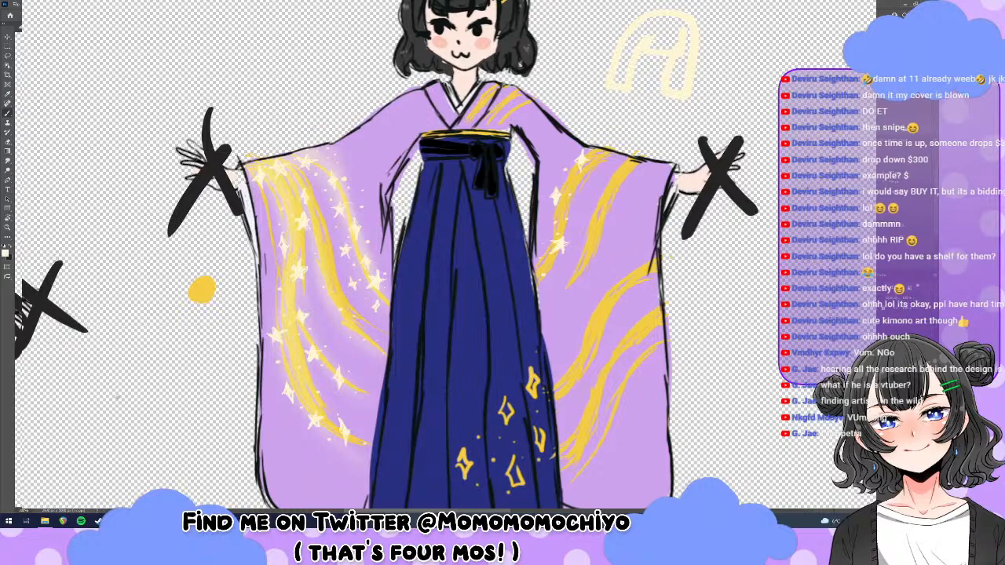
pyautogui.hotkey('ctrl', 'z')
pyautogui.hotkey('ctrl', 'z')
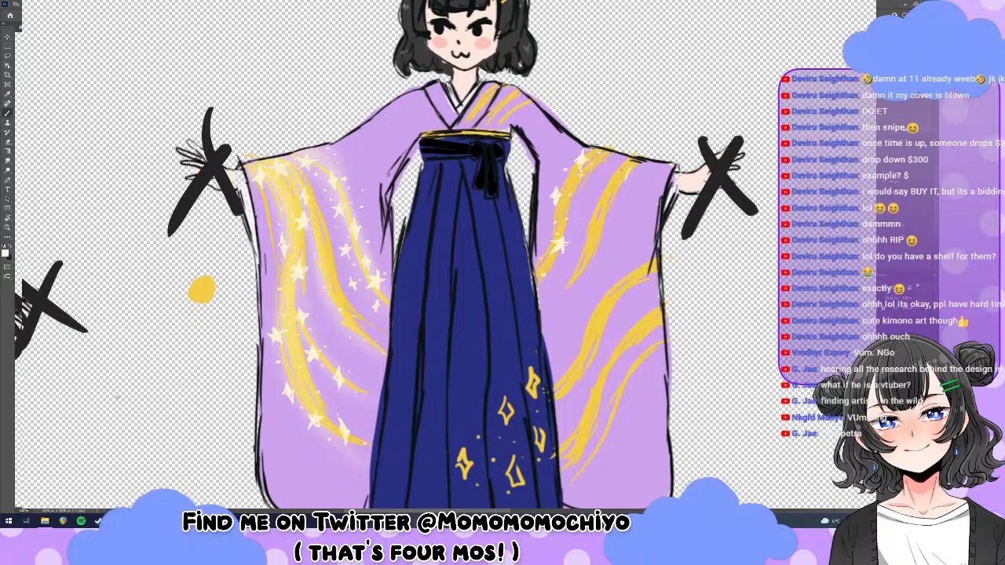
# Draw cream four-pointed stars on the second upper band of the same sleeve, starting at its top end.
pyautogui.click(631, 177)
pyautogui.click(632, 174)
pyautogui.click(627, 181)
pyautogui.click(624, 182)
pyautogui.click(633, 174)
pyautogui.moveTo(594, 194)
pyautogui.mouseDown()
pyautogui.moveTo(615, 259)
pyautogui.moveTo(596, 203)
pyautogui.mouseUp()
pyautogui.press('e')
pyautogui.press('b')
pyautogui.moveTo(597, 250)
pyautogui.mouseDown()
pyautogui.moveTo(608, 245)
pyautogui.moveTo(610, 261)
pyautogui.moveTo(605, 253)
pyautogui.mouseUp()
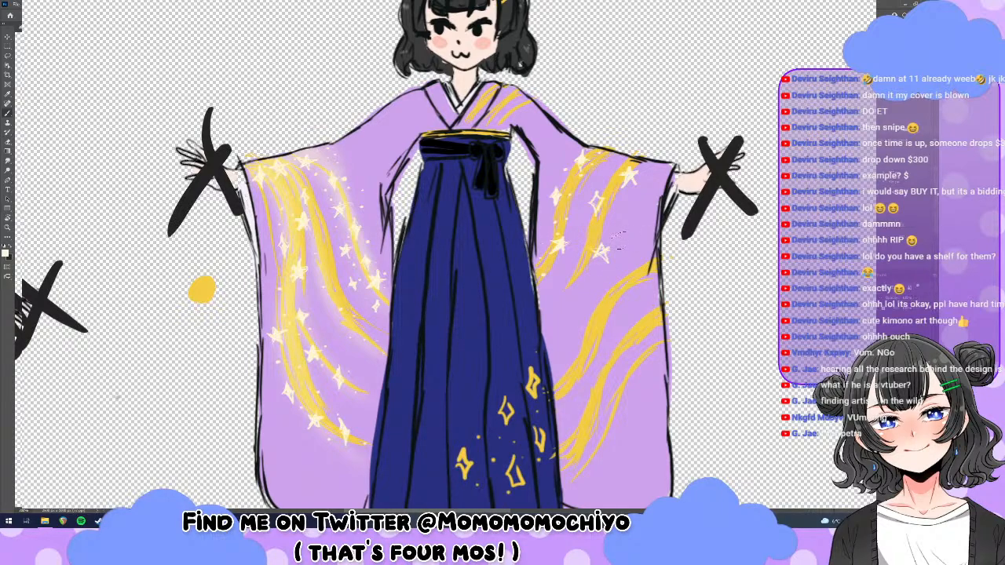
# Redraw the third star higher on the second upper band and refine the star above it.
pyautogui.press('e')
pyautogui.press('b')
pyautogui.click(600, 253)
pyautogui.click(599, 254)
pyautogui.click(598, 255)
pyautogui.click(600, 252)
pyautogui.press('e')
pyautogui.press('b')
pyautogui.moveTo(600, 240)
pyautogui.mouseDown()
pyautogui.moveTo(609, 235)
pyautogui.moveTo(597, 239)
pyautogui.mouseUp()
pyautogui.moveTo(594, 196); pyautogui.dragTo(597, 206)
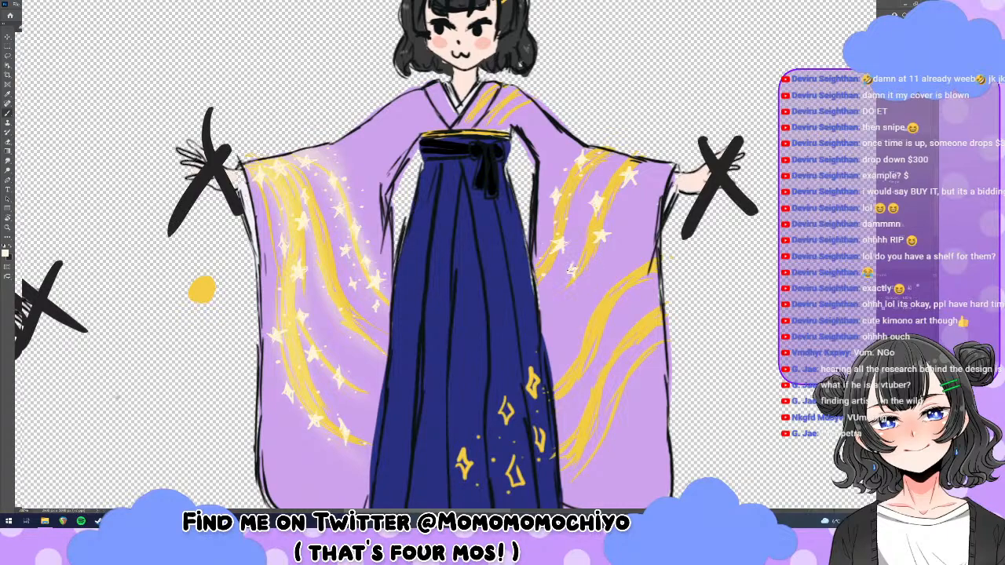
# Add a star at the second band's lower end and scatter small stars and dots around both upper bands.
pyautogui.moveTo(571, 268); pyautogui.dragTo(574, 275)
pyautogui.press('e')
pyautogui.press('b')
pyautogui.press('e')
pyautogui.press('b')
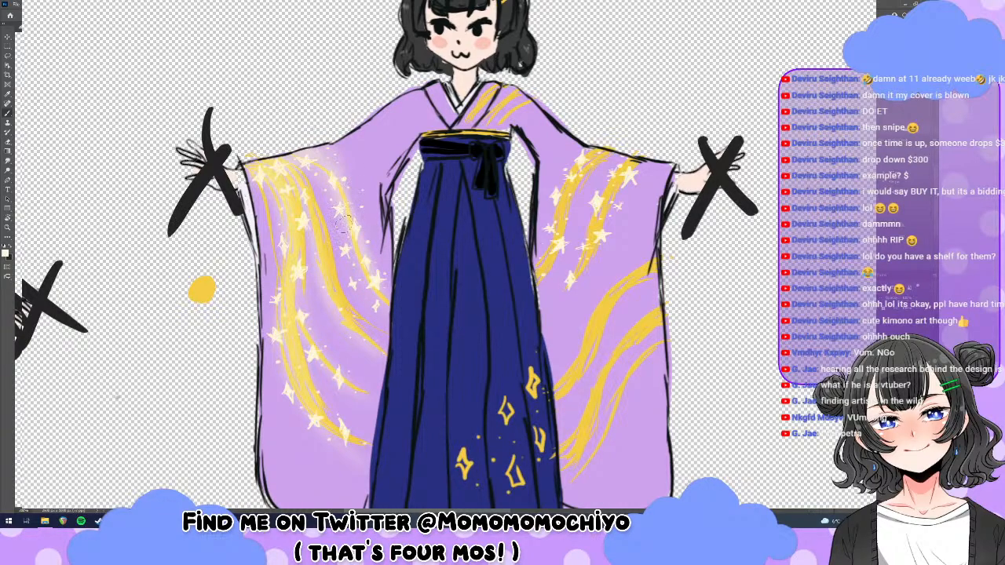
pyautogui.press('e')
pyautogui.press('b')
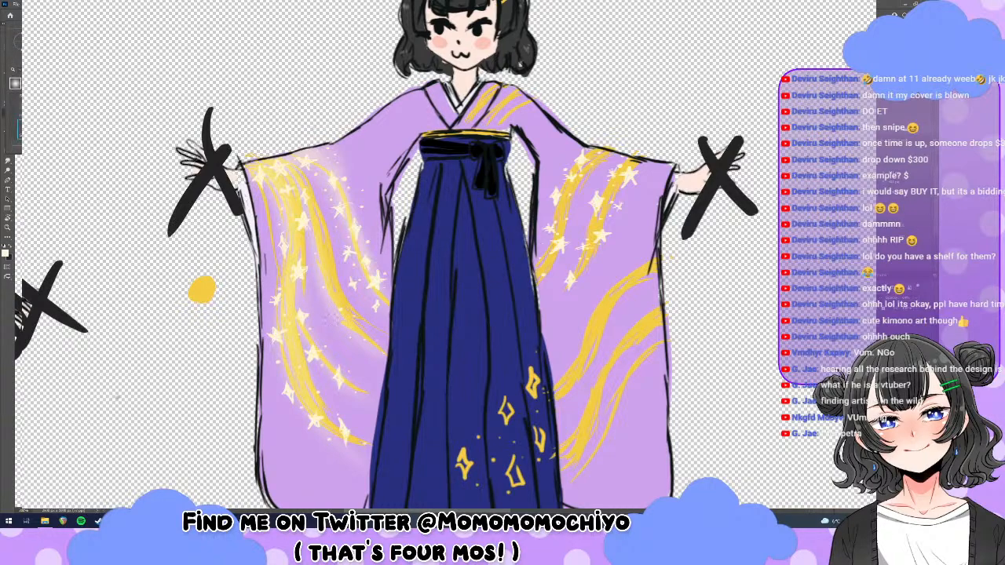
# Choose a soft brush and try a cream glow along the two upper bands of the newly starred sleeve.
pyautogui.press('Escape')
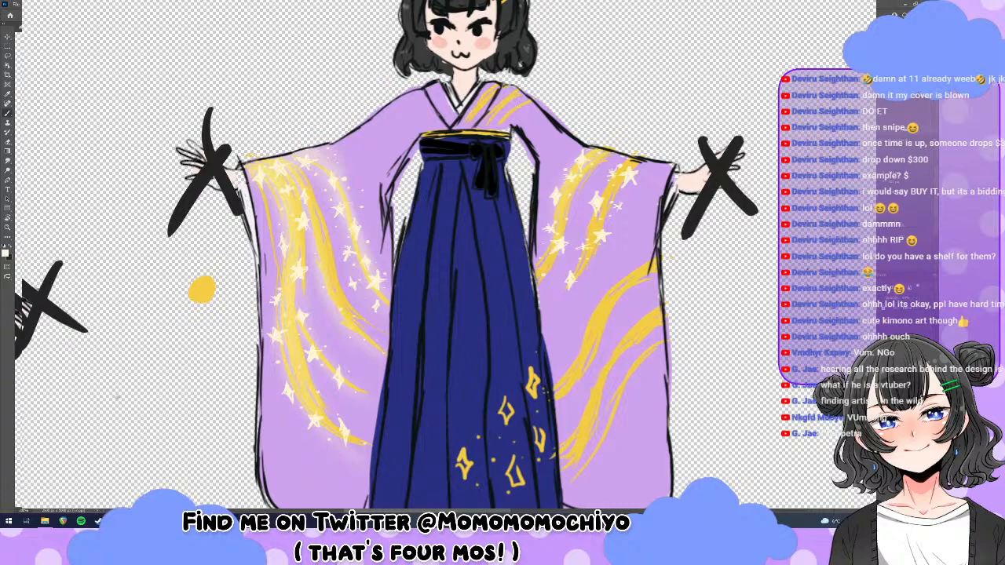
pyautogui.rightClick(69, 29)
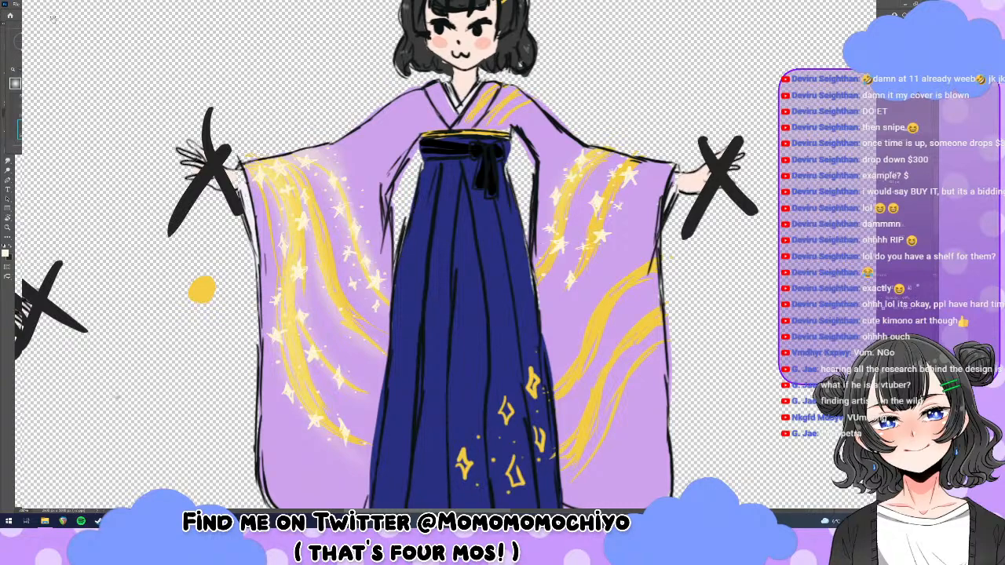
pyautogui.press('Escape')
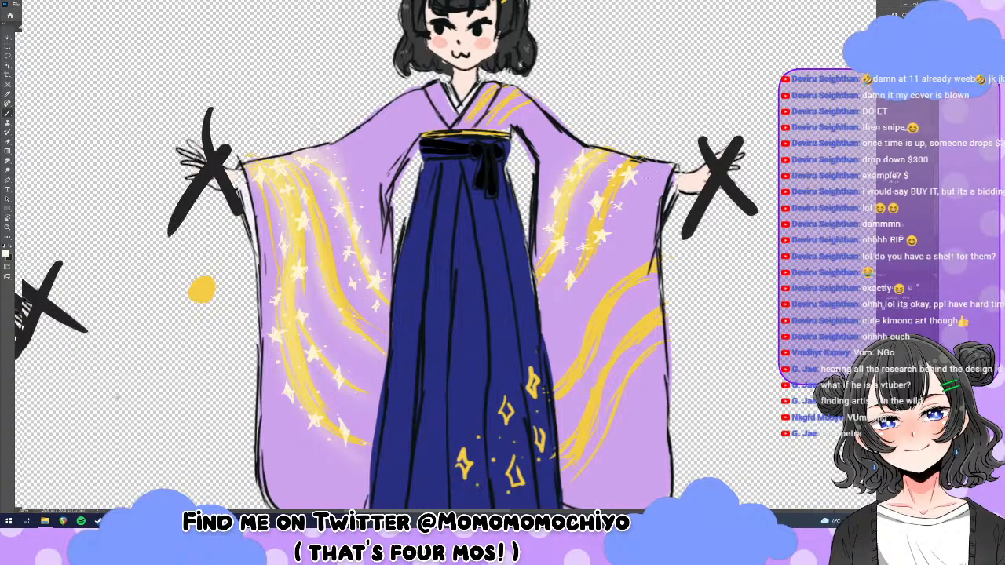
pyautogui.moveTo(609, 174); pyautogui.dragTo(603, 196)
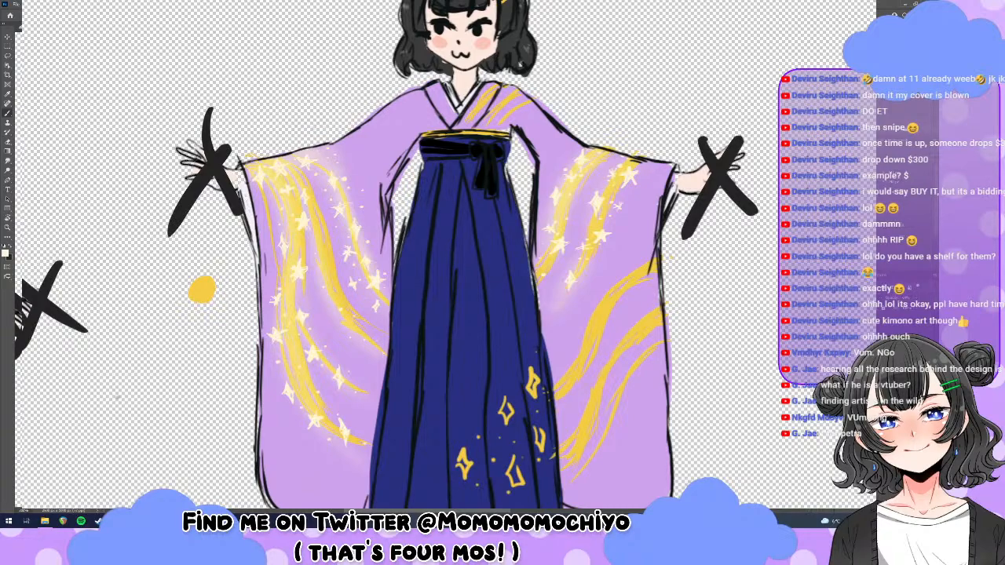
# Compare the new glow without the stars, and with the stars but without the yellow bands.
pyautogui.press('Delete')
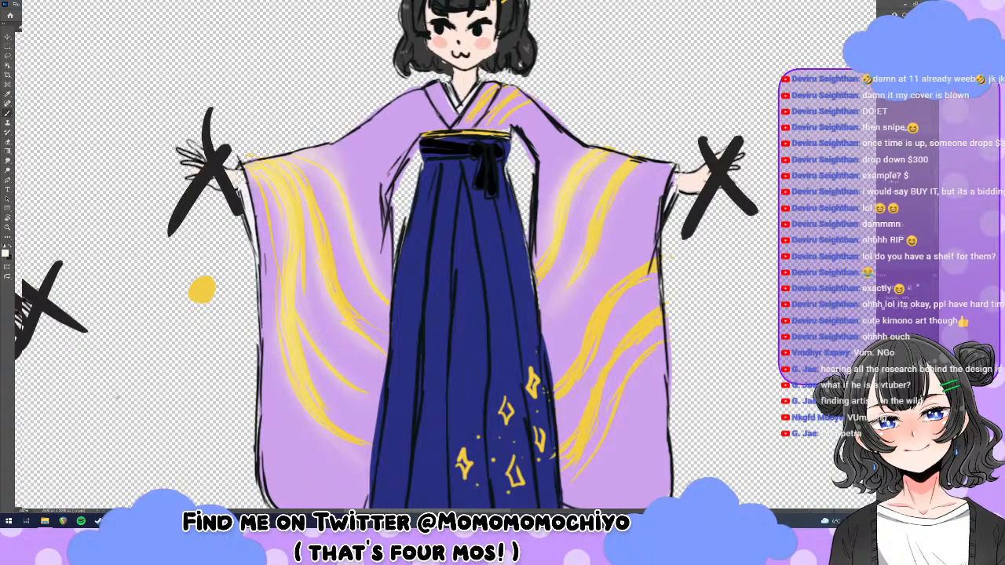
pyautogui.click(881, 334)
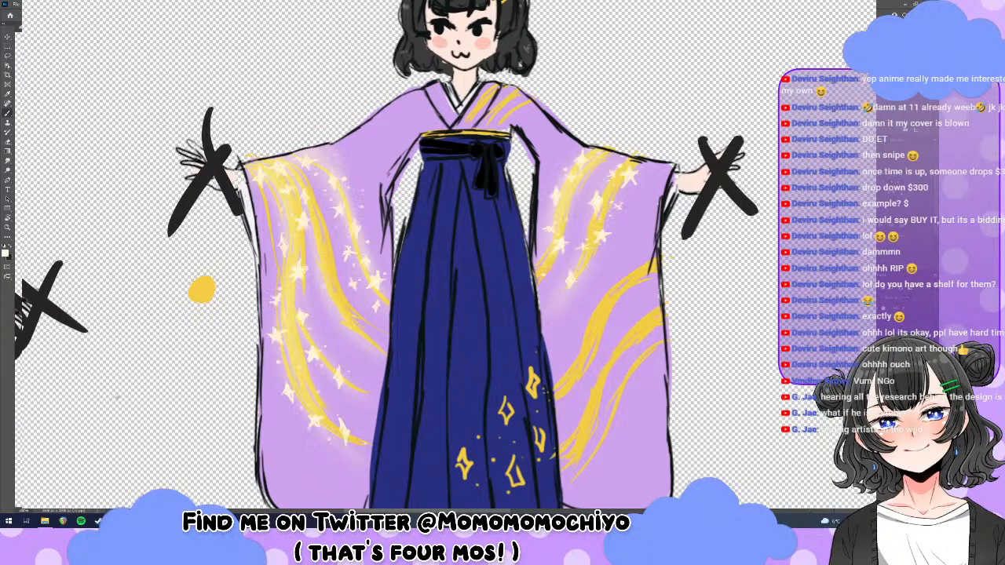
pyautogui.click(881, 347)
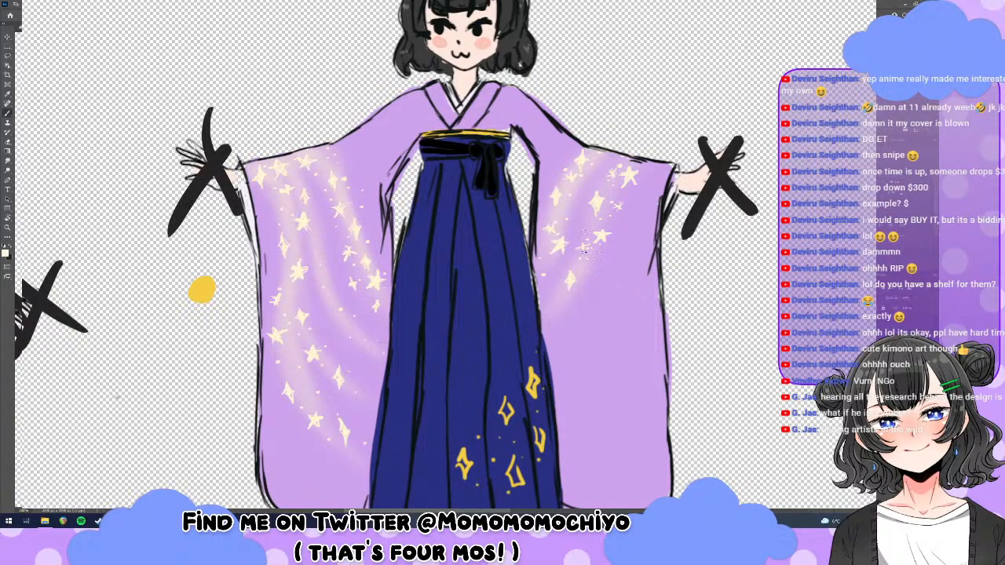
# Erase the cream glow around both star trails on the newly starred sleeve.
pyautogui.press('e')
pyautogui.moveTo(572, 162); pyautogui.dragTo(545, 237)
pyautogui.moveTo(572, 192); pyautogui.dragTo(548, 263)
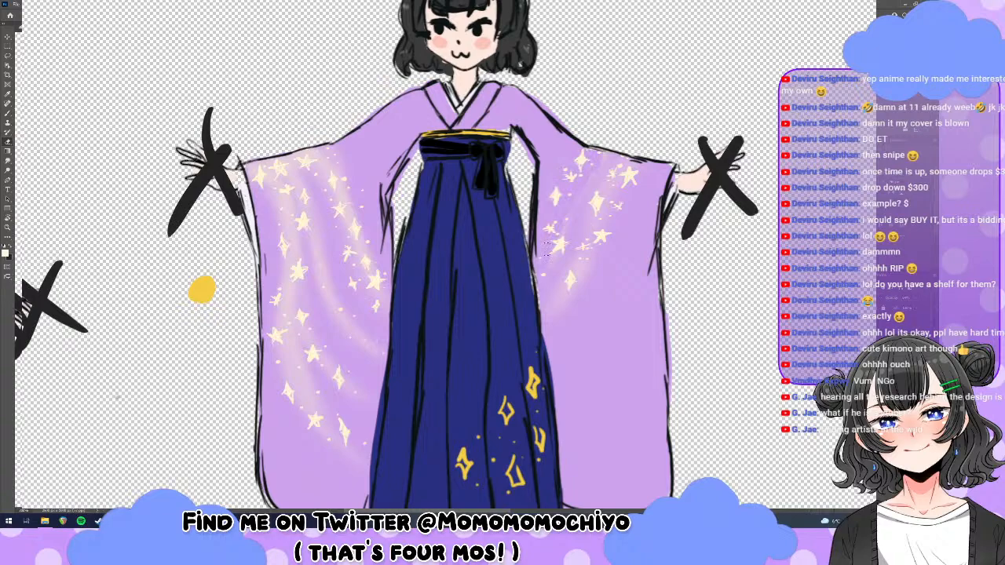
pyautogui.moveTo(609, 179); pyautogui.dragTo(559, 308)
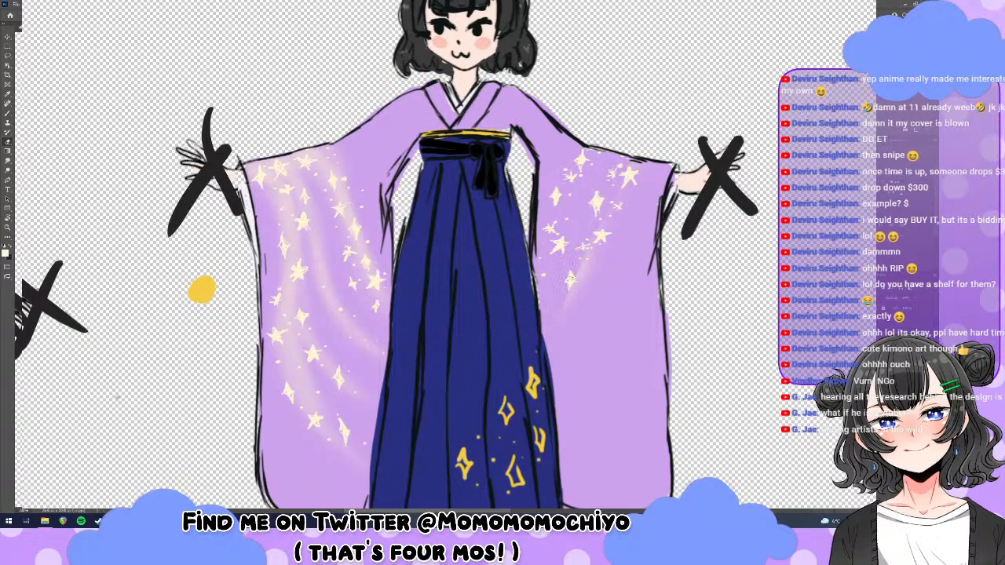
pyautogui.moveTo(589, 249); pyautogui.dragTo(576, 297)
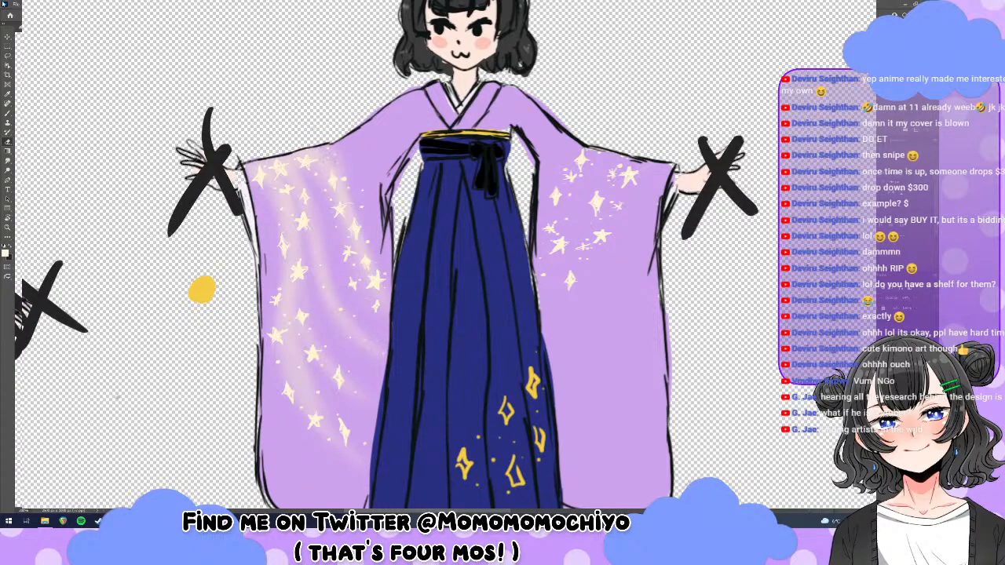
# Choose a soft round brush and show the yellow kimono bands again along with the stars.
pyautogui.click(38, 15)
pyautogui.click(16, 84)
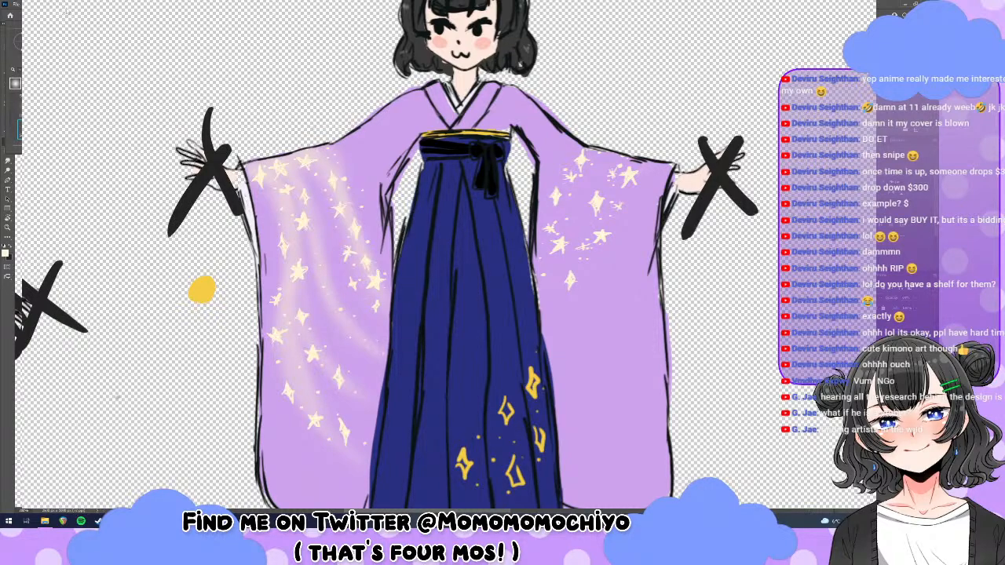
pyautogui.hotkey('ctrl', 'z')
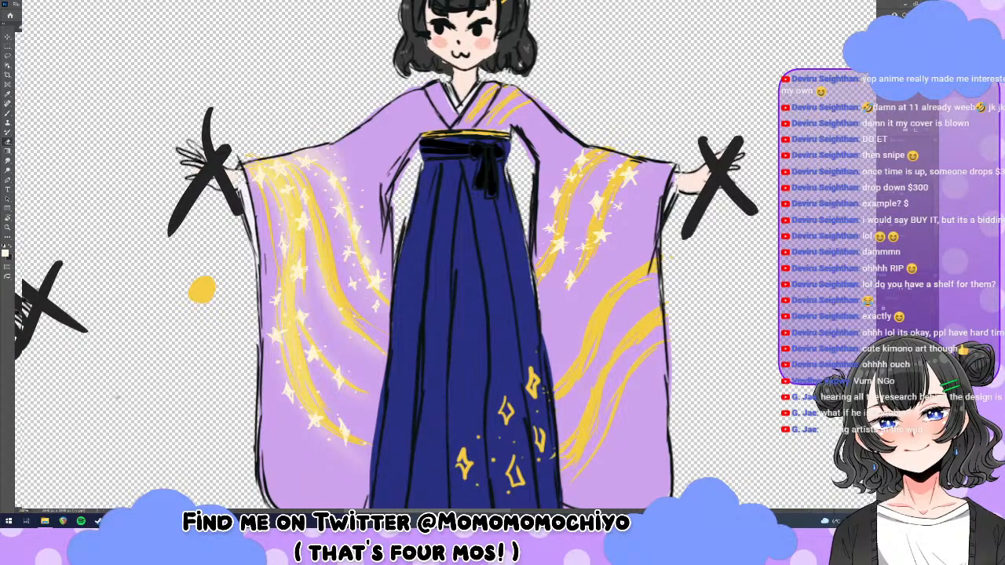
pyautogui.hotkey('ctrl', 'z')
pyautogui.hotkey('ctrl', 'shift', 'z')
# Paint a soft cream glow along the sleeve's two upper starred bands and erase the spill over the skirt.
pyautogui.press('b')
pyautogui.moveTo(550, 222)
pyautogui.mouseDown()
pyautogui.moveTo(590, 154)
pyautogui.moveTo(607, 149)
pyautogui.moveTo(565, 206)
pyautogui.moveTo(558, 181)
pyautogui.moveTo(553, 235)
pyautogui.moveTo(526, 279)
pyautogui.moveTo(556, 234)
pyautogui.mouseUp()
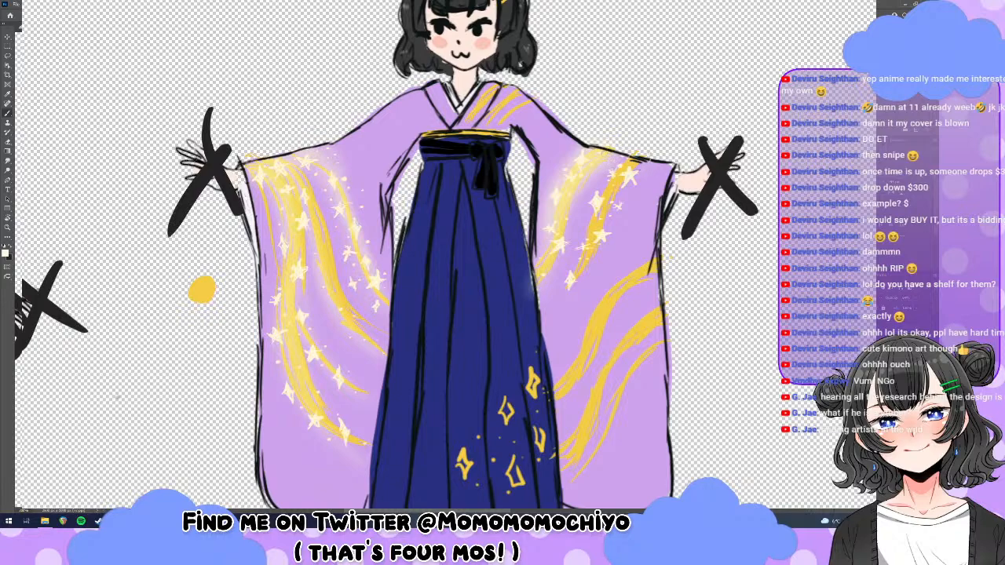
pyautogui.moveTo(613, 179)
pyautogui.mouseDown()
pyautogui.moveTo(596, 248)
pyautogui.moveTo(526, 322)
pyautogui.mouseUp()
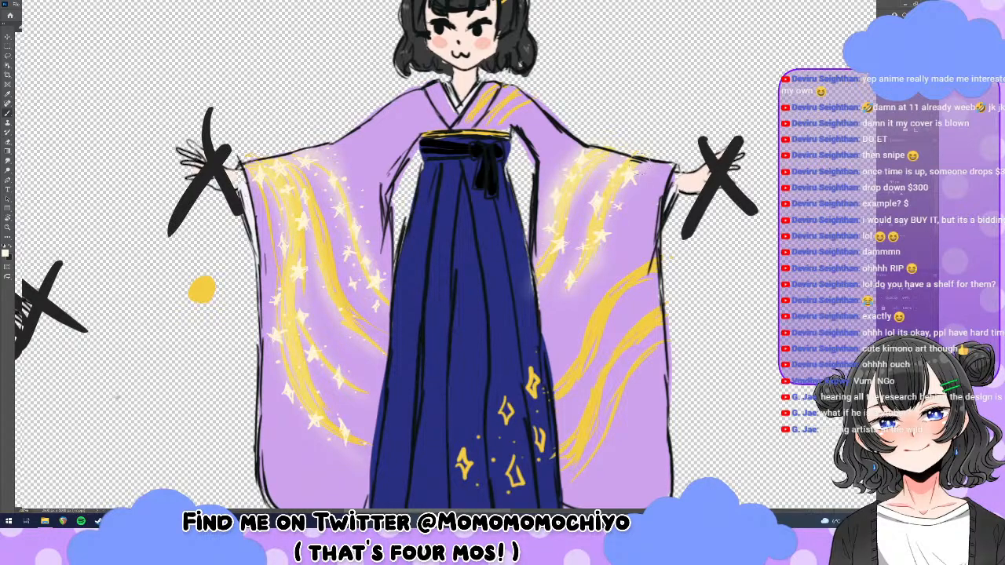
pyautogui.moveTo(586, 242); pyautogui.dragTo(585, 282)
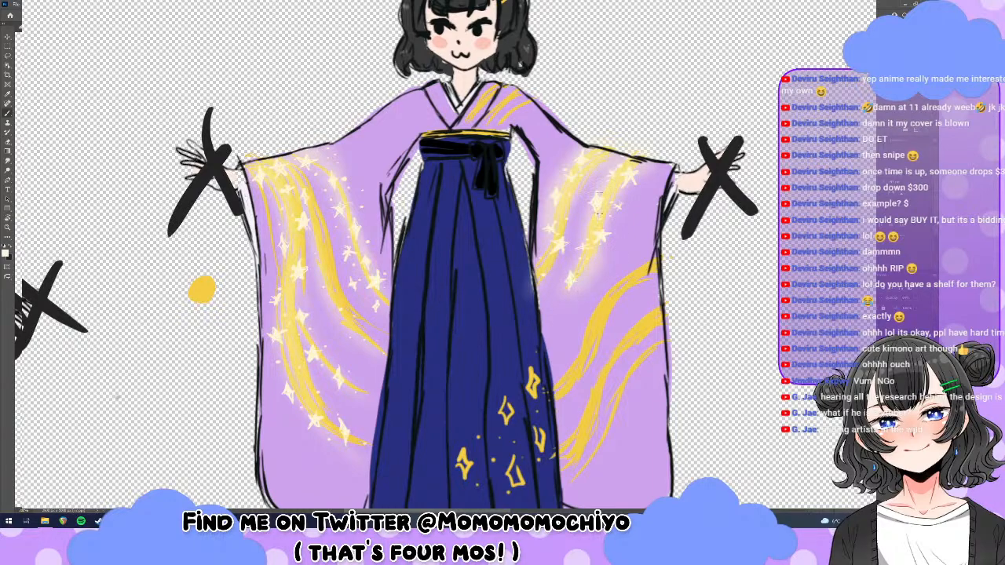
pyautogui.moveTo(601, 241); pyautogui.dragTo(598, 284)
pyautogui.press('e')
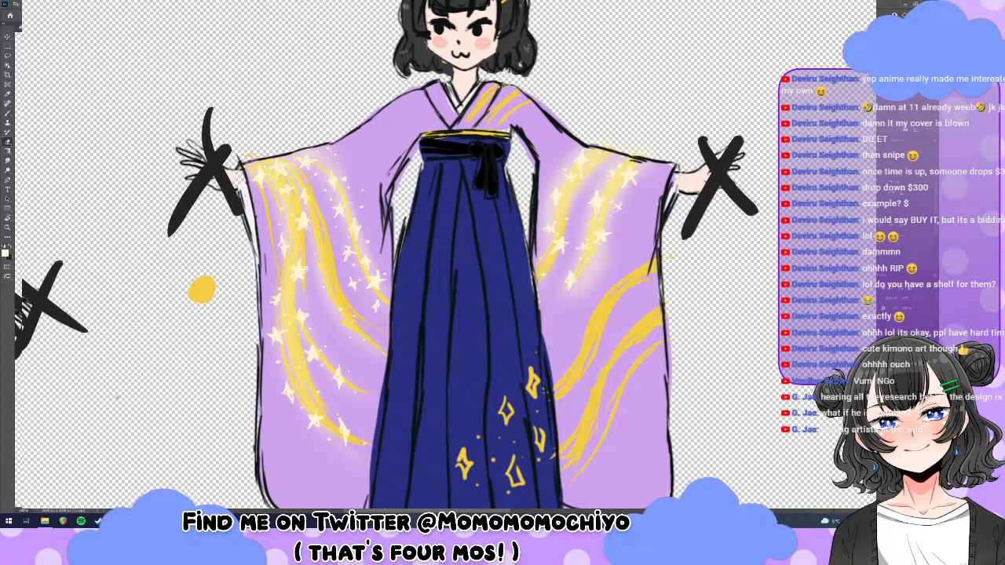
pyautogui.scroll(-3, 445, 255)
pyautogui.scroll(1, 445, 255)
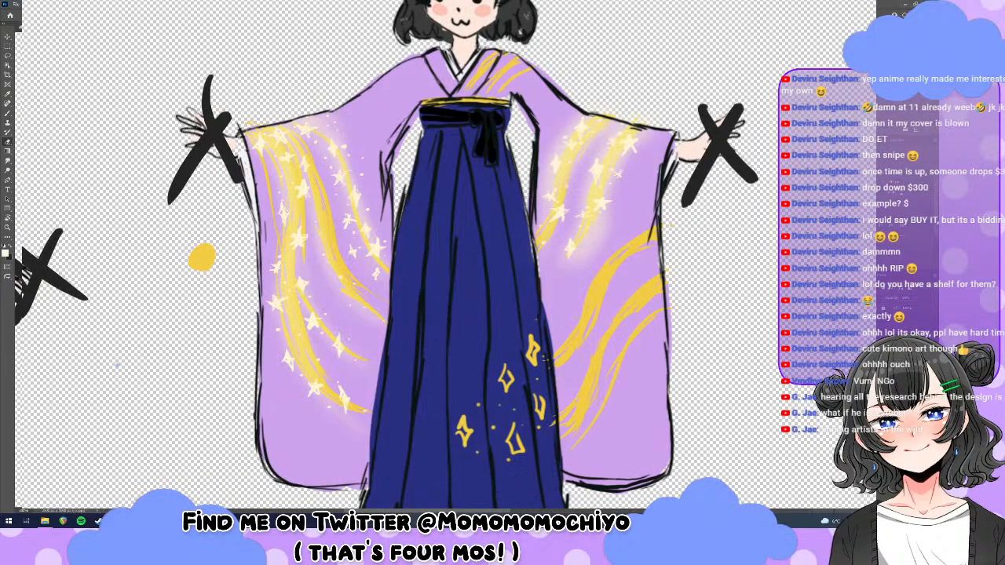
# Choose a hard brush, draw the first cream stars at the upper end of the same sleeve's third band, and refine them with the eraser.
pyautogui.press('i')
pyautogui.moveTo(321, 316)
pyautogui.mouseDown()
pyautogui.moveTo(314, 309)
pyautogui.moveTo(312, 321)
pyautogui.mouseUp()
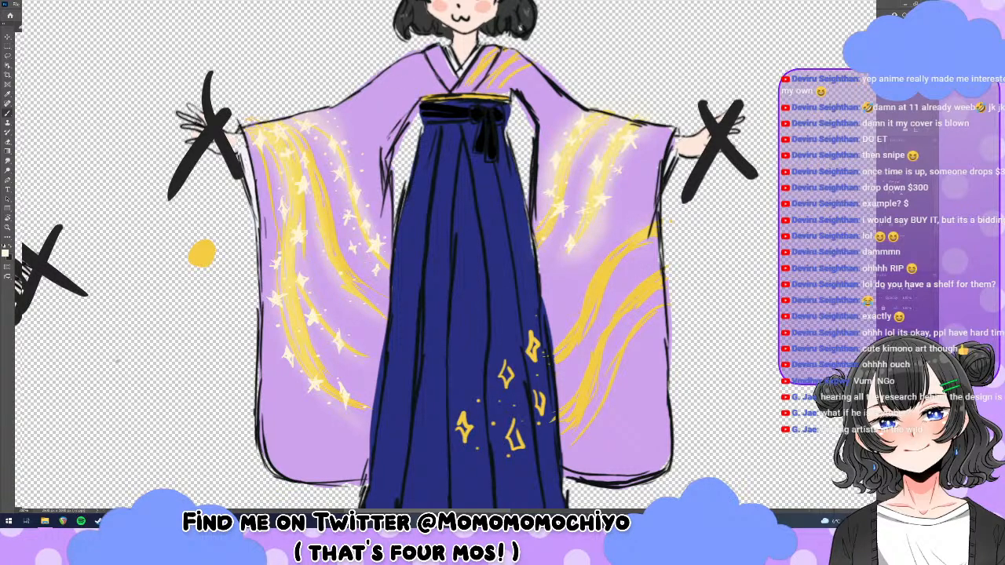
pyautogui.click(34, 15)
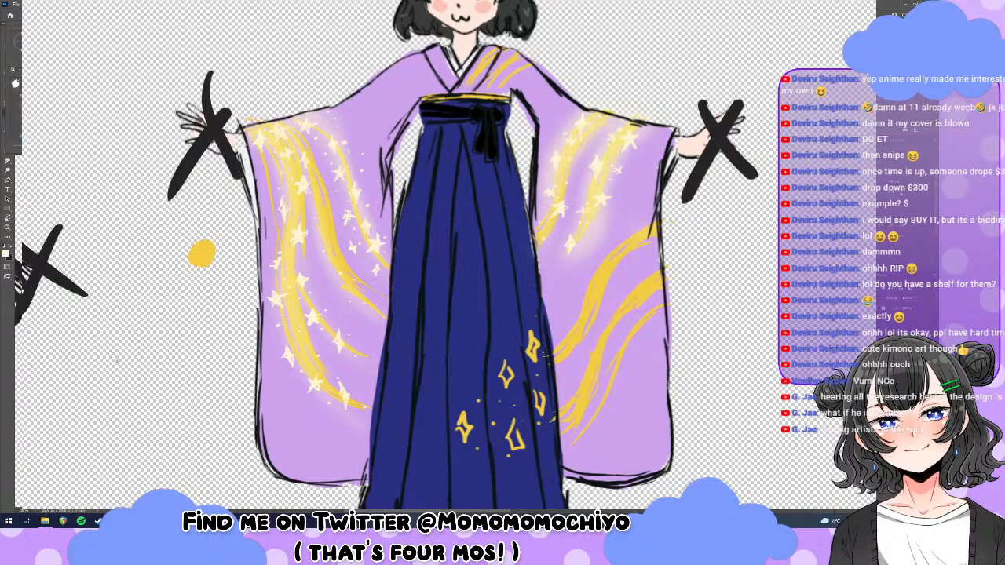
pyautogui.press('Escape')
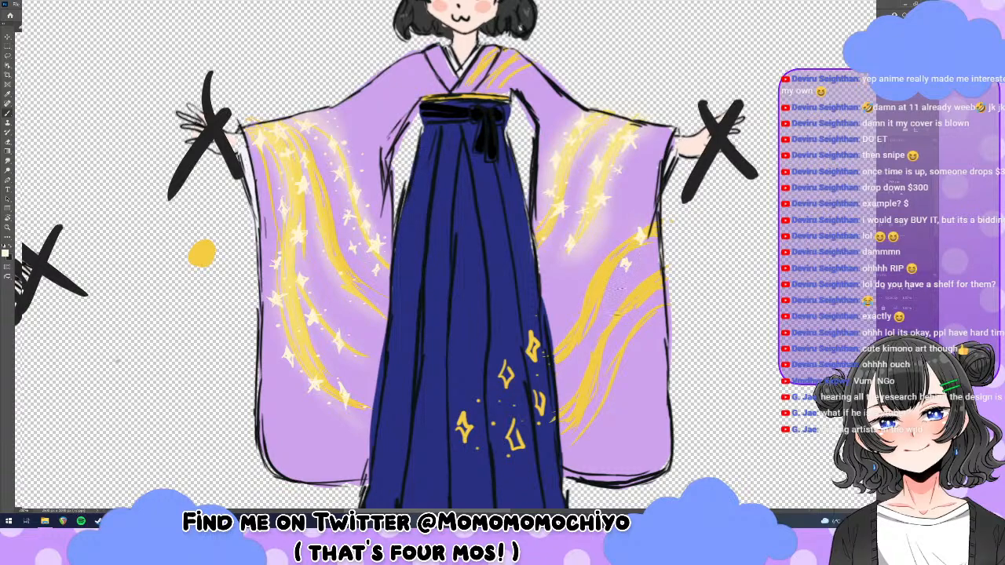
pyautogui.press('e')
pyautogui.click(38, 16)
pyautogui.click(50, 54)
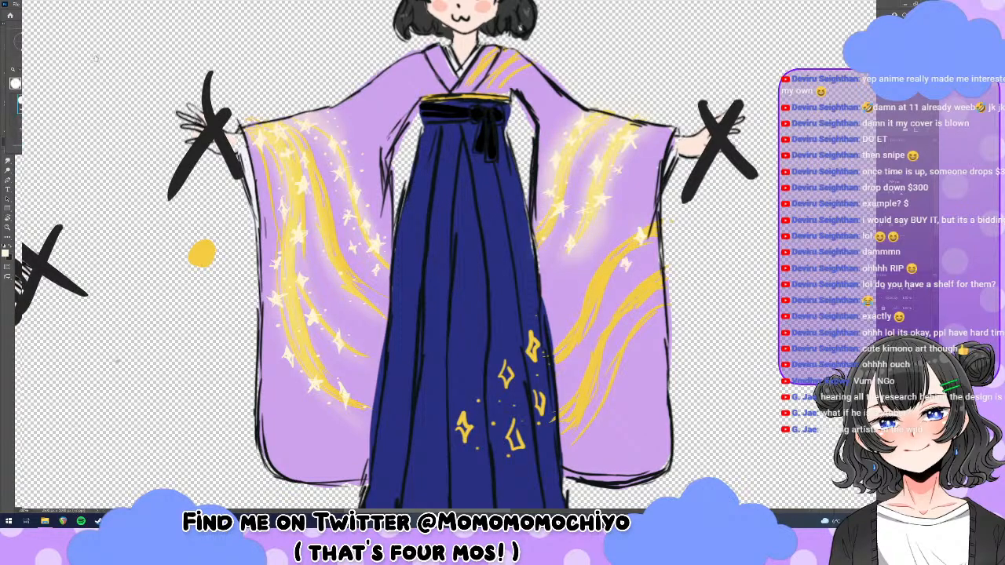
pyautogui.click(76, 114)
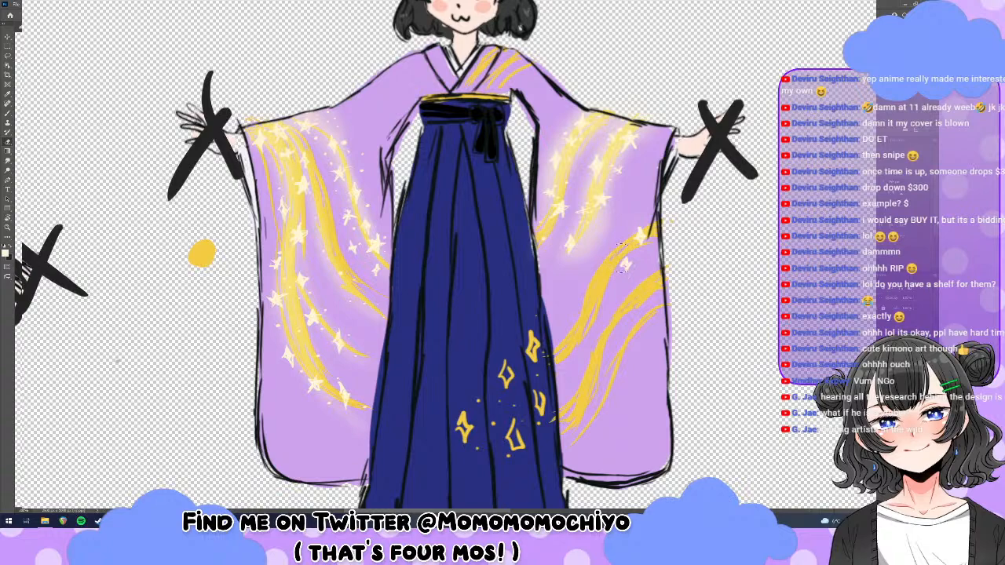
# Draw more cream stars down the third band and scatter small stars and dots around it.
pyautogui.press('b')
pyautogui.click(590, 284)
pyautogui.click(48, 16)
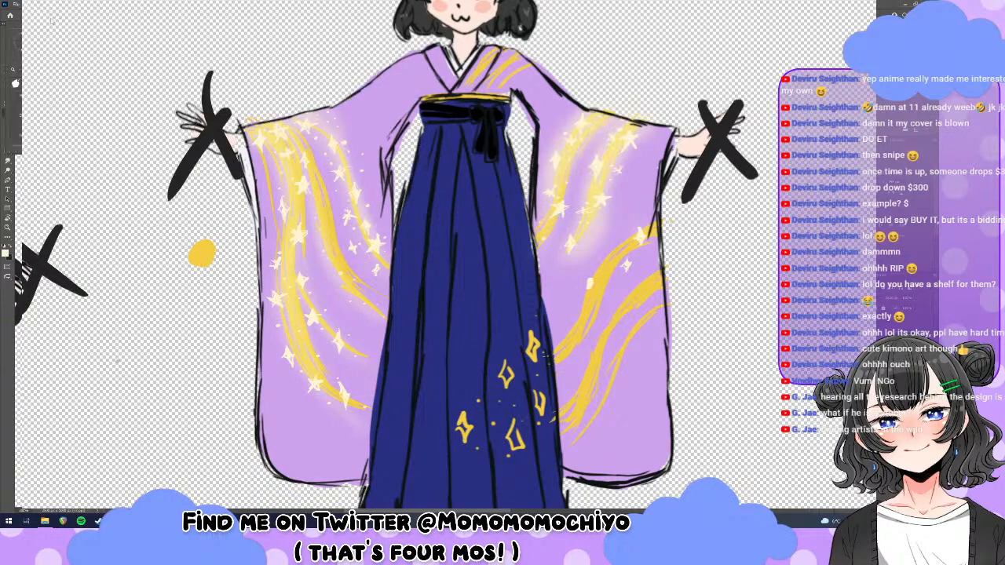
pyautogui.click(255, 3)
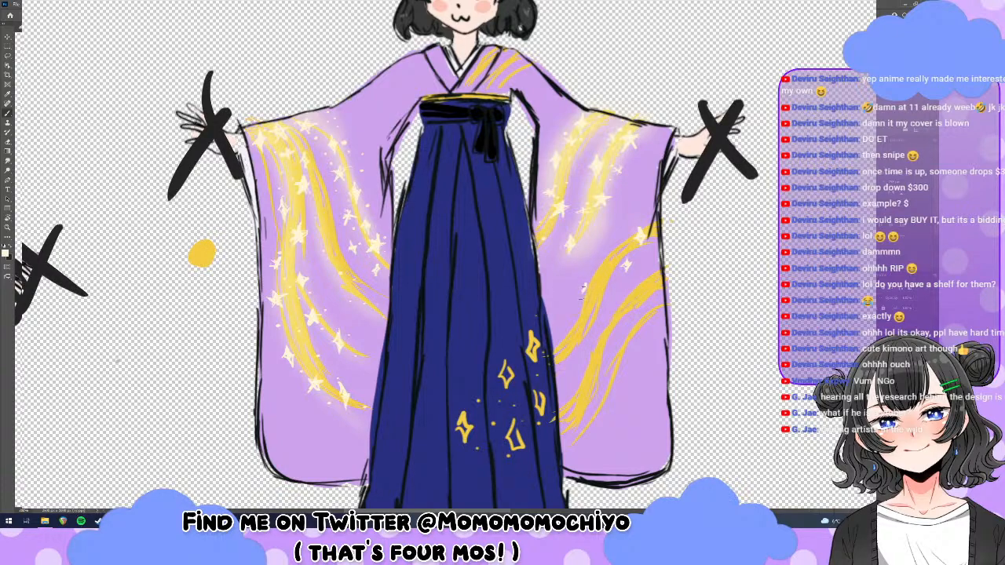
pyautogui.click(585, 291)
pyautogui.click(571, 348)
pyautogui.click(571, 347)
pyautogui.moveTo(607, 248); pyautogui.dragTo(602, 255)
pyautogui.moveTo(600, 318); pyautogui.dragTo(597, 324)
pyautogui.moveTo(634, 251); pyautogui.dragTo(646, 256)
# Brush a soft cream glow along the third band and tidy its edges with the eraser.
pyautogui.click(43, 15)
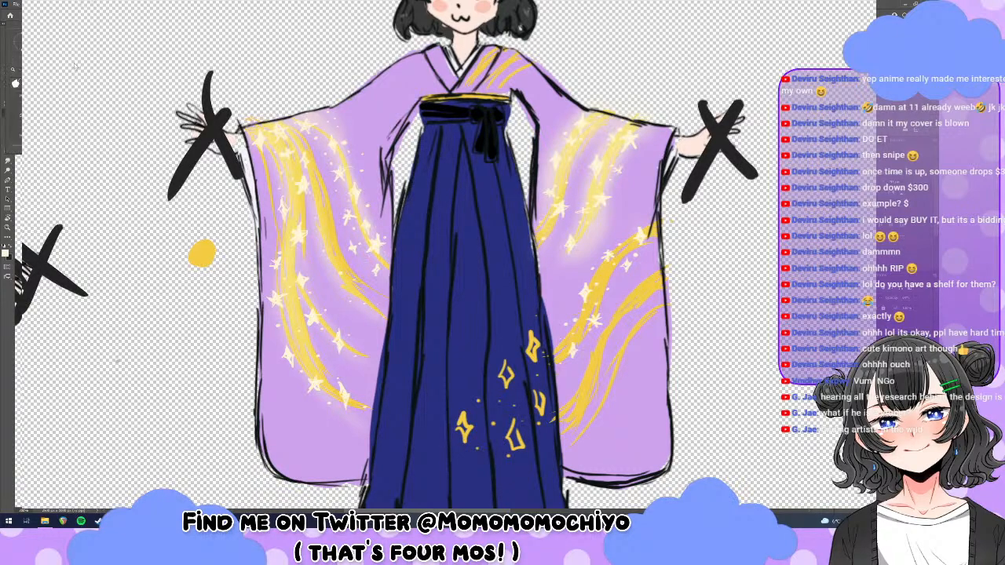
pyautogui.click(75, 83)
pyautogui.click(52, 129)
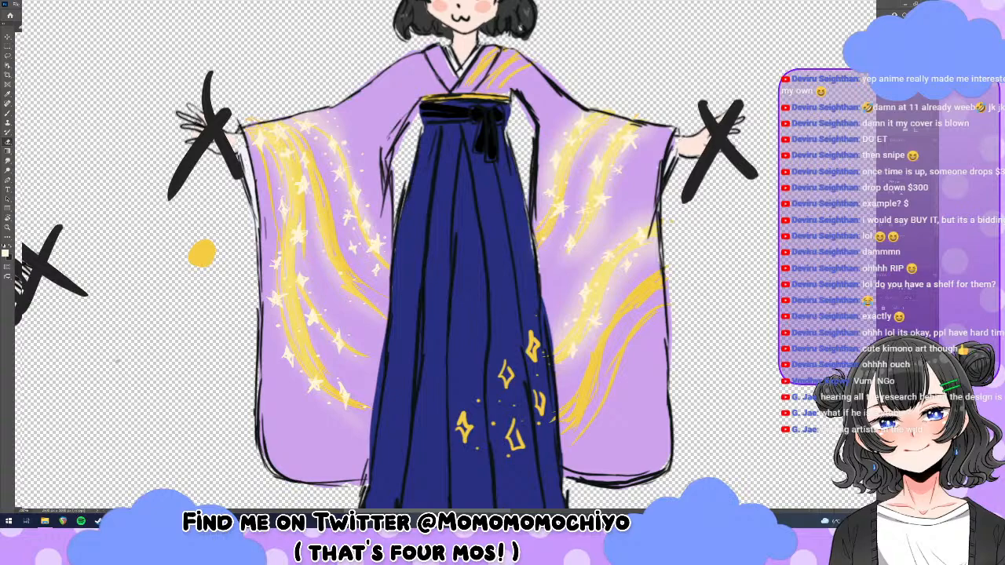
pyautogui.press('e')
# Check the glow without the stars, then draw cream stars and dots with a hard brush along the sleeve's lowest bands.
pyautogui.click(32, 16)
pyautogui.press('Delete')
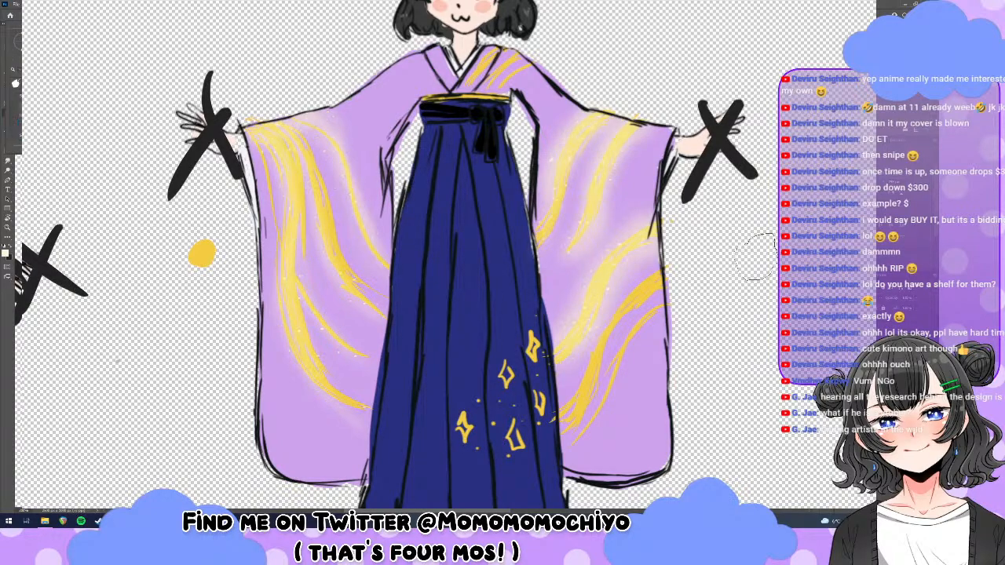
pyautogui.hotkey('ctrl', 'z')
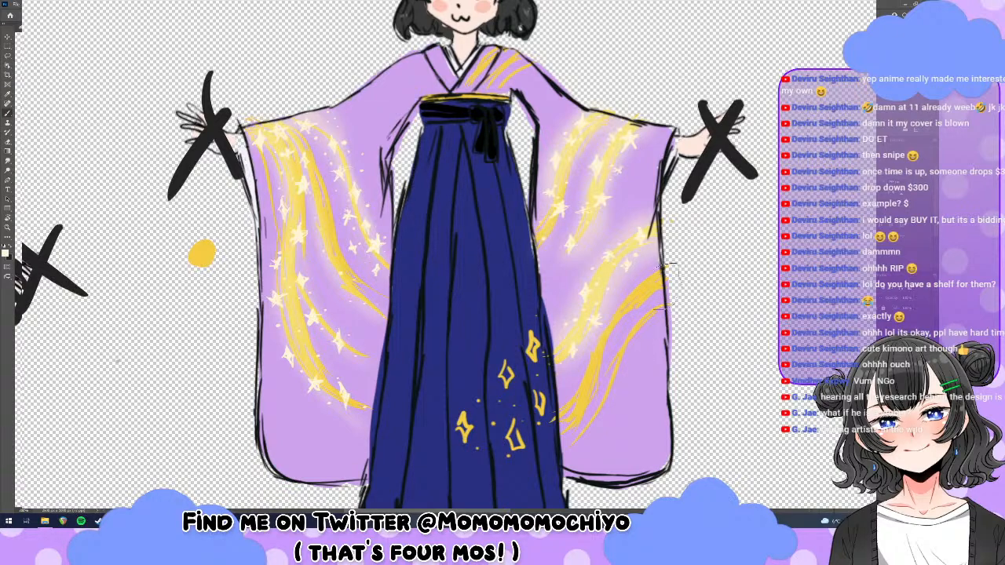
pyautogui.click(652, 284)
# Paint a soft cream glow over the newly starred lowest bands, from the sleeve's outer edge down toward the skirt.
pyautogui.click(53, 10)
pyautogui.press('e')
pyautogui.press('b')
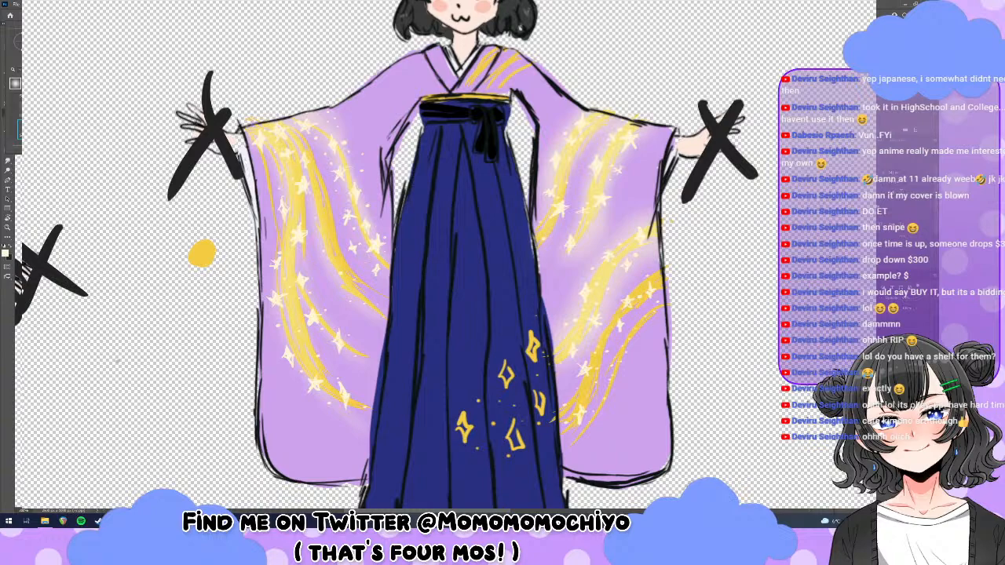
pyautogui.click(612, 268)
pyautogui.moveTo(608, 338)
pyautogui.mouseDown()
pyautogui.moveTo(659, 267)
pyautogui.moveTo(651, 291)
pyautogui.moveTo(581, 369)
pyautogui.moveTo(569, 413)
pyautogui.mouseUp()
pyautogui.moveTo(676, 307); pyautogui.dragTo(558, 479)
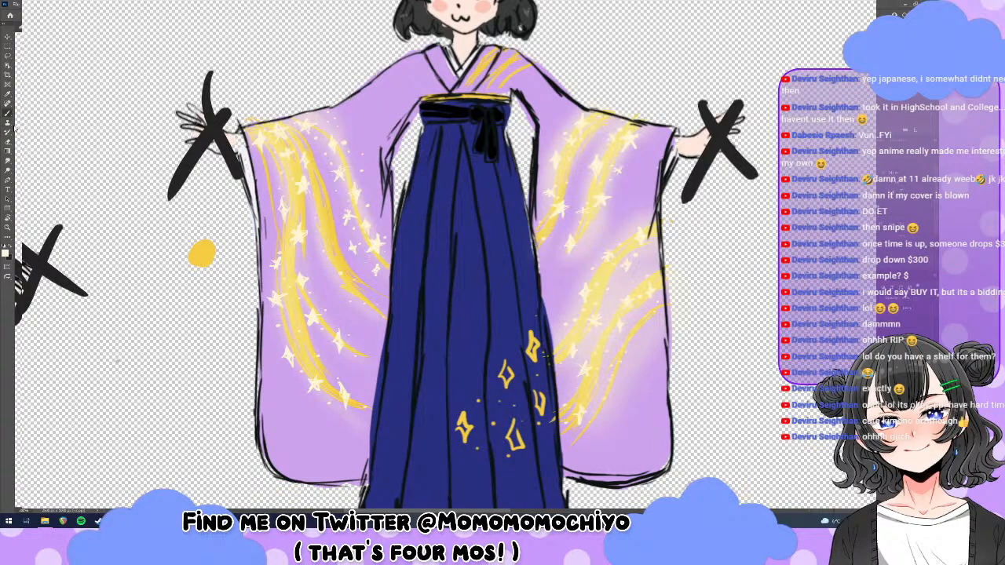
# Pick another brush tip and erase the excess cream glow around the sleeve's lowest bands.
pyautogui.press('b')
pyautogui.click(37, 15)
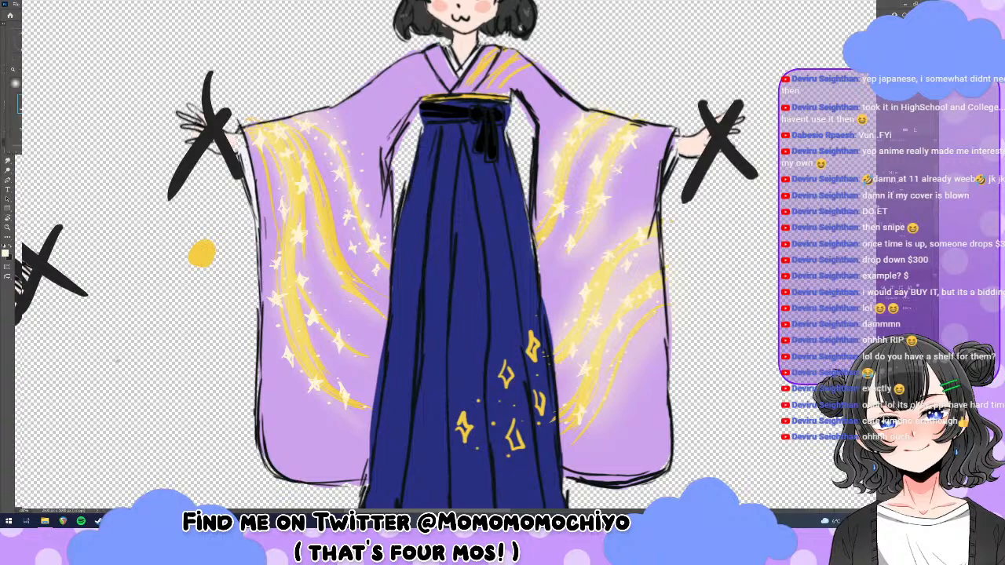
pyautogui.click(74, 111)
pyautogui.click(125, 106)
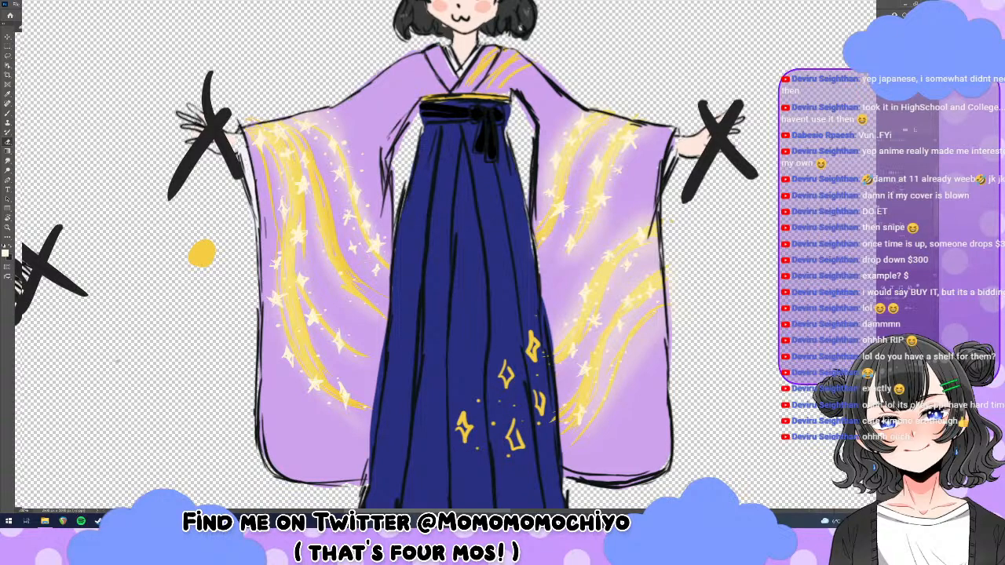
# Compare both sleeves without the cream glow, and with the stars and glow but without the yellow bands.
pyautogui.hotkey('ctrl', 'z')
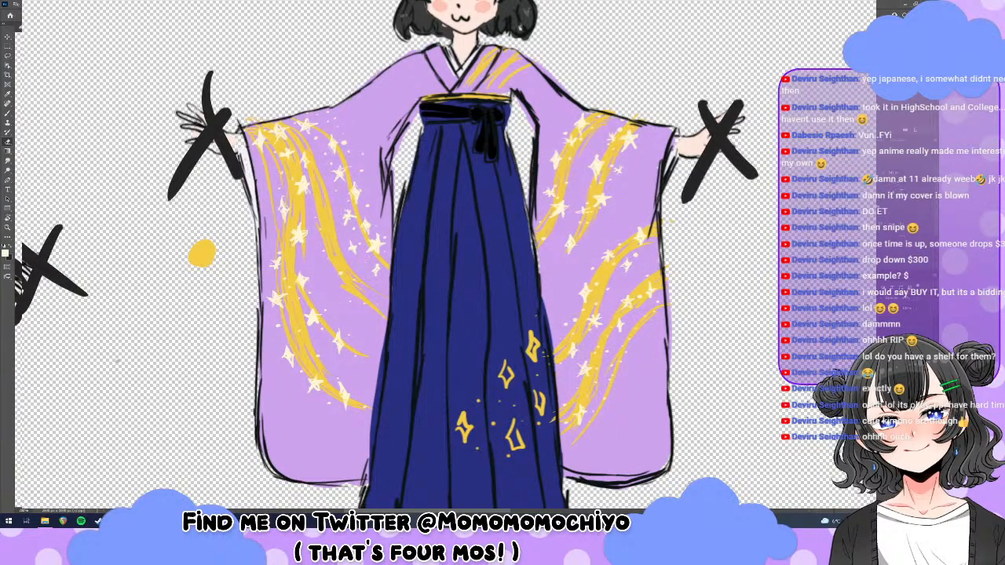
pyautogui.hotkey('ctrl', 'z')
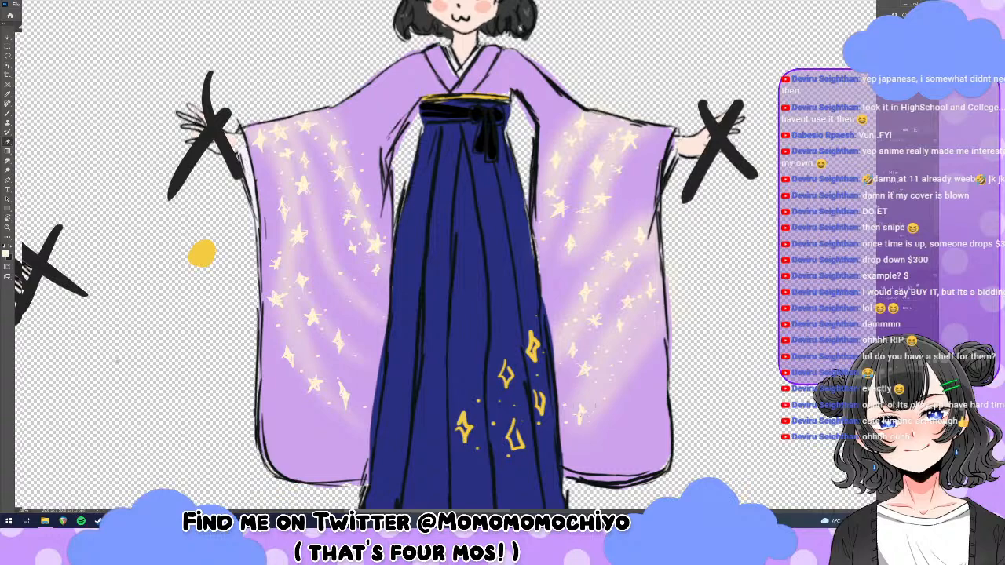
pyautogui.scroll(2, 446, 255)
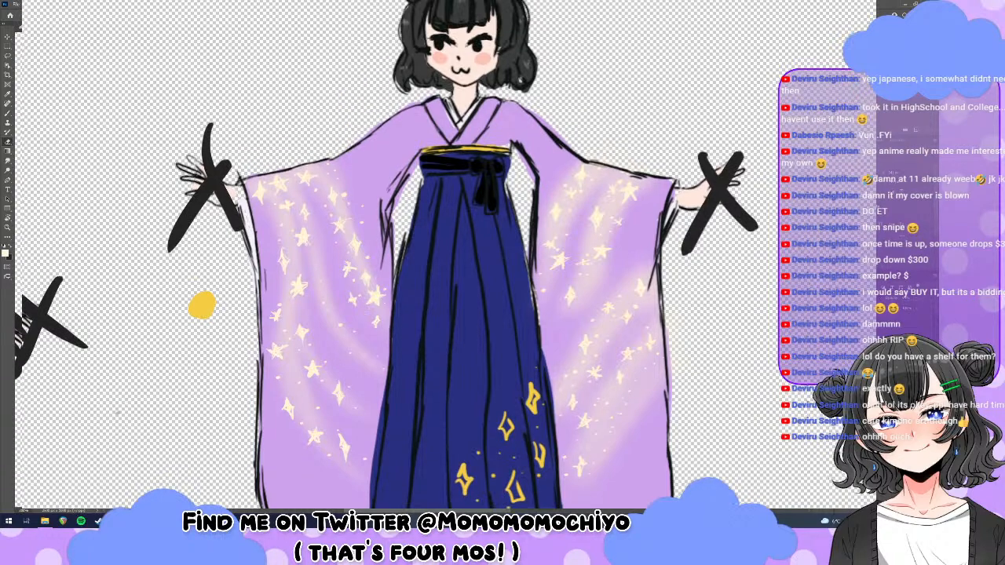
pyautogui.scroll(3, 446, 256)
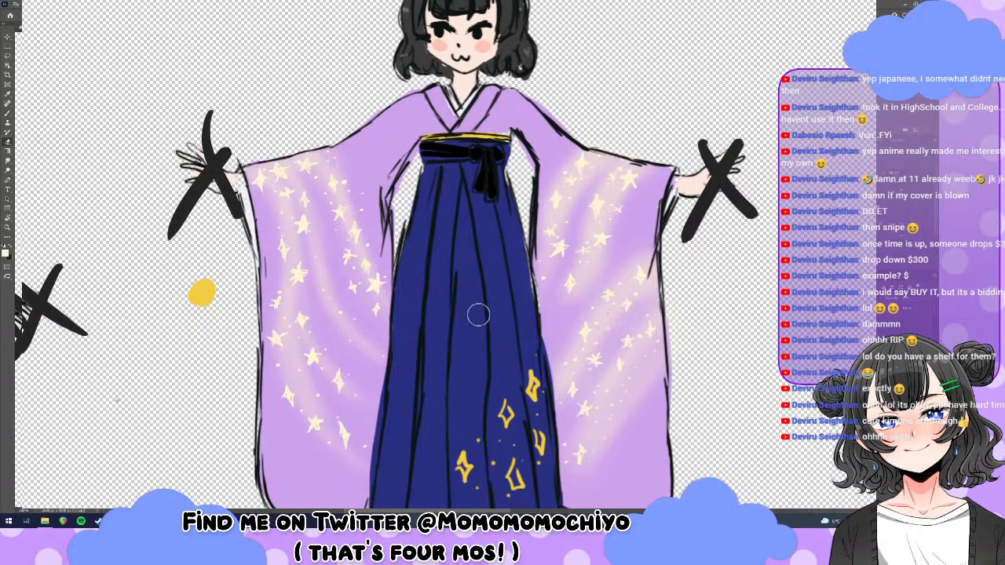
pyautogui.press('b')
pyautogui.scroll(-1, 408, 237)
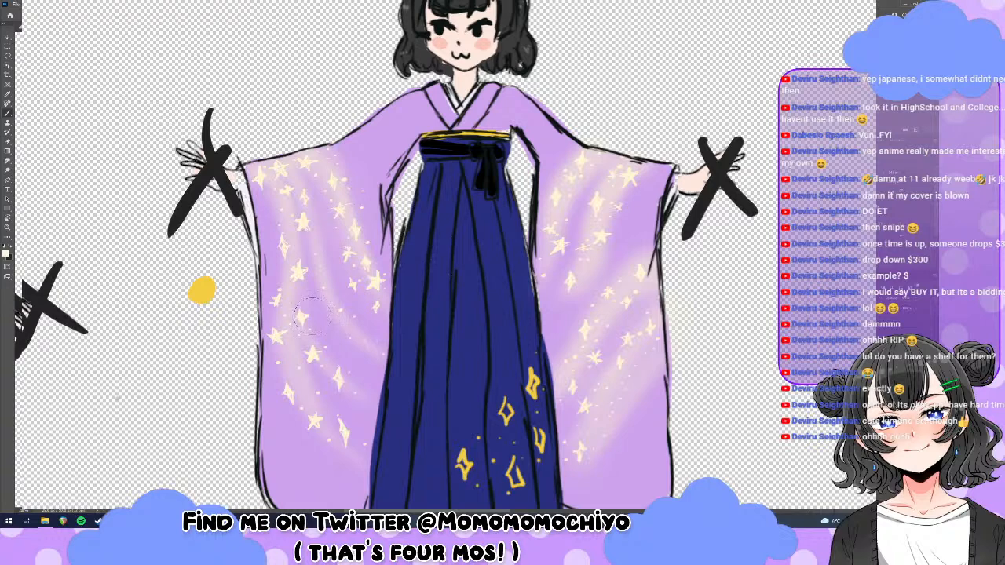
pyautogui.press('e')
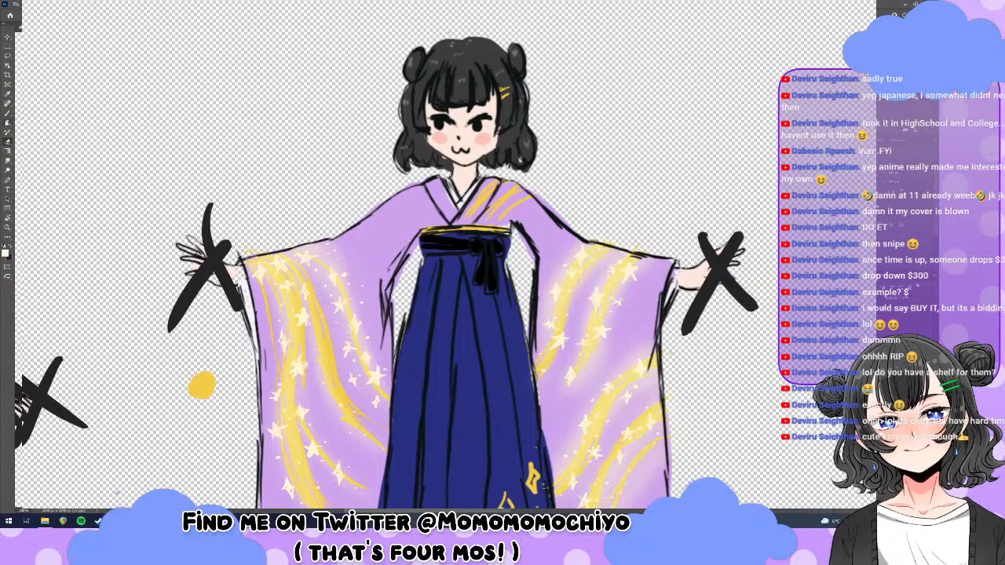
# Choose a hard brush and draw small cream stars and dots along the yellow bands on the kimono's chest.
pyautogui.click(9, 115)
pyautogui.click(42, 16)
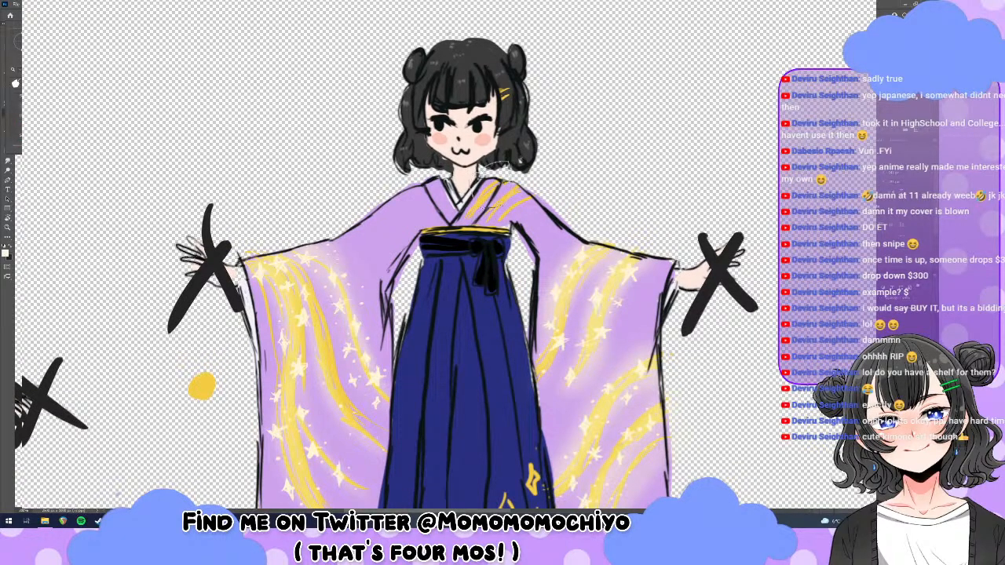
pyautogui.click(494, 185)
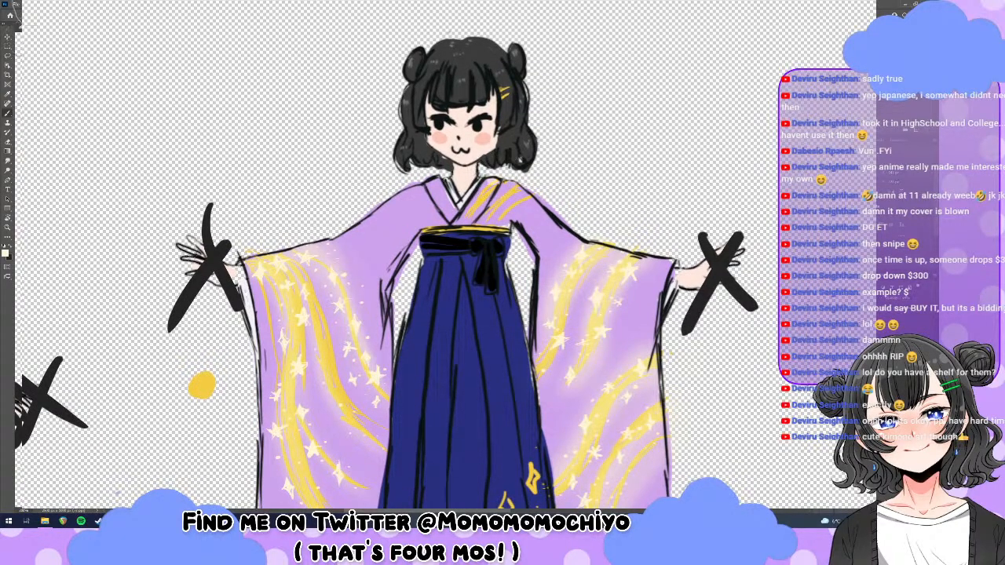
pyautogui.click(56, 19)
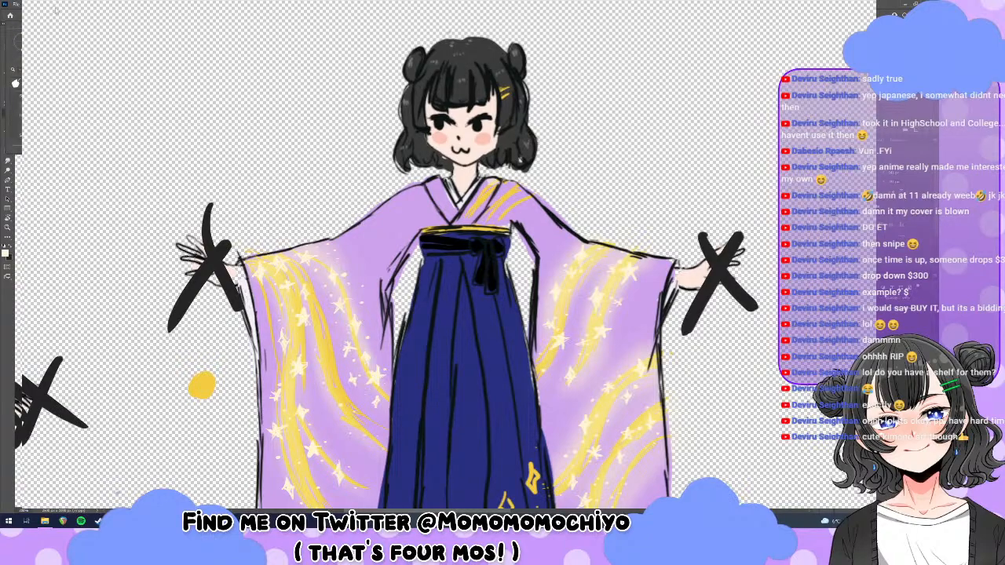
pyautogui.press('Escape')
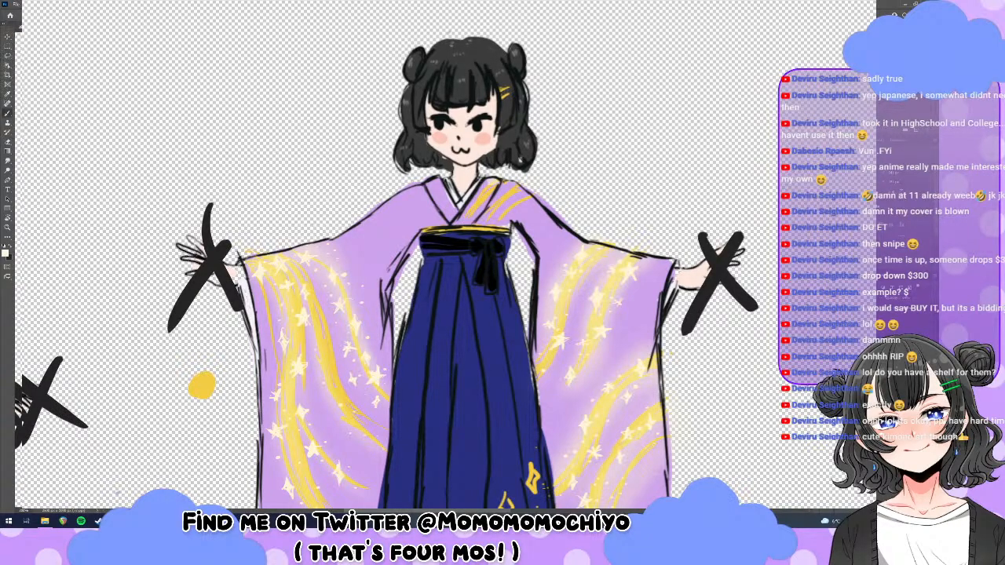
pyautogui.moveTo(488, 183); pyautogui.dragTo(498, 178)
pyautogui.moveTo(507, 186); pyautogui.dragTo(514, 197)
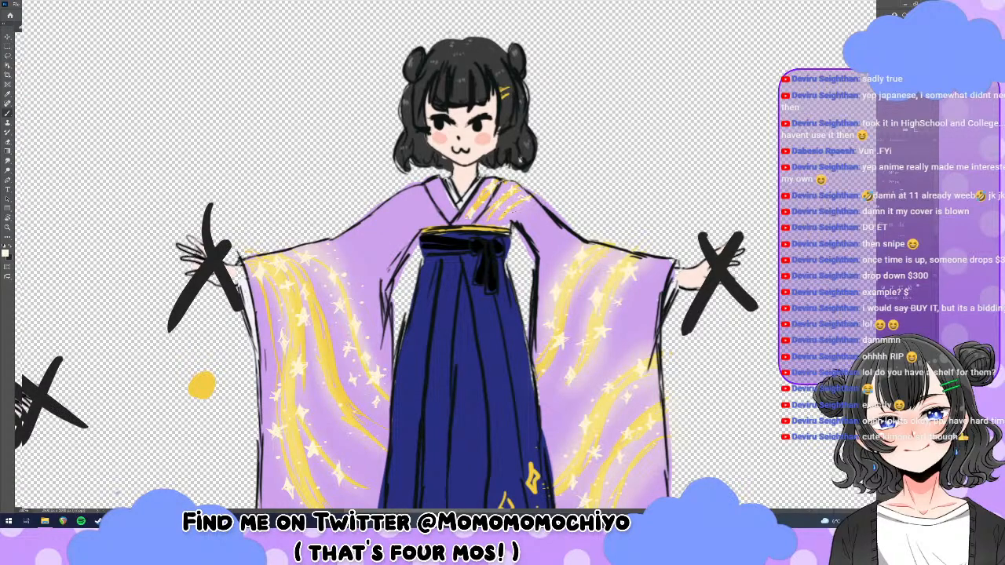
# Try a soft cream glow over the starred yellow bands on the kimono's chest.
pyautogui.moveTo(518, 184)
pyautogui.mouseDown()
pyautogui.moveTo(502, 224)
pyautogui.moveTo(498, 200)
pyautogui.moveTo(471, 235)
pyautogui.mouseUp()
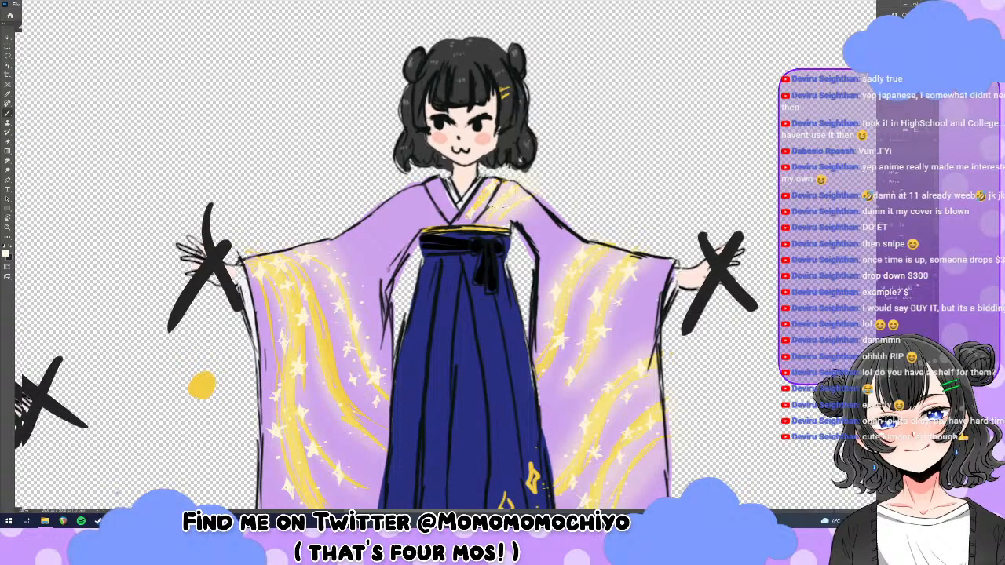
pyautogui.moveTo(491, 180)
pyautogui.mouseDown()
pyautogui.moveTo(474, 203)
pyautogui.moveTo(501, 196)
pyautogui.moveTo(491, 224)
pyautogui.mouseUp()
pyautogui.moveTo(526, 184); pyautogui.dragTo(480, 224)
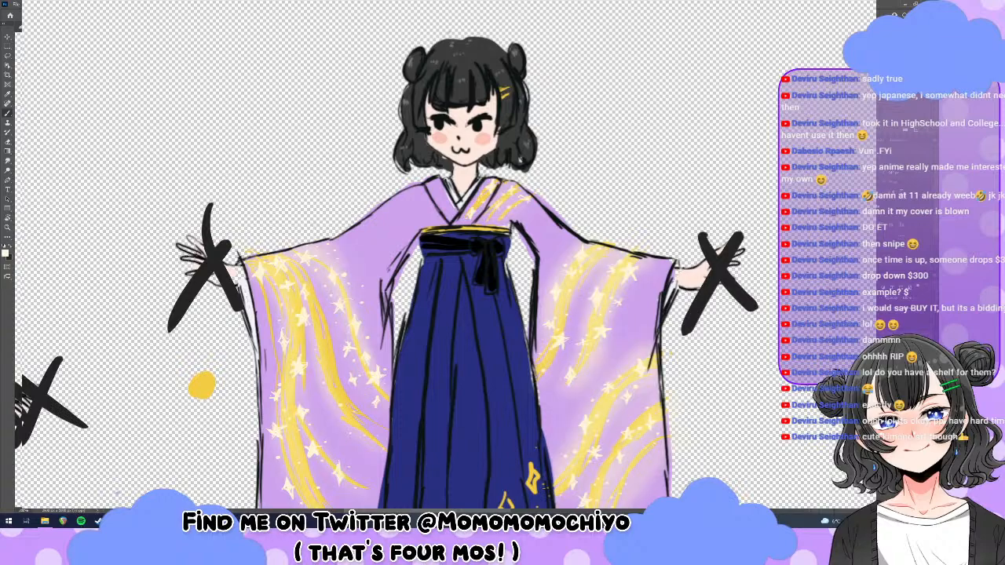
# Brush a soft cream glow over the starred chest bands, and choose a soft brush tip for the eraser.
pyautogui.moveTo(496, 181); pyautogui.dragTo(454, 242)
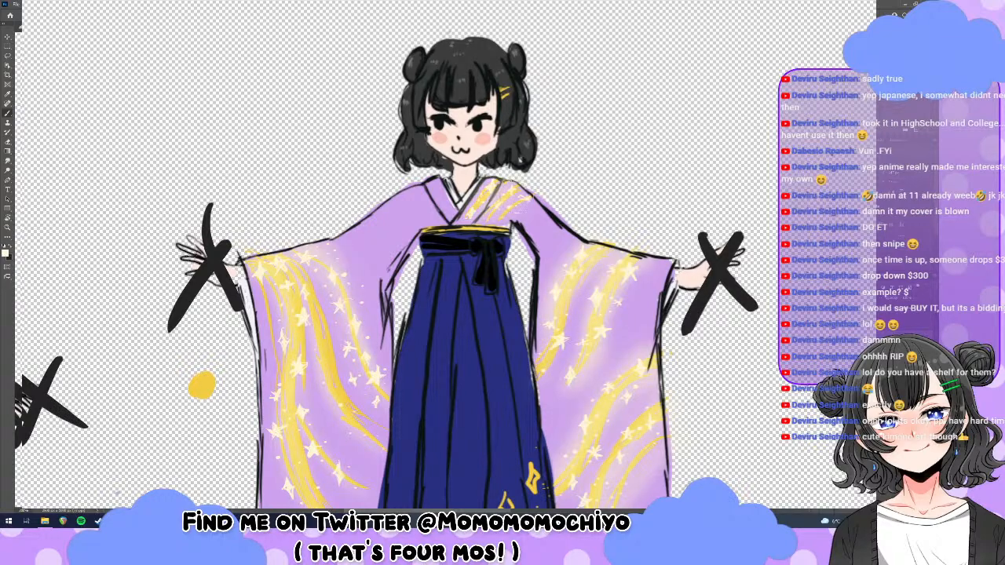
pyautogui.moveTo(526, 189)
pyautogui.mouseDown()
pyautogui.moveTo(455, 247)
pyautogui.moveTo(475, 244)
pyautogui.mouseUp()
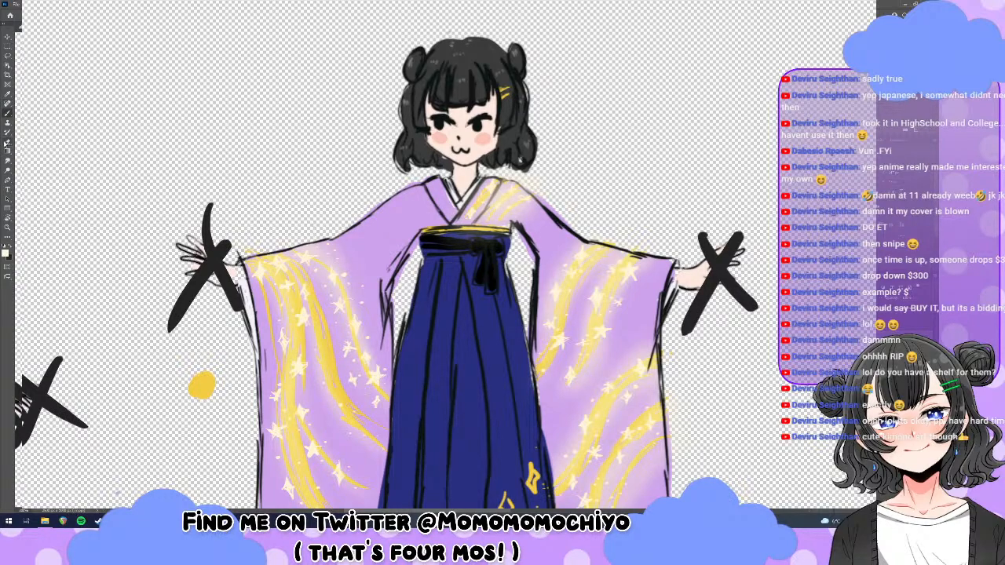
pyautogui.click(5, 144)
pyautogui.click(43, 16)
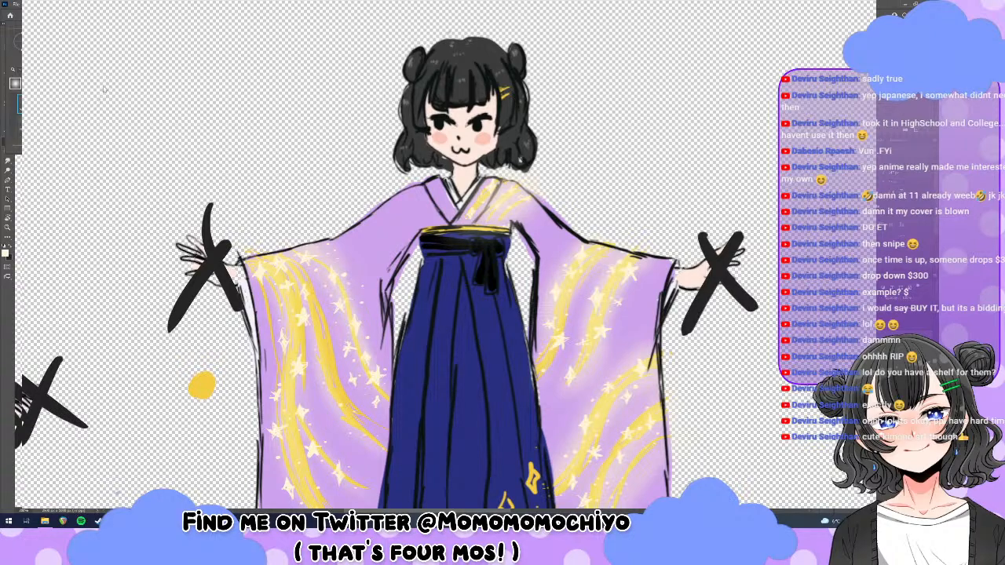
pyautogui.click(59, 9)
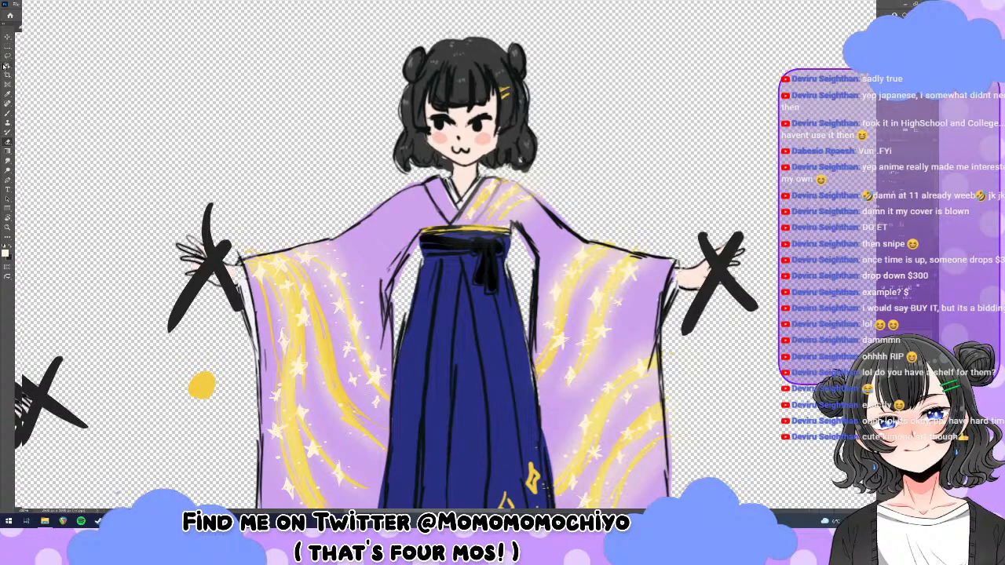
pyautogui.click(37, 15)
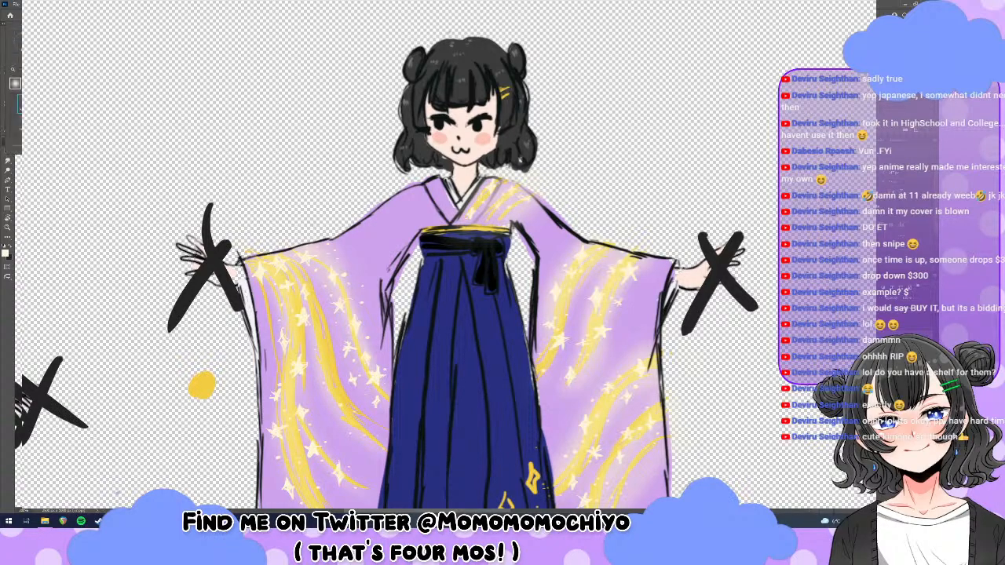
pyautogui.click(59, 59)
pyautogui.press('Return')
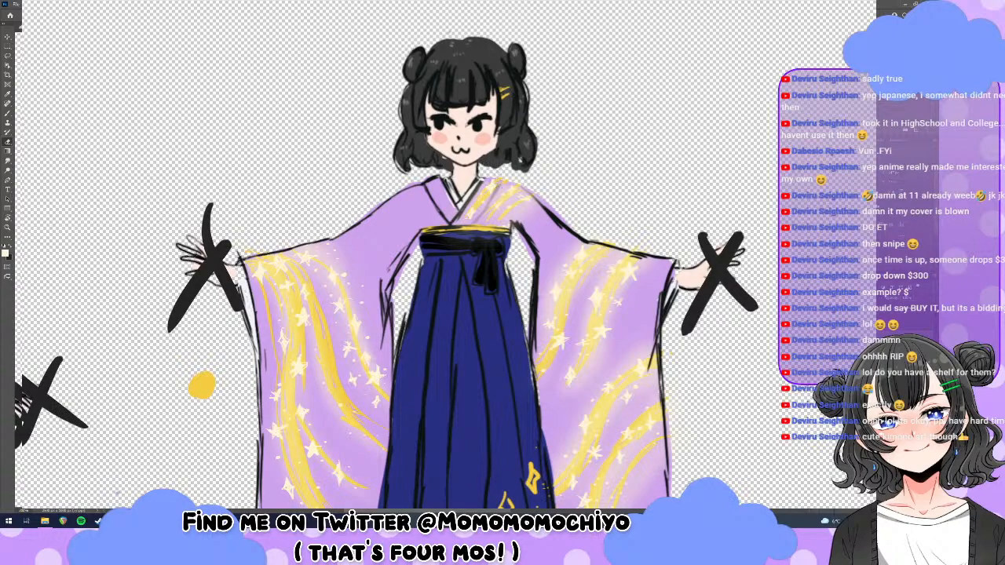
# Compare the character's kimono design with and without the black line art.
pyautogui.click(882, 314)
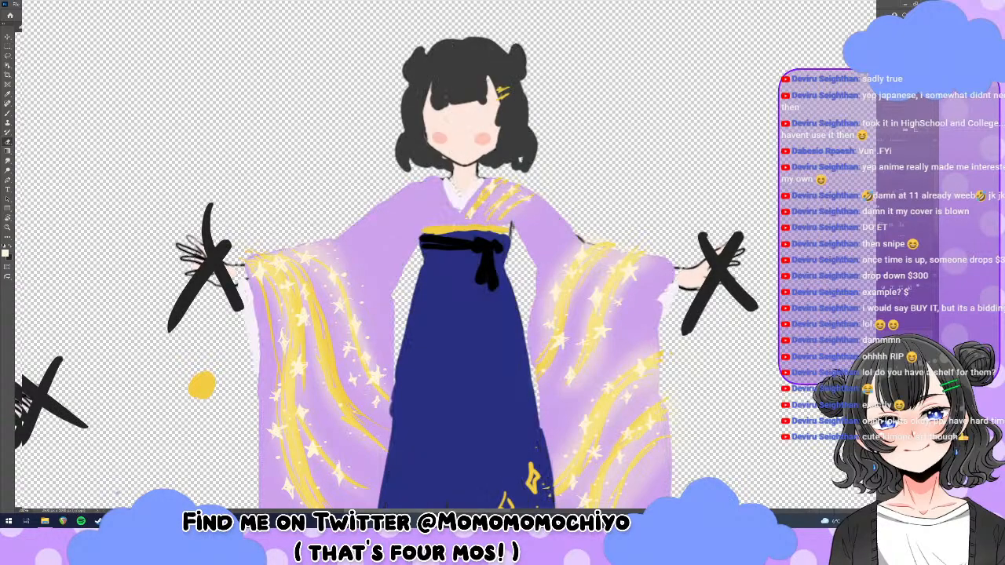
pyautogui.click(882, 338)
pyautogui.click(881, 338)
pyautogui.click(881, 314)
pyautogui.click(882, 314)
pyautogui.click(882, 314)
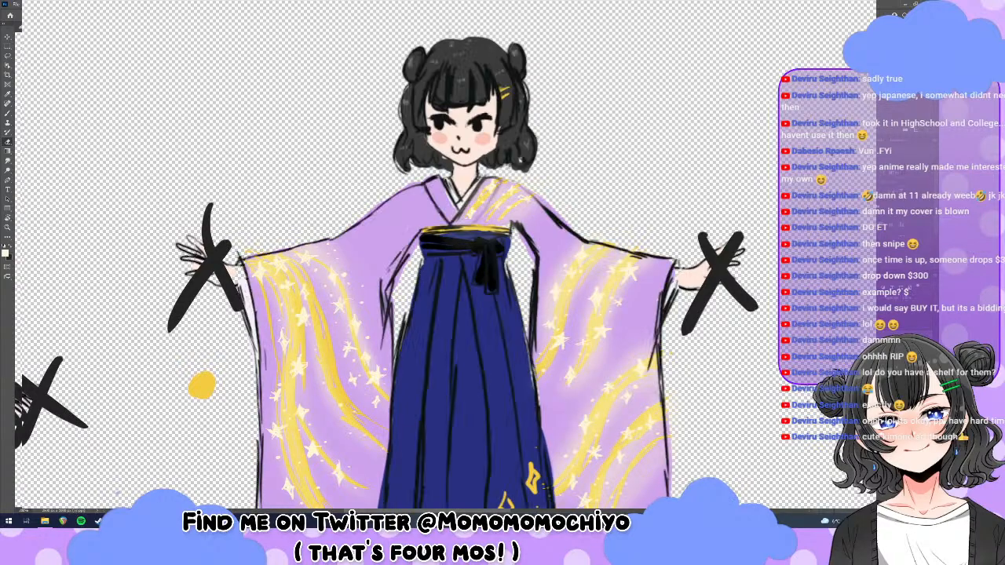
pyautogui.click(881, 314)
pyautogui.click(881, 314)
# Erase the cream glow from the yellow bands on the kimono's chest.
pyautogui.moveTo(510, 185); pyautogui.dragTo(480, 221)
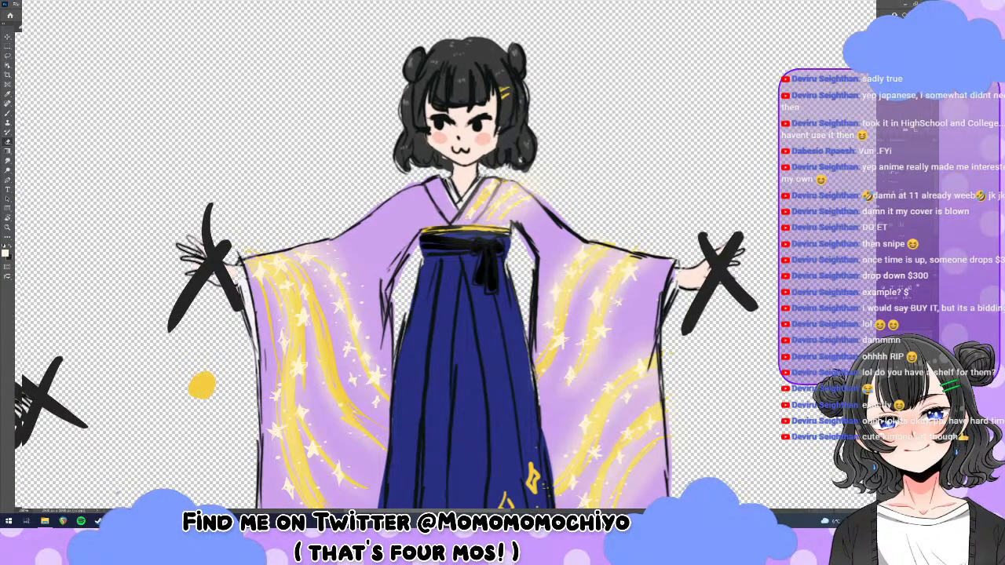
pyautogui.moveTo(520, 184)
pyautogui.mouseDown()
pyautogui.moveTo(537, 200)
pyautogui.moveTo(509, 226)
pyautogui.moveTo(445, 248)
pyautogui.mouseUp()
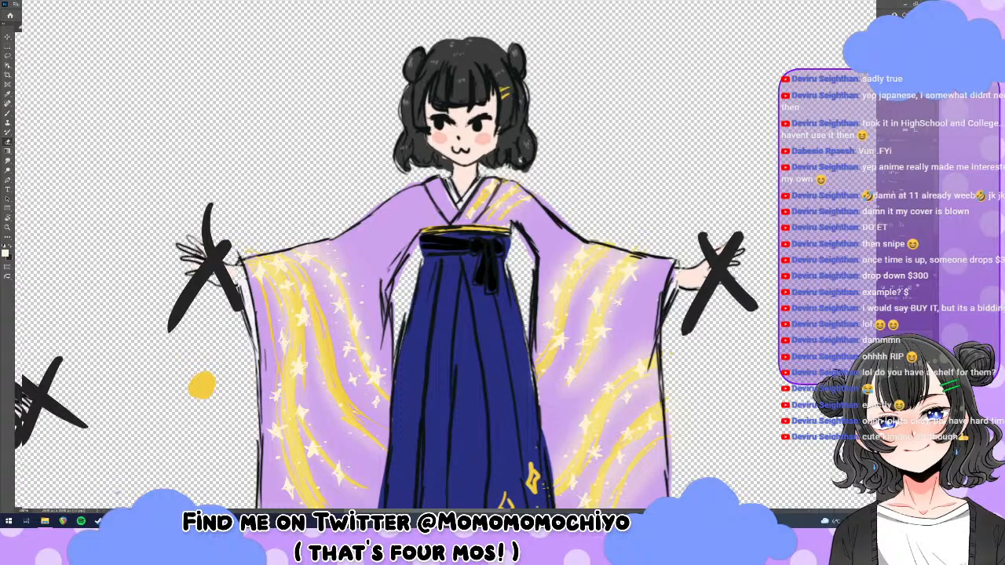
pyautogui.moveTo(503, 180); pyautogui.dragTo(483, 210)
pyautogui.moveTo(488, 176); pyautogui.dragTo(469, 209)
pyautogui.press('b')
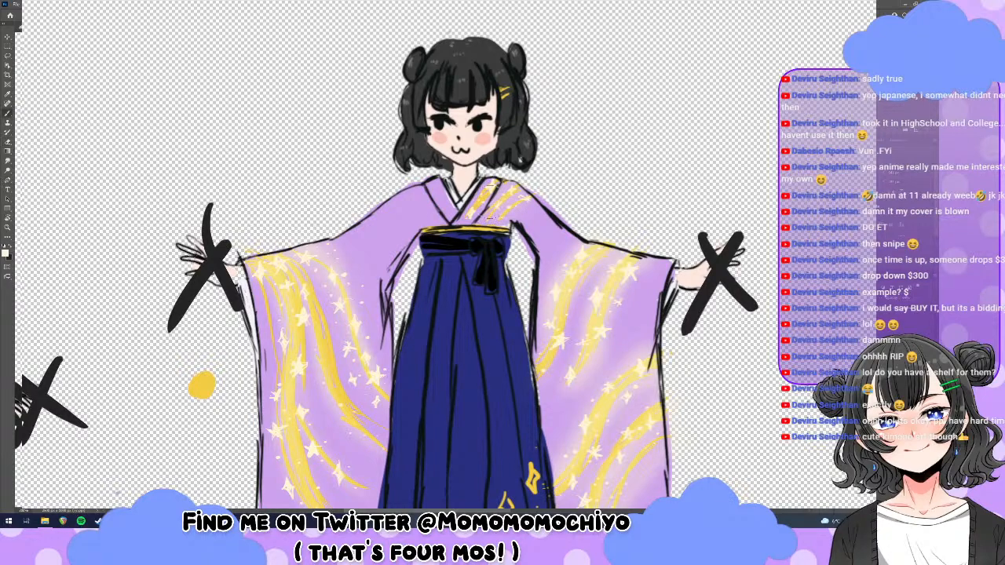
# Repaint the soft cream glow over the chest bands and erase the excess above the shoulder and around the waist.
pyautogui.moveTo(500, 175)
pyautogui.mouseDown()
pyautogui.moveTo(464, 228)
pyautogui.moveTo(518, 182)
pyautogui.moveTo(528, 212)
pyautogui.moveTo(481, 235)
pyautogui.mouseUp()
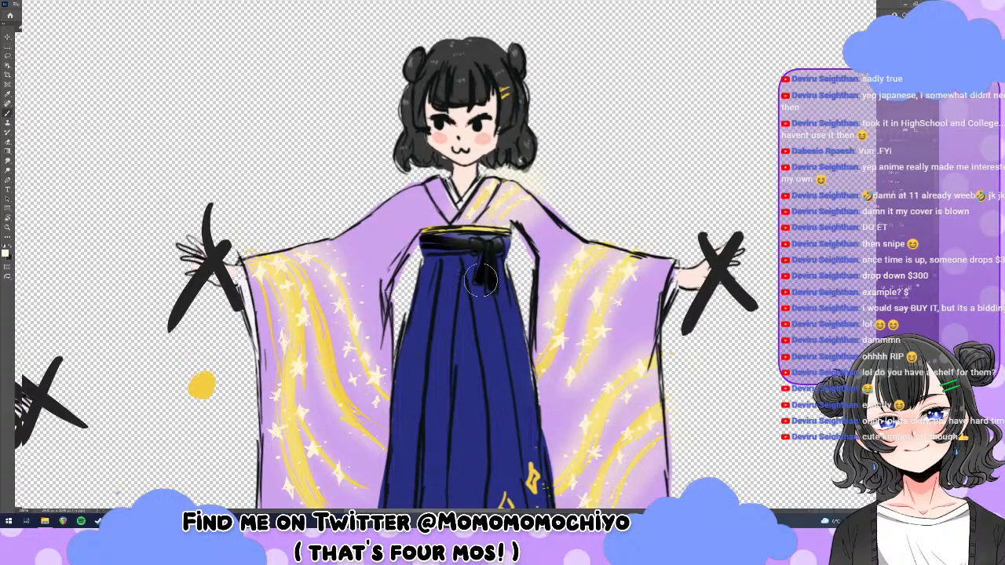
pyautogui.press('e')
pyautogui.moveTo(497, 165)
pyautogui.mouseDown()
pyautogui.moveTo(532, 167)
pyautogui.moveTo(502, 157)
pyautogui.mouseUp()
pyautogui.moveTo(433, 247)
pyautogui.mouseDown()
pyautogui.moveTo(499, 240)
pyautogui.moveTo(446, 229)
pyautogui.moveTo(446, 238)
pyautogui.moveTo(505, 243)
pyautogui.mouseUp()
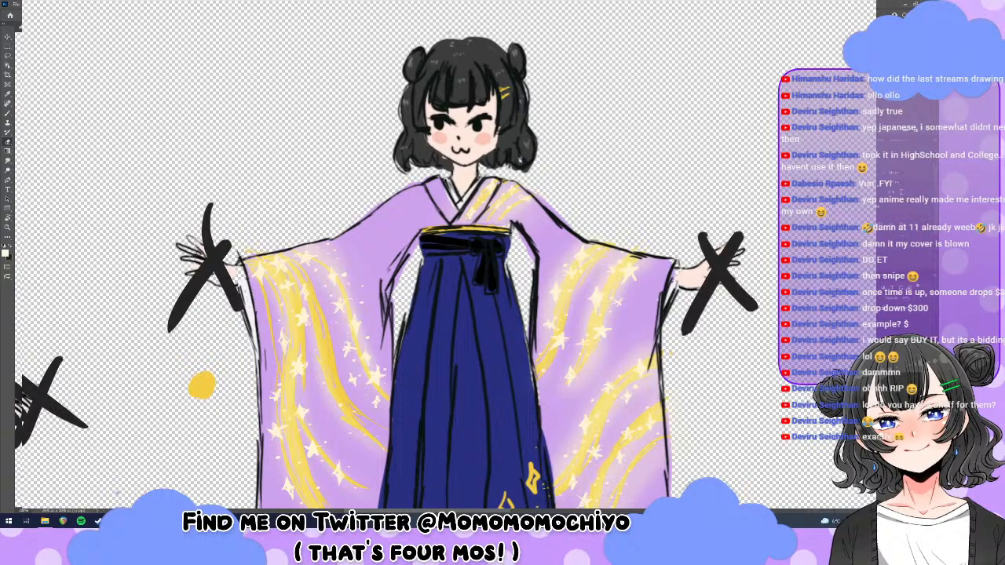
# Look at the seated character drawing in the other document and return to the reference sheet.
pyautogui.hotkey('ctrl', 'Tab')
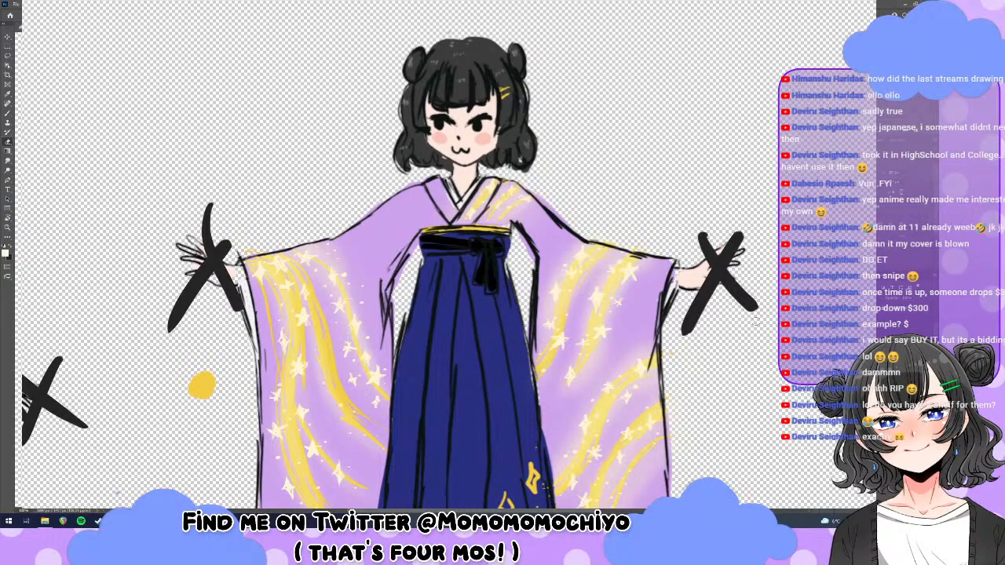
pyautogui.hotkey('ctrl', 'Tab')
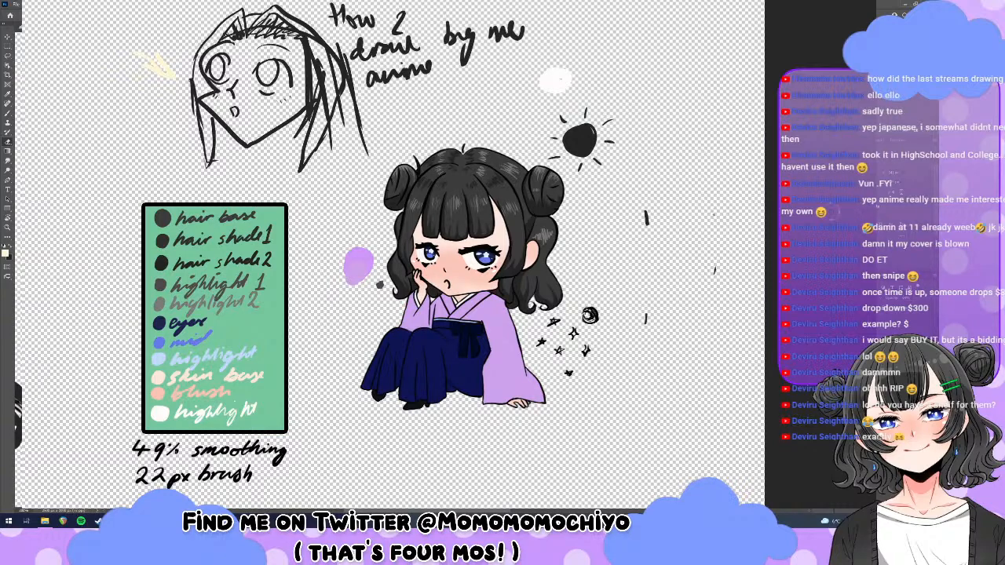
pyautogui.hotkey('ctrl', 'Tab')
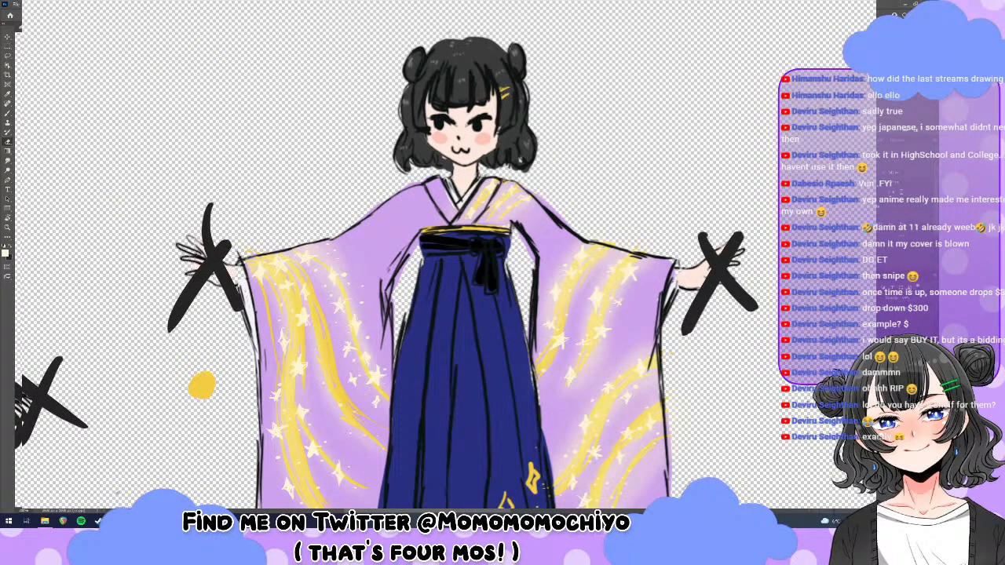
# Compare the kimono without its stars, restore them, and hide the yellow bands on the sleeves and chest.
pyautogui.hotkey('ctrl', ',')
pyautogui.hotkey('ctrl', ',')
pyautogui.hotkey('ctrl', ',')
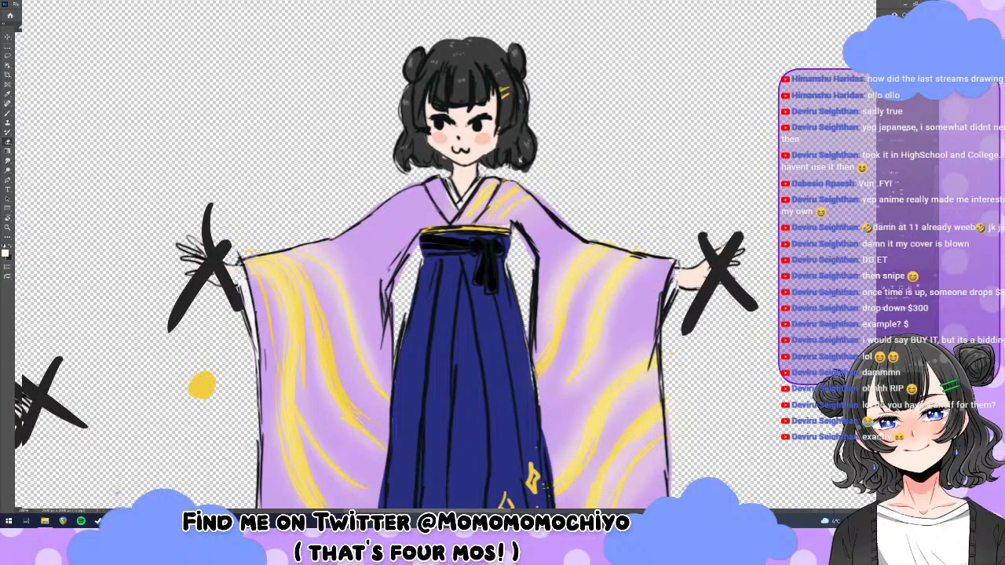
pyautogui.hotkey('ctrl', ',')
pyautogui.scroll(-3, 446, 255)
pyautogui.hotkey('ctrl', '+')
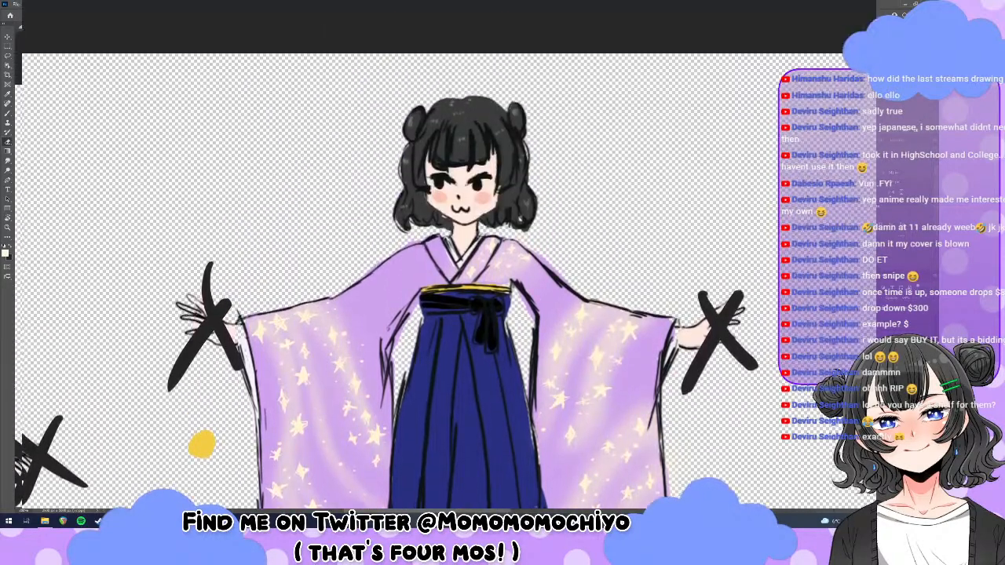
pyautogui.scroll(-1, 248, 237)
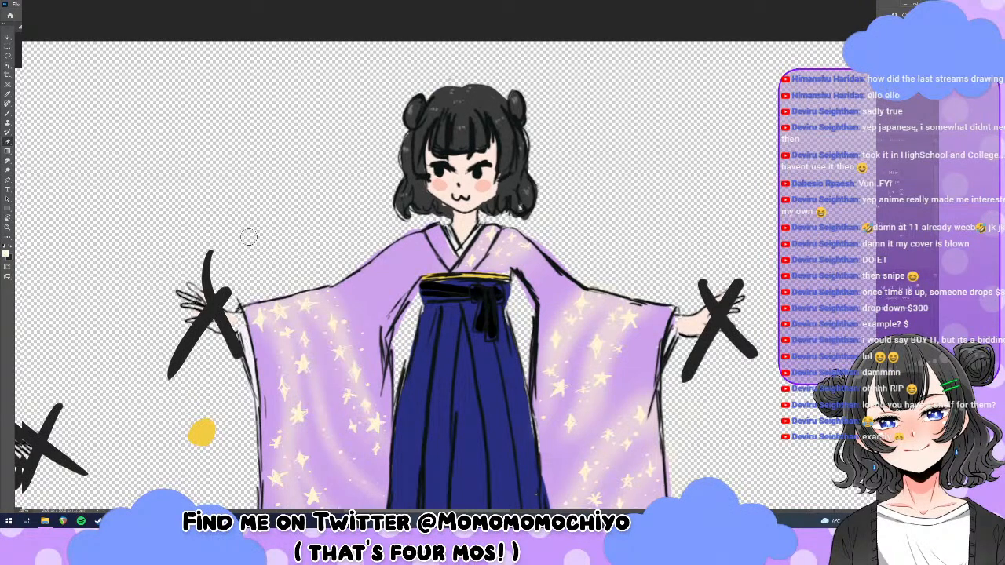
# Examine both full-length figures on the reference sheet, comparing the plain kimono with the starred one.
pyautogui.click(7, 227)
pyautogui.keyDown('alt'); pyautogui.click(169, 145); pyautogui.keyUp('alt')
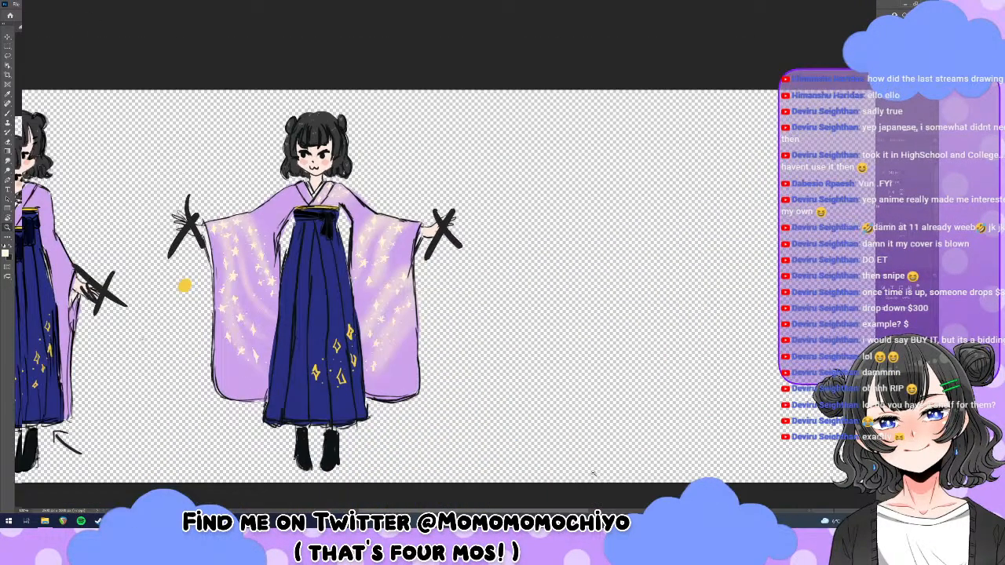
pyautogui.hscroll(-5, 593, 473)
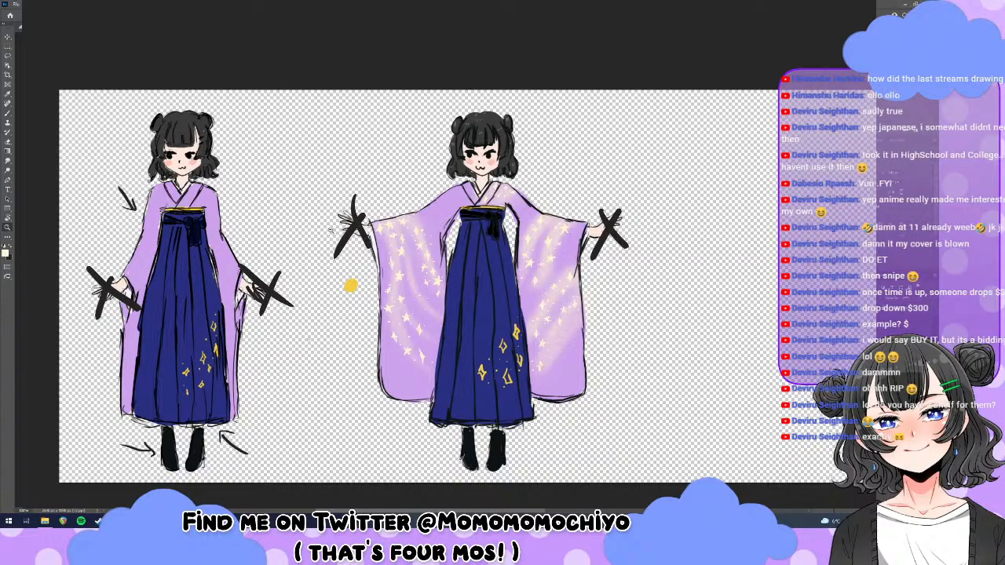
pyautogui.keyDown('alt'); pyautogui.click(319, 161); pyautogui.keyUp('alt')
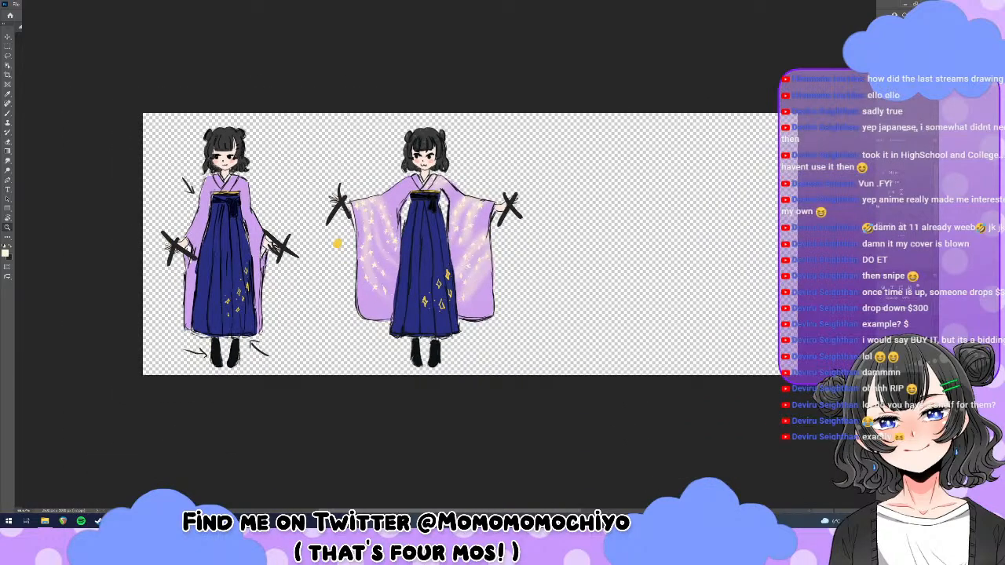
pyautogui.keyDown('alt'); pyautogui.click(299, 150); pyautogui.keyUp('alt')
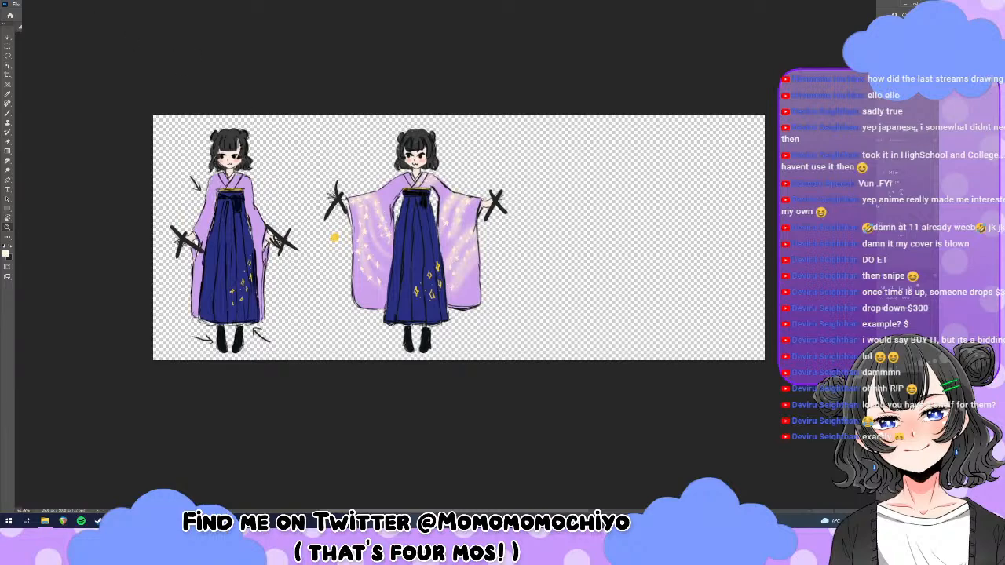
pyautogui.moveTo(265, 63); pyautogui.dragTo(139, 9)
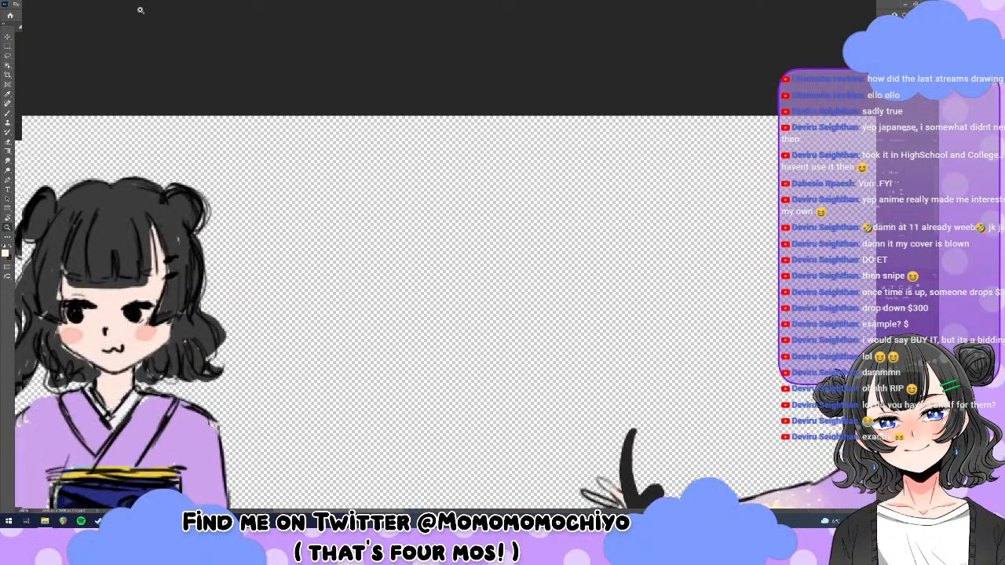
pyautogui.keyDown('alt'); pyautogui.click(295, 185); pyautogui.keyUp('alt')
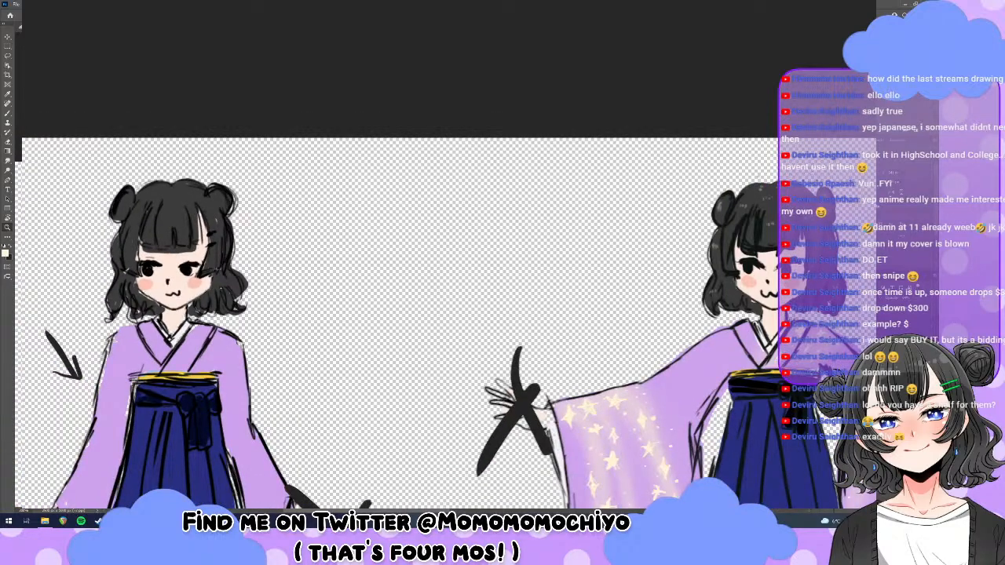
pyautogui.scroll(-5, 213, 37)
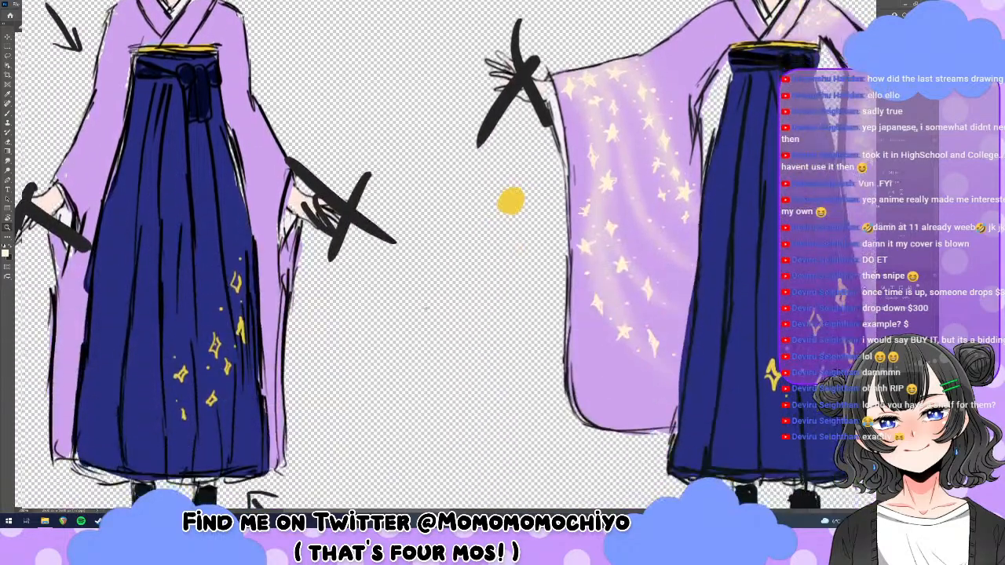
pyautogui.scroll(2, 213, 36)
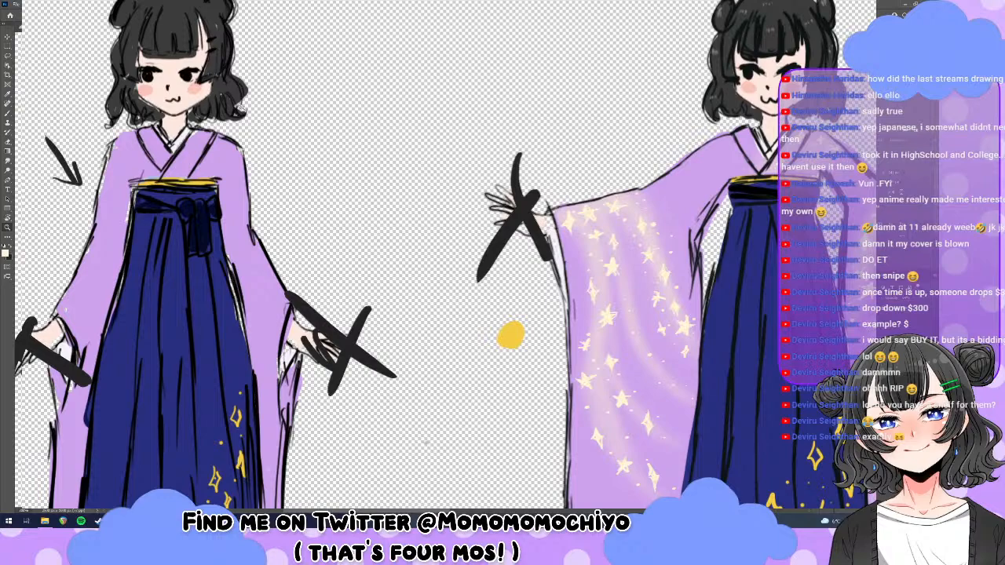
pyautogui.keyDown('alt'); pyautogui.click(251, 110); pyautogui.keyUp('alt')
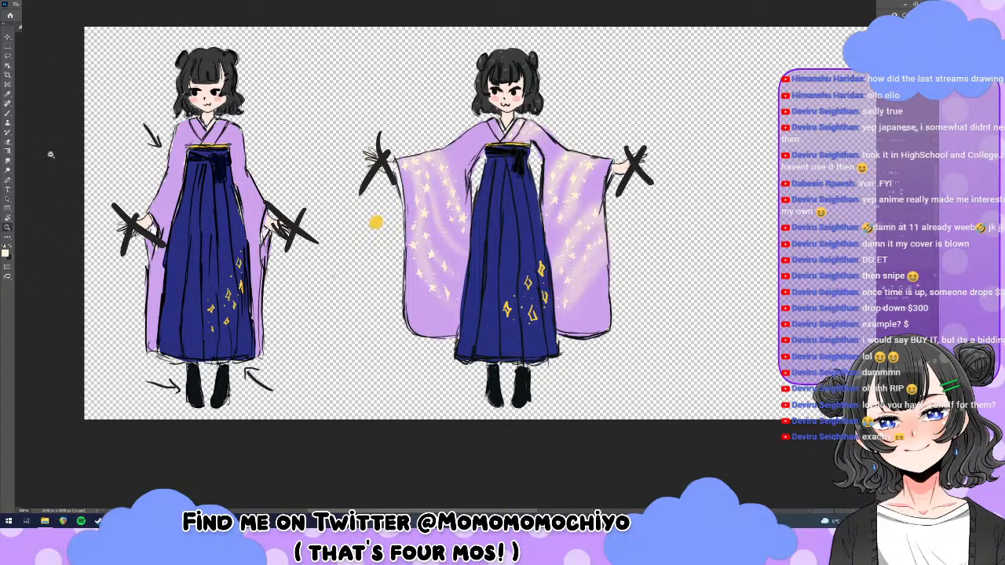
# Touch up the soft cream glow along the lower stars of the open-armed figure's right-hand sleeve.
pyautogui.click(7, 113)
pyautogui.click(8, 142)
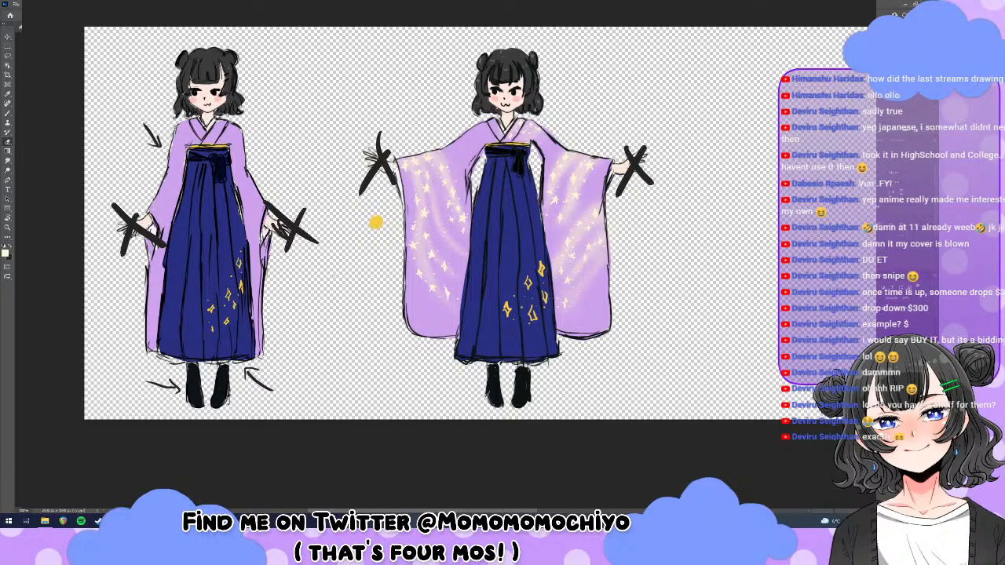
pyautogui.press('e')
pyautogui.moveTo(614, 249)
pyautogui.mouseDown()
pyautogui.moveTo(584, 289)
pyautogui.moveTo(564, 306)
pyautogui.mouseUp()
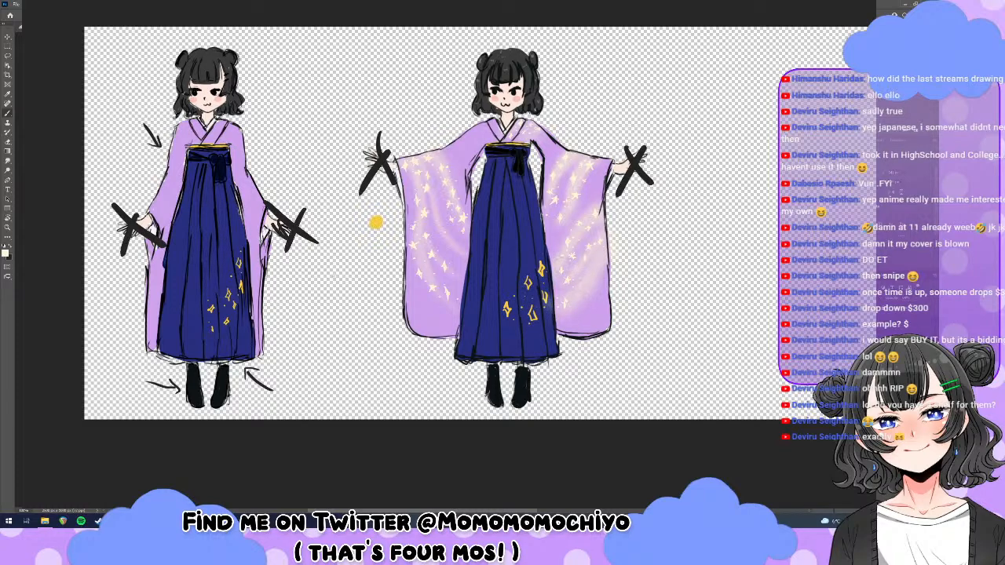
# Check the seated character drawing again and return to the kimono reference sheet.
pyautogui.press('e')
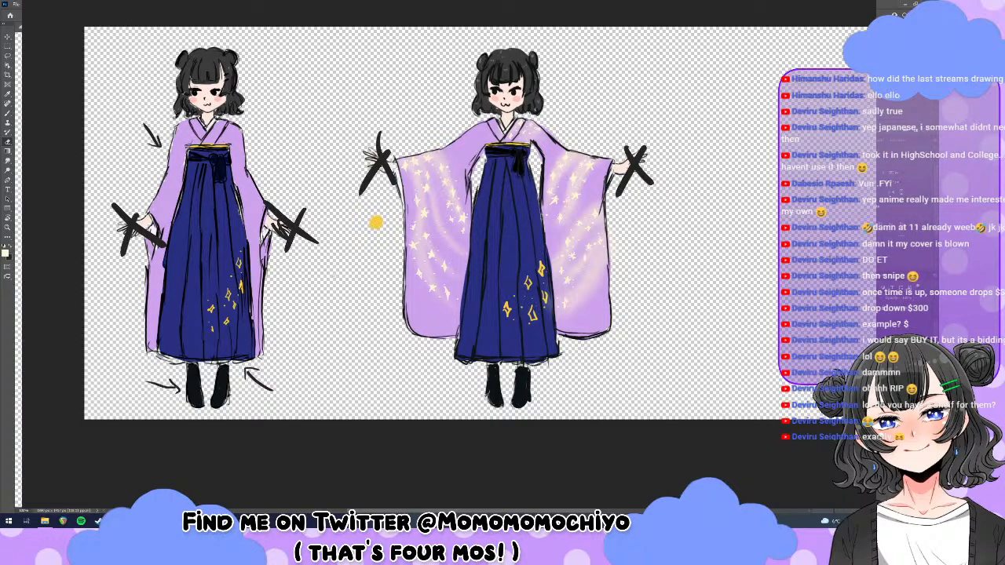
pyautogui.hotkey('ctrl', 'Tab')
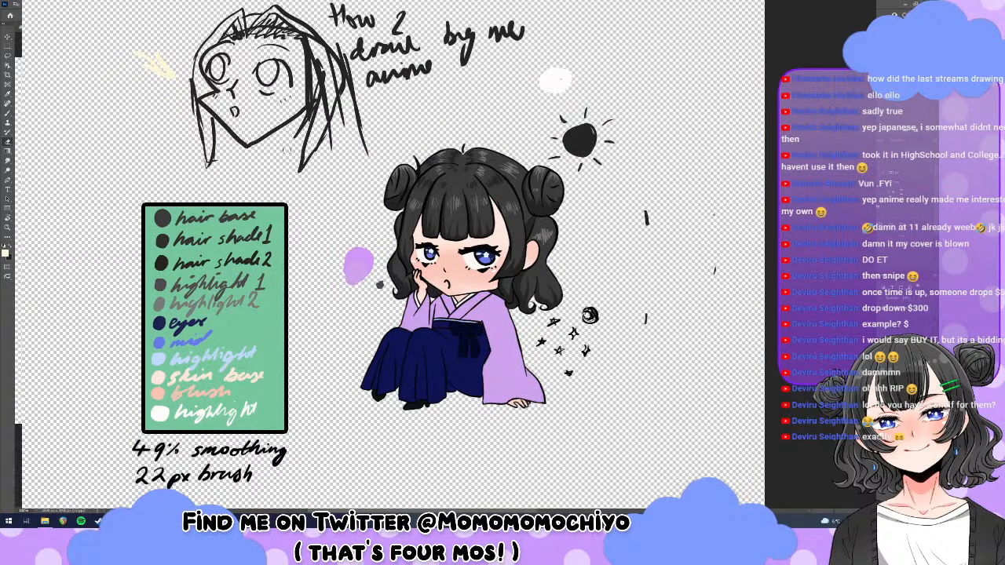
pyautogui.hotkey('ctrl', 'Tab')
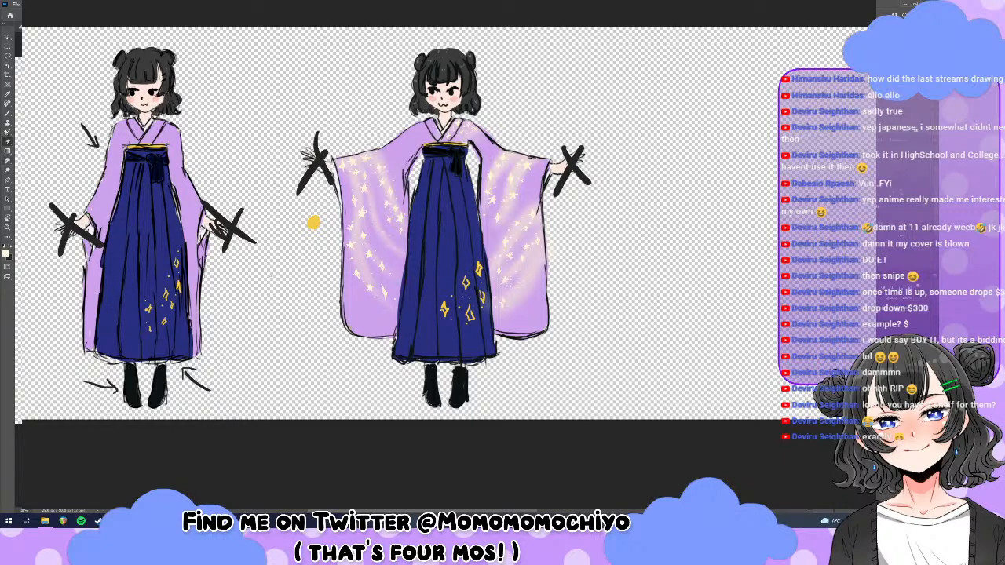
# Sample the dark blue of the left figure's skirt and set up a soft brush for painting.
pyautogui.click(8, 94)
pyautogui.click(149, 283)
pyautogui.press('b')
pyautogui.click(77, 7)
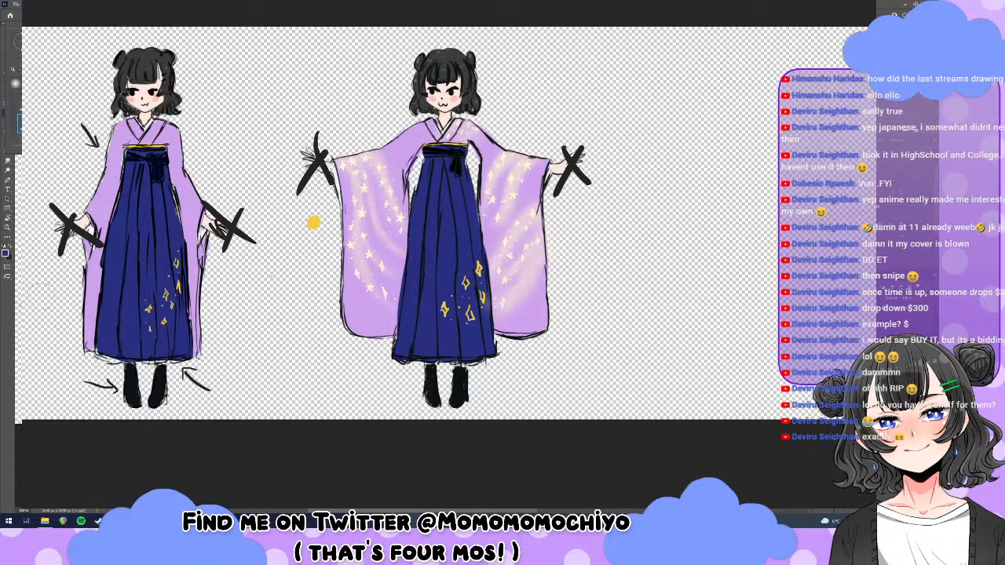
# Try soft dark blue shading across the left figure's hem and the open-armed figure's lower skirt.
pyautogui.moveTo(122, 346)
pyautogui.mouseDown()
pyautogui.moveTo(85, 336)
pyautogui.moveTo(220, 345)
pyautogui.moveTo(256, 320)
pyautogui.mouseUp()
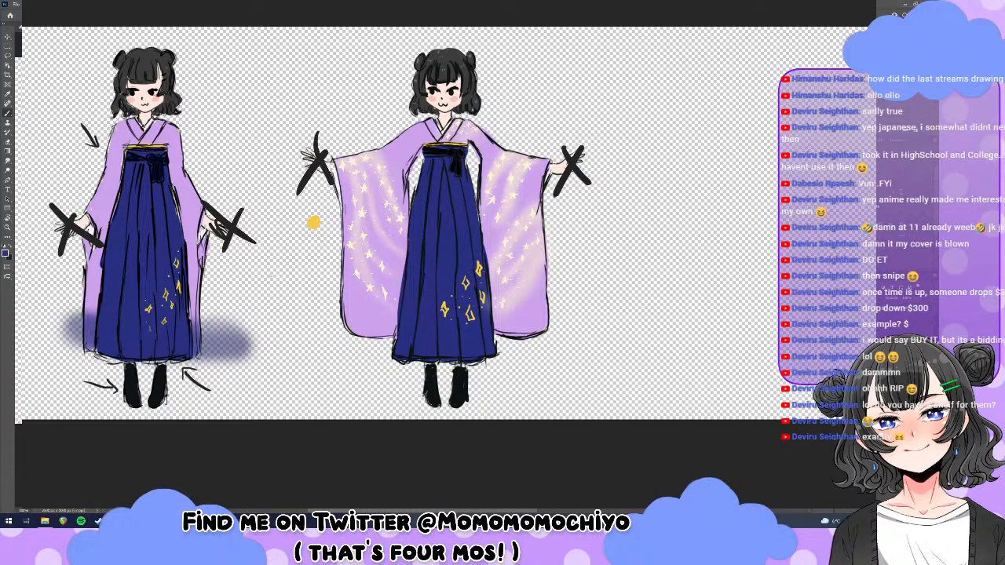
pyautogui.hotkey('ctrl', 'z')
pyautogui.moveTo(408, 306)
pyautogui.mouseDown()
pyautogui.moveTo(434, 334)
pyautogui.moveTo(464, 324)
pyautogui.moveTo(483, 306)
pyautogui.moveTo(479, 267)
pyautogui.mouseUp()
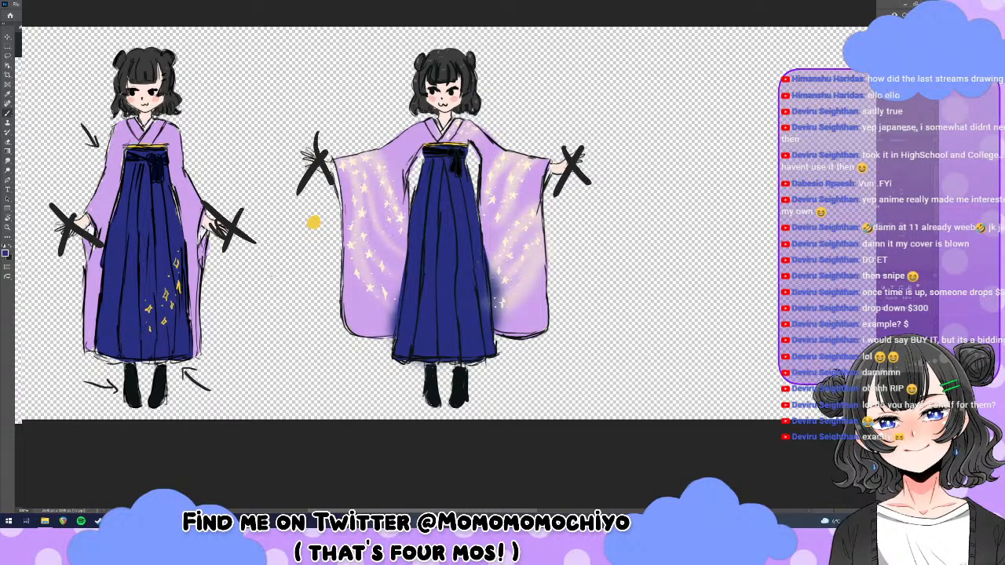
pyautogui.hotkey('ctrl', 'z')
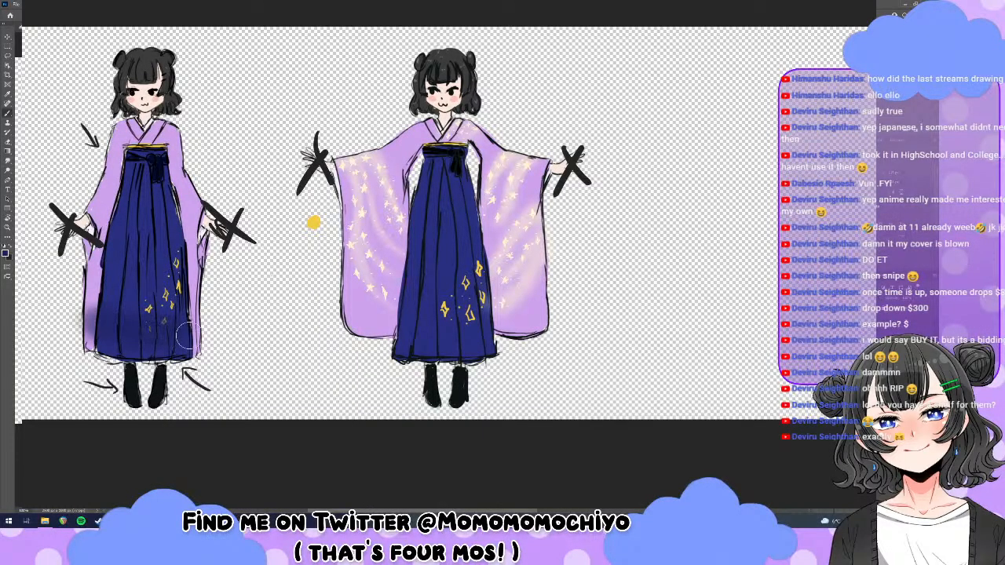
# Shade the left figure's lower skirt in soft dark blue and erase the shading that spills onto both sleeves.
pyautogui.moveTo(114, 343)
pyautogui.mouseDown()
pyautogui.moveTo(182, 344)
pyautogui.moveTo(95, 332)
pyautogui.moveTo(159, 335)
pyautogui.moveTo(100, 321)
pyautogui.moveTo(181, 315)
pyautogui.moveTo(95, 310)
pyautogui.moveTo(171, 306)
pyautogui.moveTo(151, 365)
pyautogui.mouseUp()
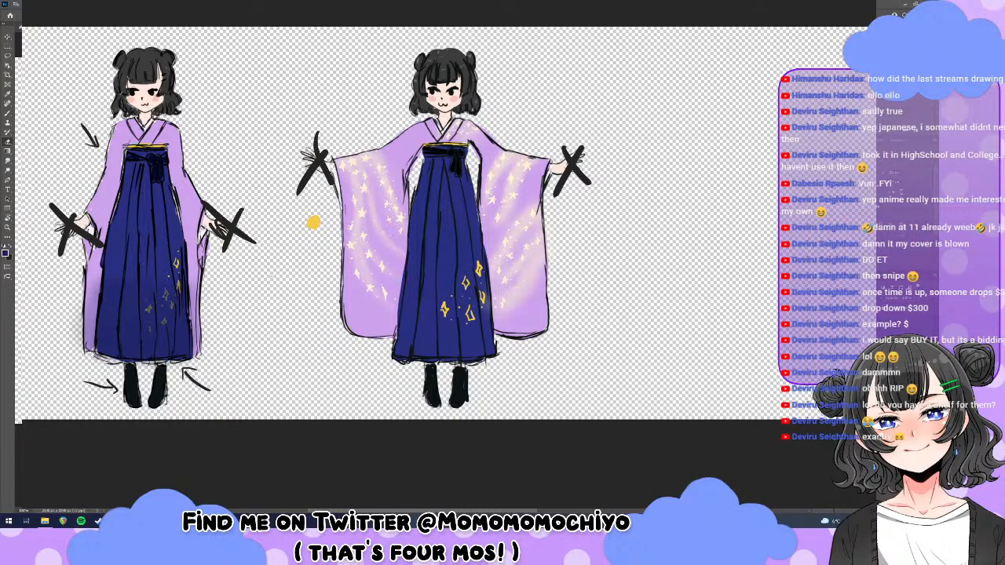
pyautogui.click(45, 15)
pyautogui.click(57, 79)
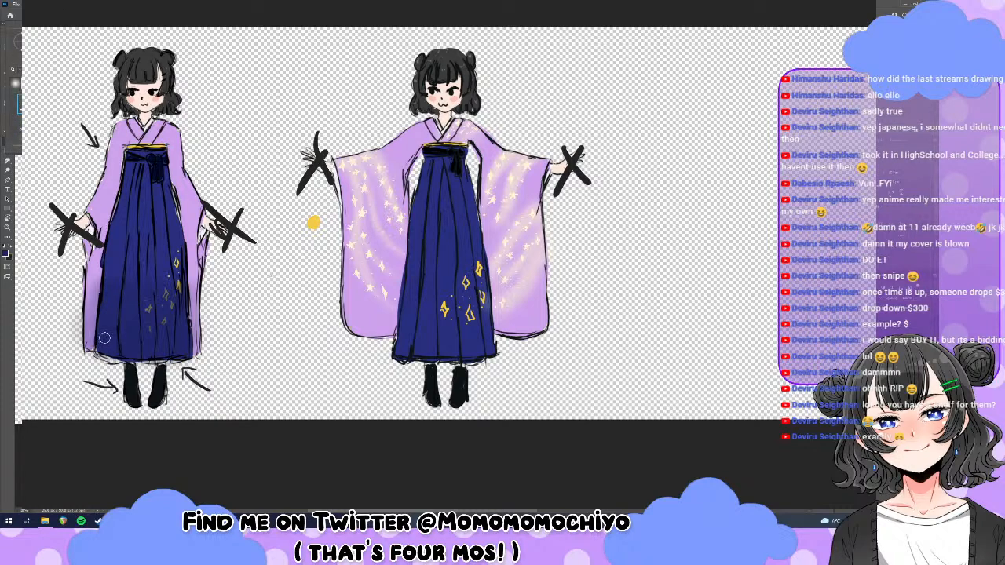
pyautogui.moveTo(104, 338)
pyautogui.mouseDown()
pyautogui.moveTo(97, 281)
pyautogui.moveTo(90, 337)
pyautogui.moveTo(79, 330)
pyautogui.moveTo(95, 333)
pyautogui.mouseUp()
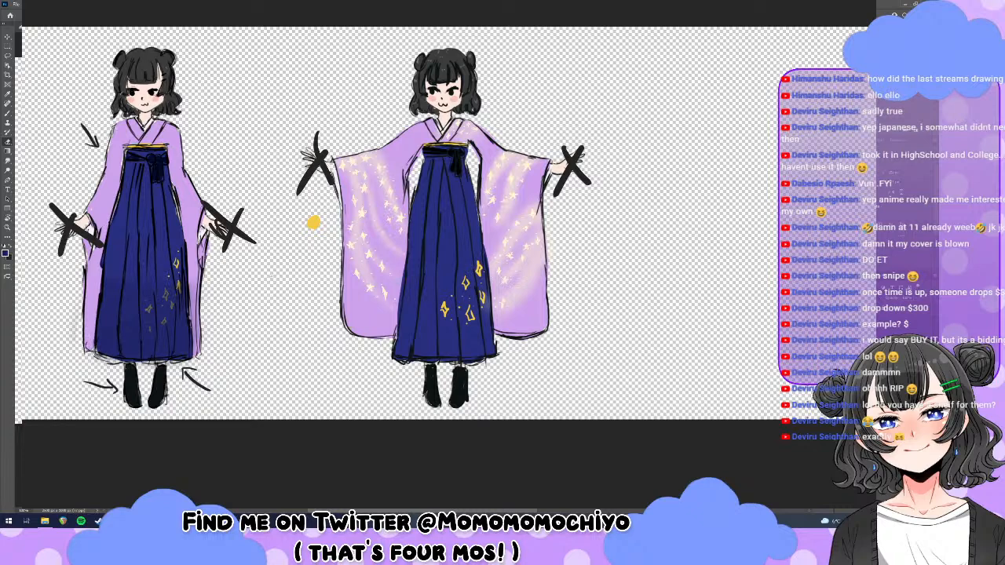
pyautogui.moveTo(196, 322); pyautogui.dragTo(187, 269)
pyautogui.moveTo(199, 330); pyautogui.dragTo(195, 345)
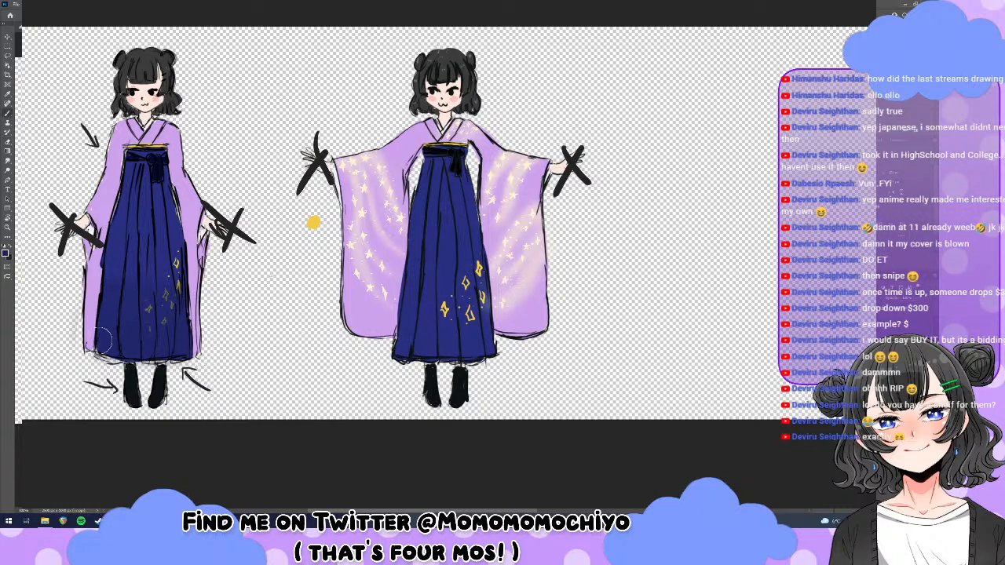
# Deepen the dark blue gradient toward the left figure's hem and erase the excess along both sleeve edges.
pyautogui.moveTo(97, 338)
pyautogui.mouseDown()
pyautogui.moveTo(180, 349)
pyautogui.moveTo(94, 339)
pyautogui.moveTo(165, 344)
pyautogui.moveTo(139, 333)
pyautogui.moveTo(134, 297)
pyautogui.moveTo(113, 310)
pyautogui.moveTo(111, 340)
pyautogui.moveTo(165, 343)
pyautogui.moveTo(182, 302)
pyautogui.moveTo(160, 287)
pyautogui.moveTo(106, 289)
pyautogui.moveTo(162, 365)
pyautogui.mouseUp()
pyautogui.press('e')
pyautogui.moveTo(93, 314)
pyautogui.mouseDown()
pyautogui.moveTo(93, 267)
pyautogui.moveTo(94, 349)
pyautogui.moveTo(75, 322)
pyautogui.mouseUp()
pyautogui.moveTo(102, 235); pyautogui.dragTo(88, 355)
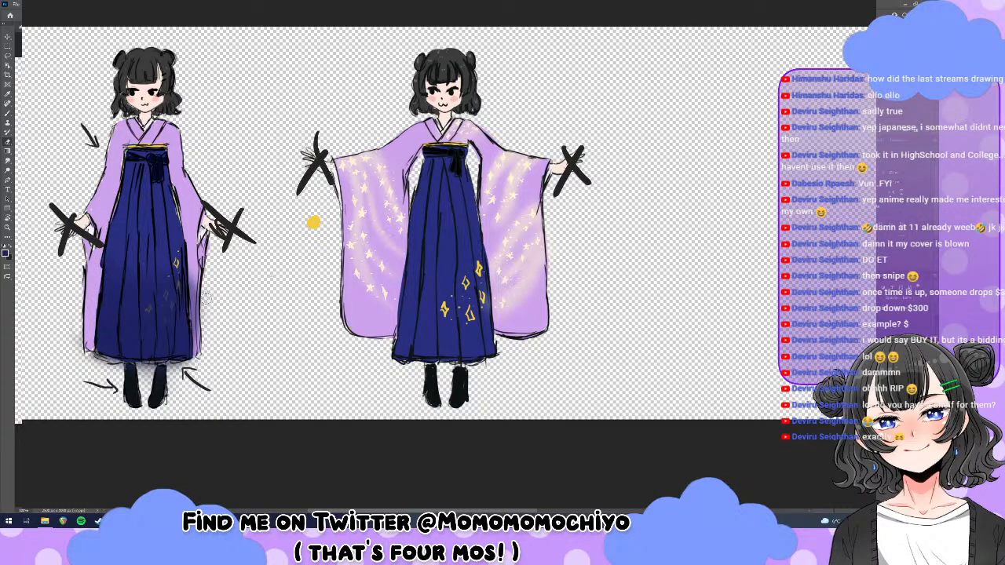
pyautogui.moveTo(203, 318)
pyautogui.mouseDown()
pyautogui.moveTo(194, 274)
pyautogui.moveTo(193, 326)
pyautogui.moveTo(189, 263)
pyautogui.moveTo(201, 346)
pyautogui.mouseUp()
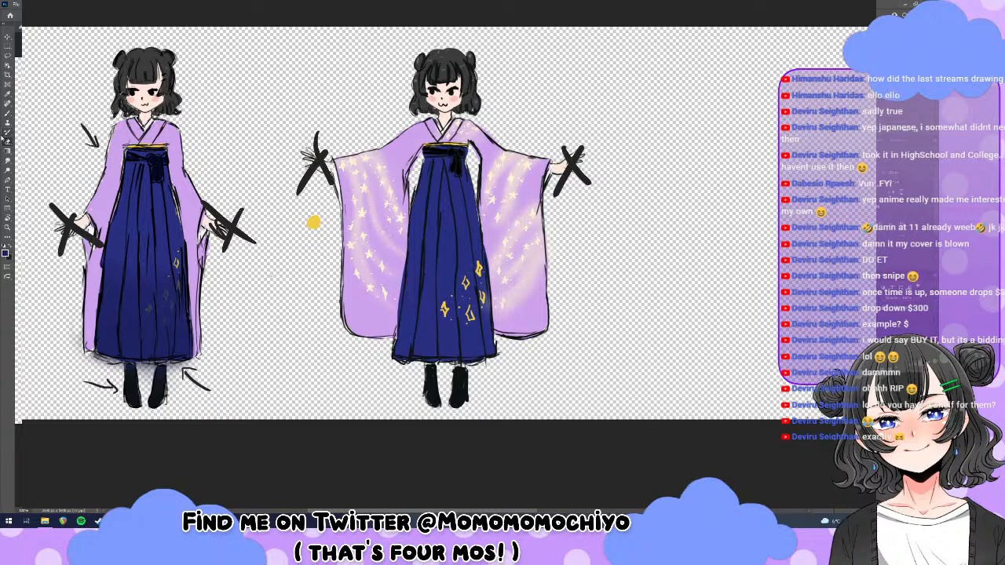
# Erase the dark shading covering the yellow stars and dots on the left figure's skirt with a small eraser.
pyautogui.click(70, 7)
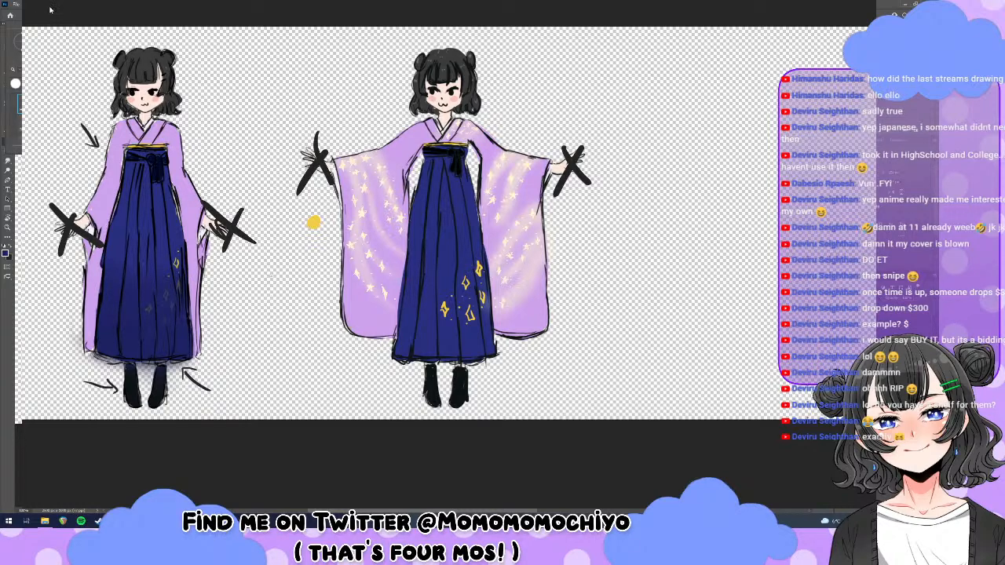
pyautogui.click(4, 218)
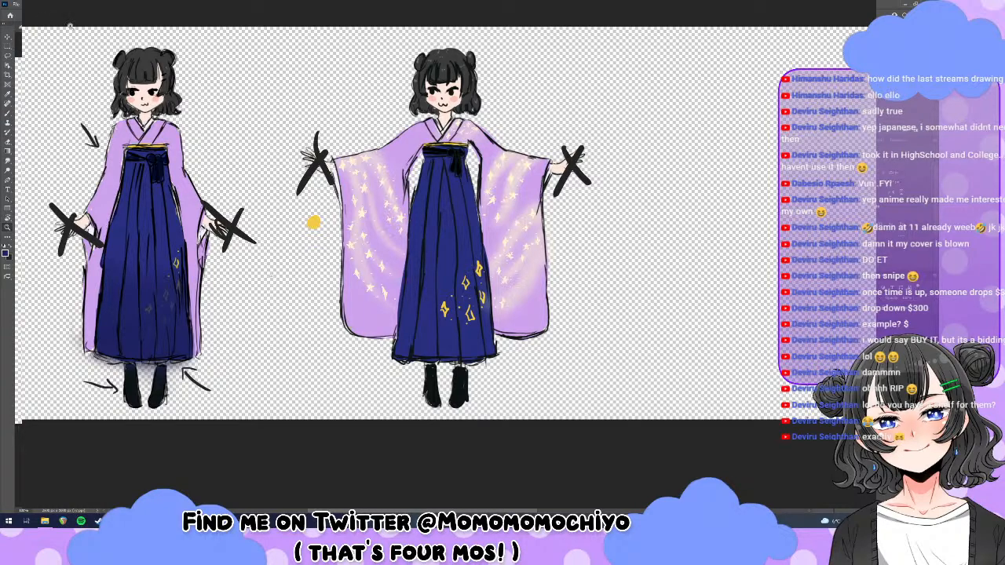
pyautogui.scroll(2, 173, 314)
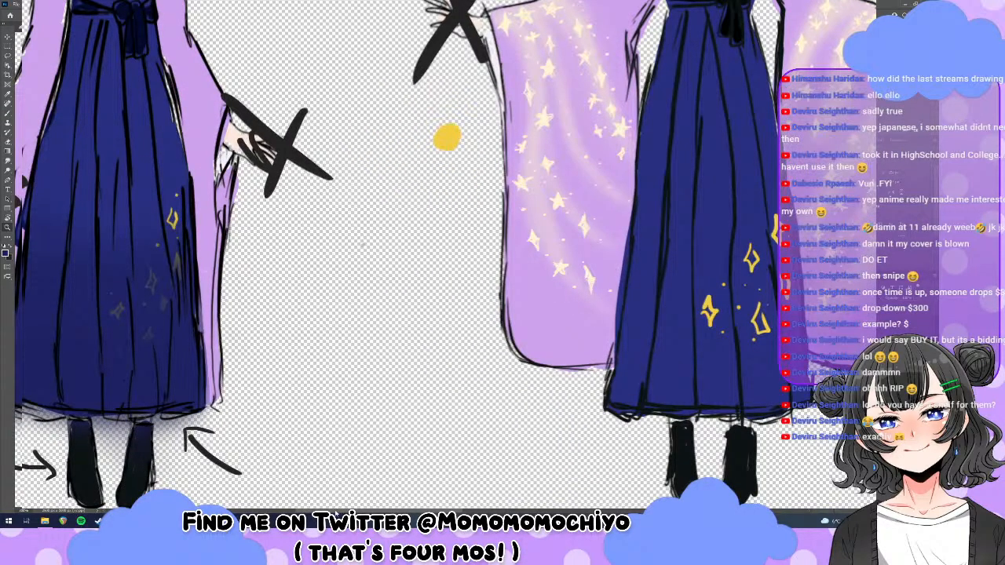
pyautogui.hscroll(-2, 439, 259)
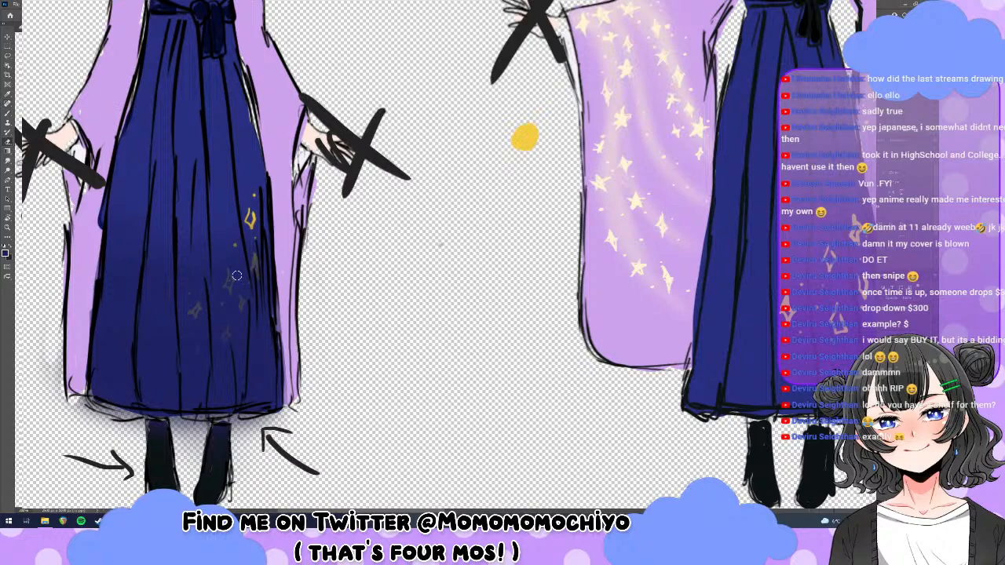
pyautogui.hscroll(-1, 236, 276)
pyautogui.moveTo(243, 287); pyautogui.dragTo(245, 275)
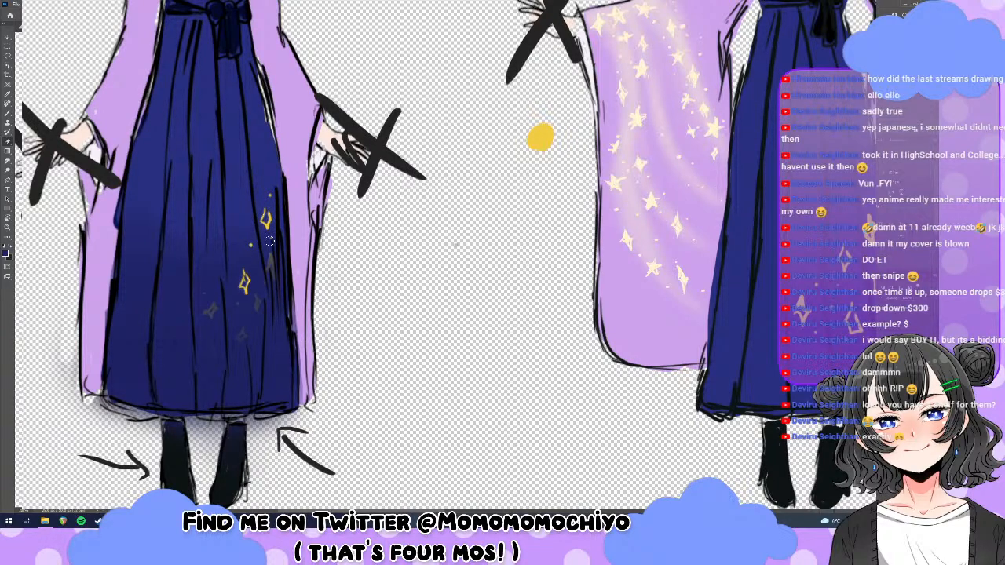
pyautogui.moveTo(272, 254)
pyautogui.mouseDown()
pyautogui.moveTo(271, 275)
pyautogui.moveTo(275, 264)
pyautogui.mouseUp()
pyautogui.click(238, 303)
pyautogui.click(204, 294)
pyautogui.click(207, 312)
pyautogui.moveTo(207, 311); pyautogui.dragTo(212, 307)
pyautogui.click(257, 303)
pyautogui.moveTo(258, 303); pyautogui.dragTo(246, 334)
pyautogui.moveTo(212, 346); pyautogui.dragTo(212, 355)
# Review the shaded skirt at full-sheet size and compare the design with the kimono reference photos.
pyautogui.click(7, 226)
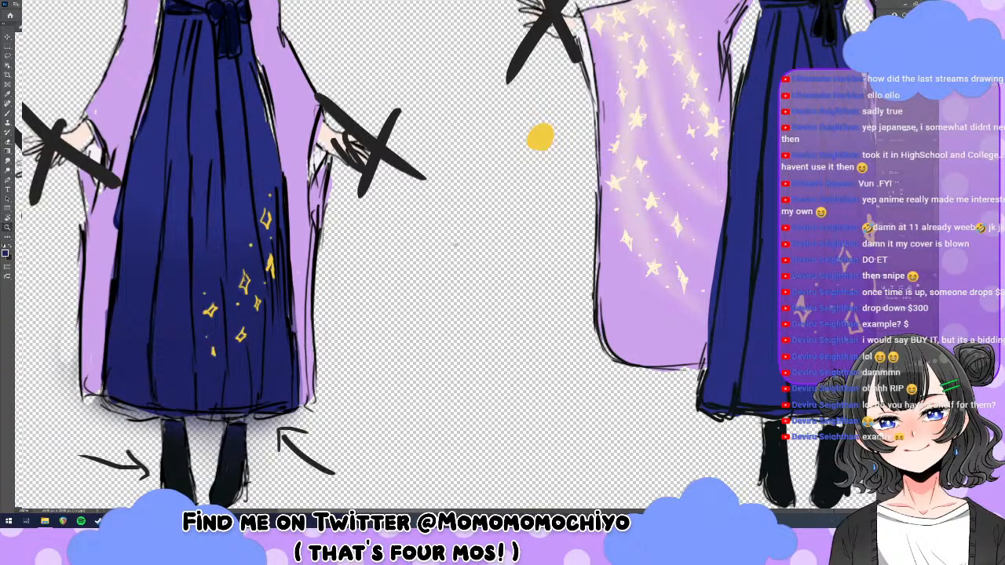
pyautogui.keyDown('alt'); pyautogui.click(270, 202); pyautogui.keyUp('alt')
pyautogui.keyDown('alt'); pyautogui.click(271, 204); pyautogui.keyUp('alt')
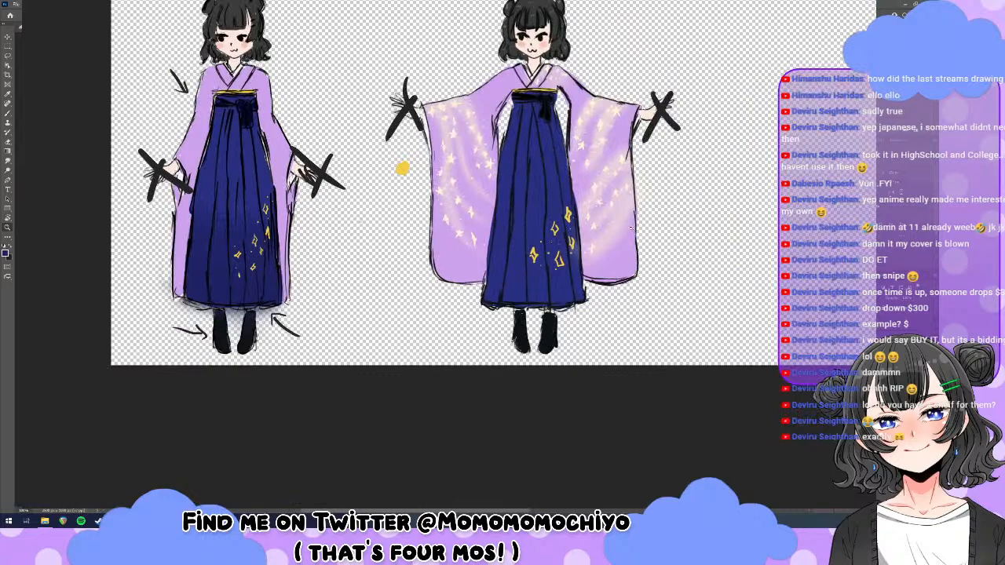
pyautogui.scroll(3, 493, 239)
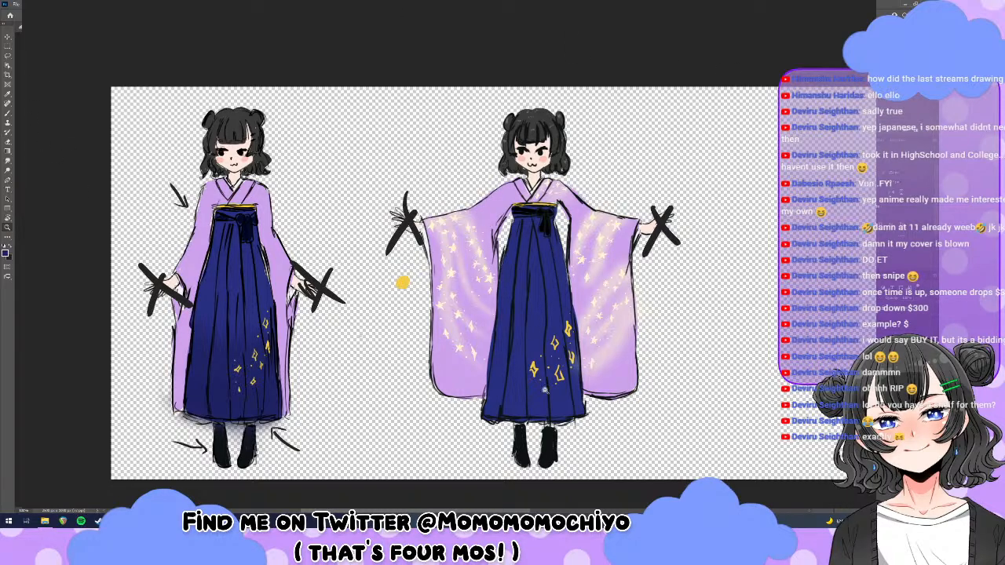
pyautogui.moveTo(416, 253); pyautogui.dragTo(359, 255)
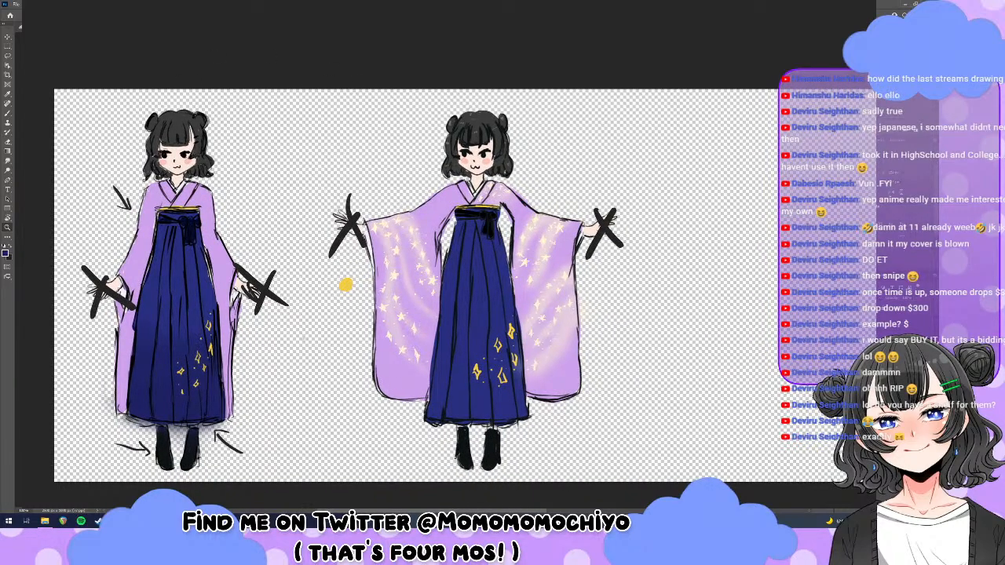
pyautogui.hotkey('ctrl', '-')
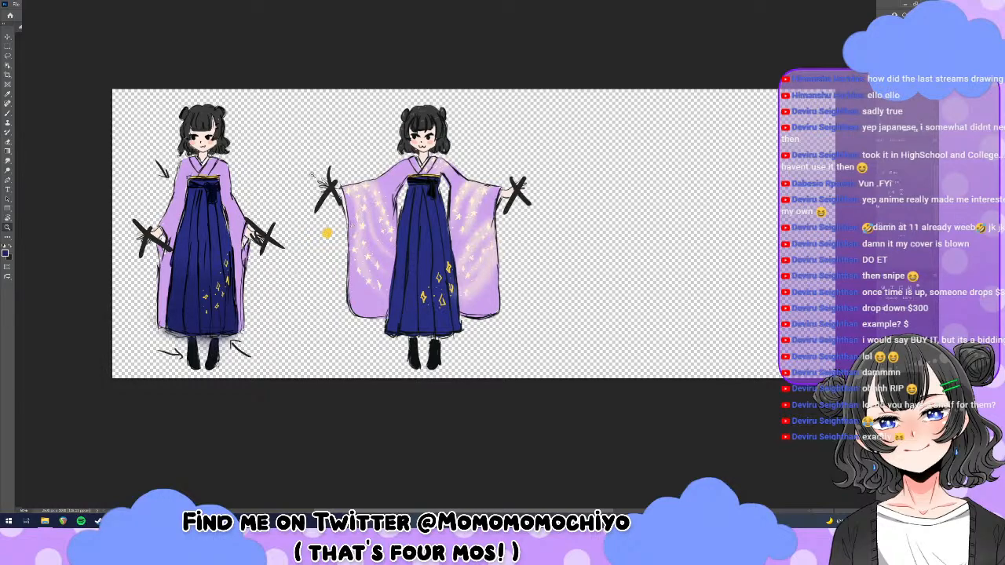
pyautogui.click(114, 15)
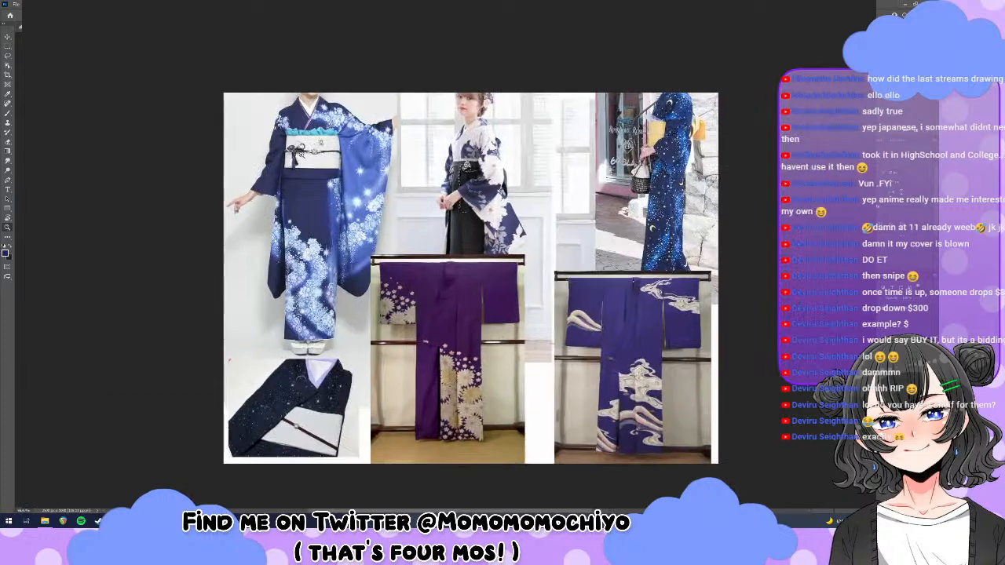
pyautogui.click(380, 200)
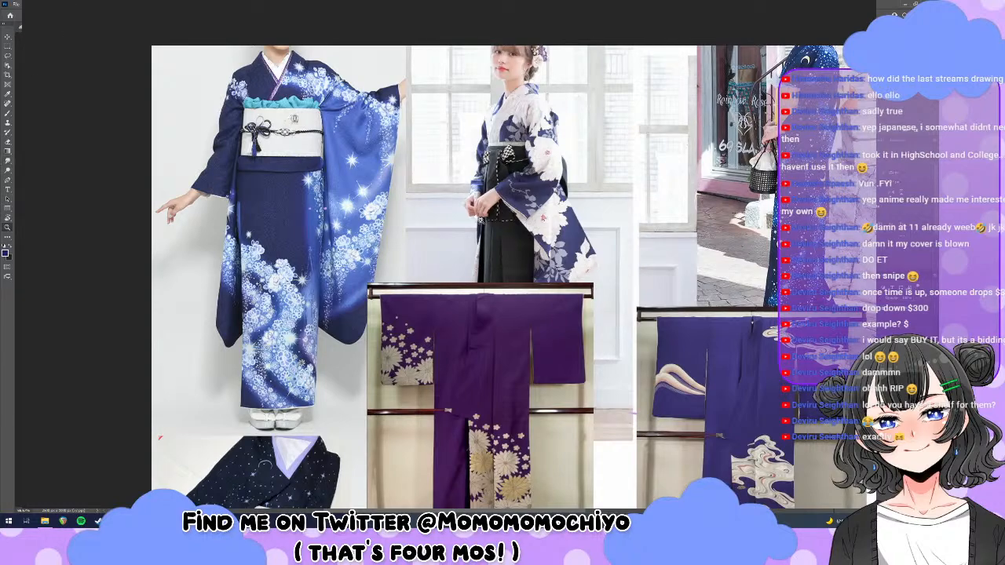
# Examine the open-armed figure's starred sleeves up close, comparing the figure with the arms-down one.
pyautogui.hotkey('ctrl', 'Tab')
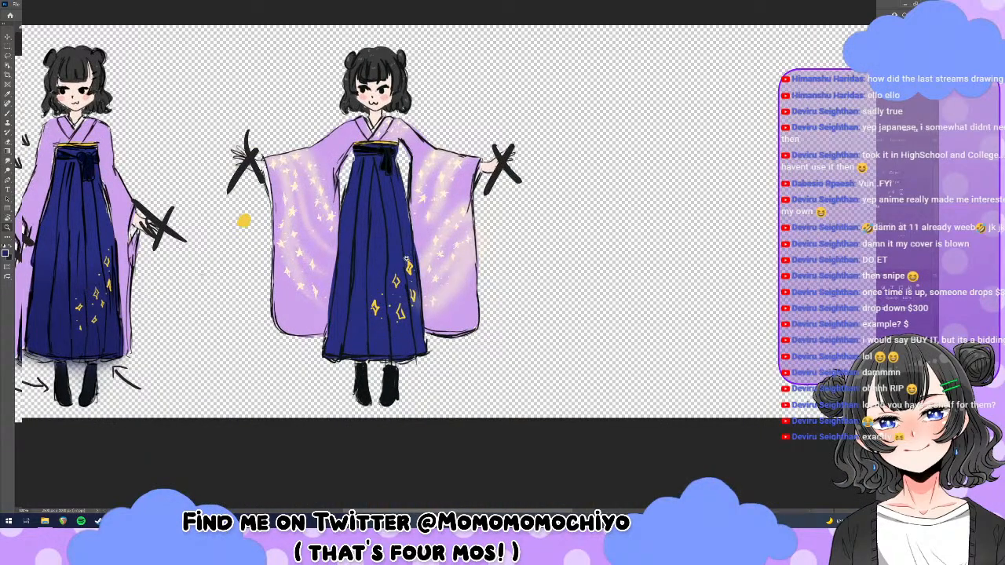
pyautogui.scroll(1, 412, 259)
pyautogui.scroll(2, 481, 206)
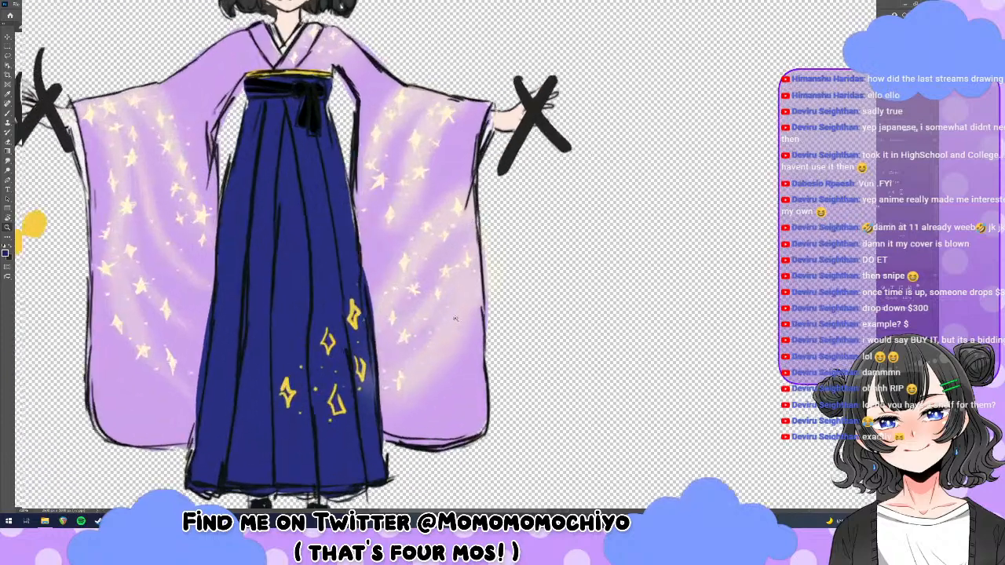
pyautogui.scroll(1, 463, 464)
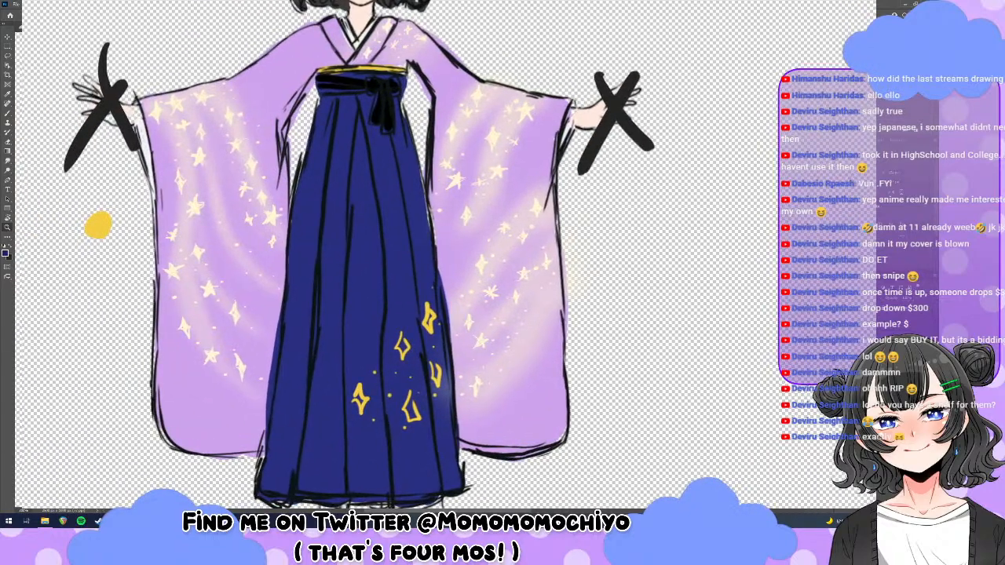
pyautogui.scroll(-3, 667, 143)
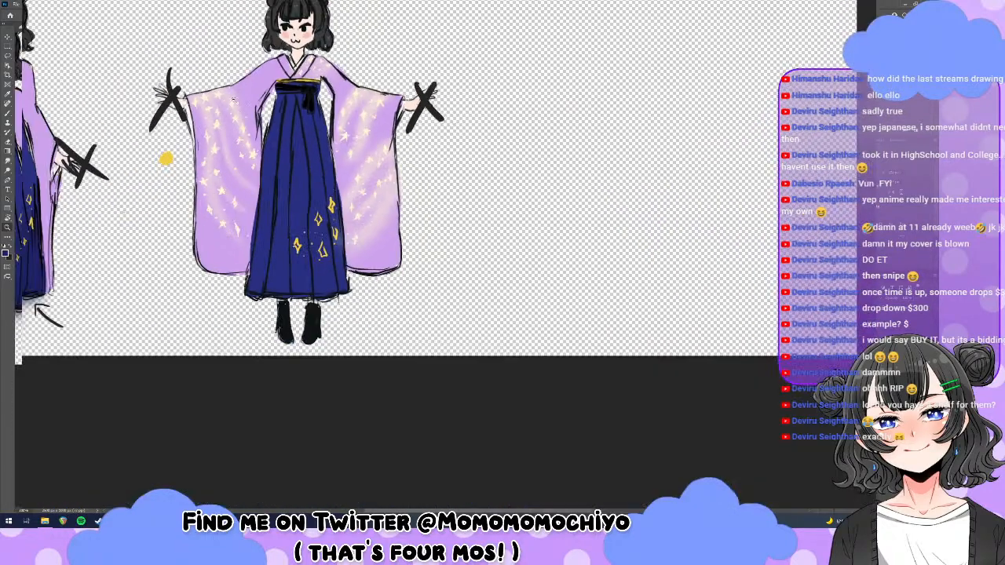
pyautogui.scroll(3, 449, 482)
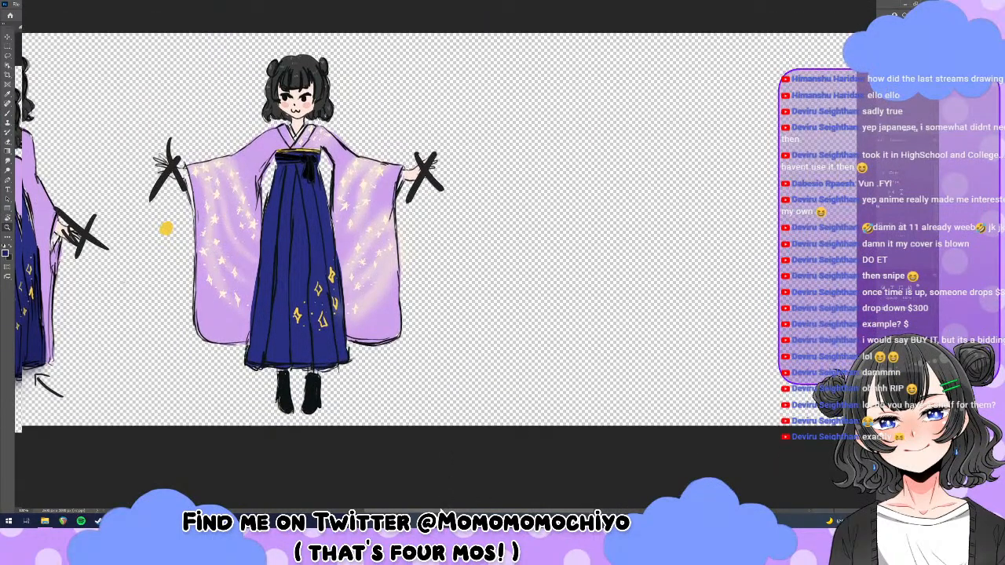
pyautogui.hscroll(-5, 450, 482)
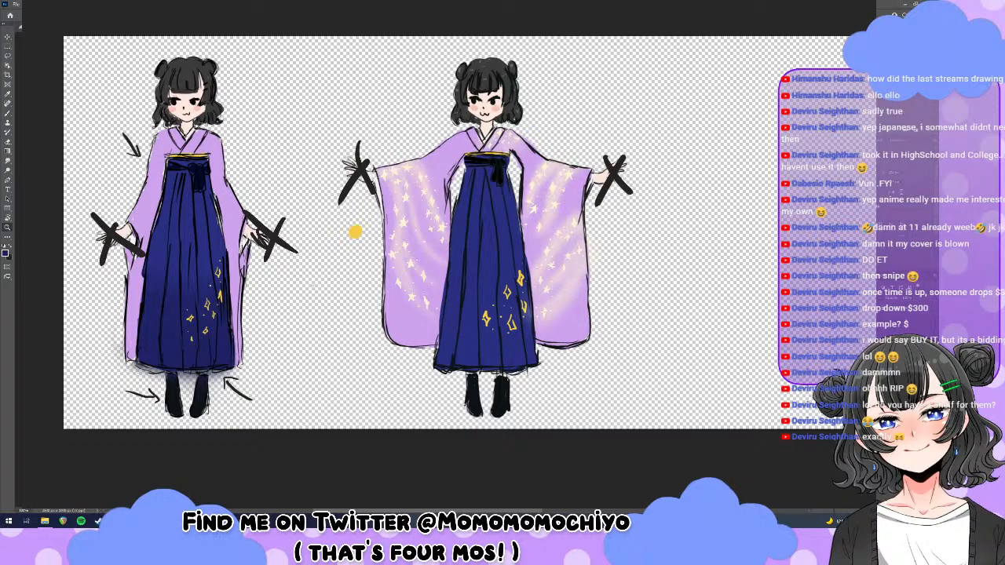
# Open the channel logo artwork and examine its pink-trailed shooting star up close.
pyautogui.press('Tab')
pyautogui.click(13, 16)
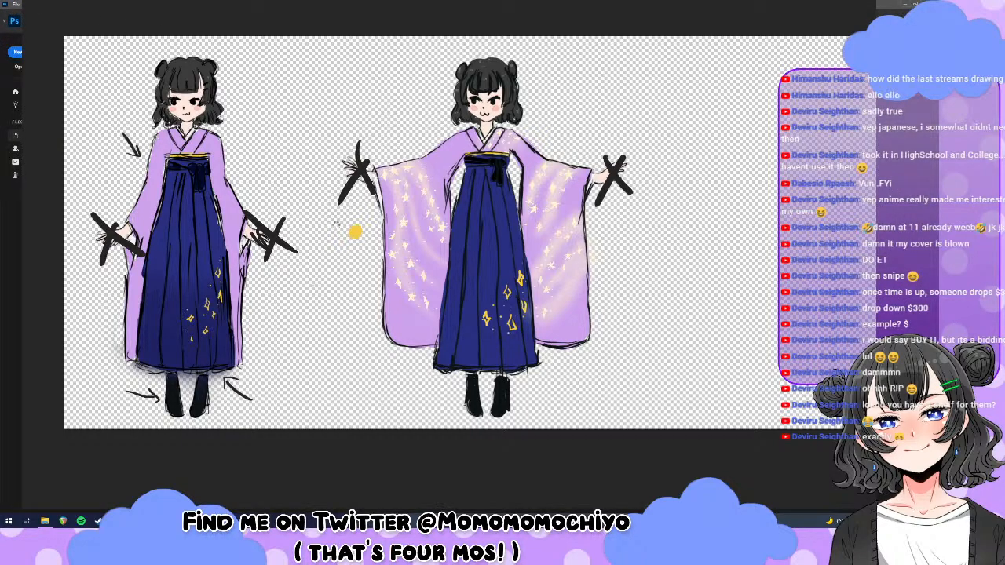
pyautogui.click(338, 231)
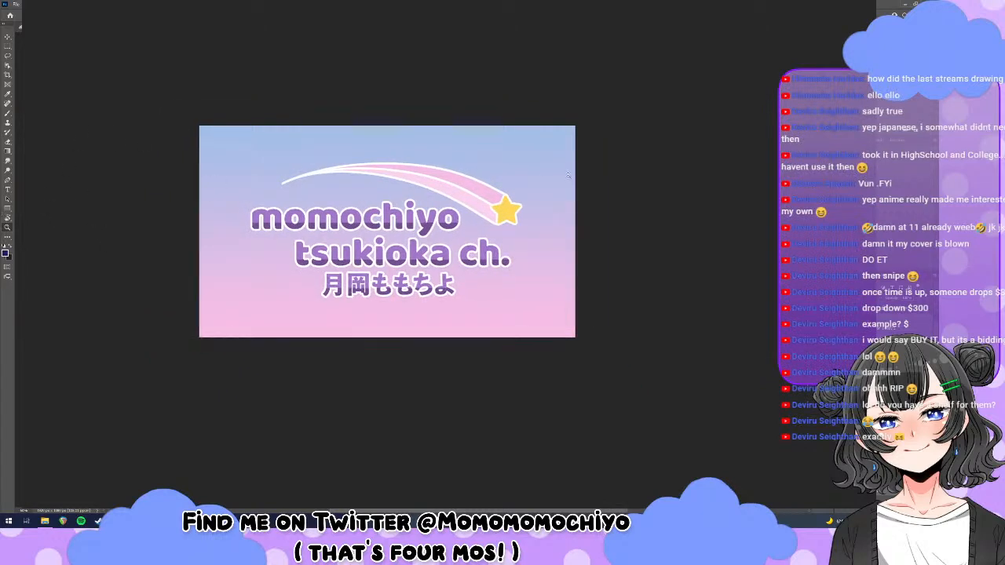
pyautogui.moveTo(569, 174); pyautogui.dragTo(471, 174)
pyautogui.click(534, 164)
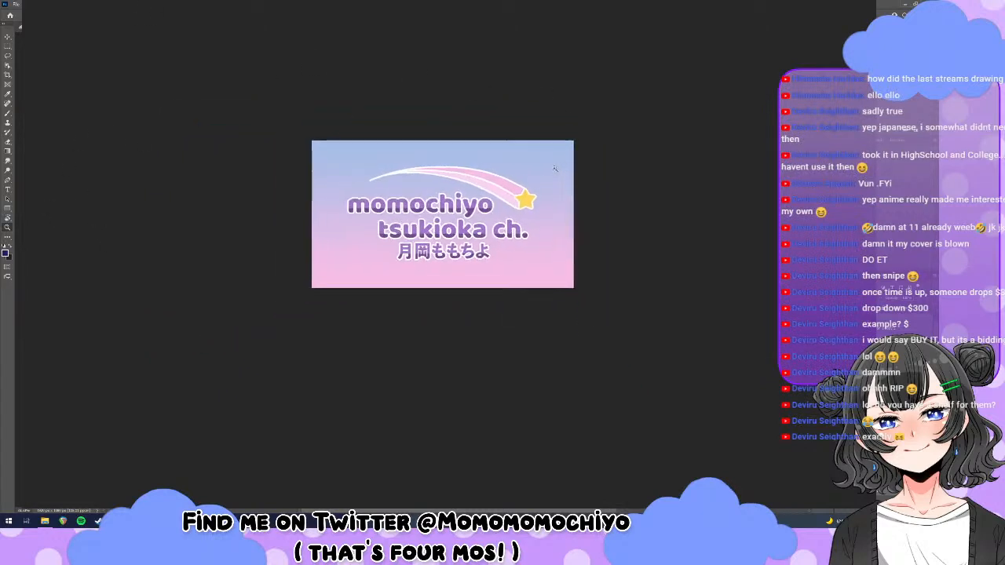
pyautogui.click(476, 172)
pyautogui.click(480, 179)
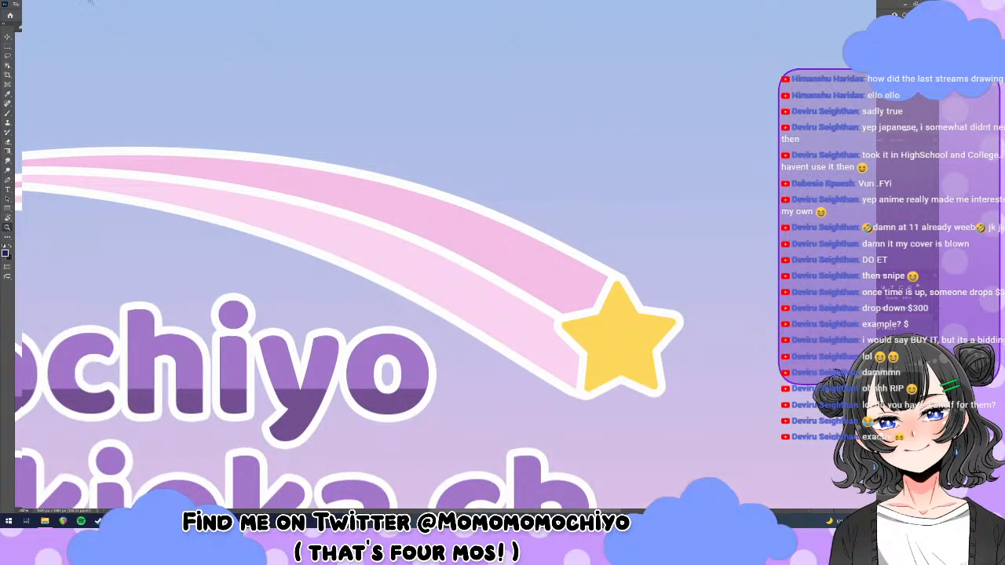
# Return from the logo to the kimono reference sheet and examine the open-armed figure's sleeves and skirt.
pyautogui.hotkey('ctrl', 'a')
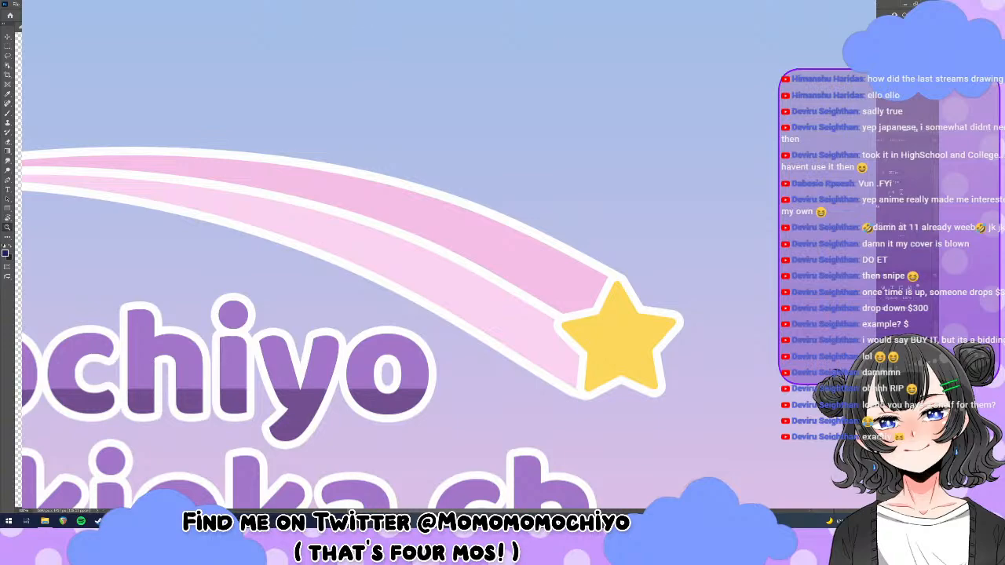
pyautogui.hotkey('ctrl', 'd')
pyautogui.hotkey('ctrl', 'a')
pyautogui.hotkey('ctrl', 'Tab')
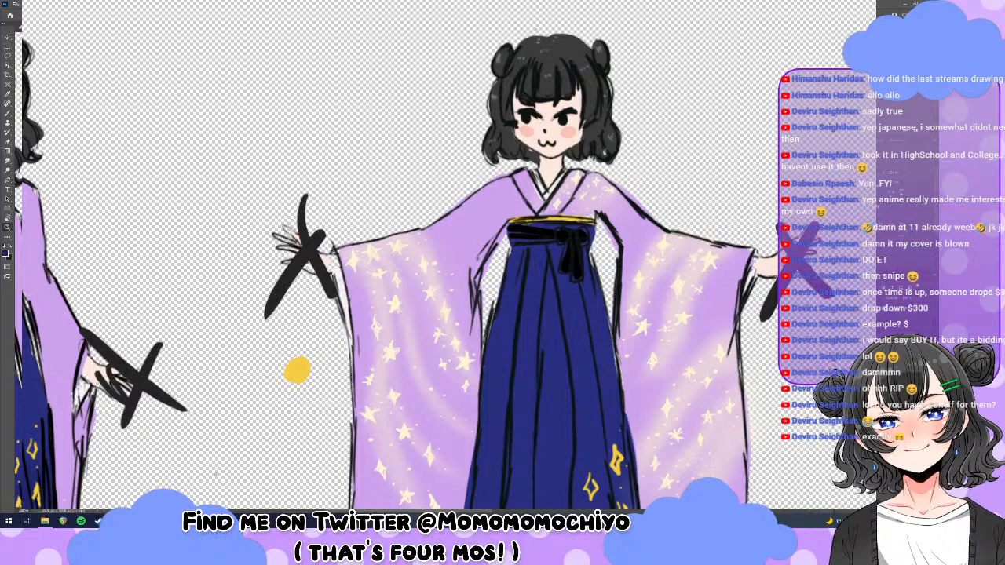
pyautogui.scroll(-3, 84, 154)
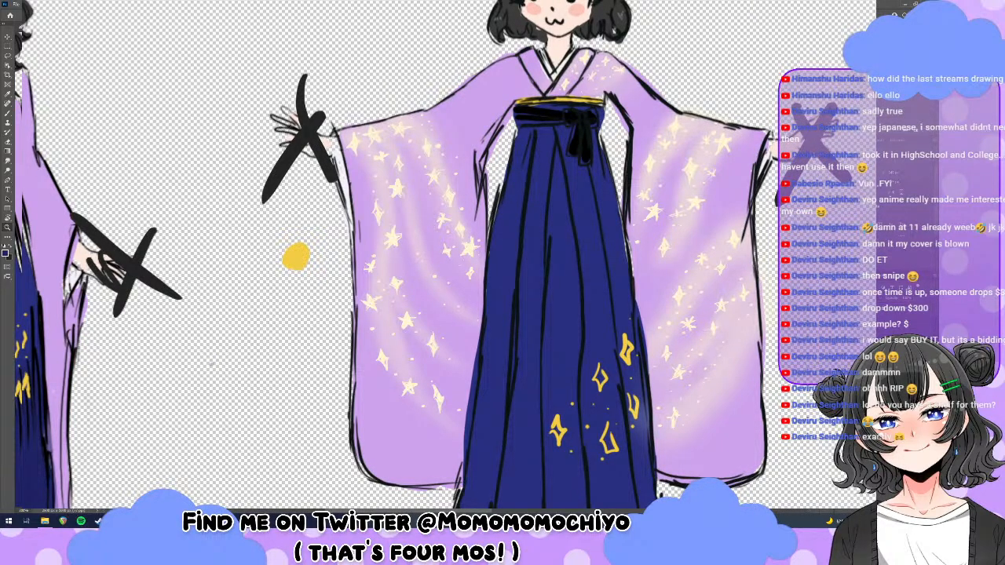
# Compare the open-armed figure's sleeves without and with the cream stars by undoing and redoing them.
pyautogui.hotkey('ctrl', 'z')
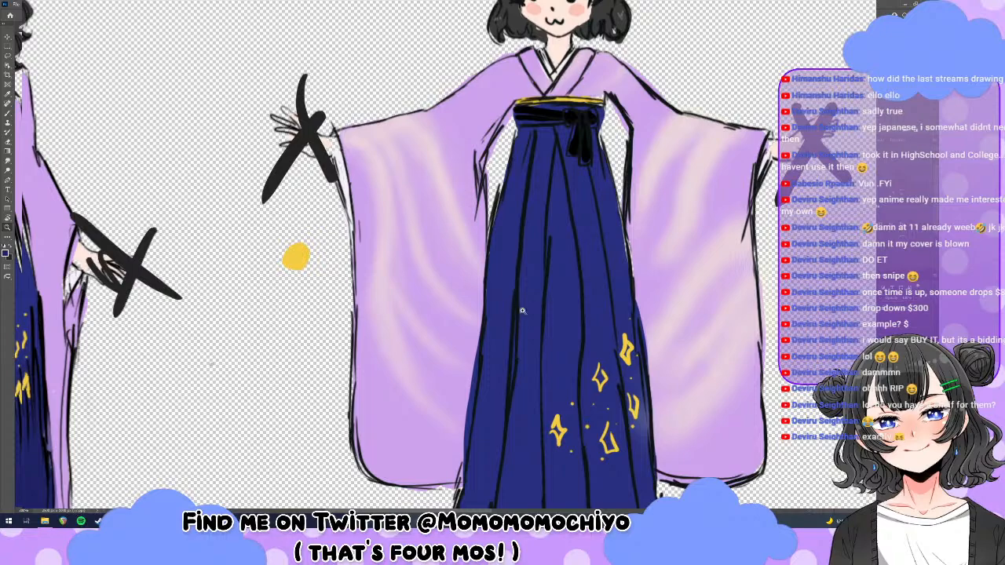
pyautogui.press('b')
pyautogui.hotkey('ctrl', 'shift', 'z')
pyautogui.keyDown('alt'); pyautogui.click(430, 143); pyautogui.keyUp('alt')
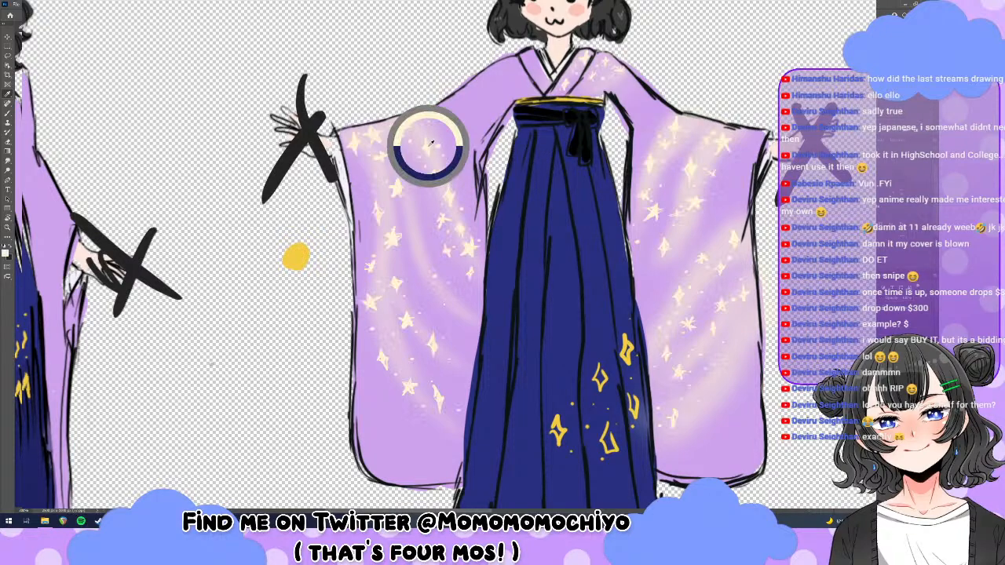
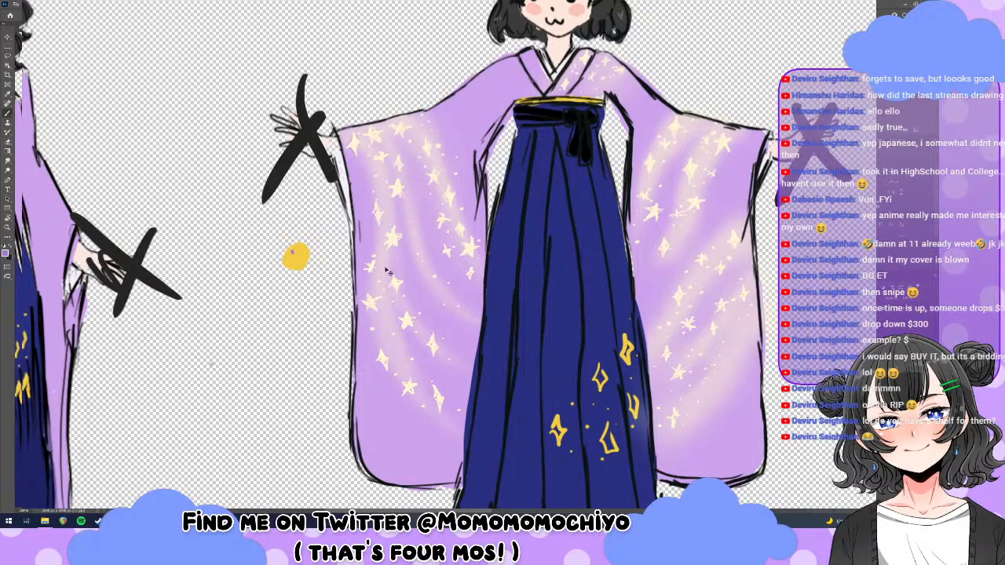
# Sample the cream from the open-armed figure's sleeve and brush a soft glow over the shoulder beside the starred collar.
pyautogui.click(286, 12)
pyautogui.scroll(-1, 432, 254)
pyautogui.scroll(3, 432, 254)
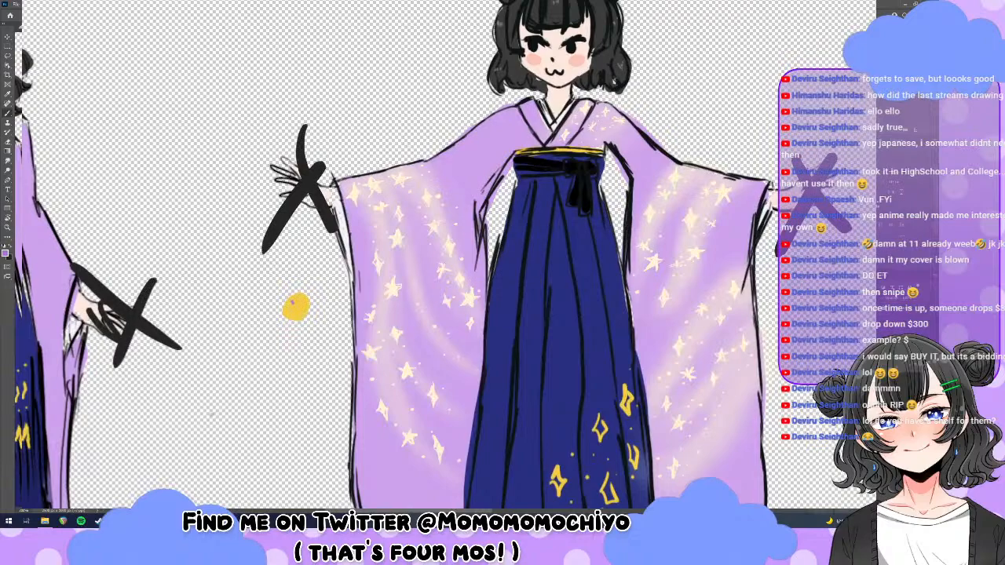
pyautogui.scroll(-1, 432, 254)
pyautogui.hotkey('ctrl', 'z')
pyautogui.hotkey('ctrl', 'shift', 'z')
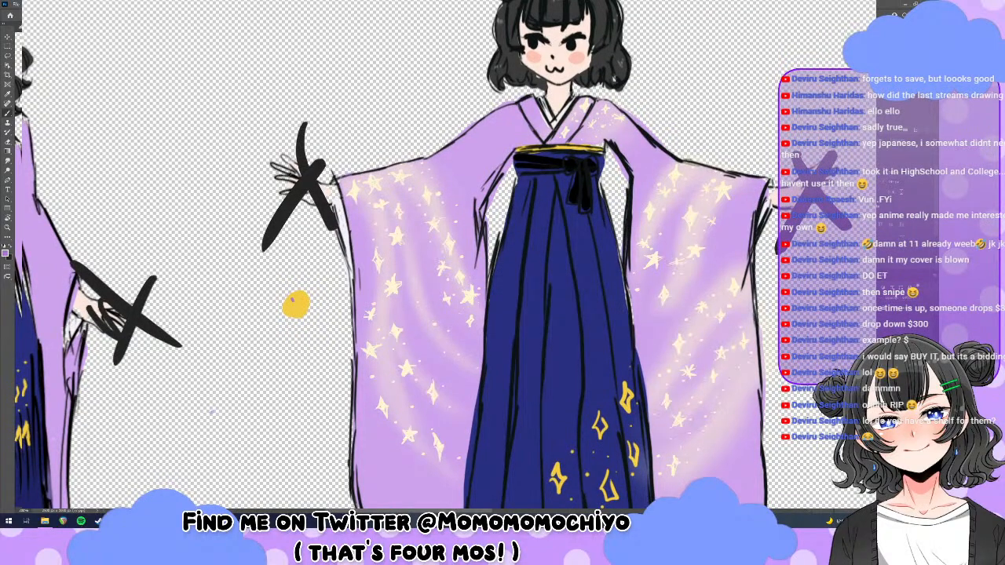
pyautogui.keyDown('alt'); pyautogui.click(355, 187); pyautogui.keyUp('alt')
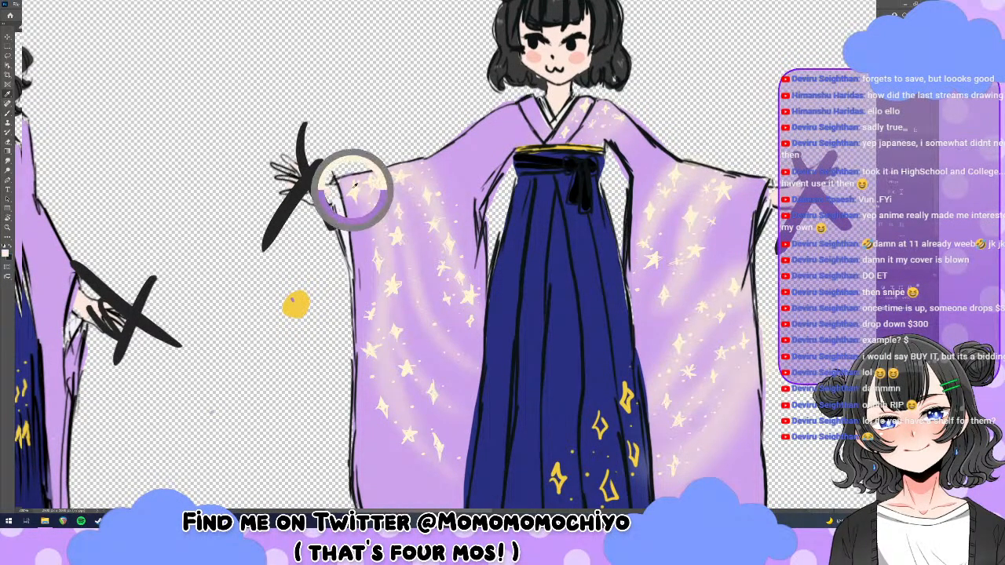
pyautogui.moveTo(355, 187); pyautogui.dragTo(357, 192)
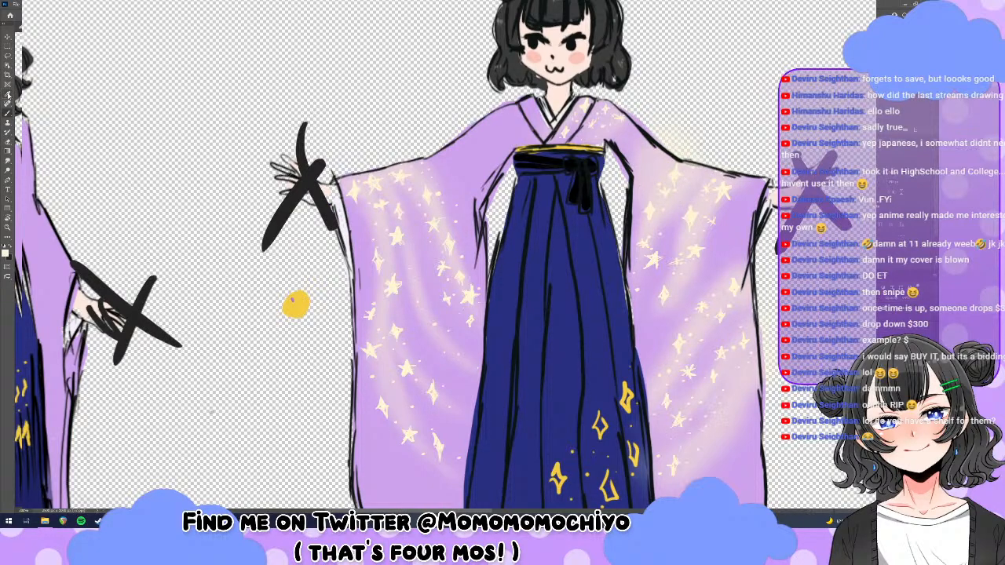
pyautogui.click(7, 142)
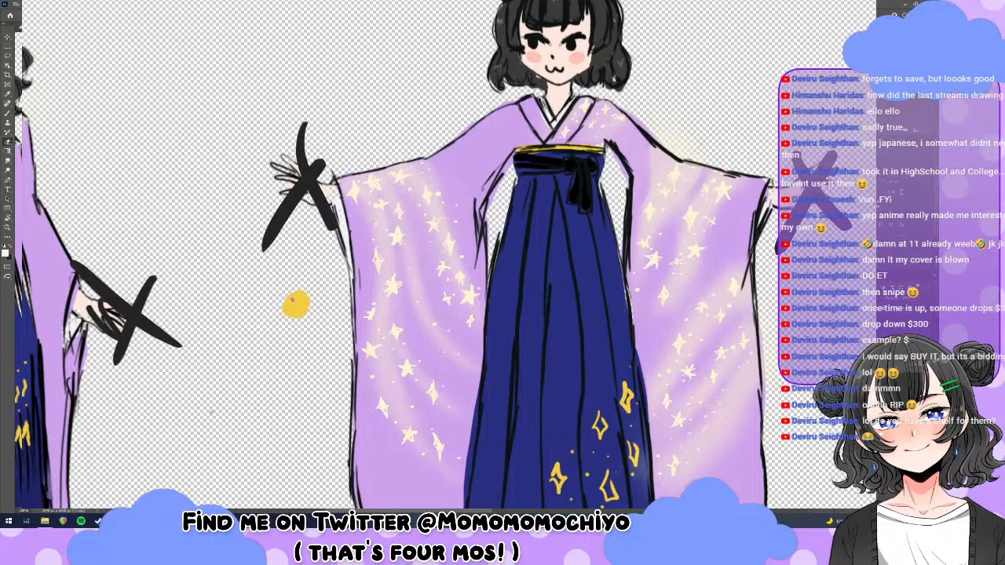
# Review the whole reference sheet, comparing the glowing starred sleeves with the arms-down figure's plain ones.
pyautogui.scroll(-3, 432, 256)
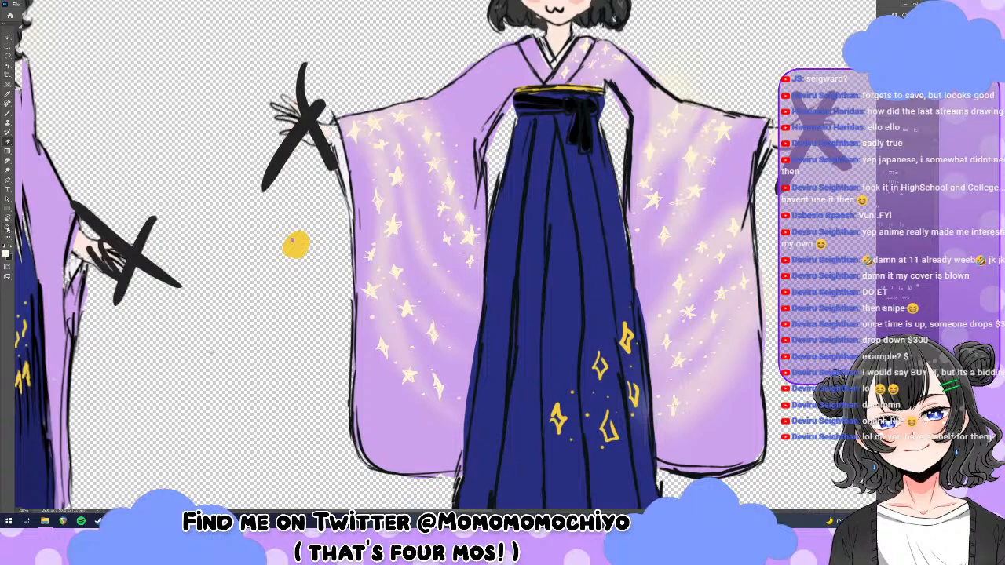
pyautogui.click(7, 227)
pyautogui.keyDown('alt'); pyautogui.click(423, 144); pyautogui.keyUp('alt')
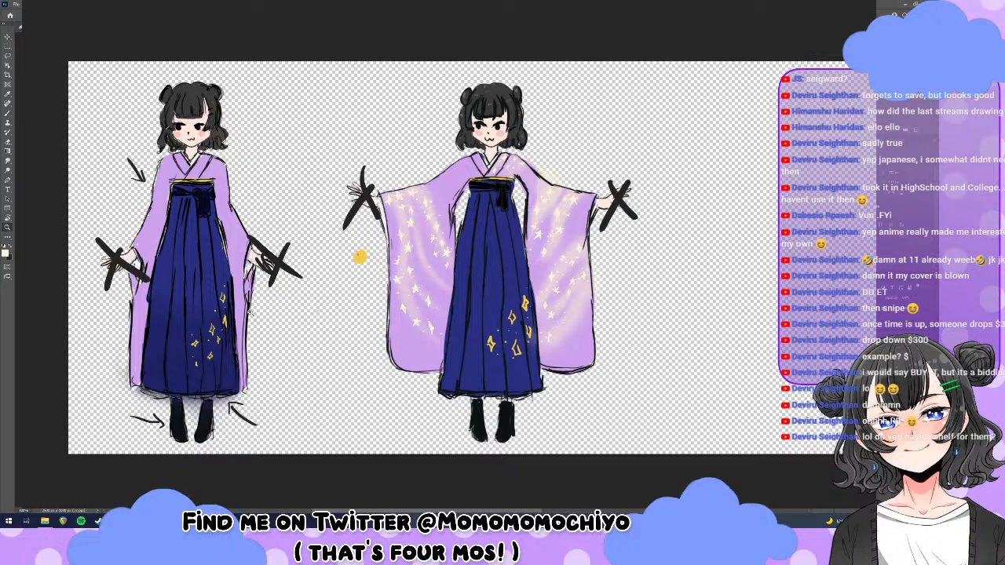
pyautogui.hscroll(-5, 395, 496)
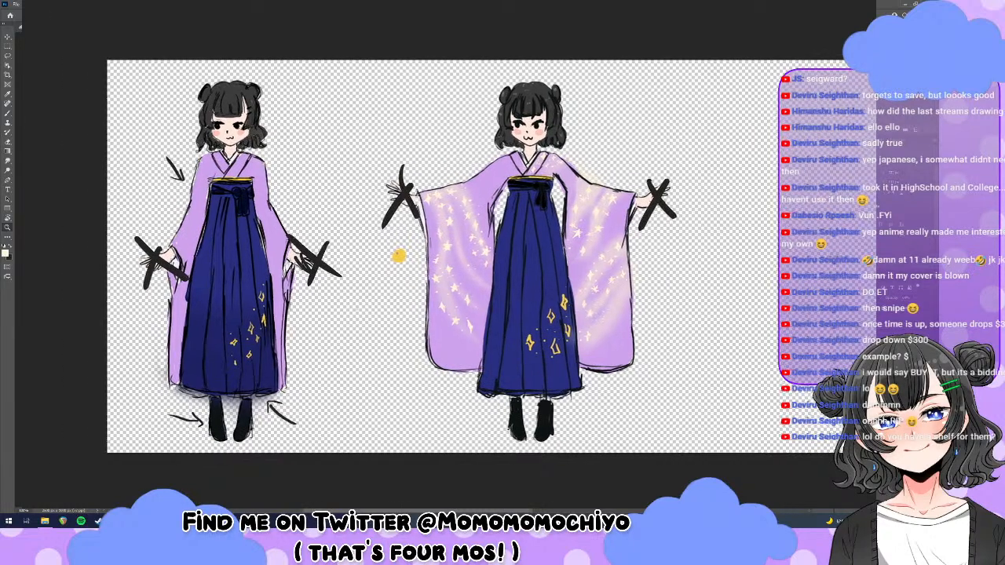
pyautogui.hscroll(3, 395, 496)
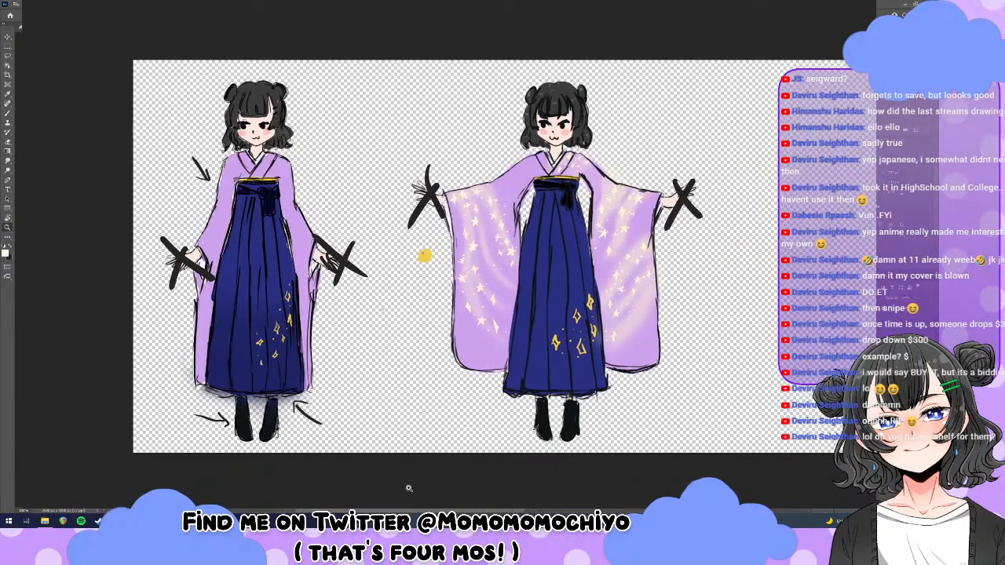
pyautogui.hscroll(-2, 396, 493)
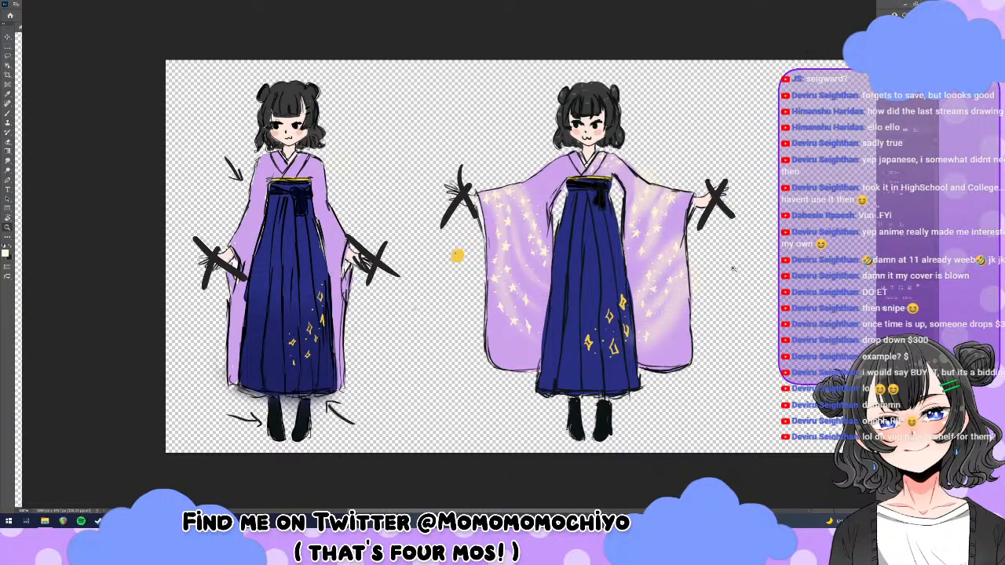
# Open the seated chibi drawing and examine its hair, face and kimono alongside the colour palette.
pyautogui.hotkey('ctrl', 'Tab')
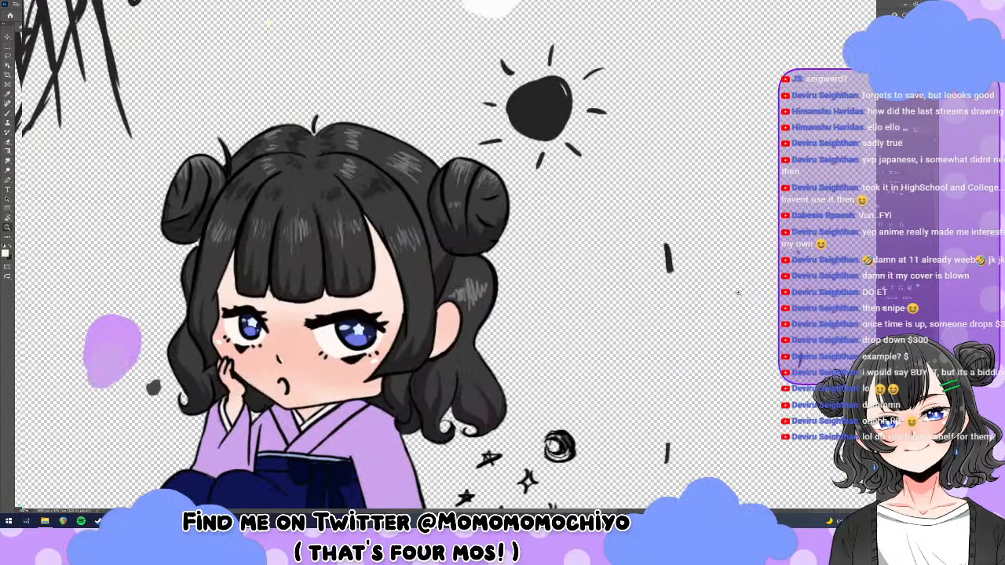
pyautogui.moveTo(739, 293); pyautogui.dragTo(742, 279)
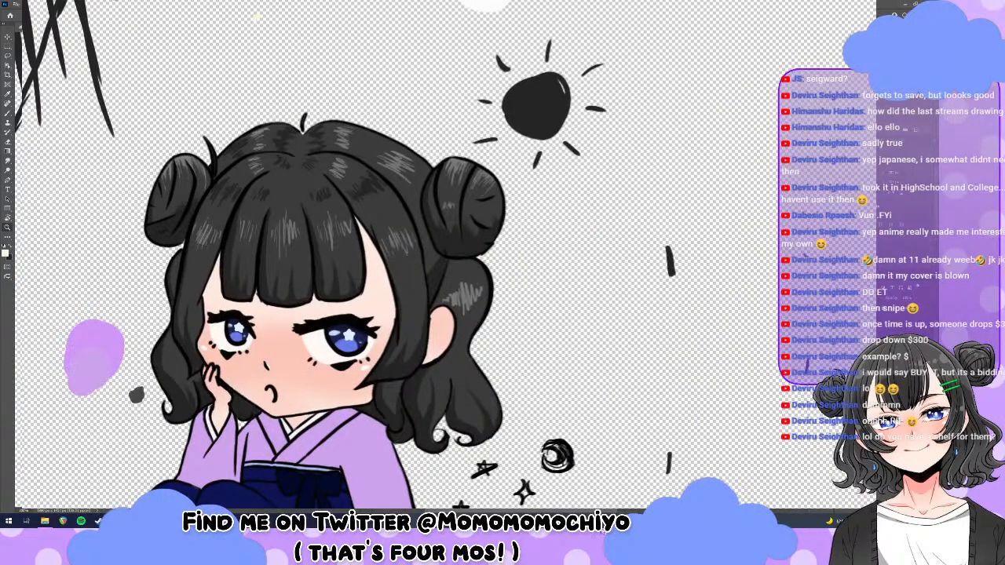
pyautogui.moveTo(440, 283); pyautogui.dragTo(573, 283)
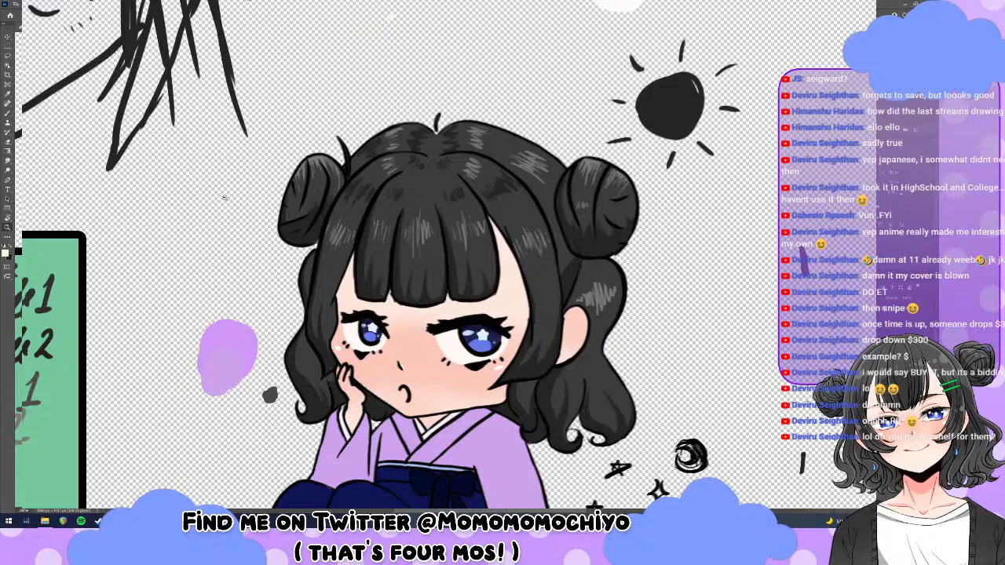
pyautogui.hotkey('ctrl', '0')
pyautogui.moveTo(400, 505); pyautogui.dragTo(469, 506)
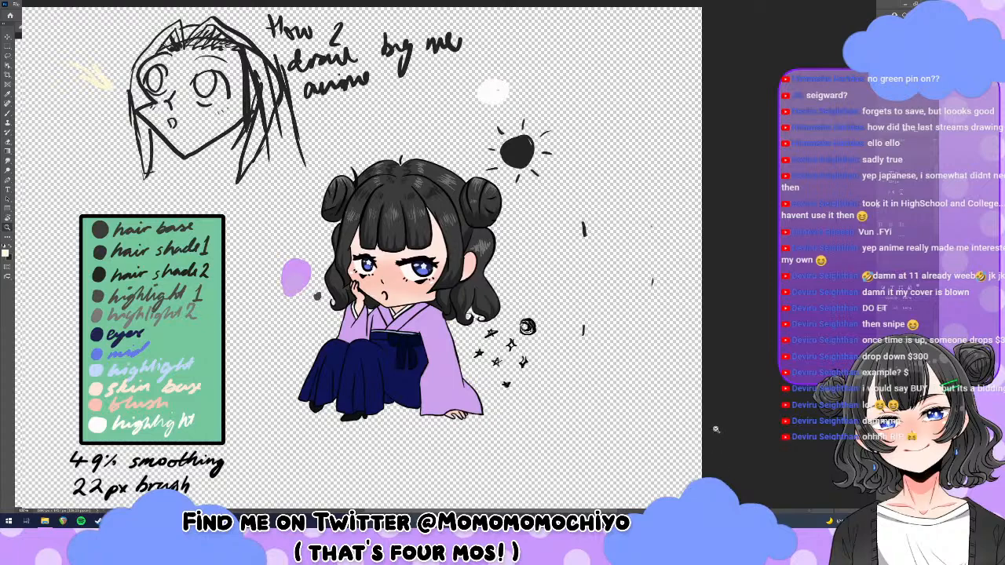
pyautogui.hscroll(-2, 361, 259)
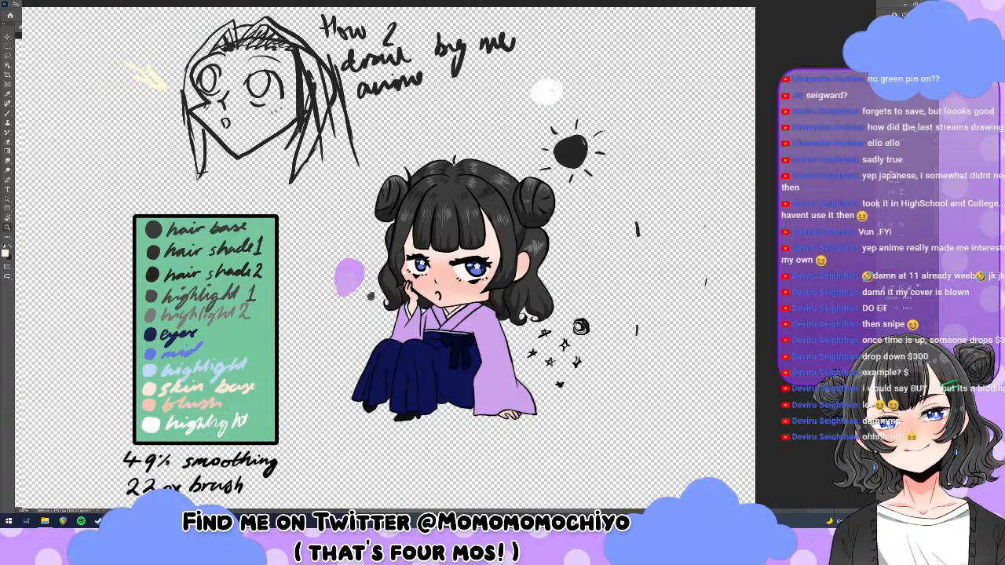
pyautogui.moveTo(503, 127); pyautogui.dragTo(506, 176)
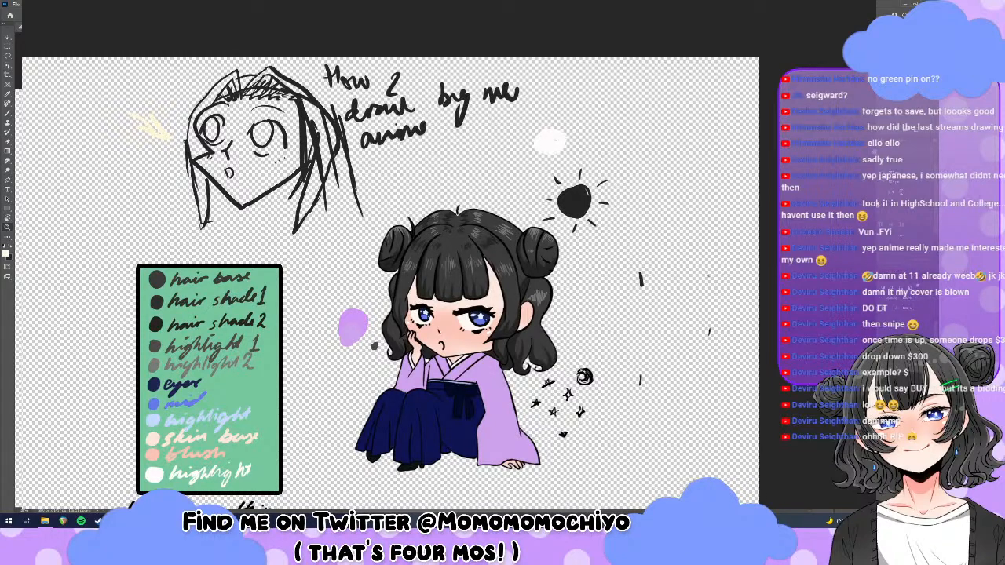
pyautogui.scroll(-2, 385, 283)
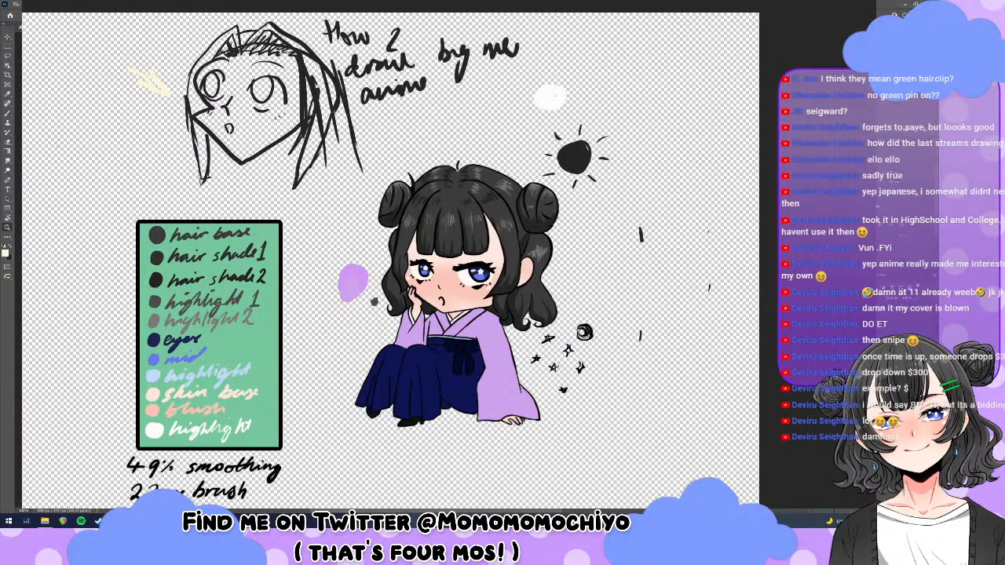
pyautogui.moveTo(385, 259); pyautogui.dragTo(390, 246)
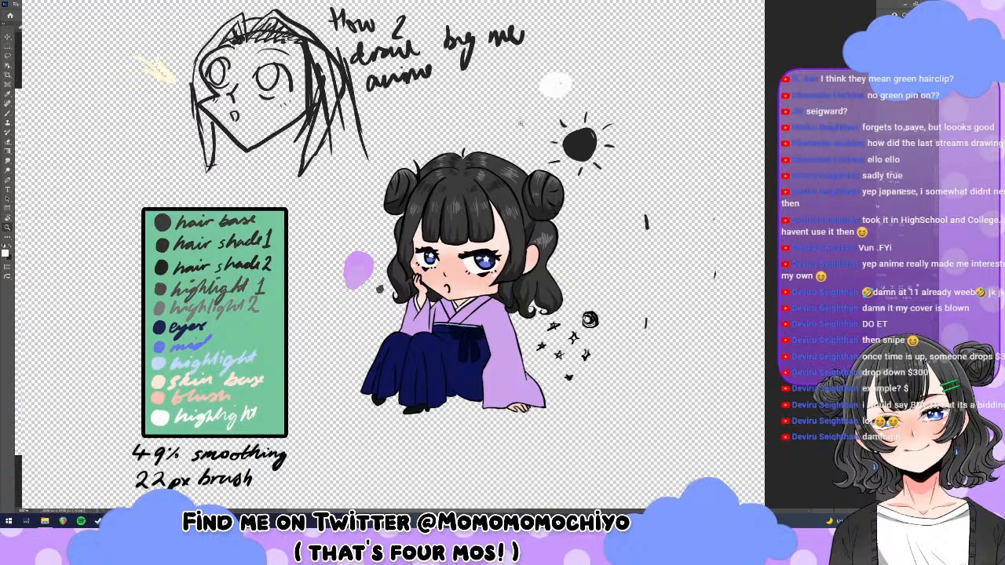
# Return to the kimono reference sheet and review both full-length figures together.
pyautogui.hotkey('ctrl', 'Tab')
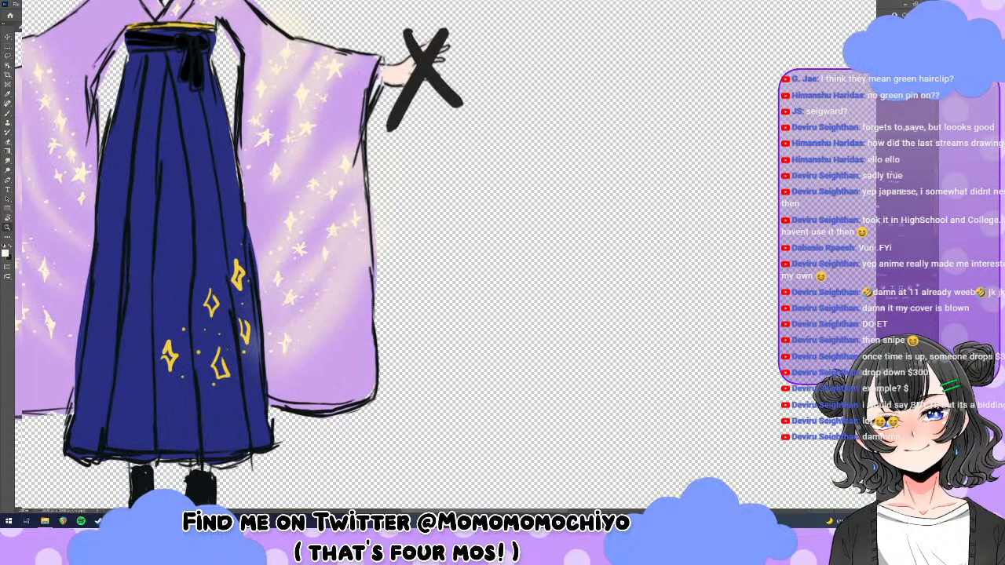
pyautogui.hotkey('ctrl', '-')
pyautogui.hotkey('ctrl', '-')
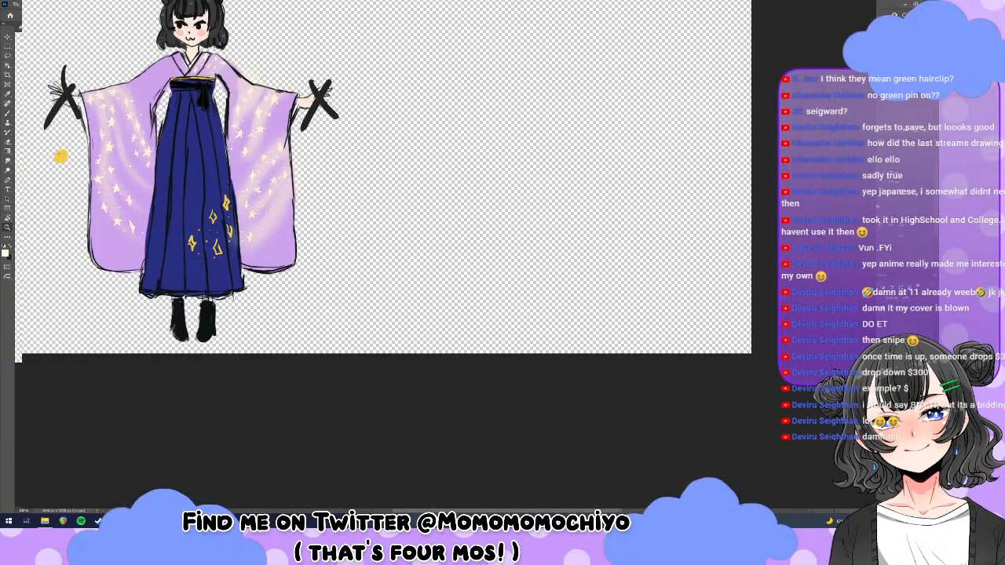
pyautogui.hscroll(-5, 377, 176)
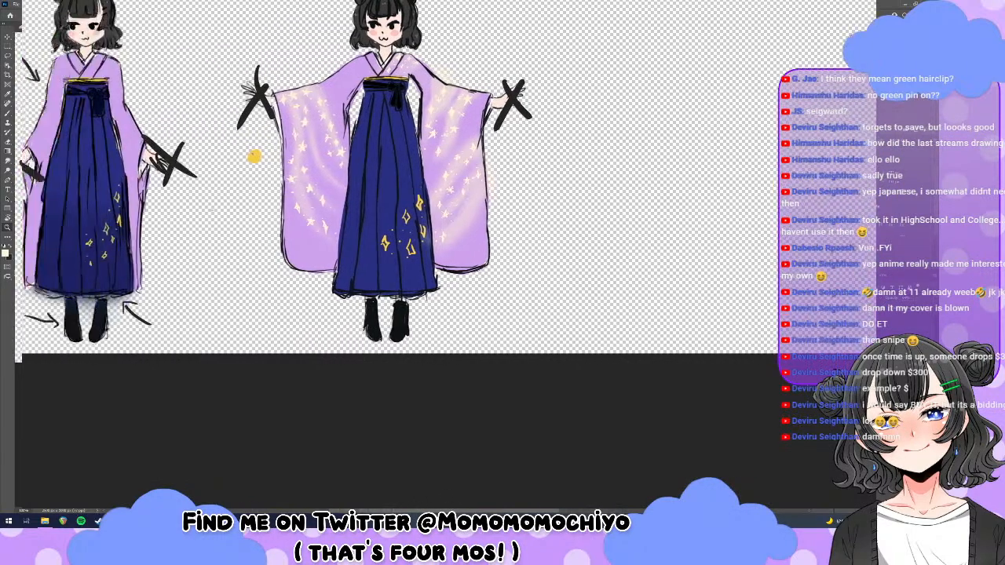
pyautogui.scroll(3, 485, 196)
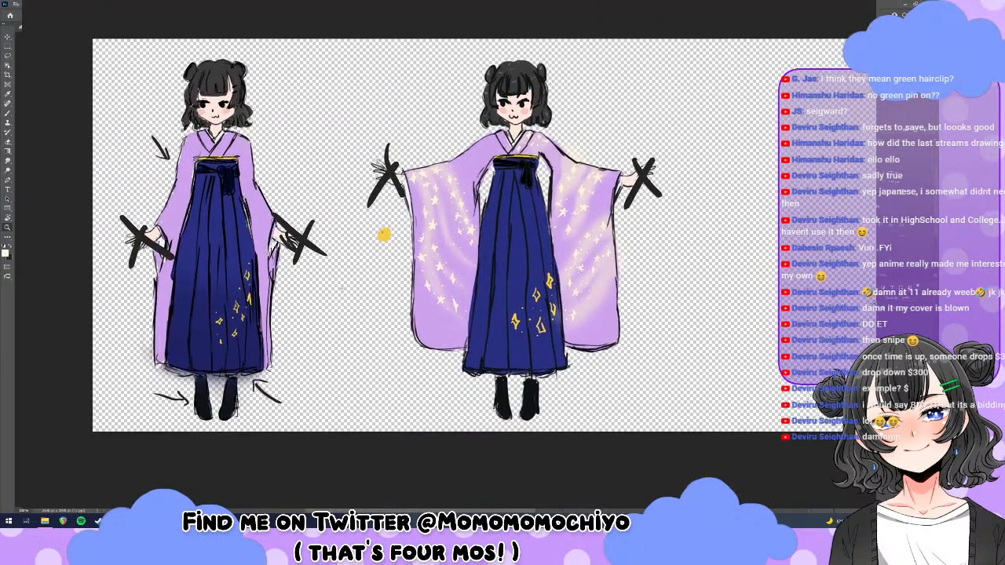
pyautogui.scroll(1, 472, 235)
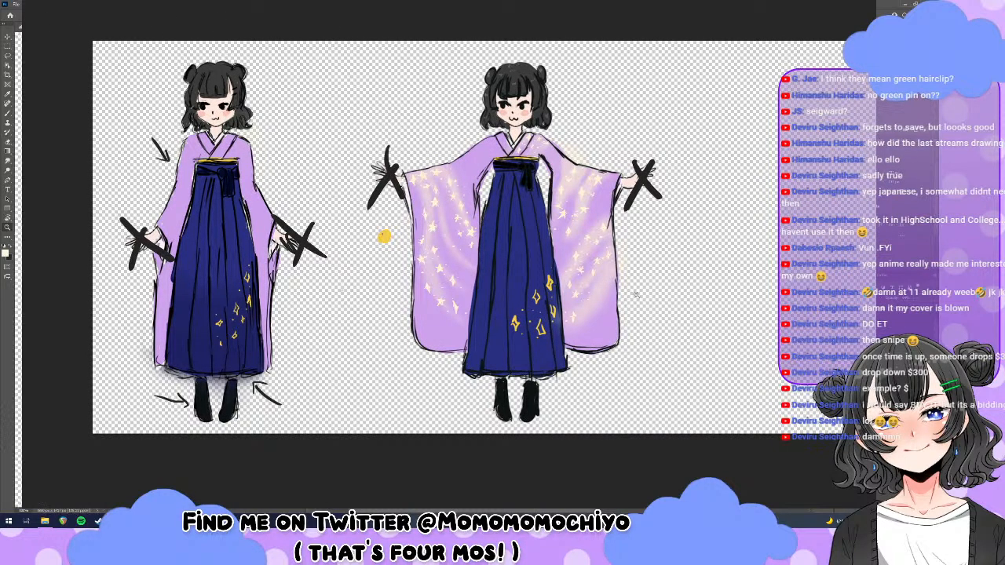
# Switch back to the seated chibi drawing and examine its plain kimono and hair buns.
pyautogui.hotkey('ctrl', 'Tab')
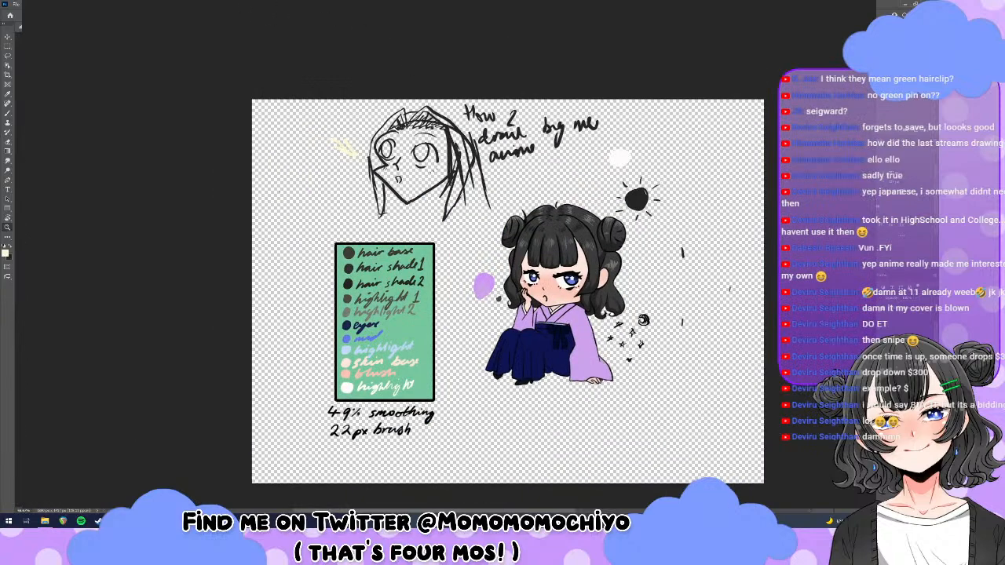
pyautogui.hotkey('ctrl', '+')
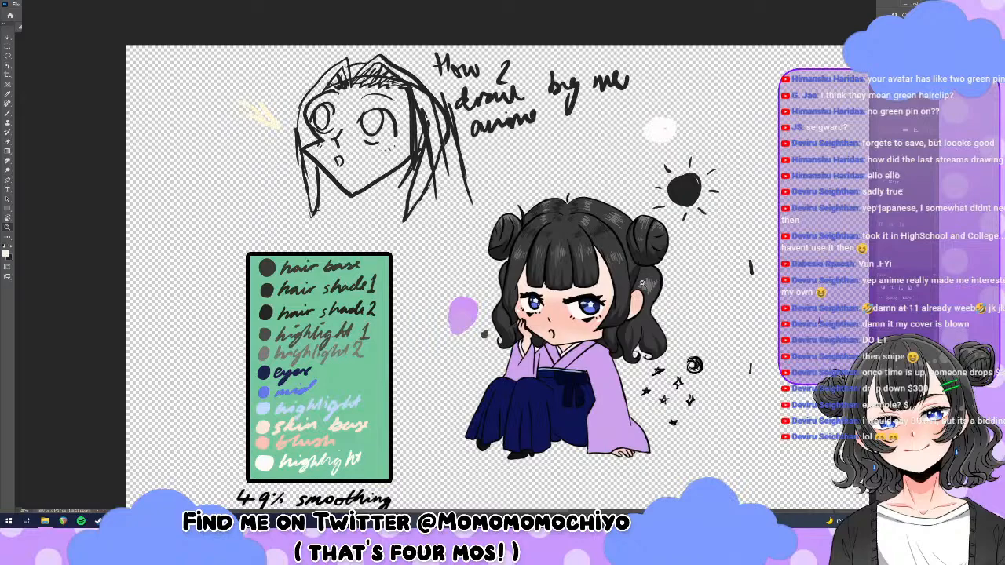
pyautogui.hscroll(3, 487, 280)
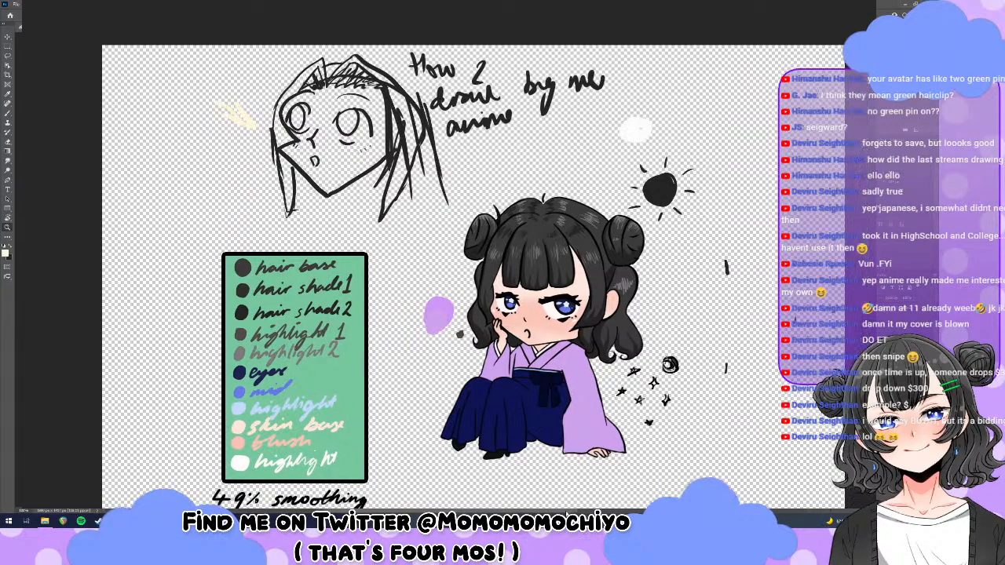
pyautogui.scroll(-3, 429, 275)
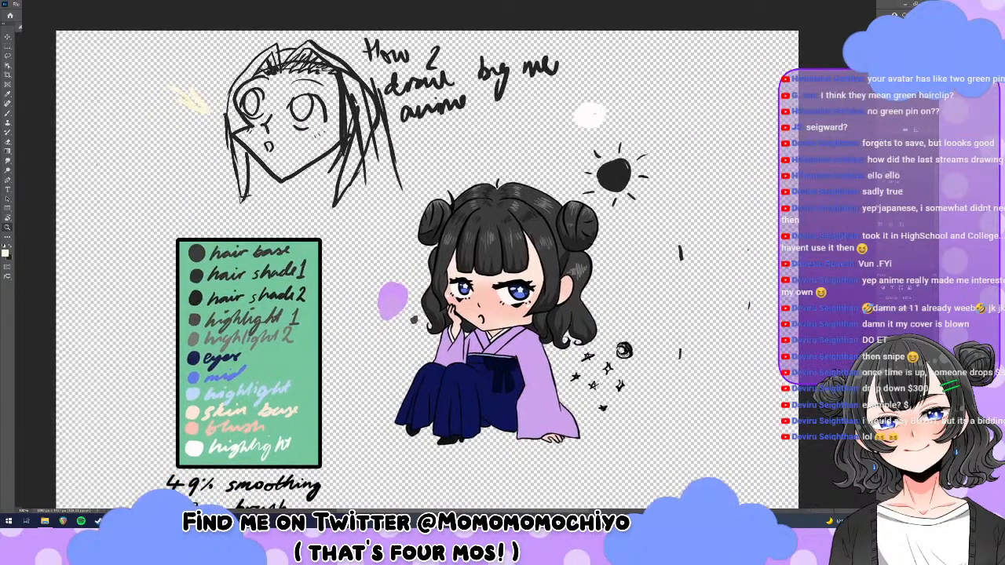